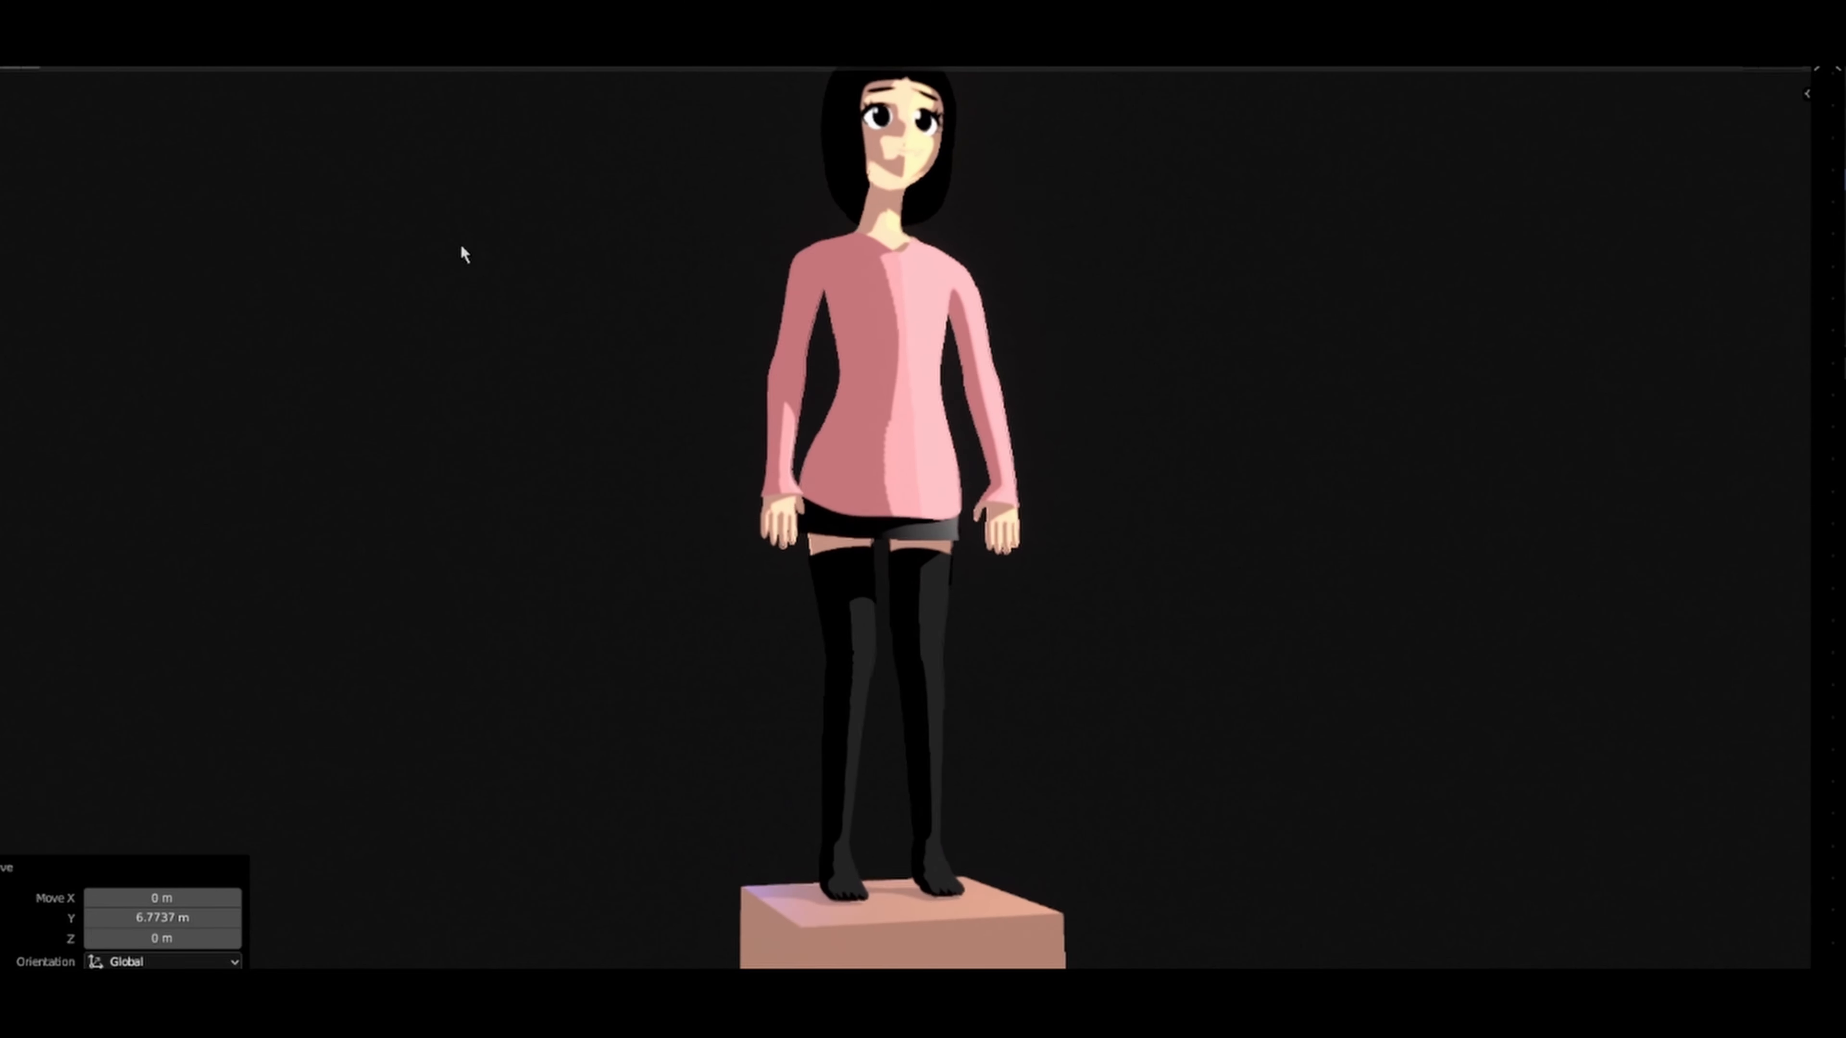
# Step: Examine the toon shading on the clothed character from the front, including a close view of the face and hair
pyautogui.keyDown('shift'); pyautogui.moveTo(702, 217); pyautogui.dragTo(741, 365, button='middle'); pyautogui.keyUp('shift')
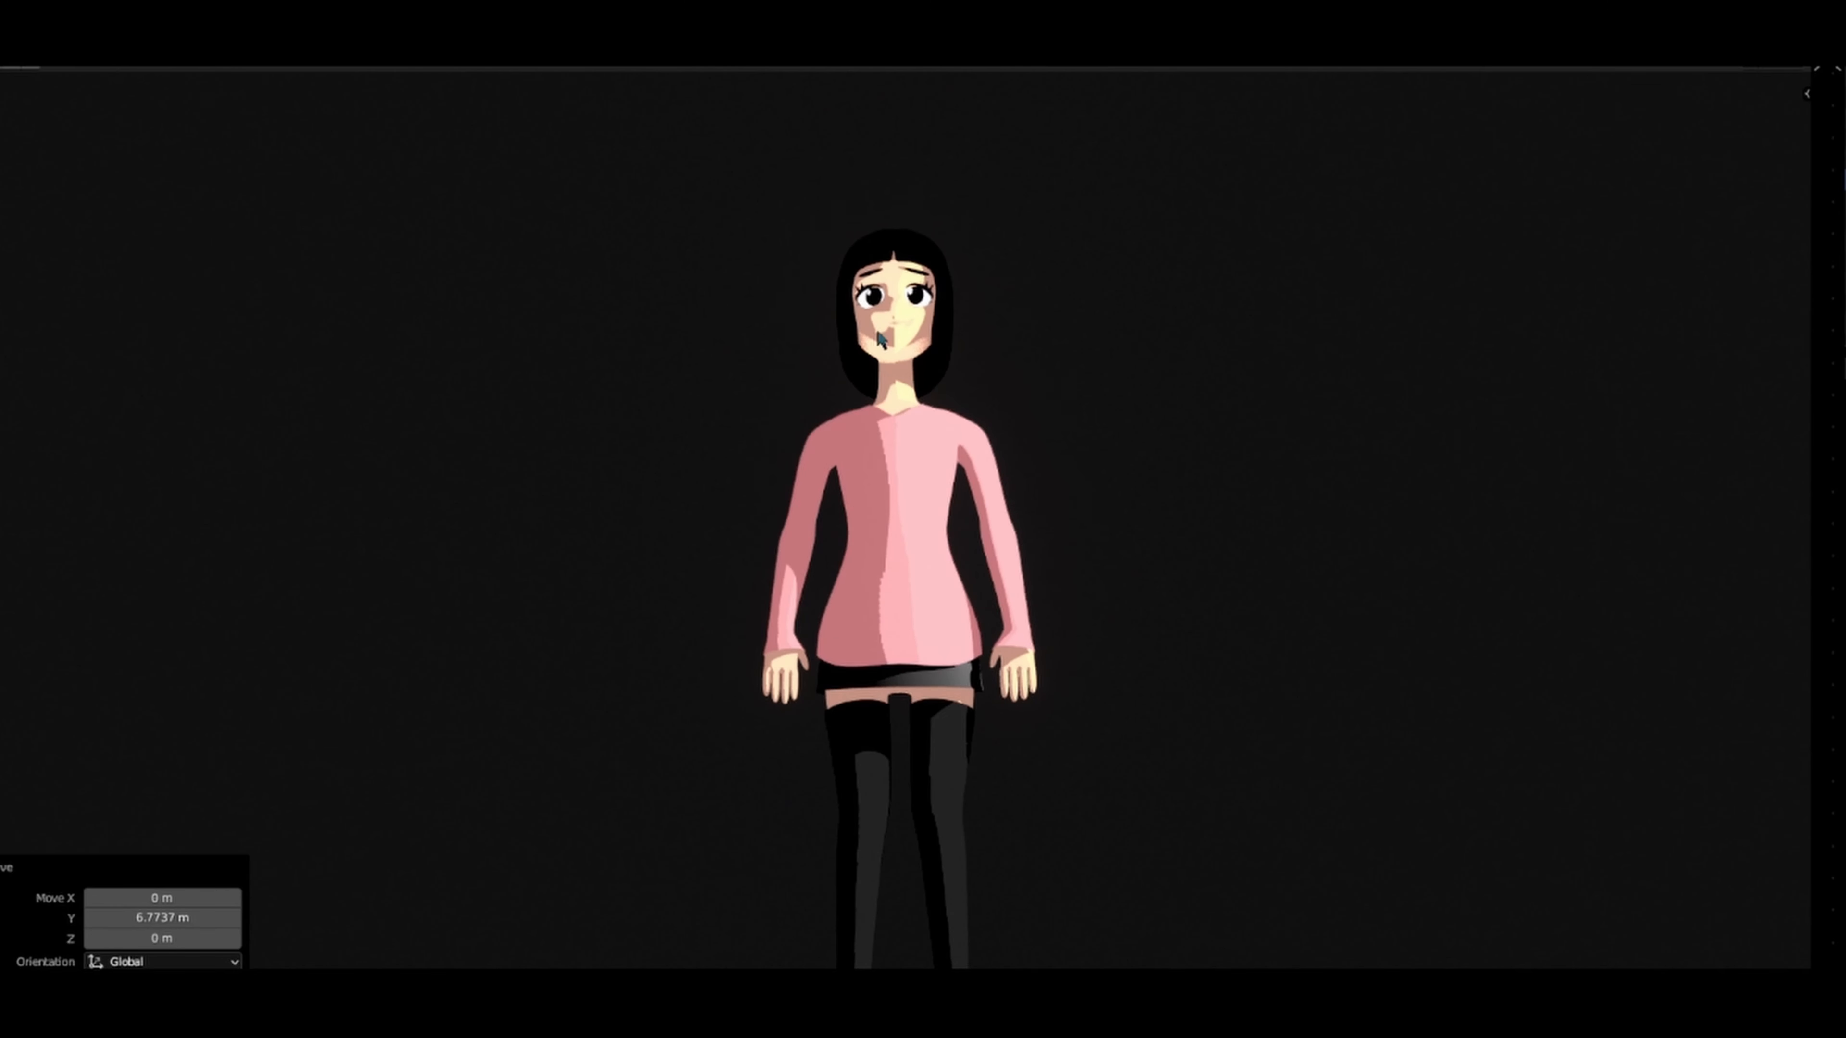
pyautogui.moveTo(882, 340); pyautogui.dragTo(968, 341, button='middle')
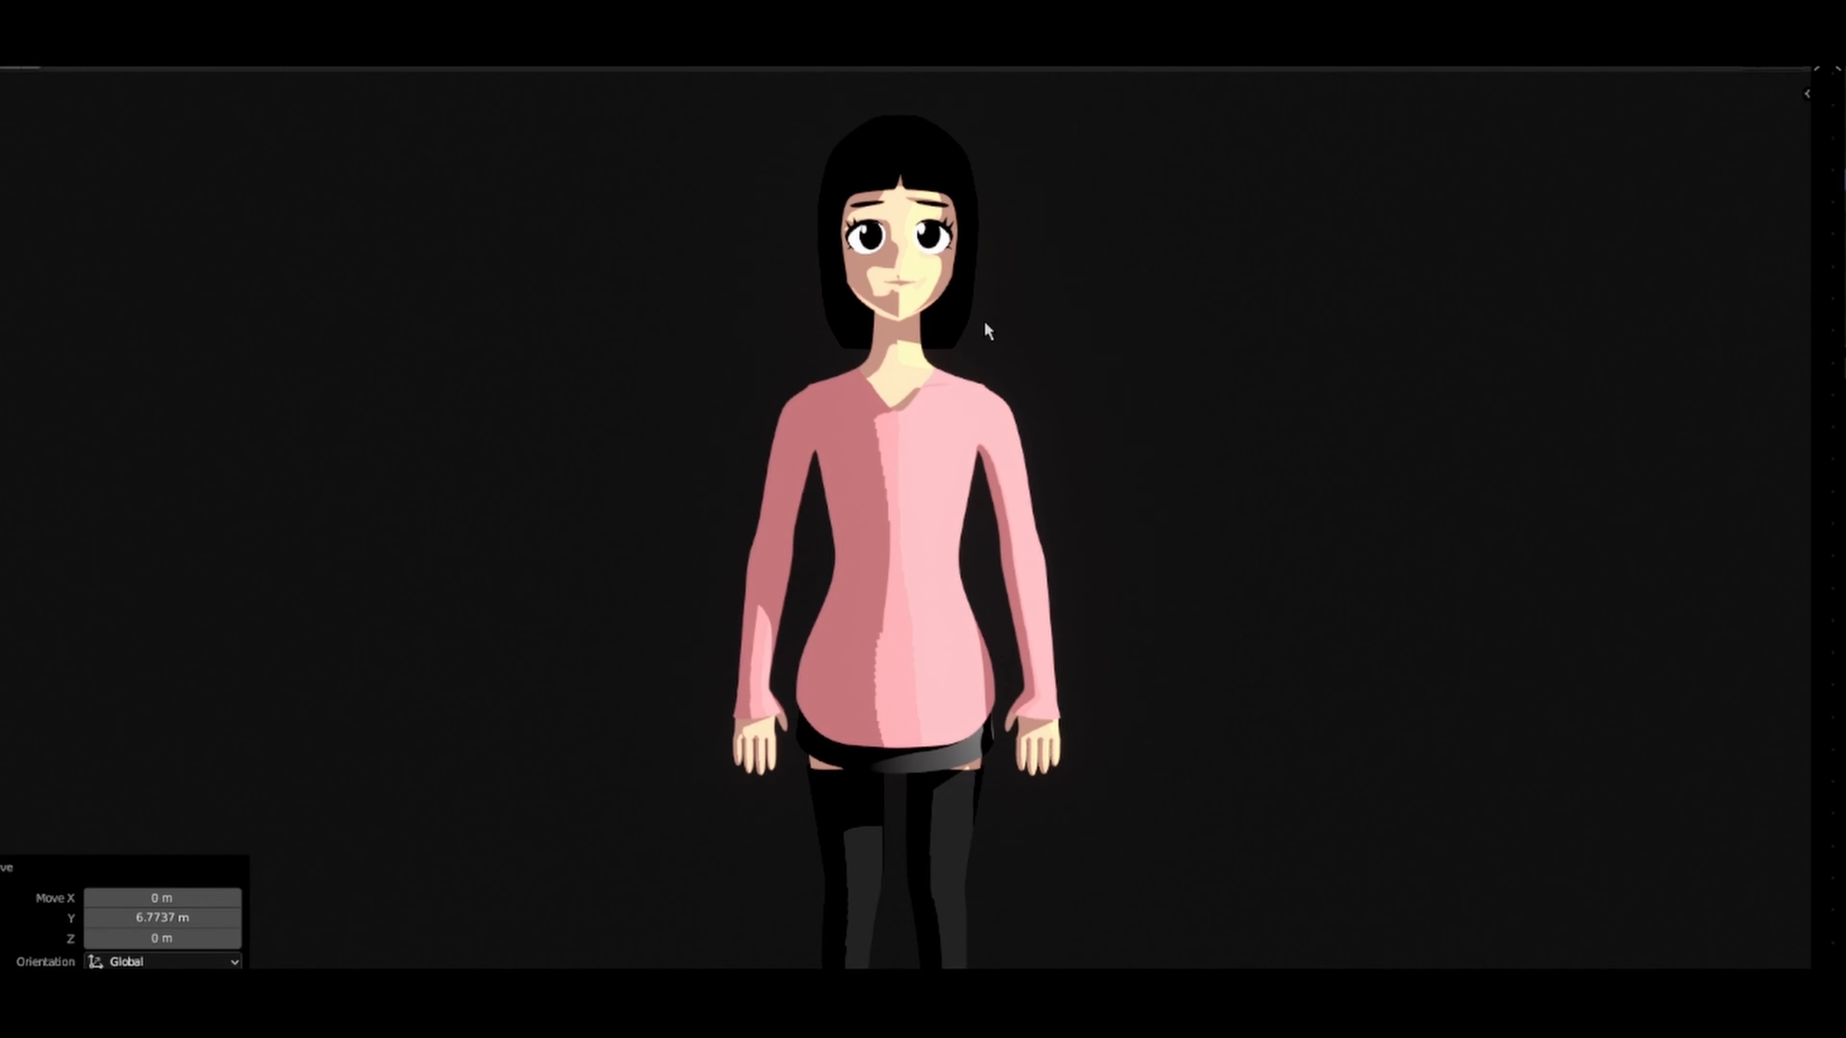
pyautogui.scroll(3, 995, 291)
pyautogui.keyDown('shift'); pyautogui.moveTo(1009, 272); pyautogui.dragTo(1010, 443, button='middle'); pyautogui.keyUp('shift')
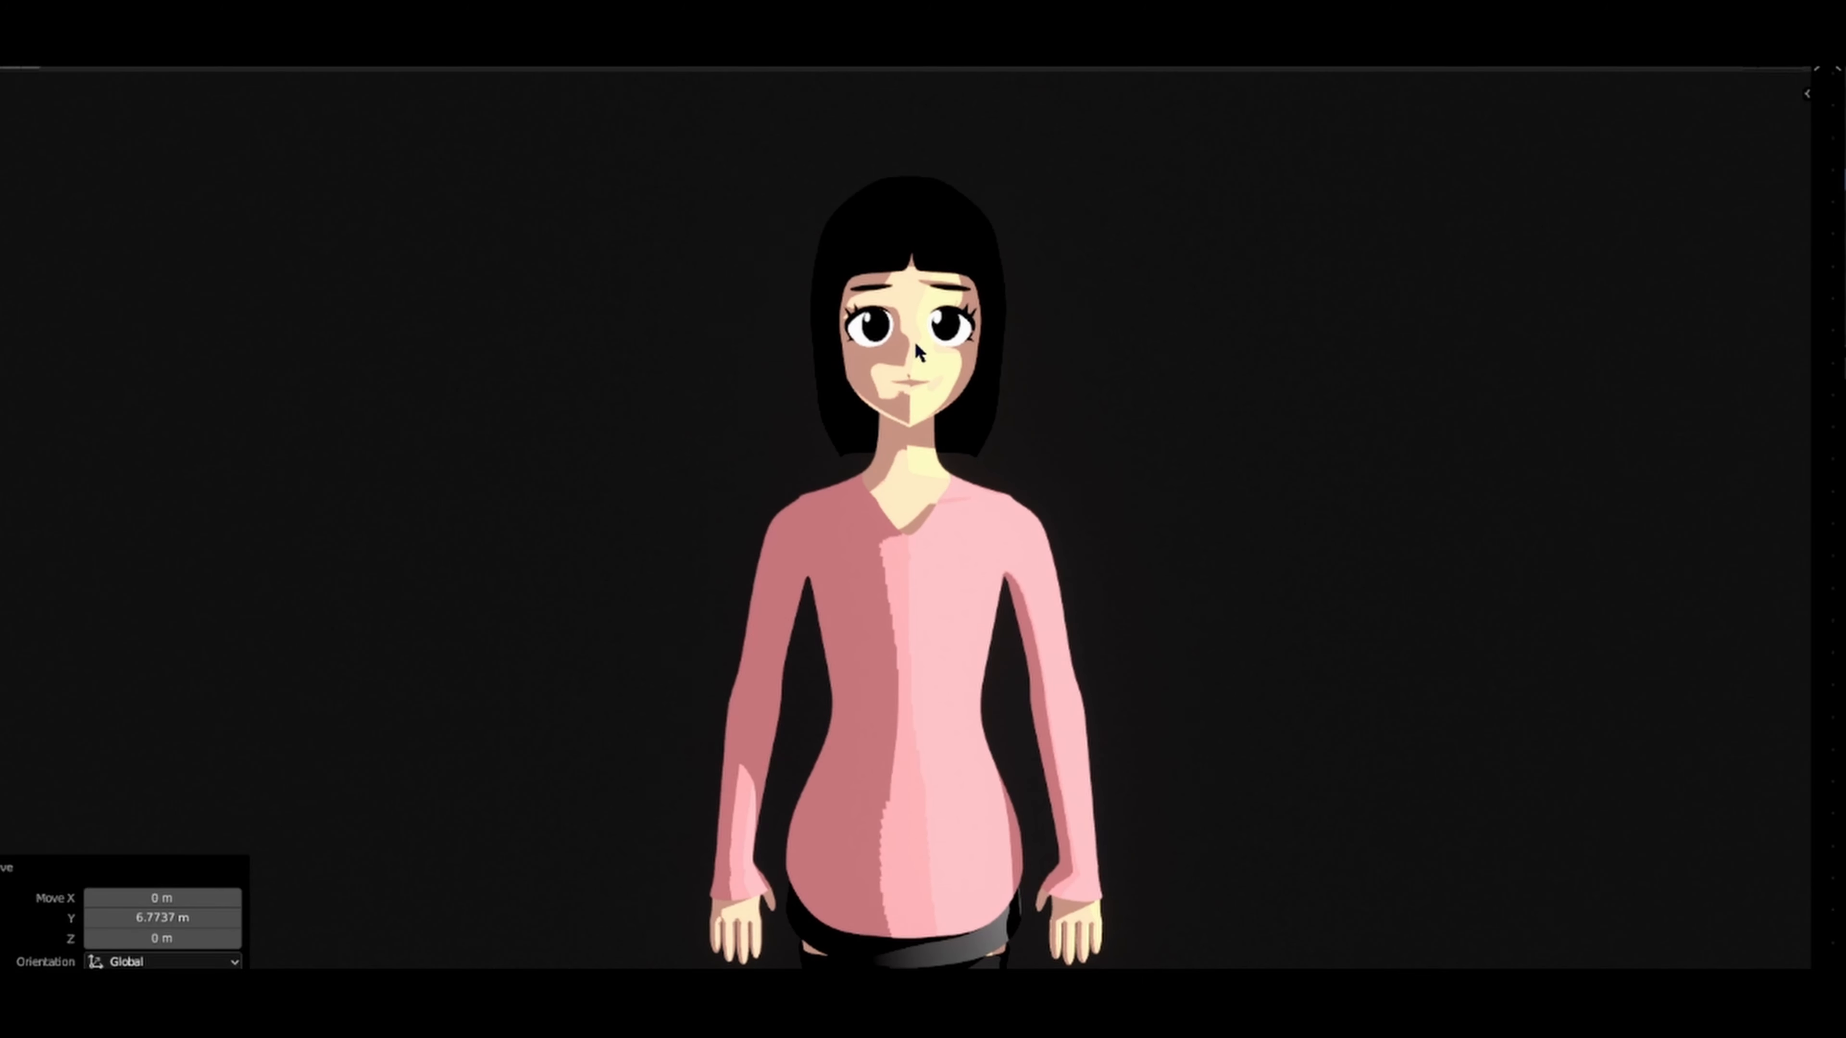
pyautogui.click(914, 343)
pyautogui.moveTo(914, 353); pyautogui.dragTo(932, 347, button='middle')
pyautogui.scroll(5, 902, 458)
pyautogui.moveTo(904, 457); pyautogui.dragTo(943, 476, button='middle')
pyautogui.scroll(-5, 712, 473)
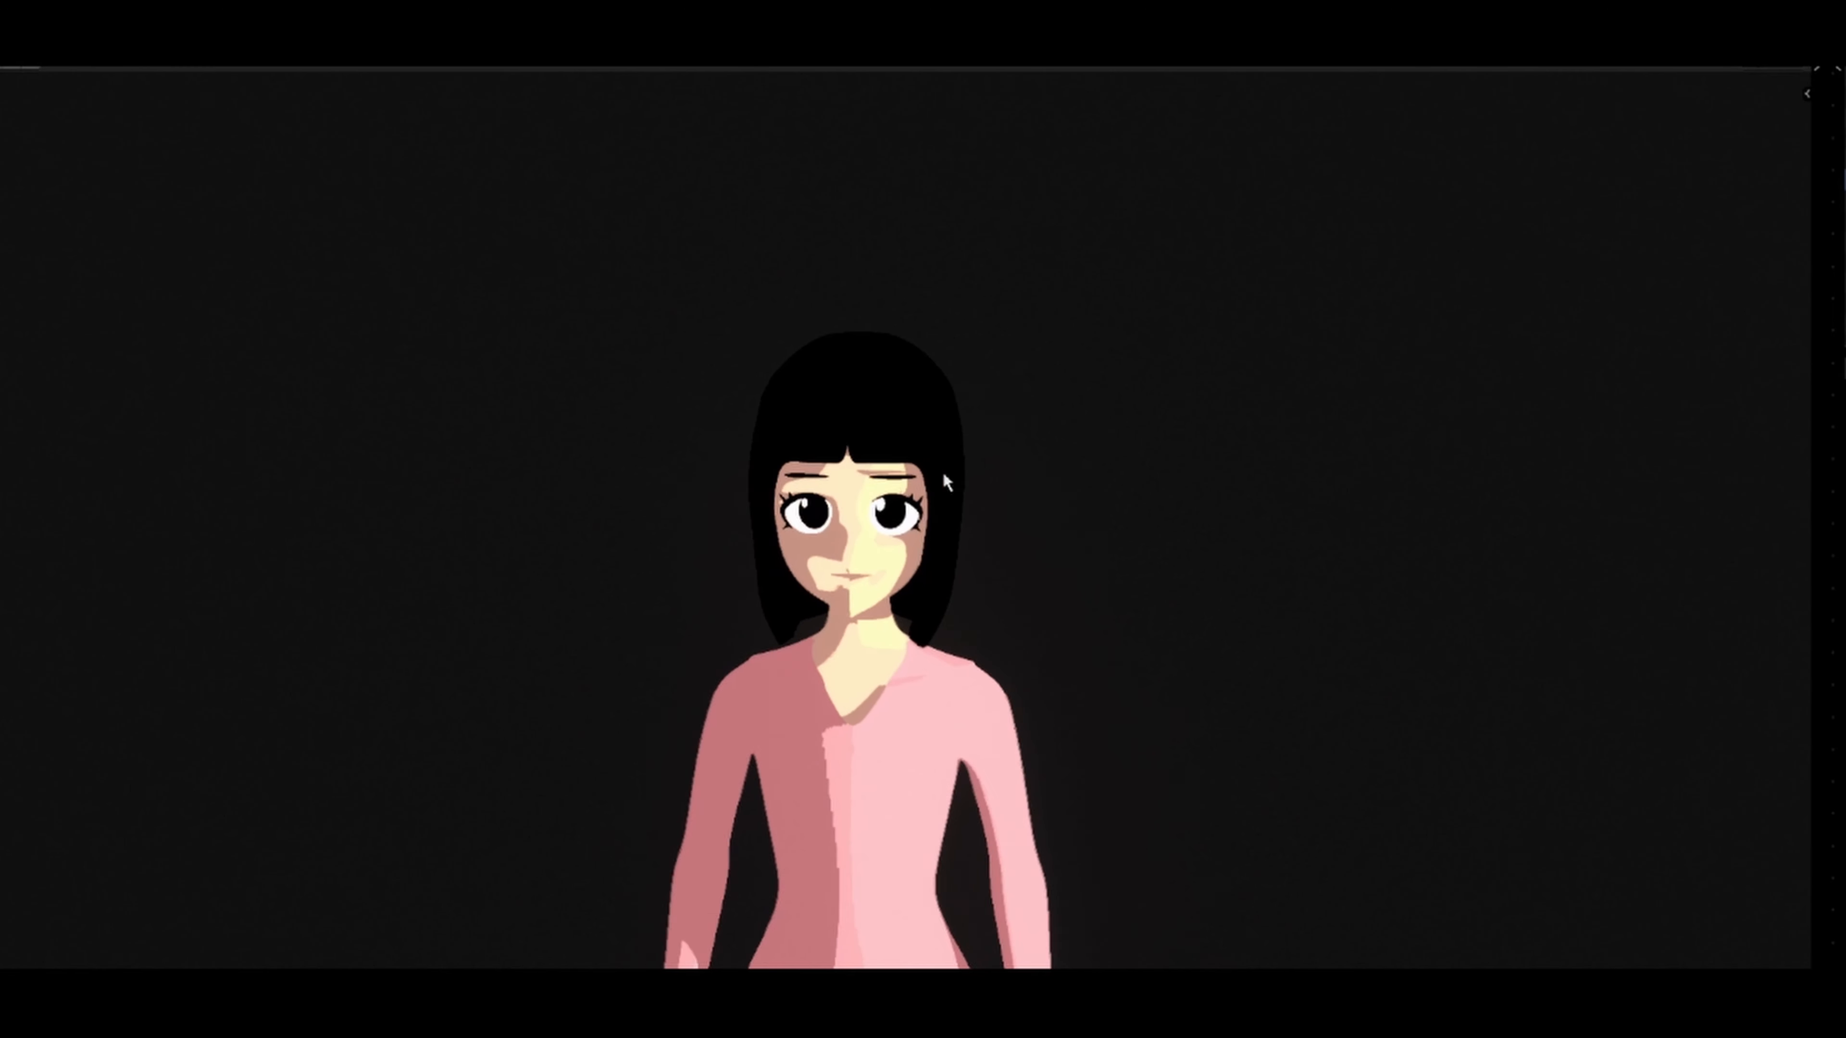
pyautogui.scroll(-6, 960, 540)
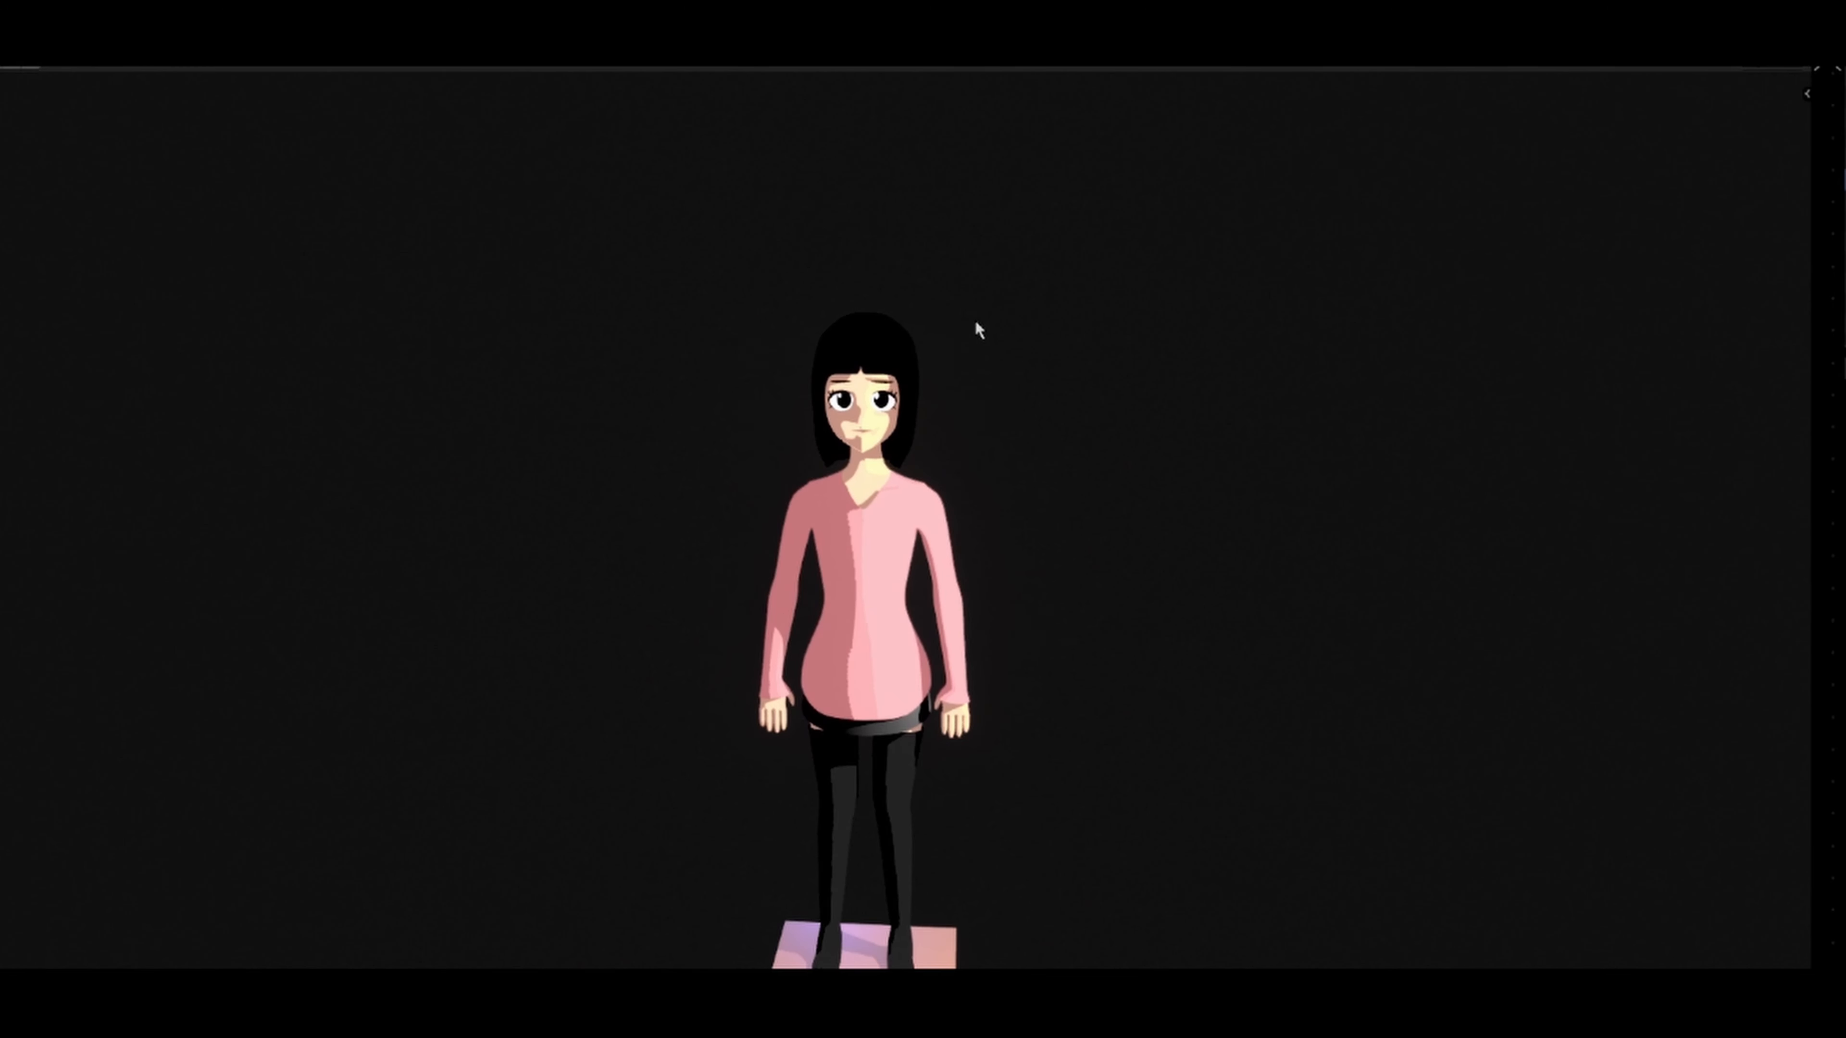
# Step: Reposition the light so it illuminates the character's face and sweater from the front
pyautogui.scroll(5, 975, 323)
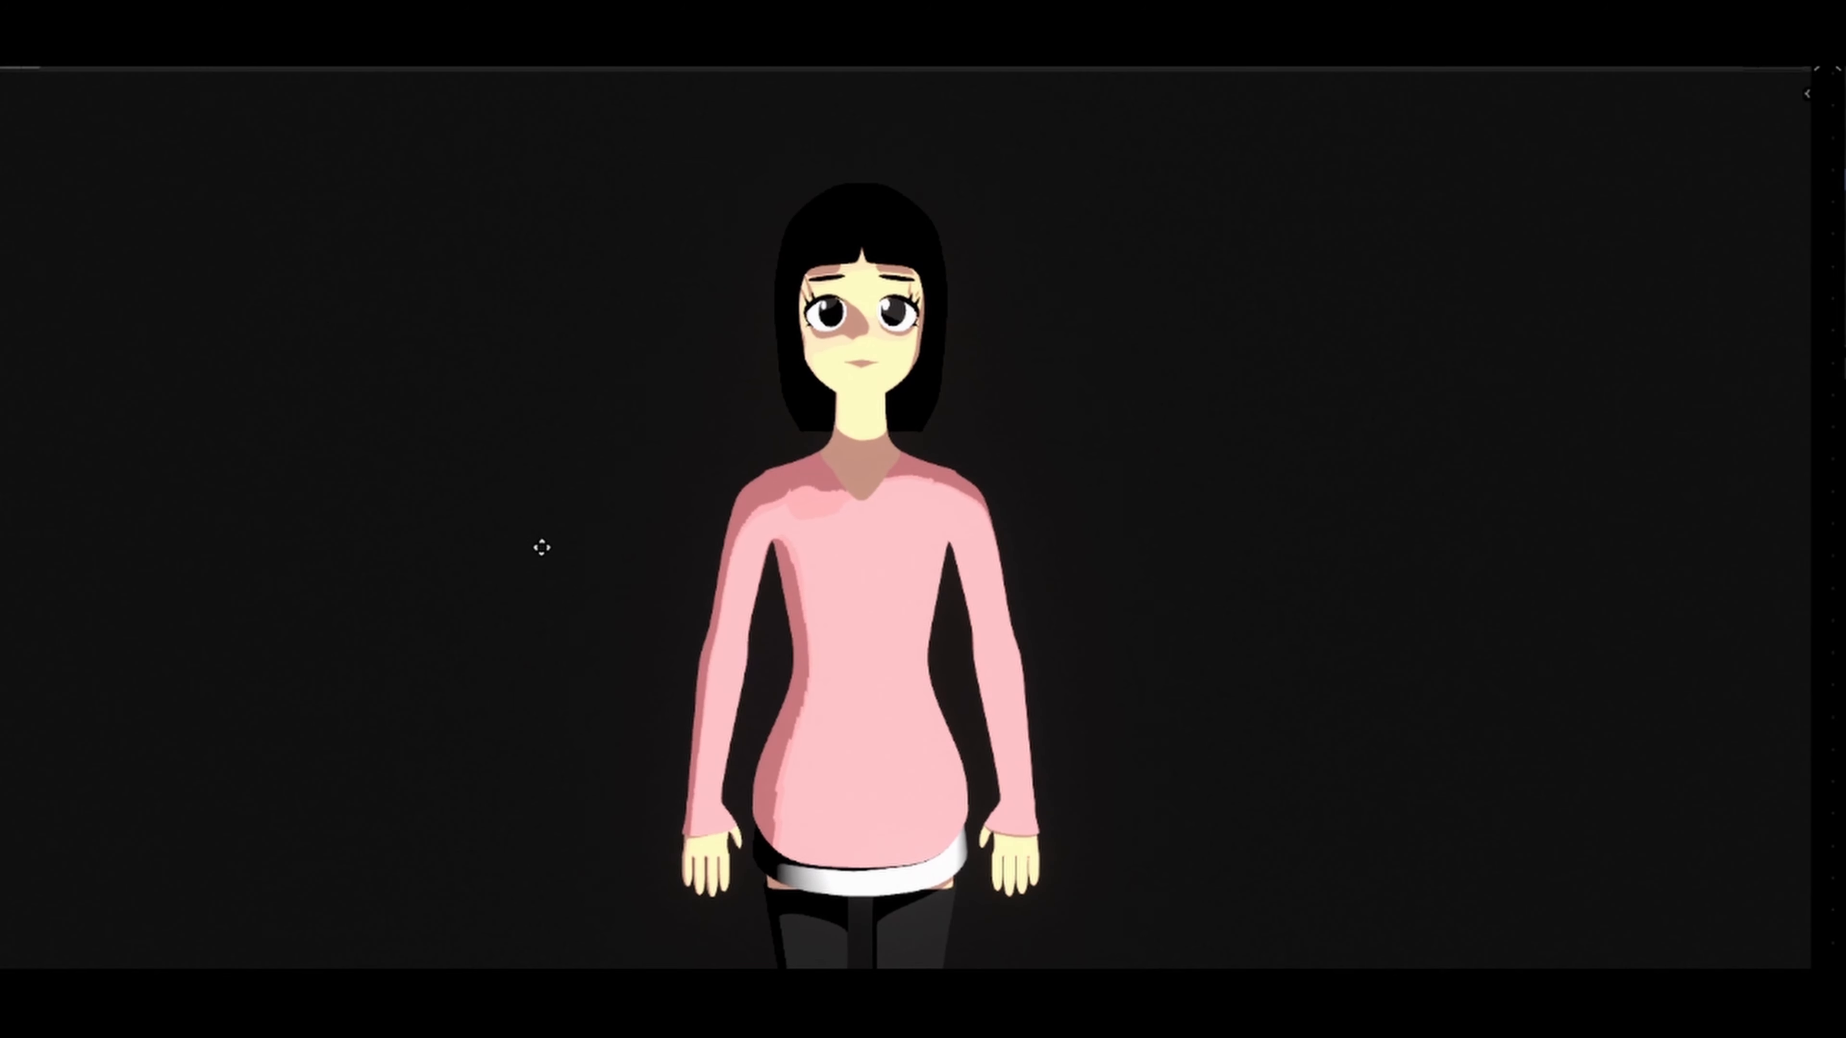
pyautogui.click(666, 507)
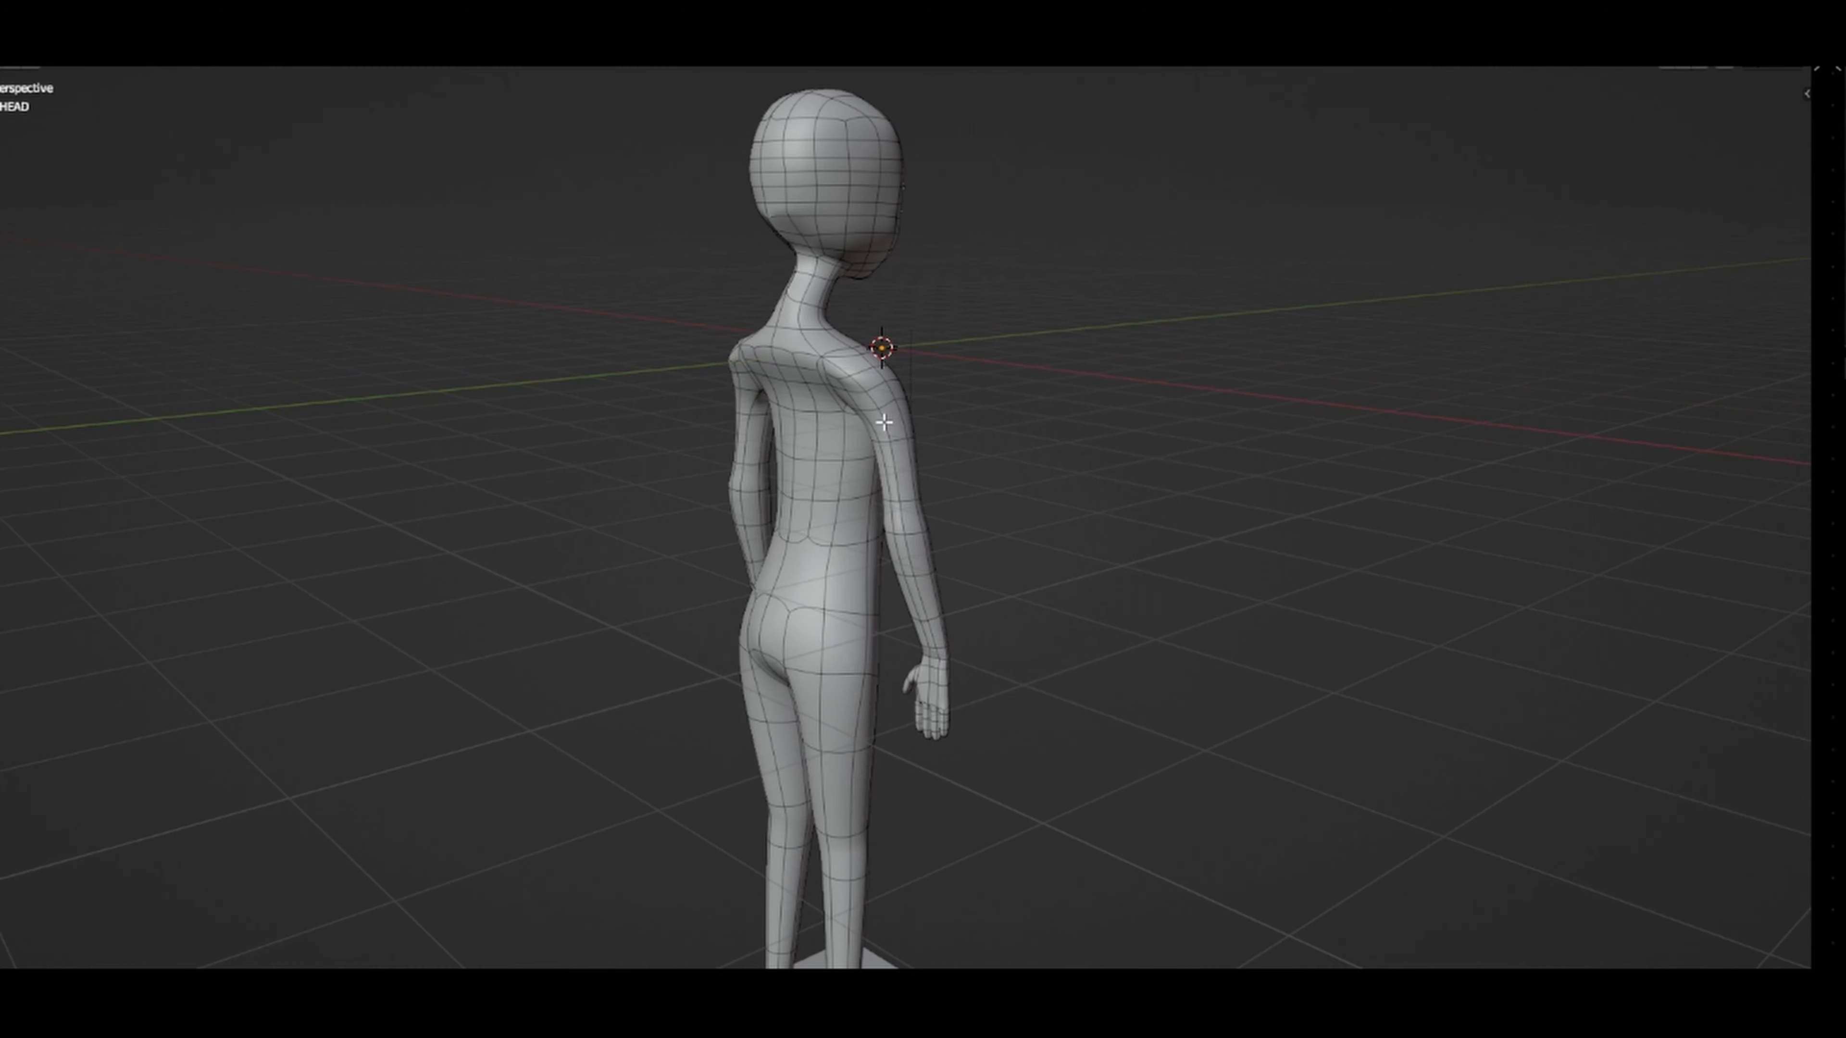
pyautogui.moveTo(640, 472)
pyautogui.mouseDown(button='middle')
pyautogui.moveTo(696, 468)
pyautogui.moveTo(571, 467)
pyautogui.mouseUp(button='middle')
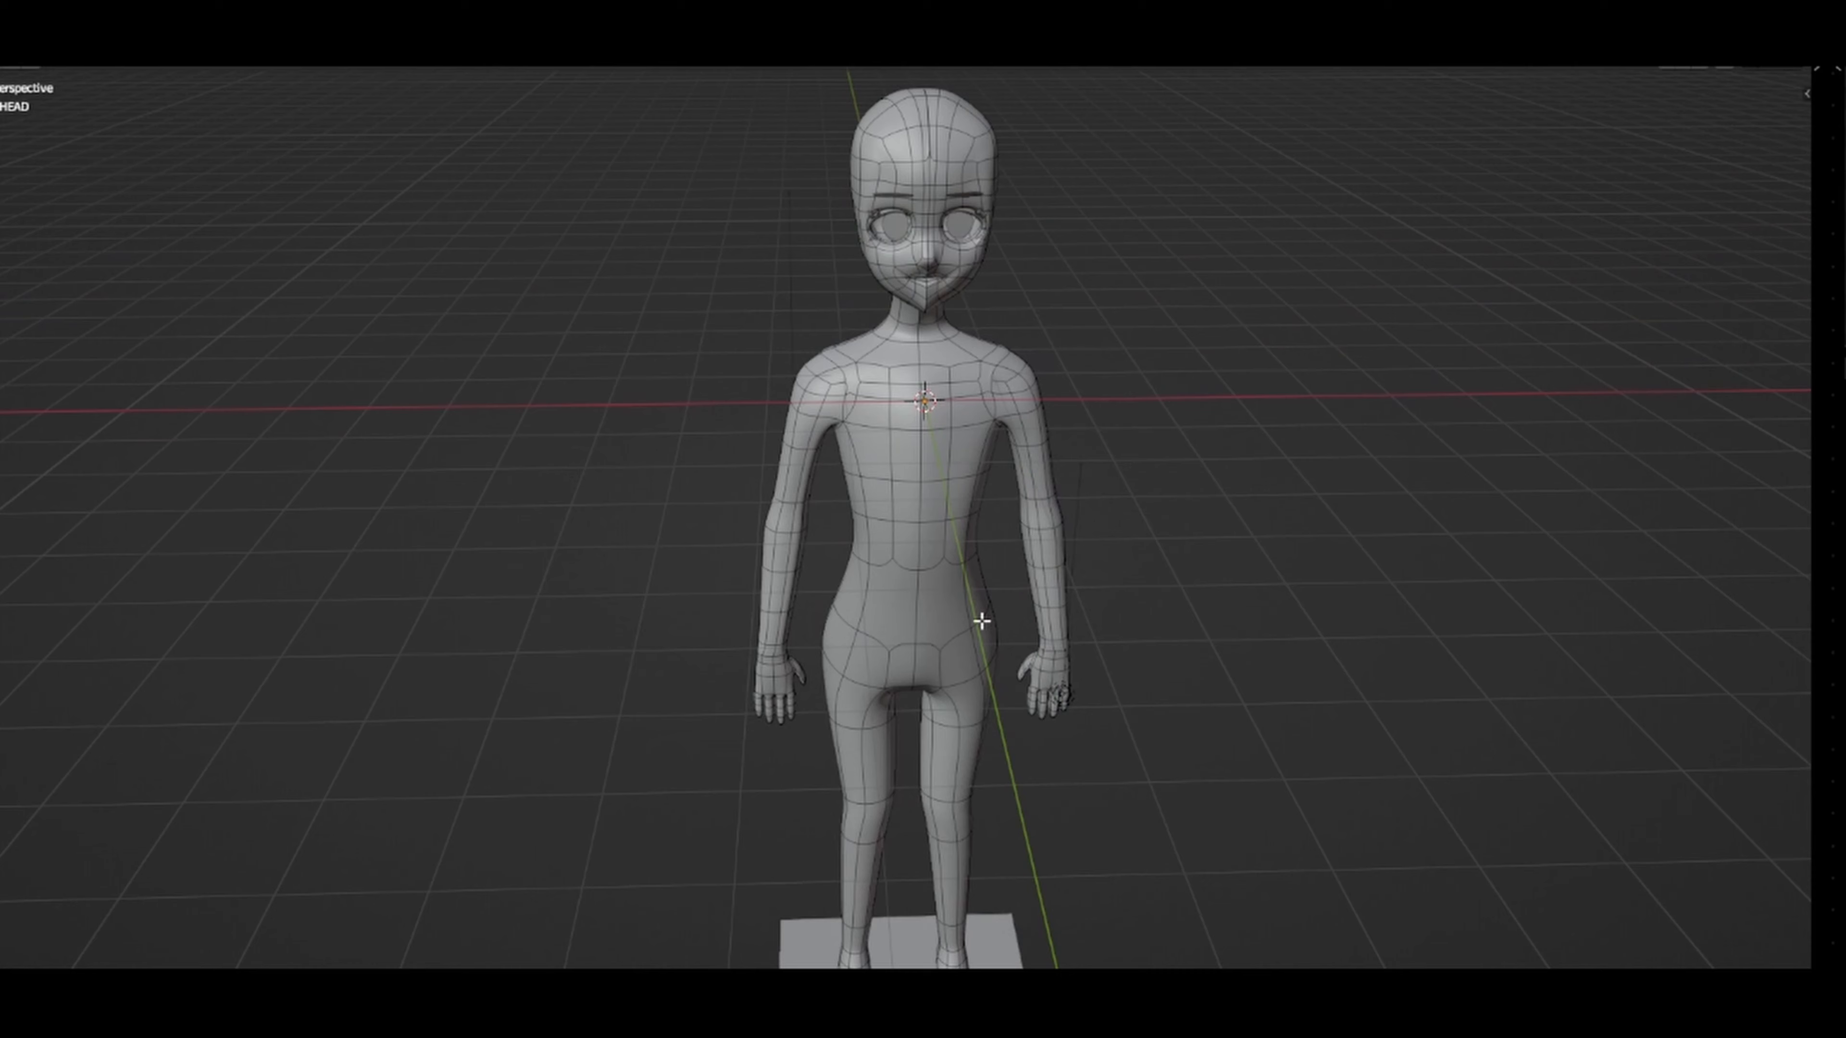
# Step: Examine the base body mesh's topology from the front and side, with a close view of the feet on the block
pyautogui.scroll(-3, 981, 621)
pyautogui.moveTo(981, 621); pyautogui.dragTo(916, 598, button='middle')
pyautogui.press('KP_3')
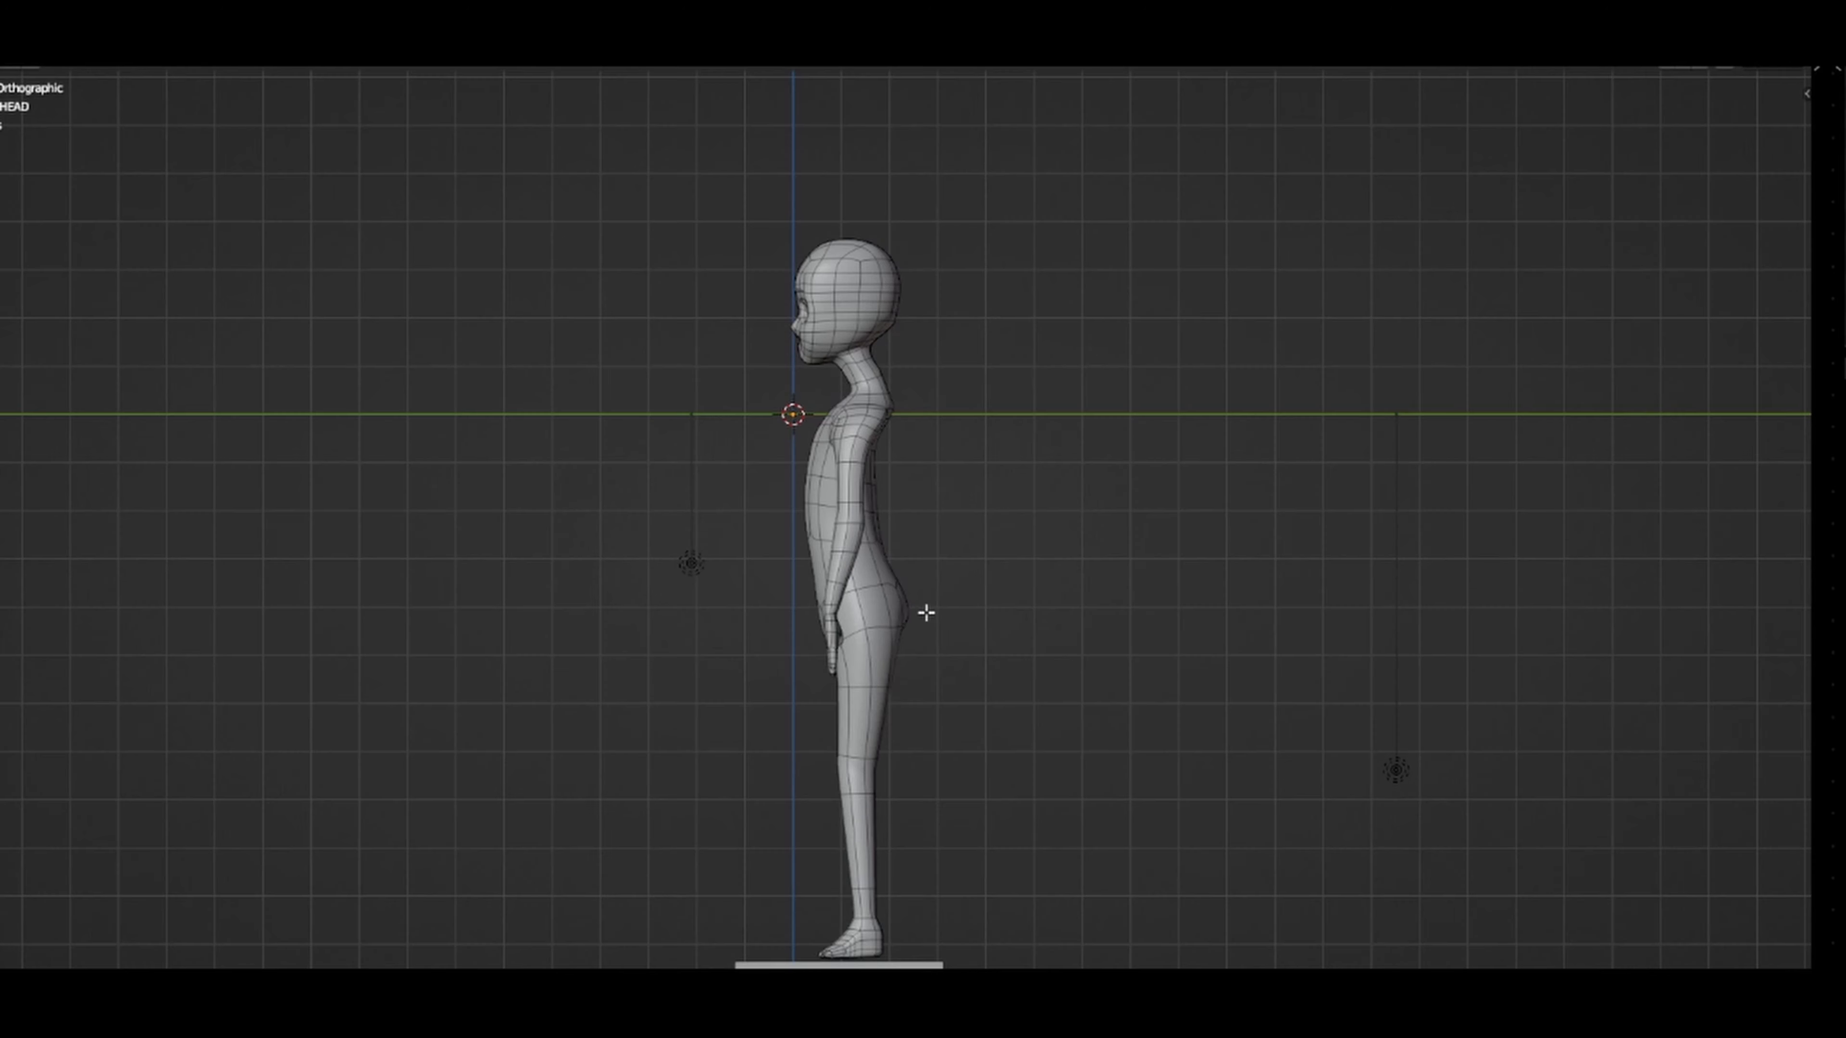
pyautogui.moveTo(985, 618); pyautogui.dragTo(1203, 633, button='middle')
pyautogui.moveTo(979, 813); pyautogui.dragTo(1175, 753, button='middle')
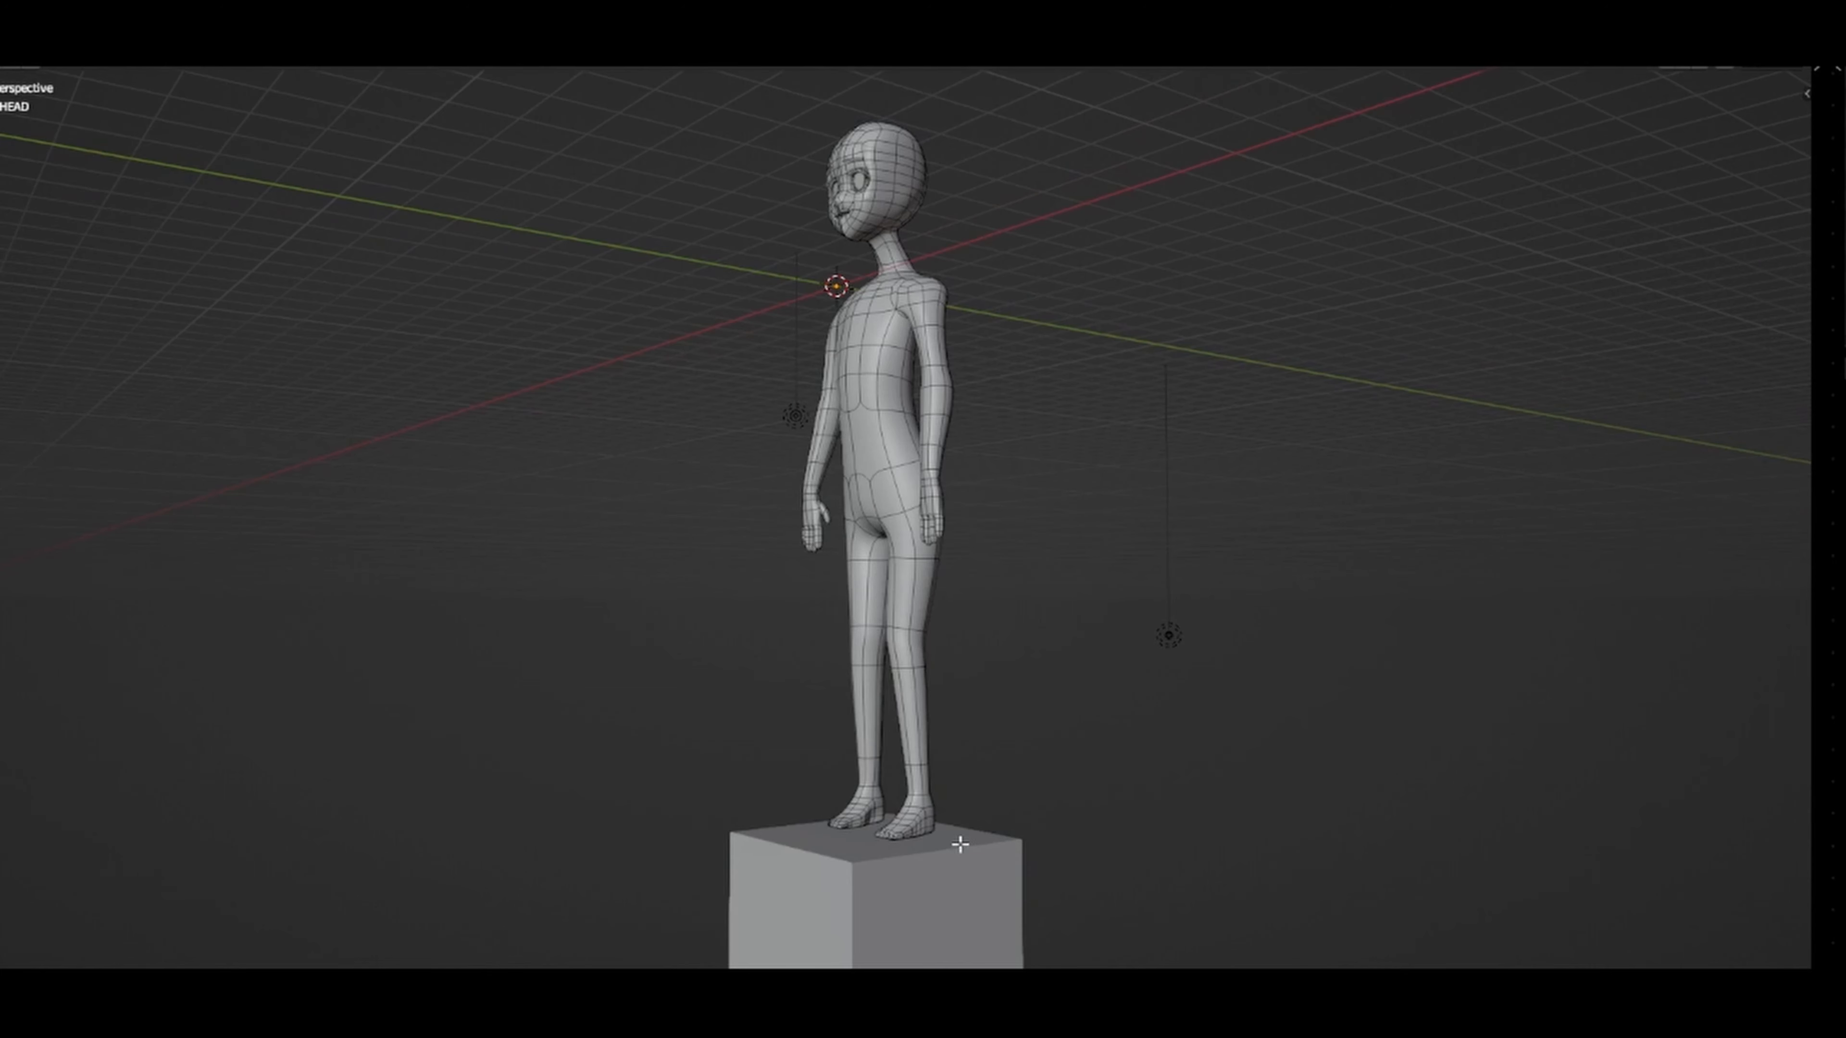
pyautogui.scroll(10, 914, 829)
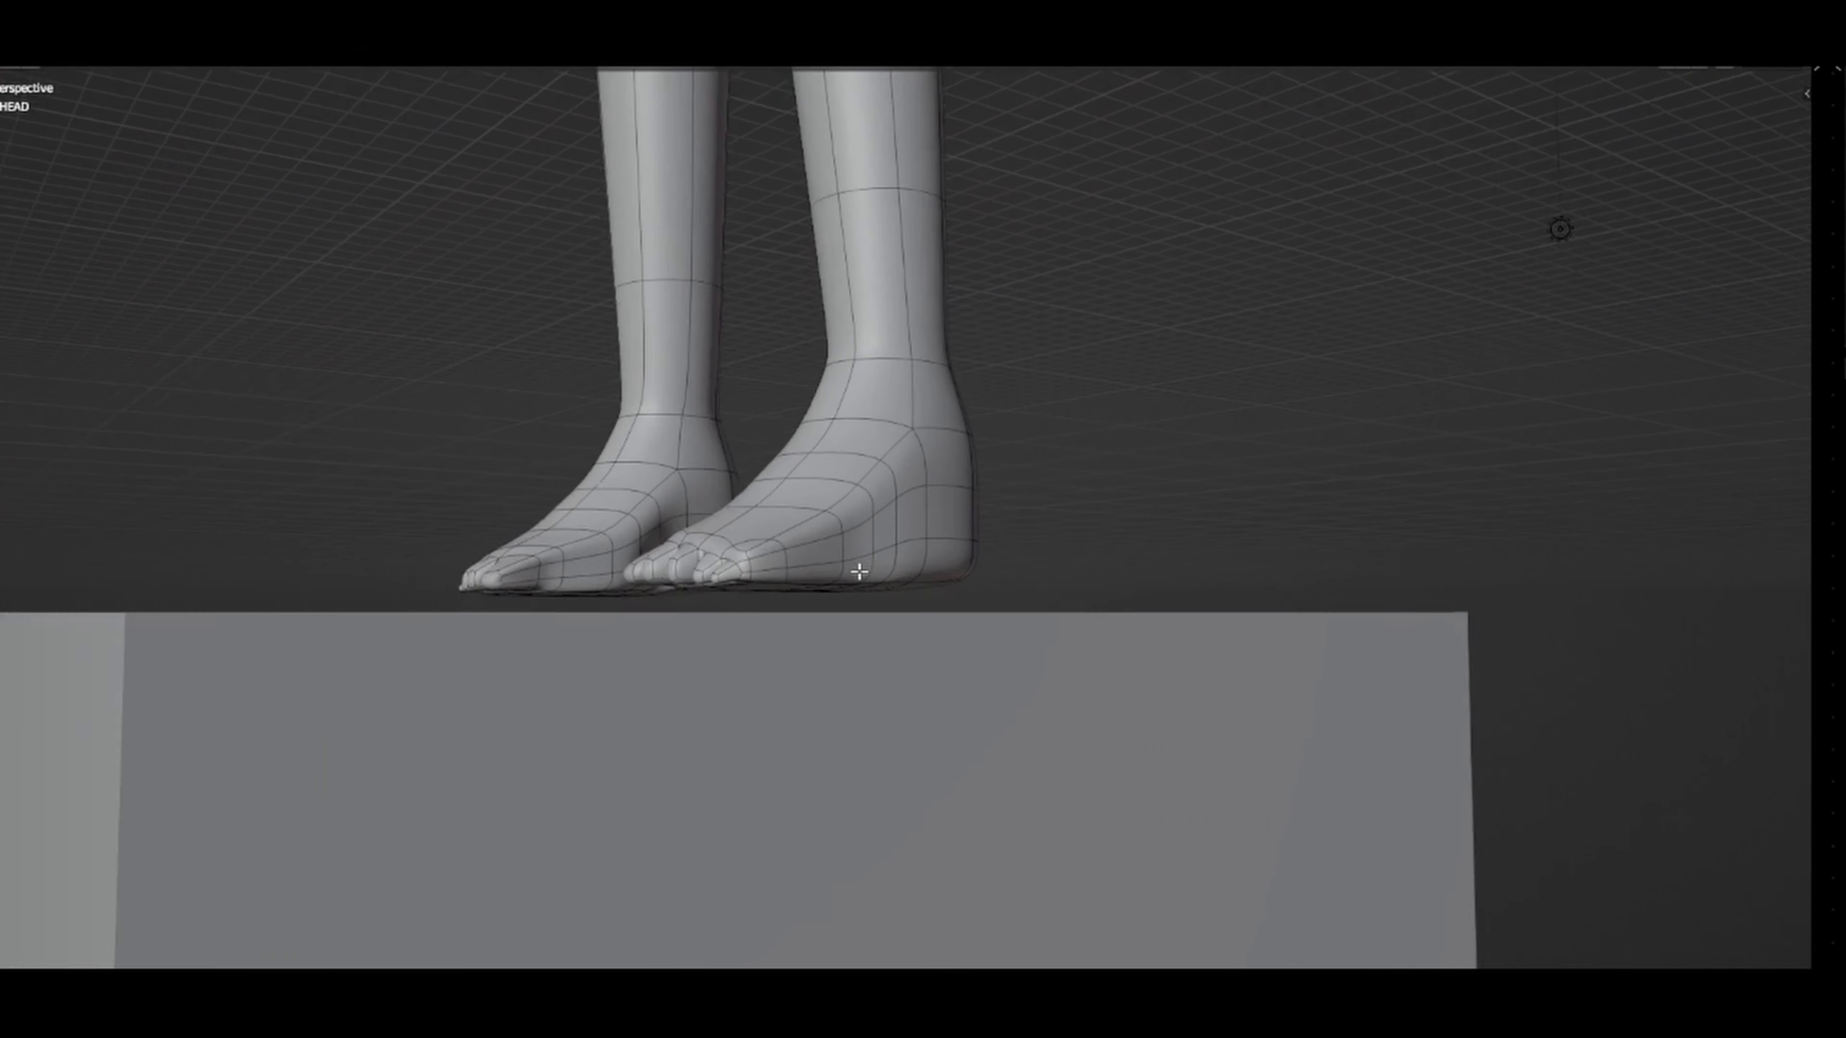
pyautogui.moveTo(861, 586); pyautogui.dragTo(1081, 615, button='middle')
pyautogui.scroll(-3, 1081, 614)
pyautogui.moveTo(828, 598); pyautogui.dragTo(906, 619, button='middle')
pyautogui.scroll(-3, 906, 618)
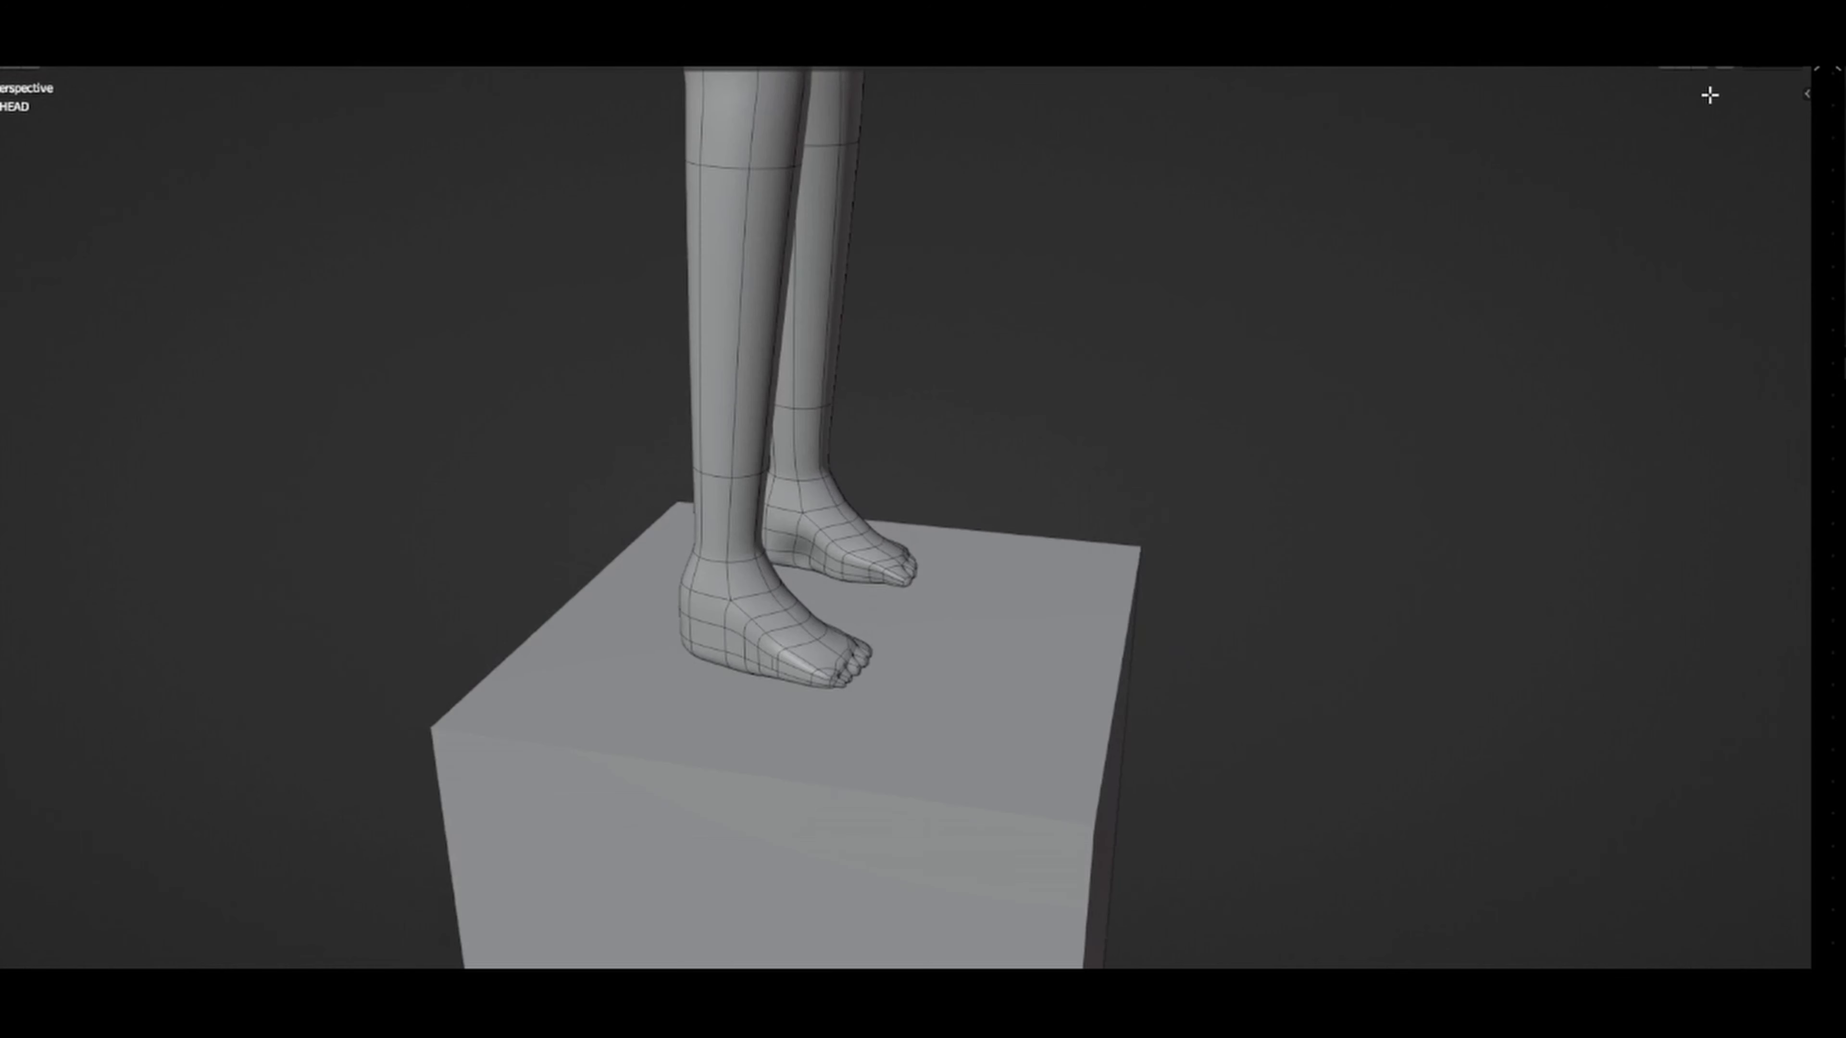
# Step: Switch the viewport to rendered shading and inspect the toon shadows on the body from the feet to the head
pyautogui.click(1785, 60)
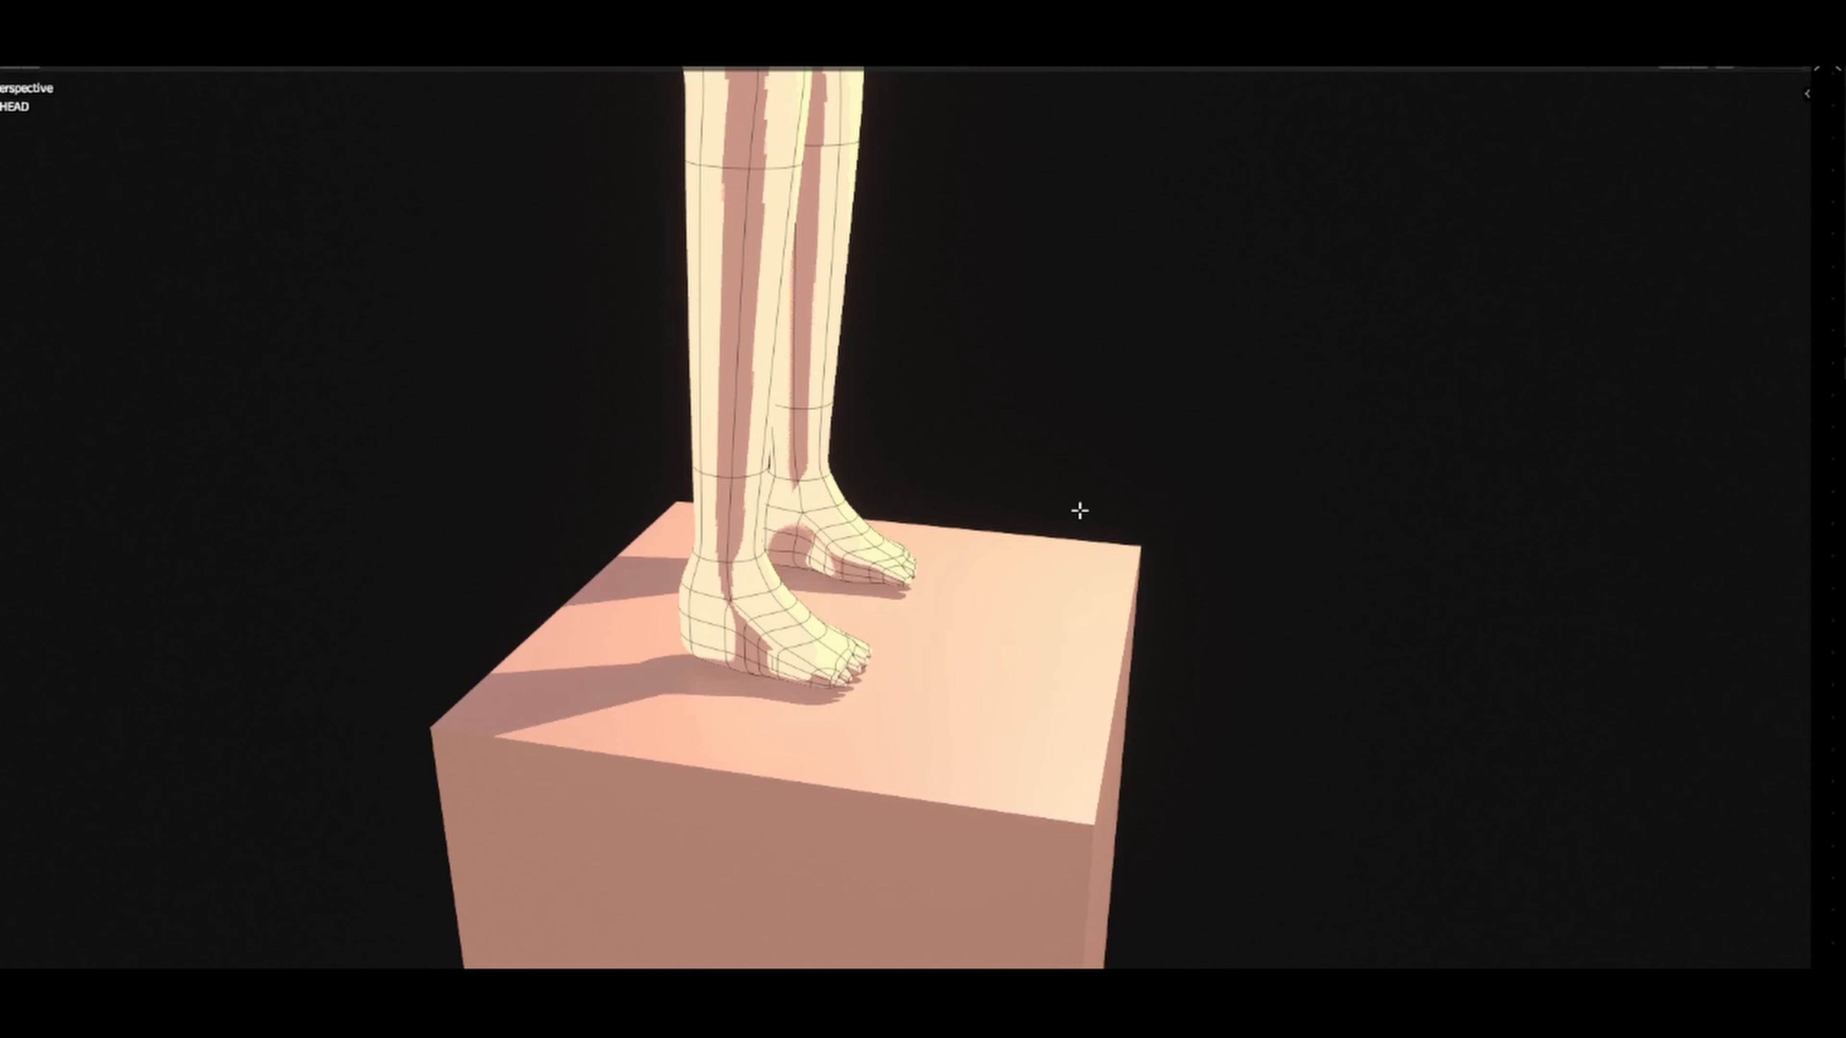
pyautogui.scroll(2, 1000, 516)
pyautogui.scroll(-2, 996, 514)
pyautogui.moveTo(995, 513); pyautogui.dragTo(1536, 478, button='middle')
pyautogui.scroll(-4, 1536, 479)
pyautogui.keyDown('shift'); pyautogui.moveTo(1038, 309); pyautogui.dragTo(453, 589, button='middle'); pyautogui.keyUp('shift')
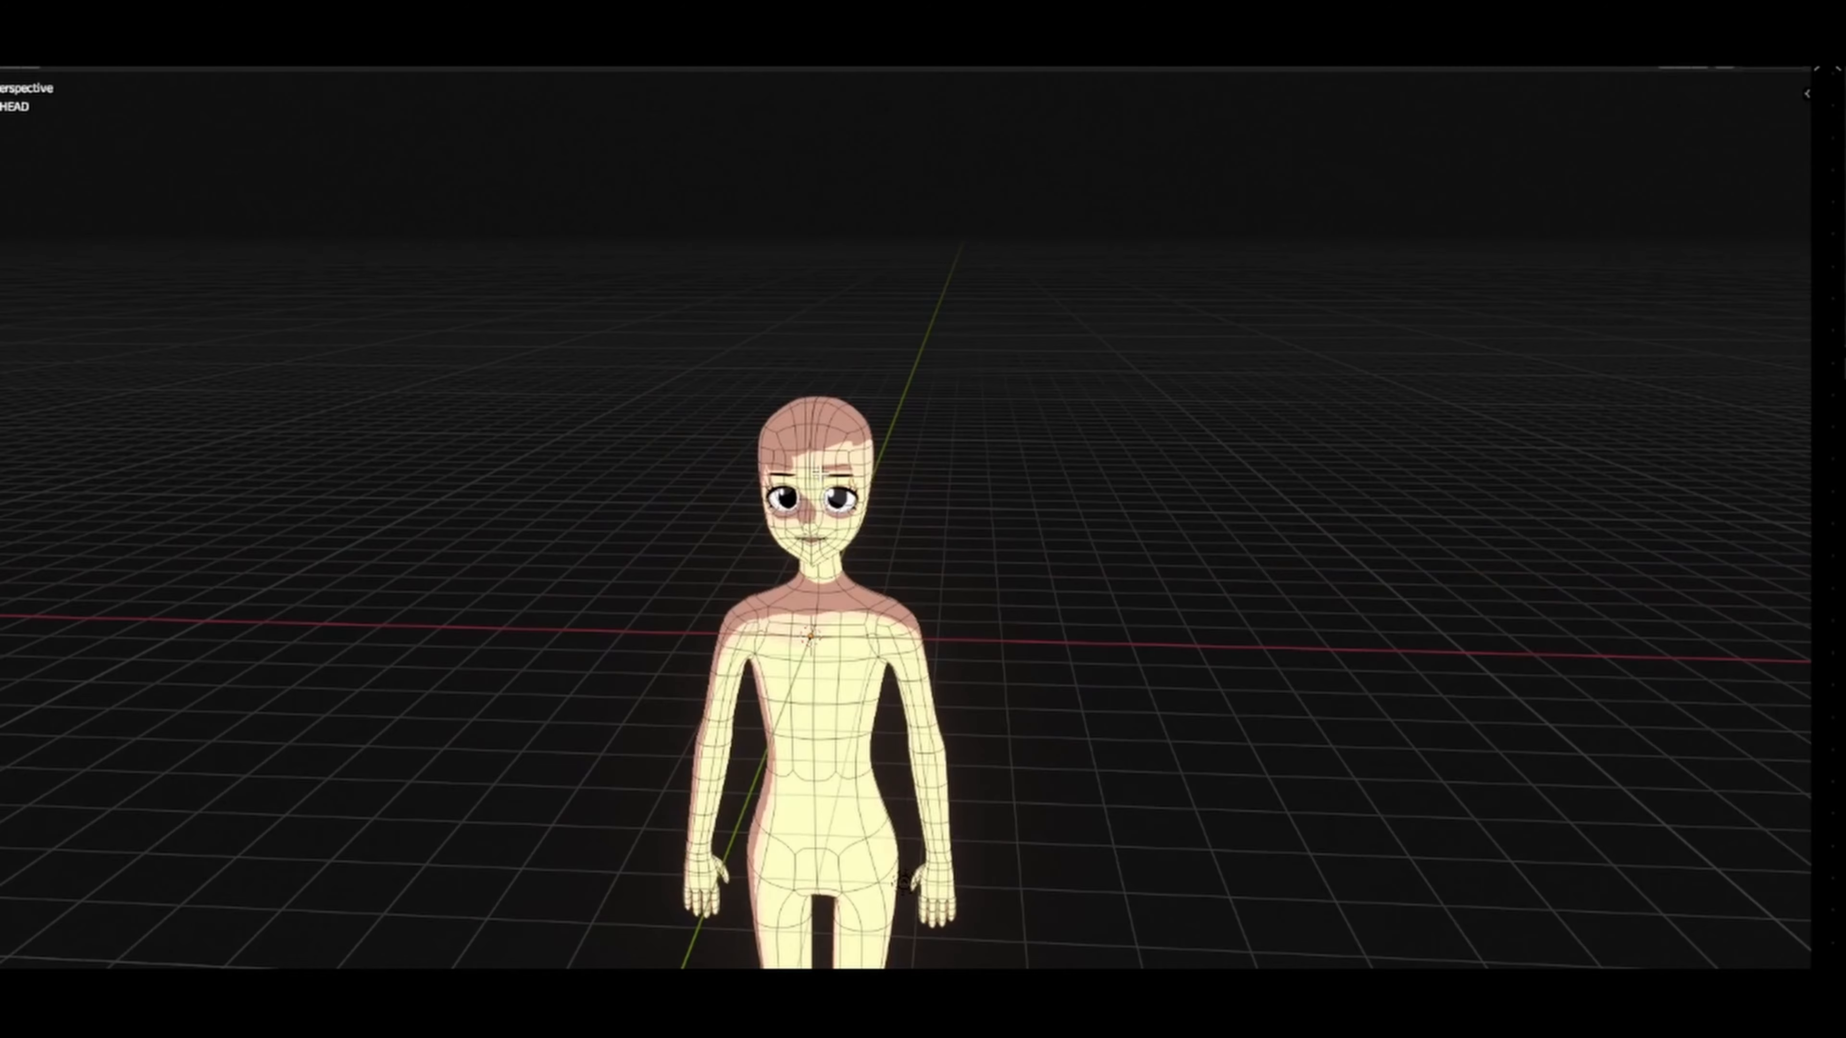
pyautogui.scroll(5, 853, 544)
pyautogui.keyDown('shift'); pyautogui.moveTo(816, 472); pyautogui.dragTo(1590, 515, button='middle'); pyautogui.keyUp('shift')
pyautogui.scroll(-7, 1548, 563)
pyautogui.keyDown('shift'); pyautogui.moveTo(1306, 742); pyautogui.dragTo(1319, 509, button='middle'); pyautogui.keyUp('shift')
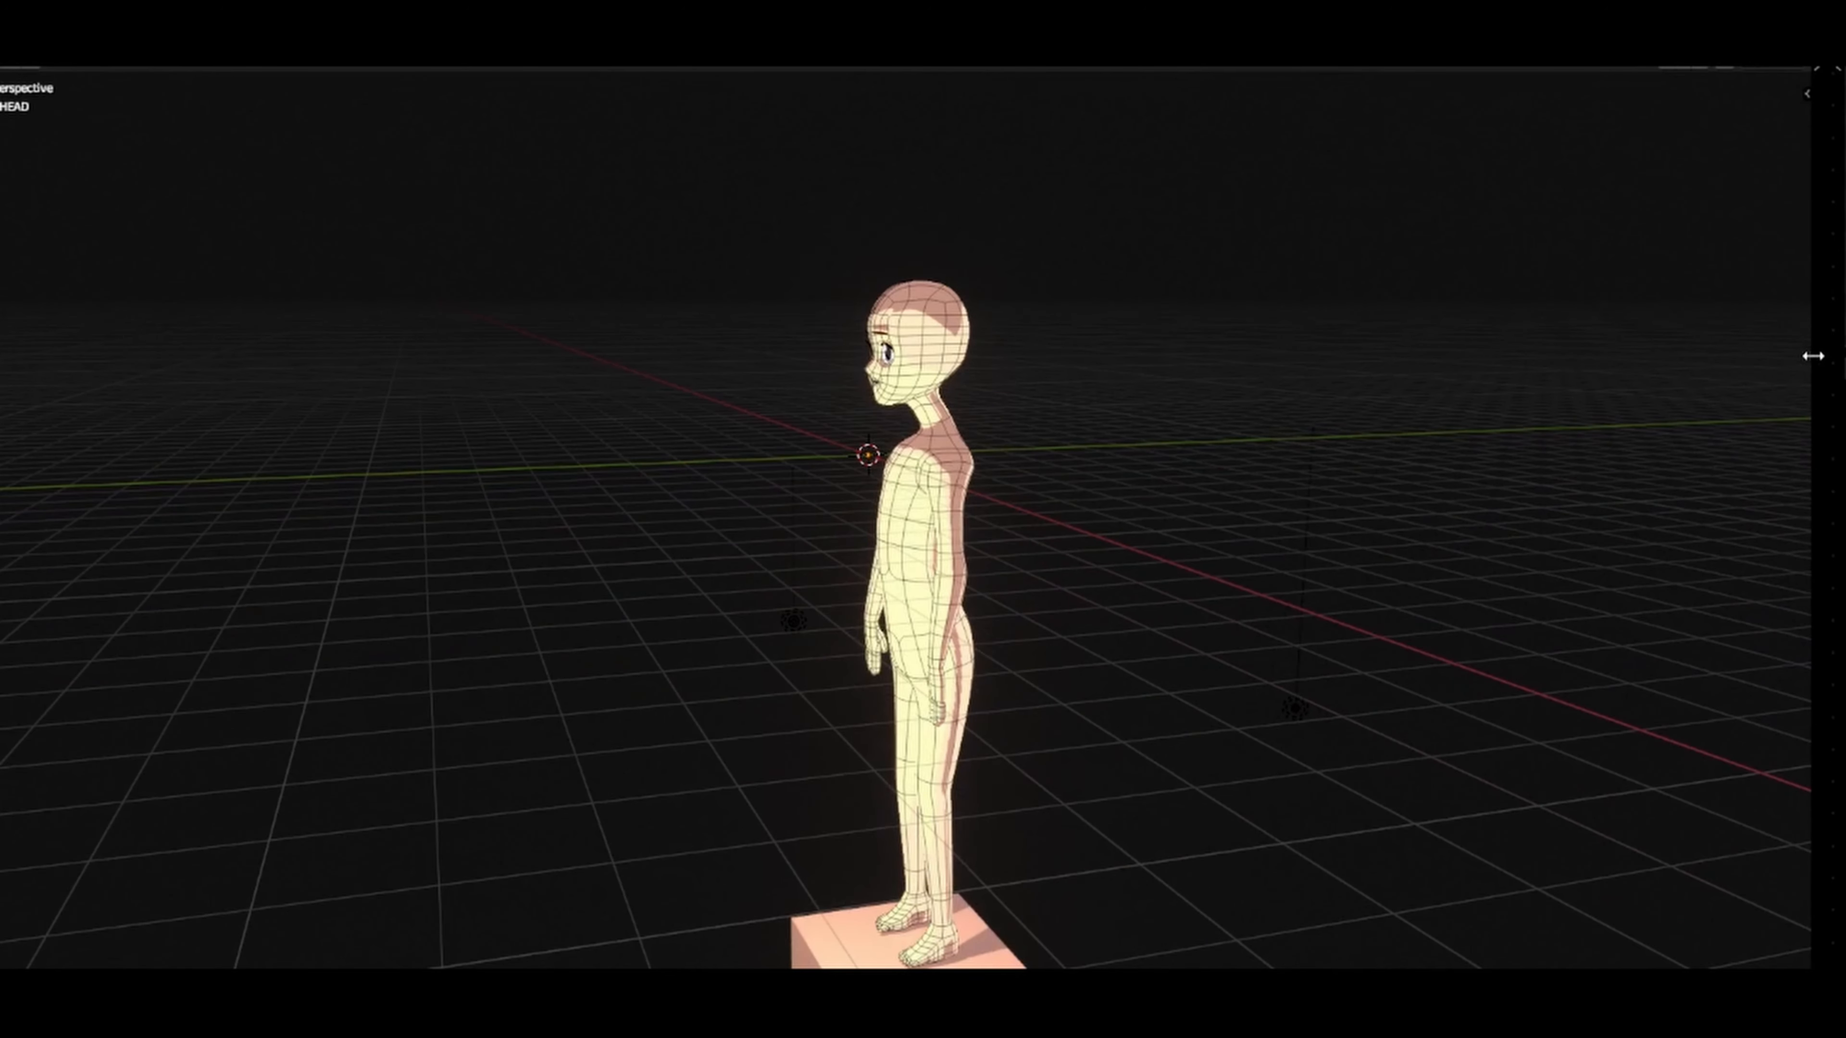
# Step: Narrow the 3D viewport to make room for the adjacent node editor
pyautogui.moveTo(1812, 356); pyautogui.dragTo(1711, 389)
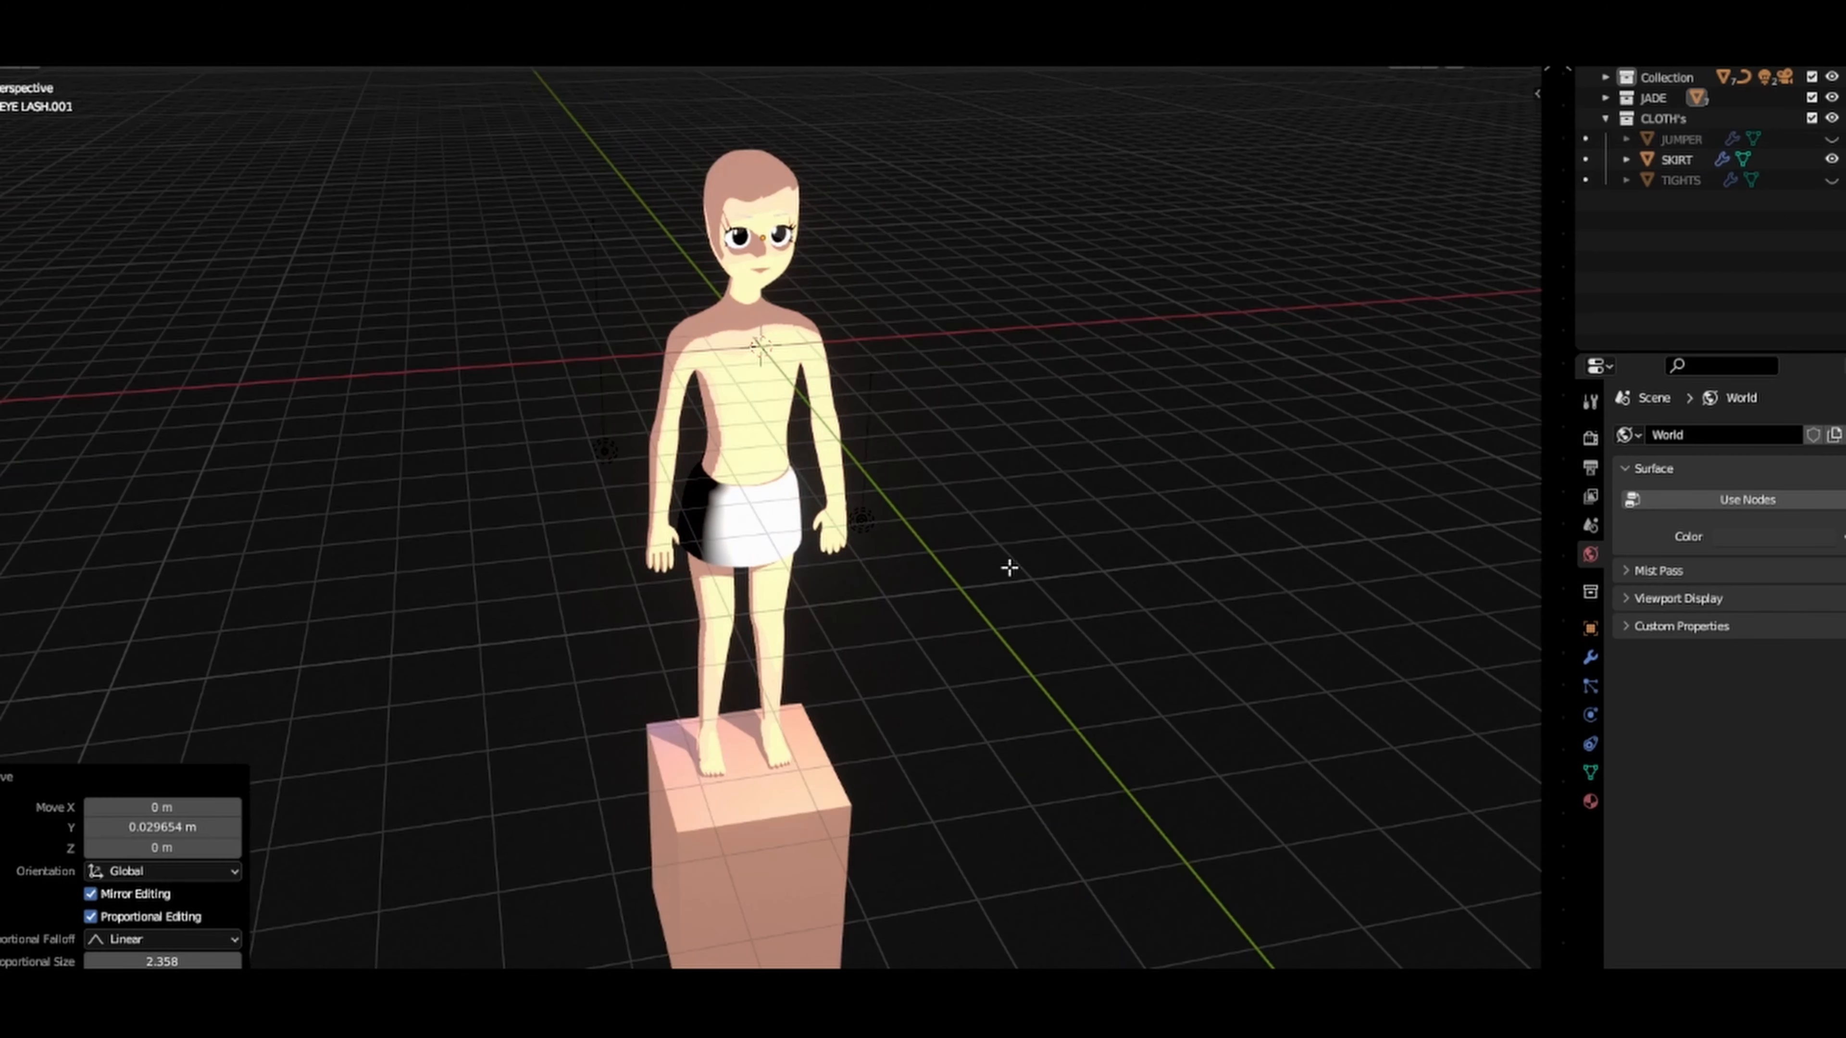
pyautogui.moveTo(1009, 567)
pyautogui.mouseDown(button='middle')
pyautogui.moveTo(913, 508)
pyautogui.moveTo(843, 567)
pyautogui.moveTo(845, 595)
pyautogui.moveTo(922, 538)
pyautogui.moveTo(888, 540)
pyautogui.mouseUp(button='middle')
pyautogui.click(854, 538)
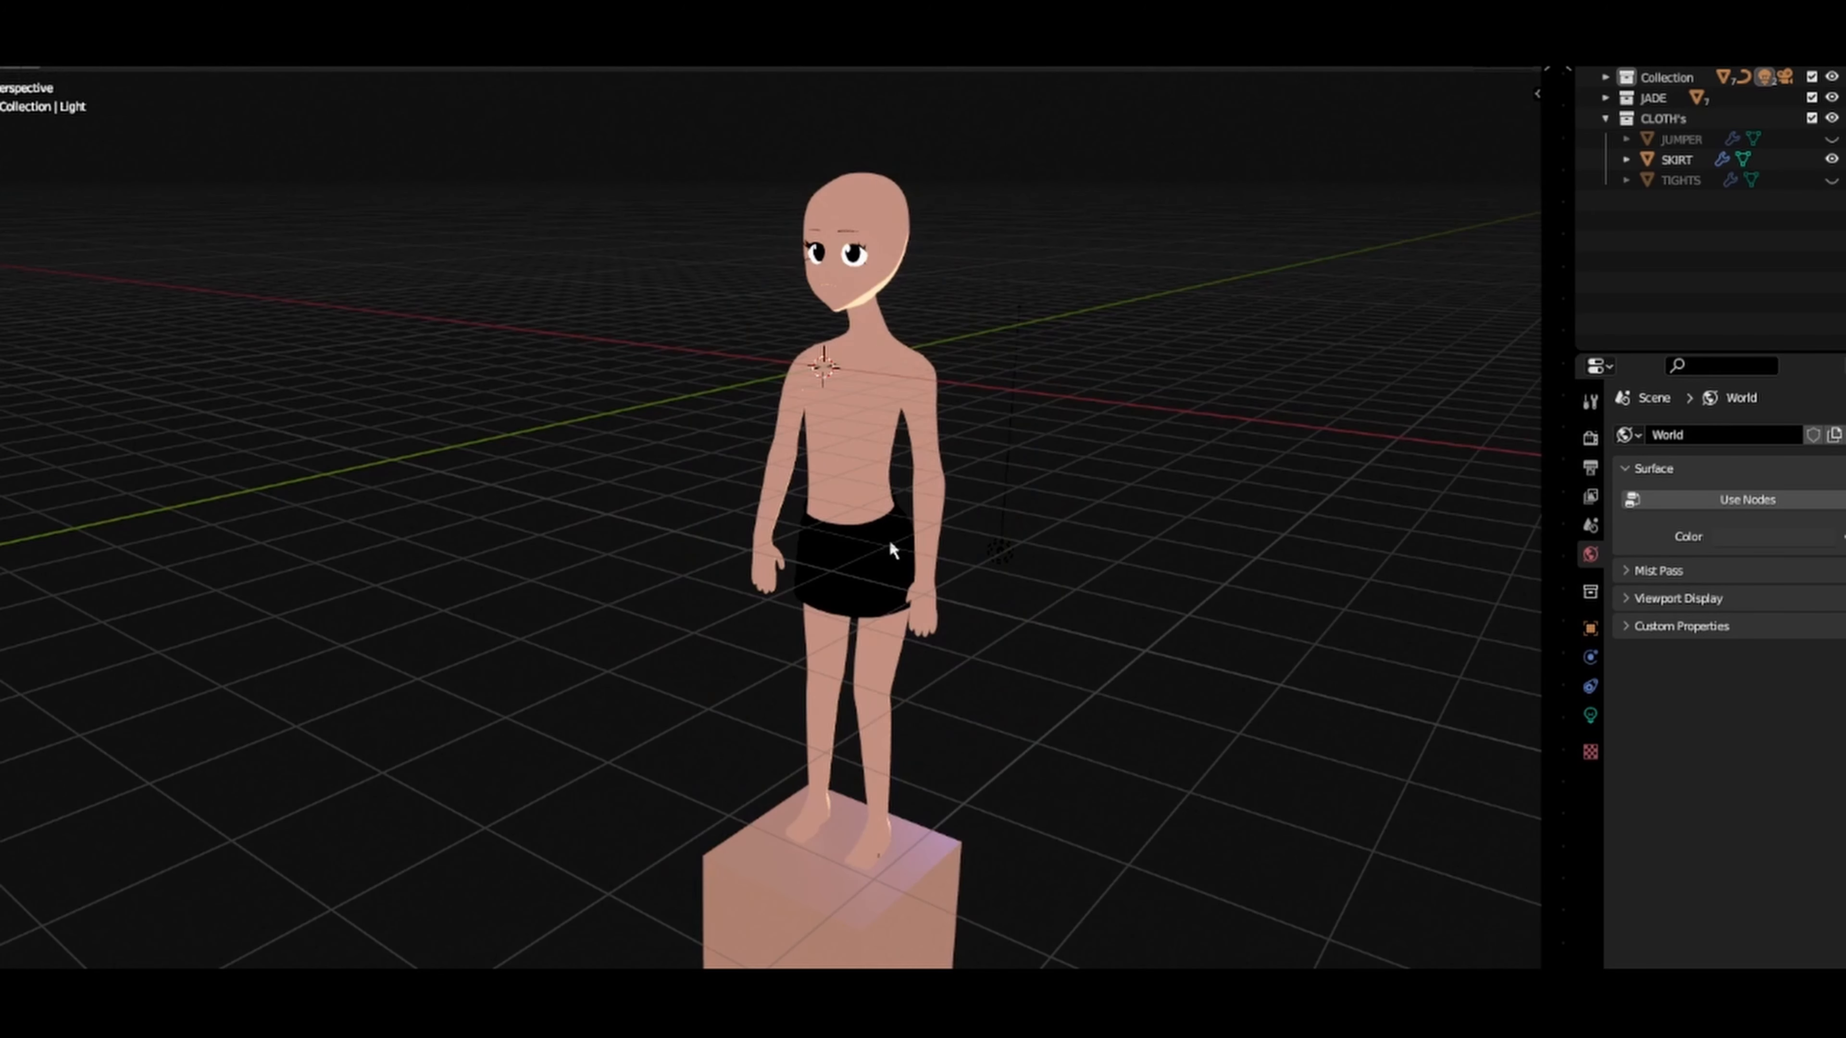
# Step: Move the light -5.7778 m along Y and raise it 3.2748 m along Z
pyautogui.press('g')
pyautogui.press('y')
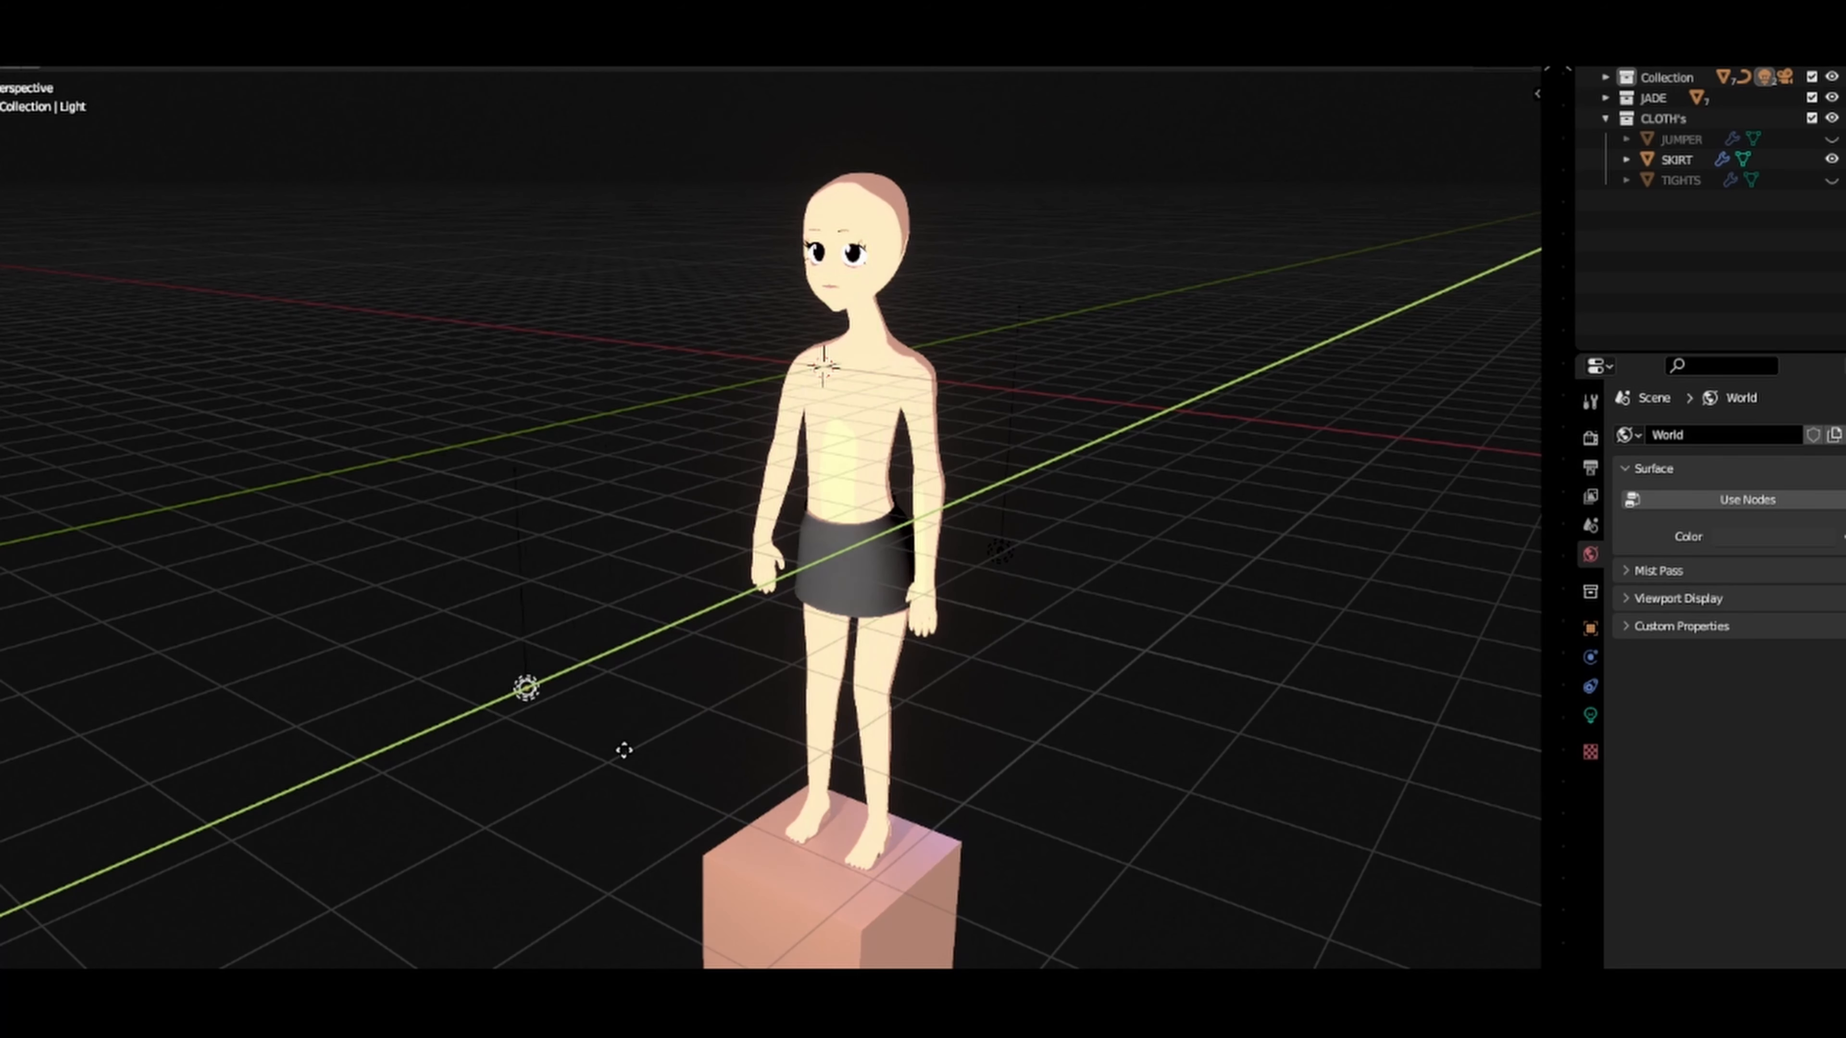
pyautogui.click(694, 711)
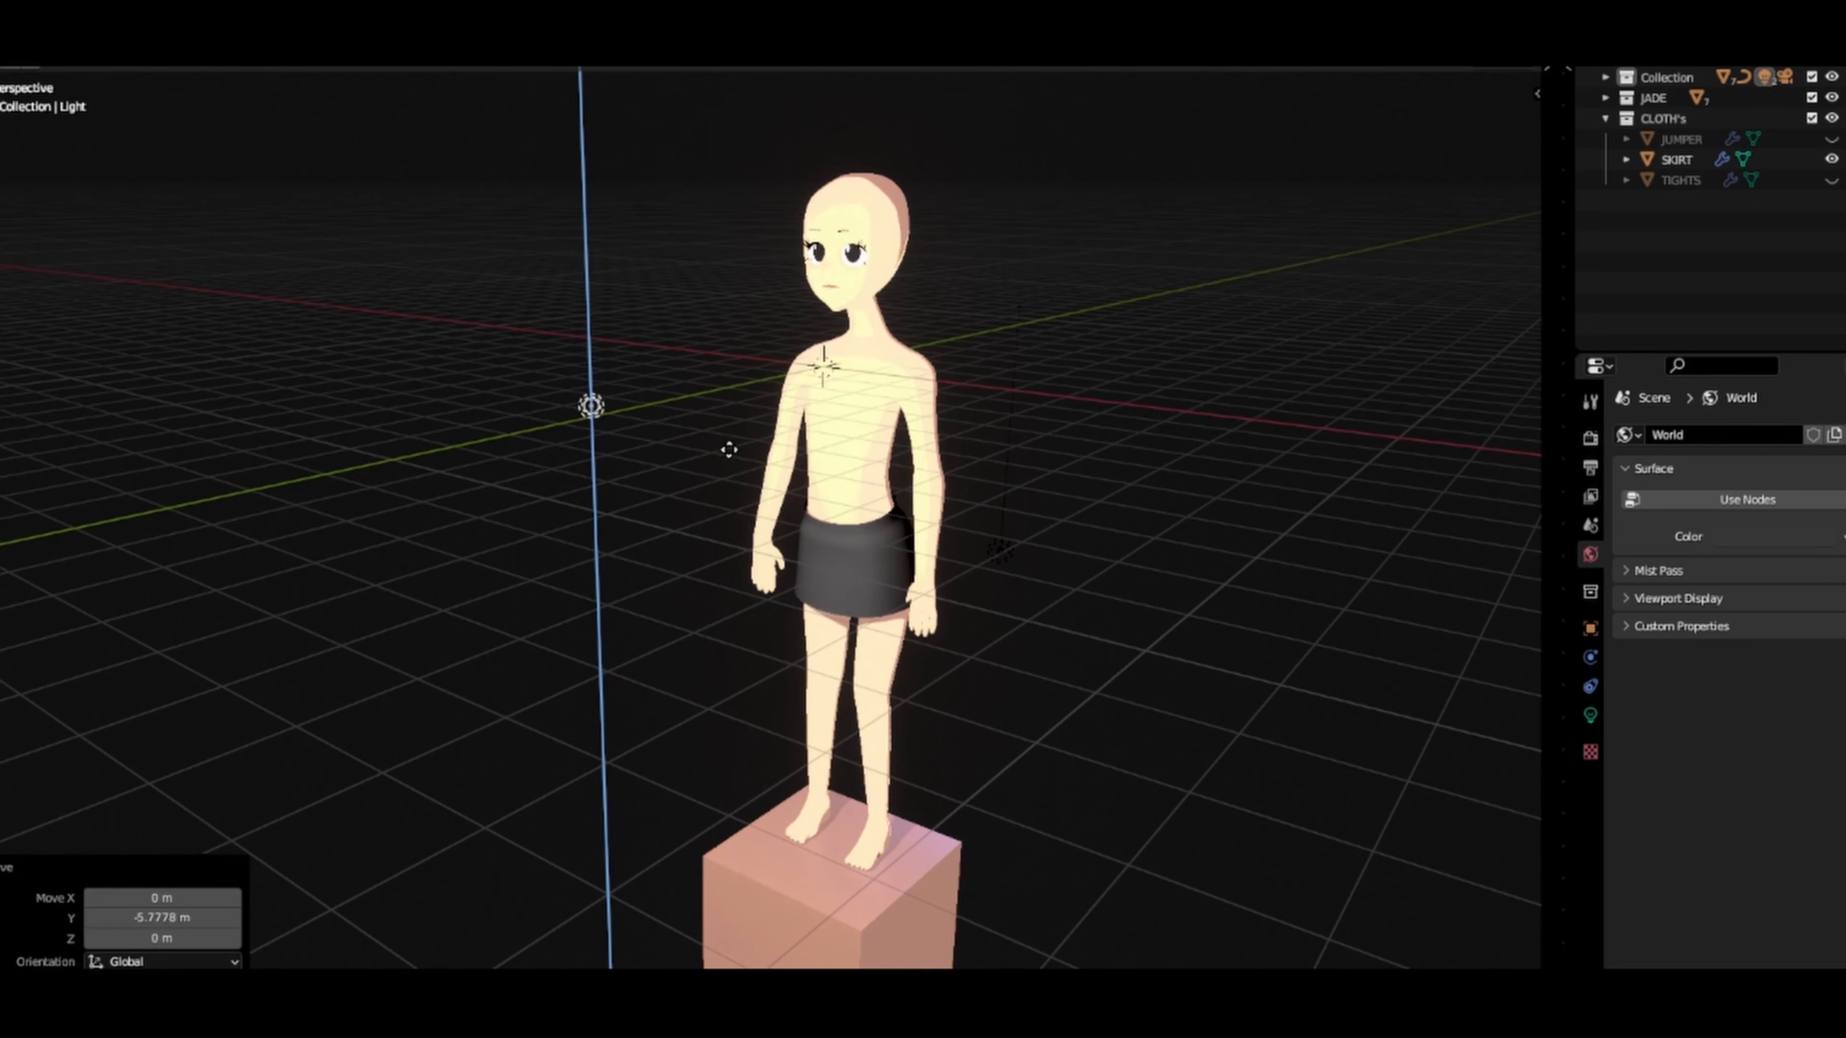
pyautogui.click(727, 488)
pyautogui.moveTo(726, 488); pyautogui.dragTo(839, 492, button='middle')
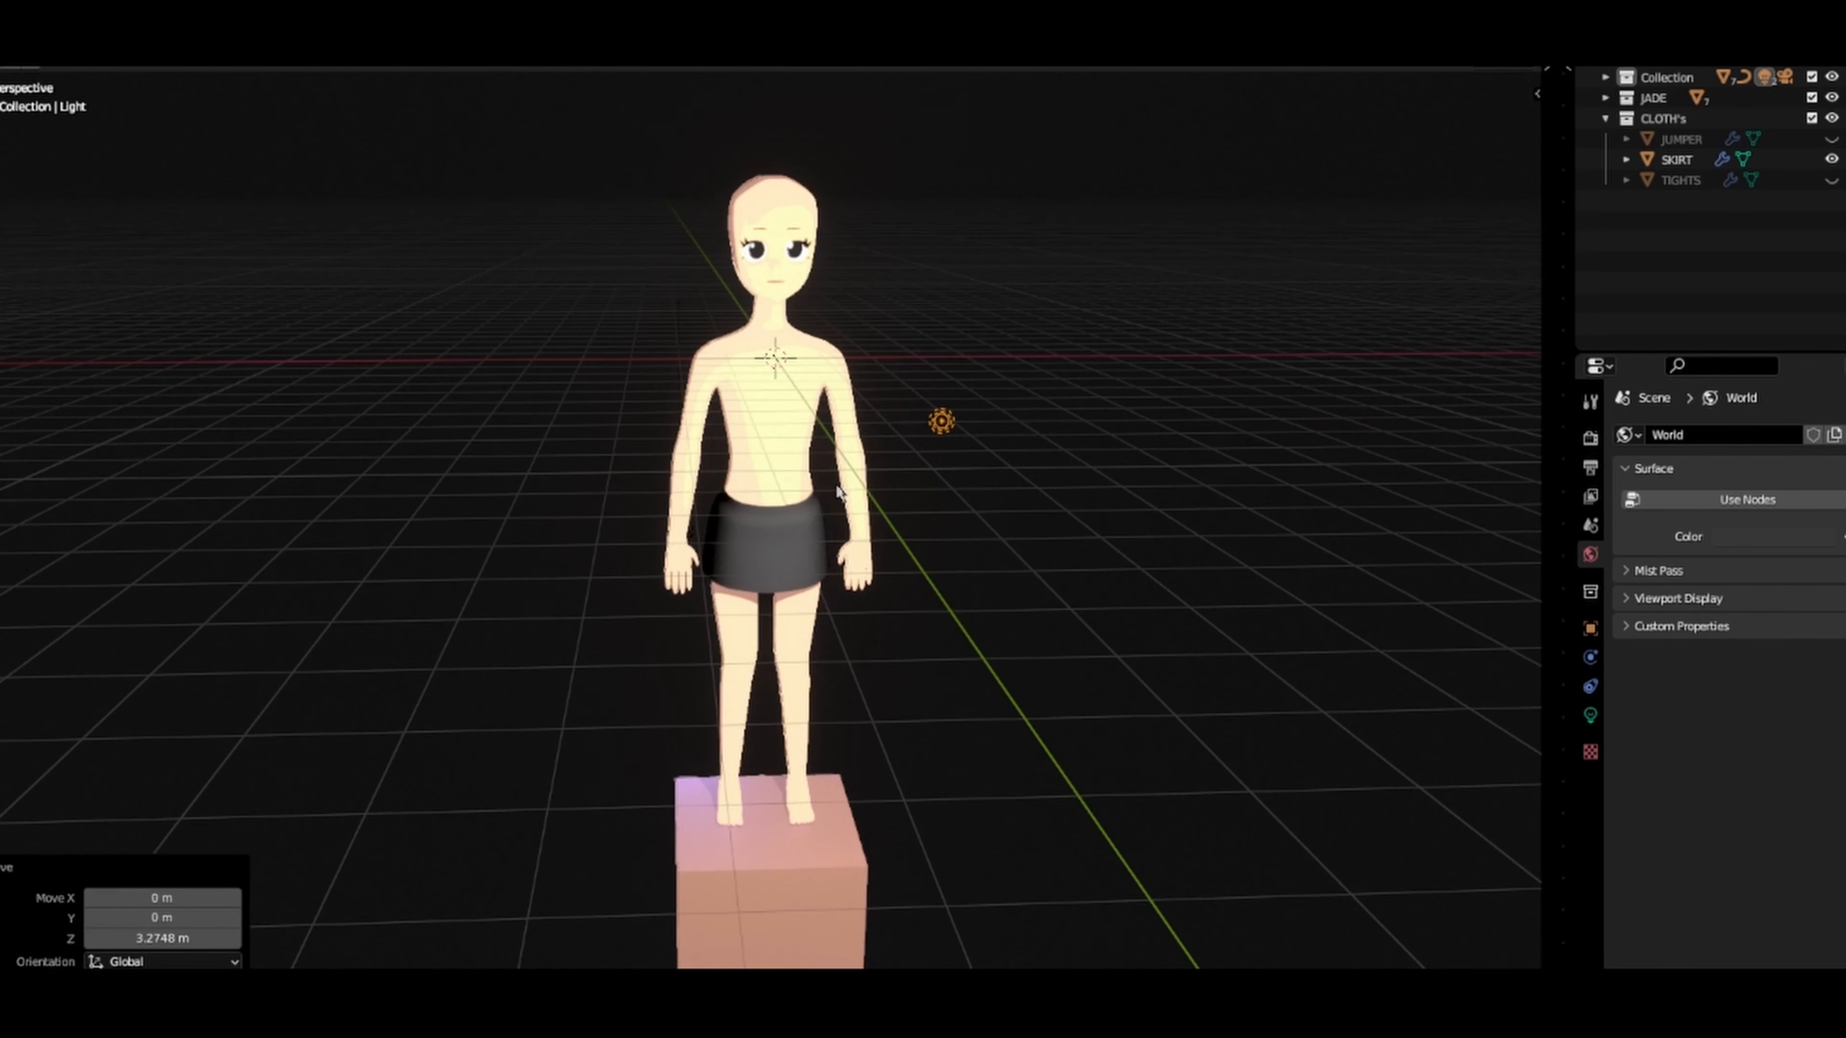
pyautogui.moveTo(789, 380); pyautogui.dragTo(1105, 507, button='middle')
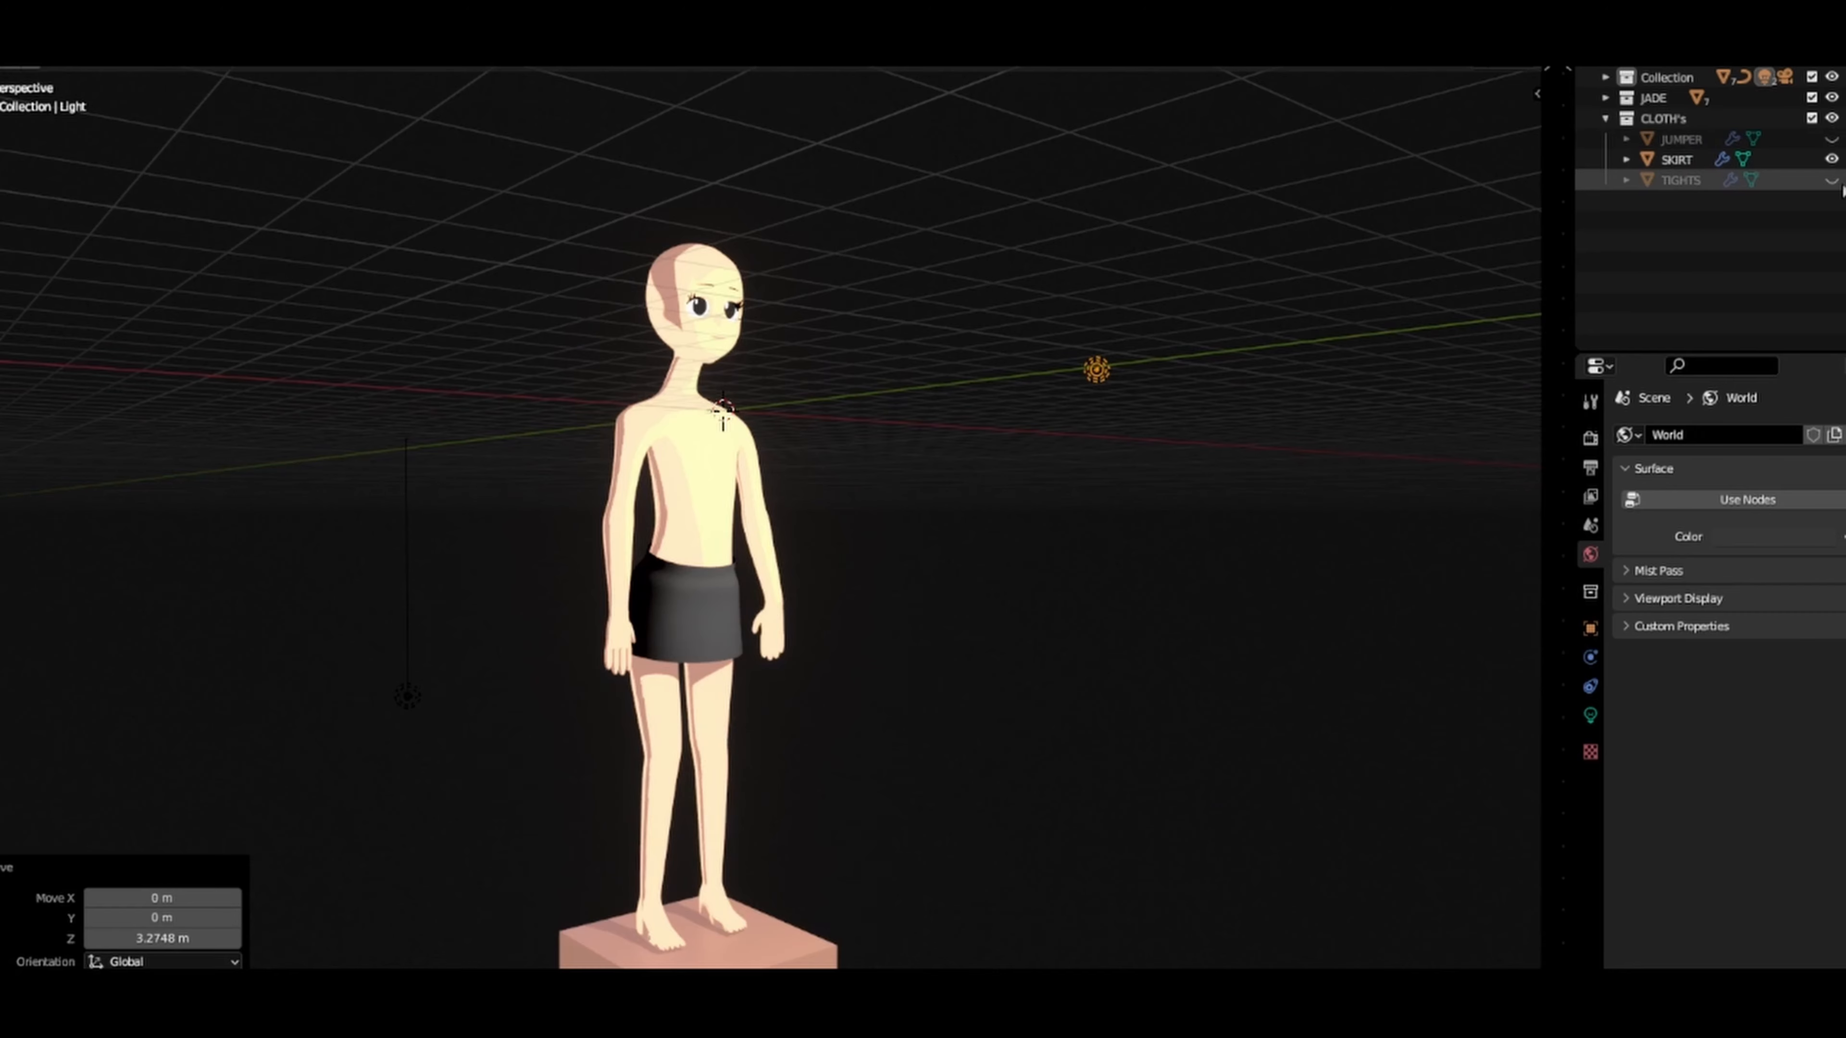
# Step: Unhide the TIGHTS object on the character
pyautogui.click(1829, 181)
pyautogui.moveTo(1211, 466)
pyautogui.mouseDown(button='middle')
pyautogui.moveTo(1157, 504)
pyautogui.moveTo(956, 504)
pyautogui.moveTo(932, 644)
pyautogui.moveTo(886, 293)
pyautogui.moveTo(849, 445)
pyautogui.moveTo(1219, 453)
pyautogui.mouseUp(button='middle')
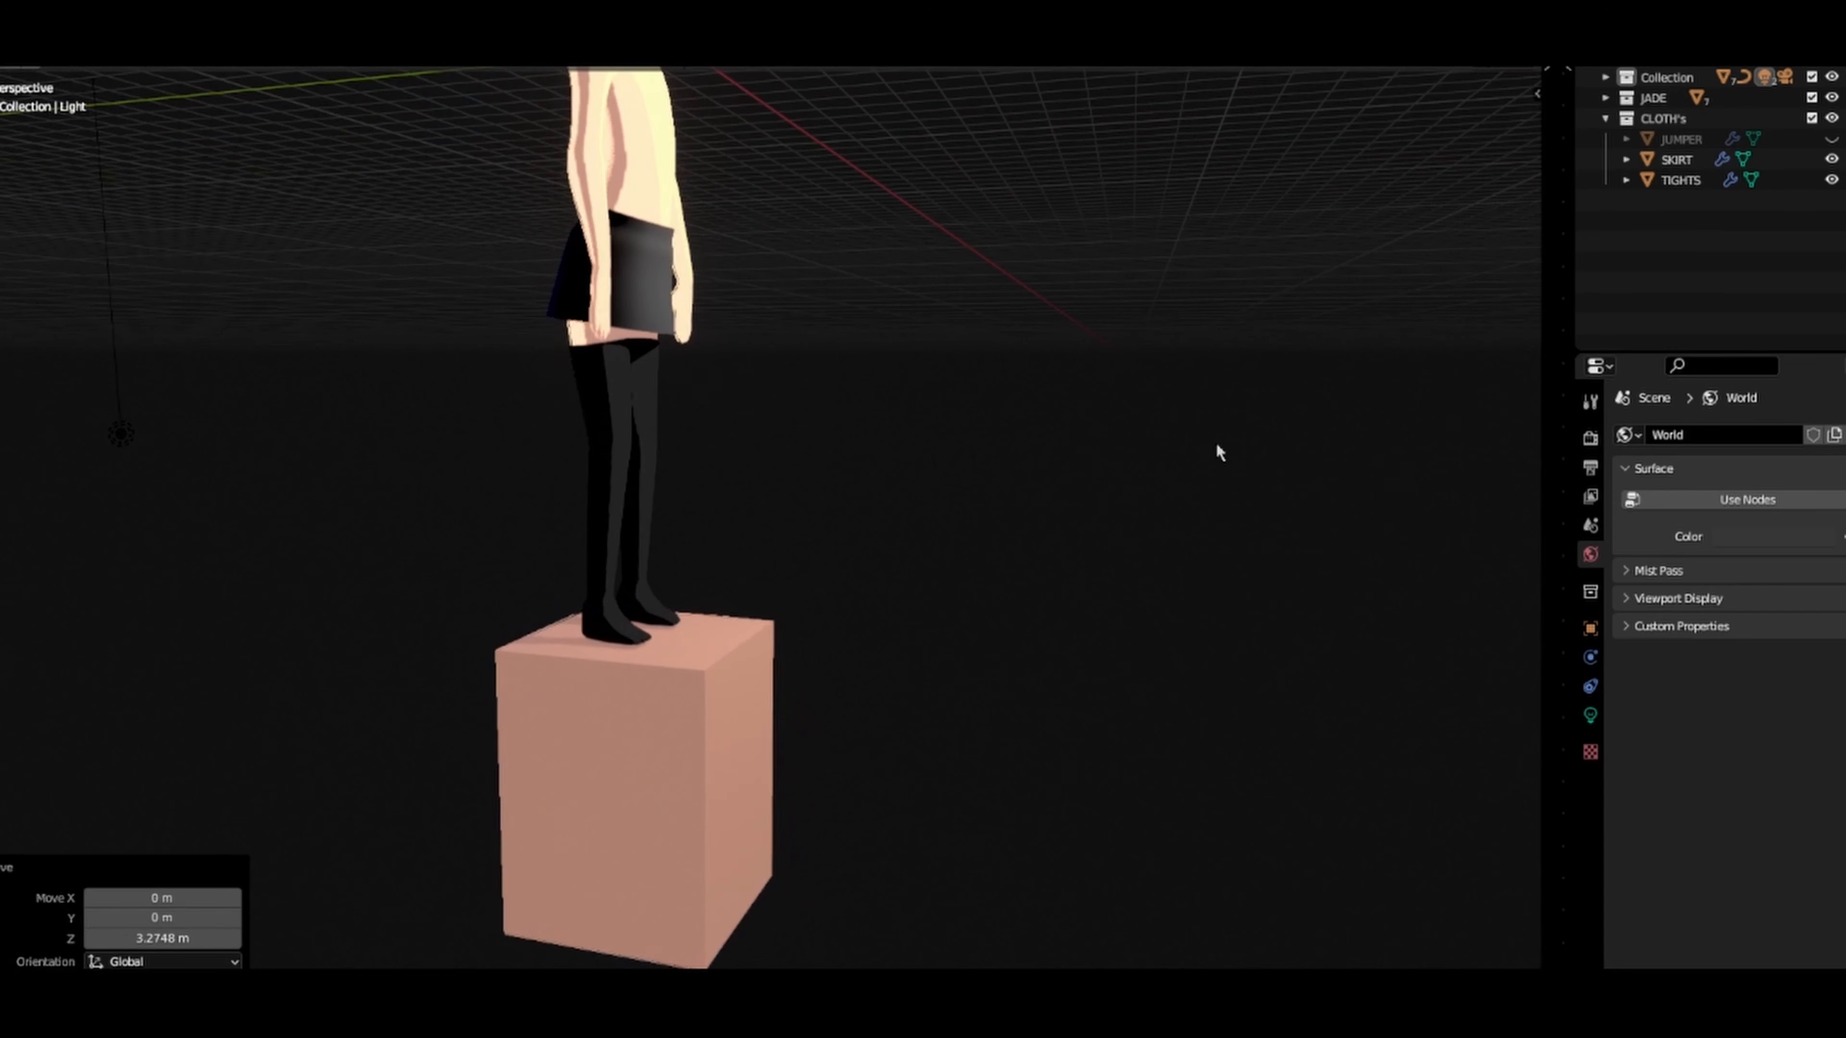
pyautogui.scroll(-5, 1220, 453)
# Step: Hide the light behind the character, Light.001
pyautogui.moveTo(1070, 362); pyautogui.dragTo(778, 413, button='middle')
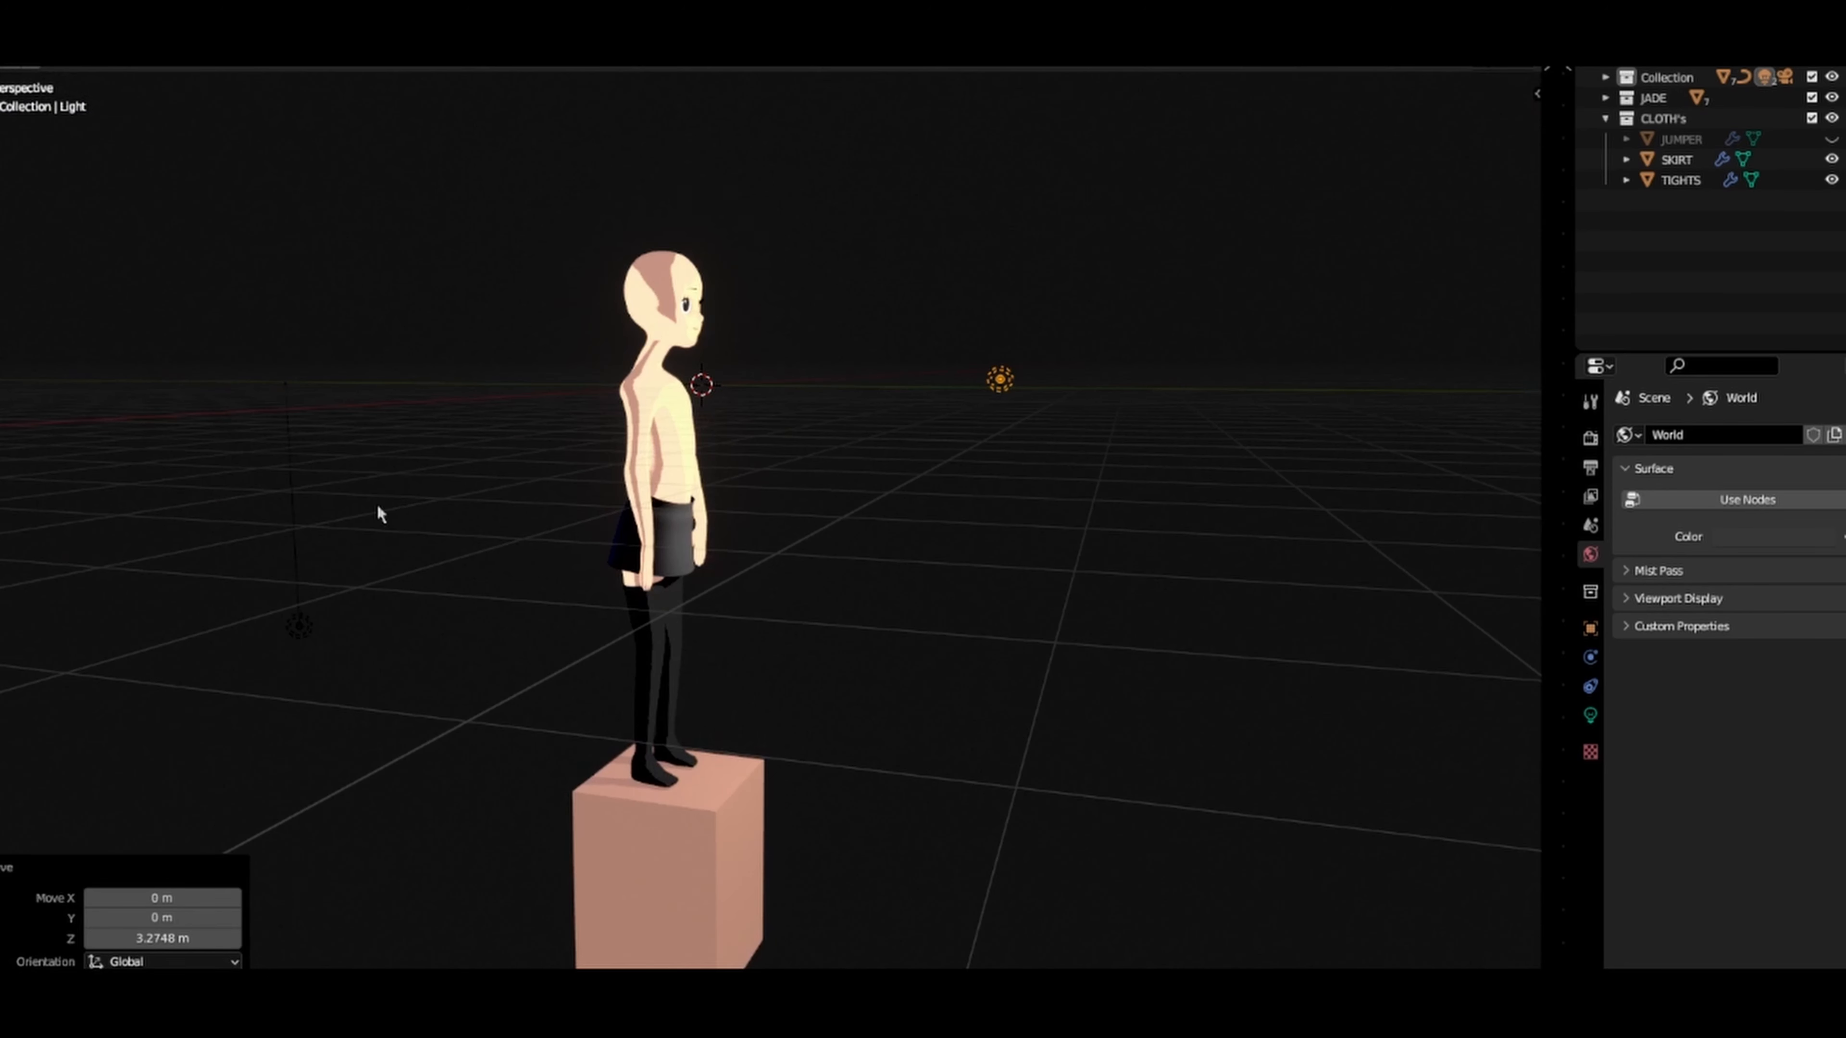
pyautogui.click(300, 638)
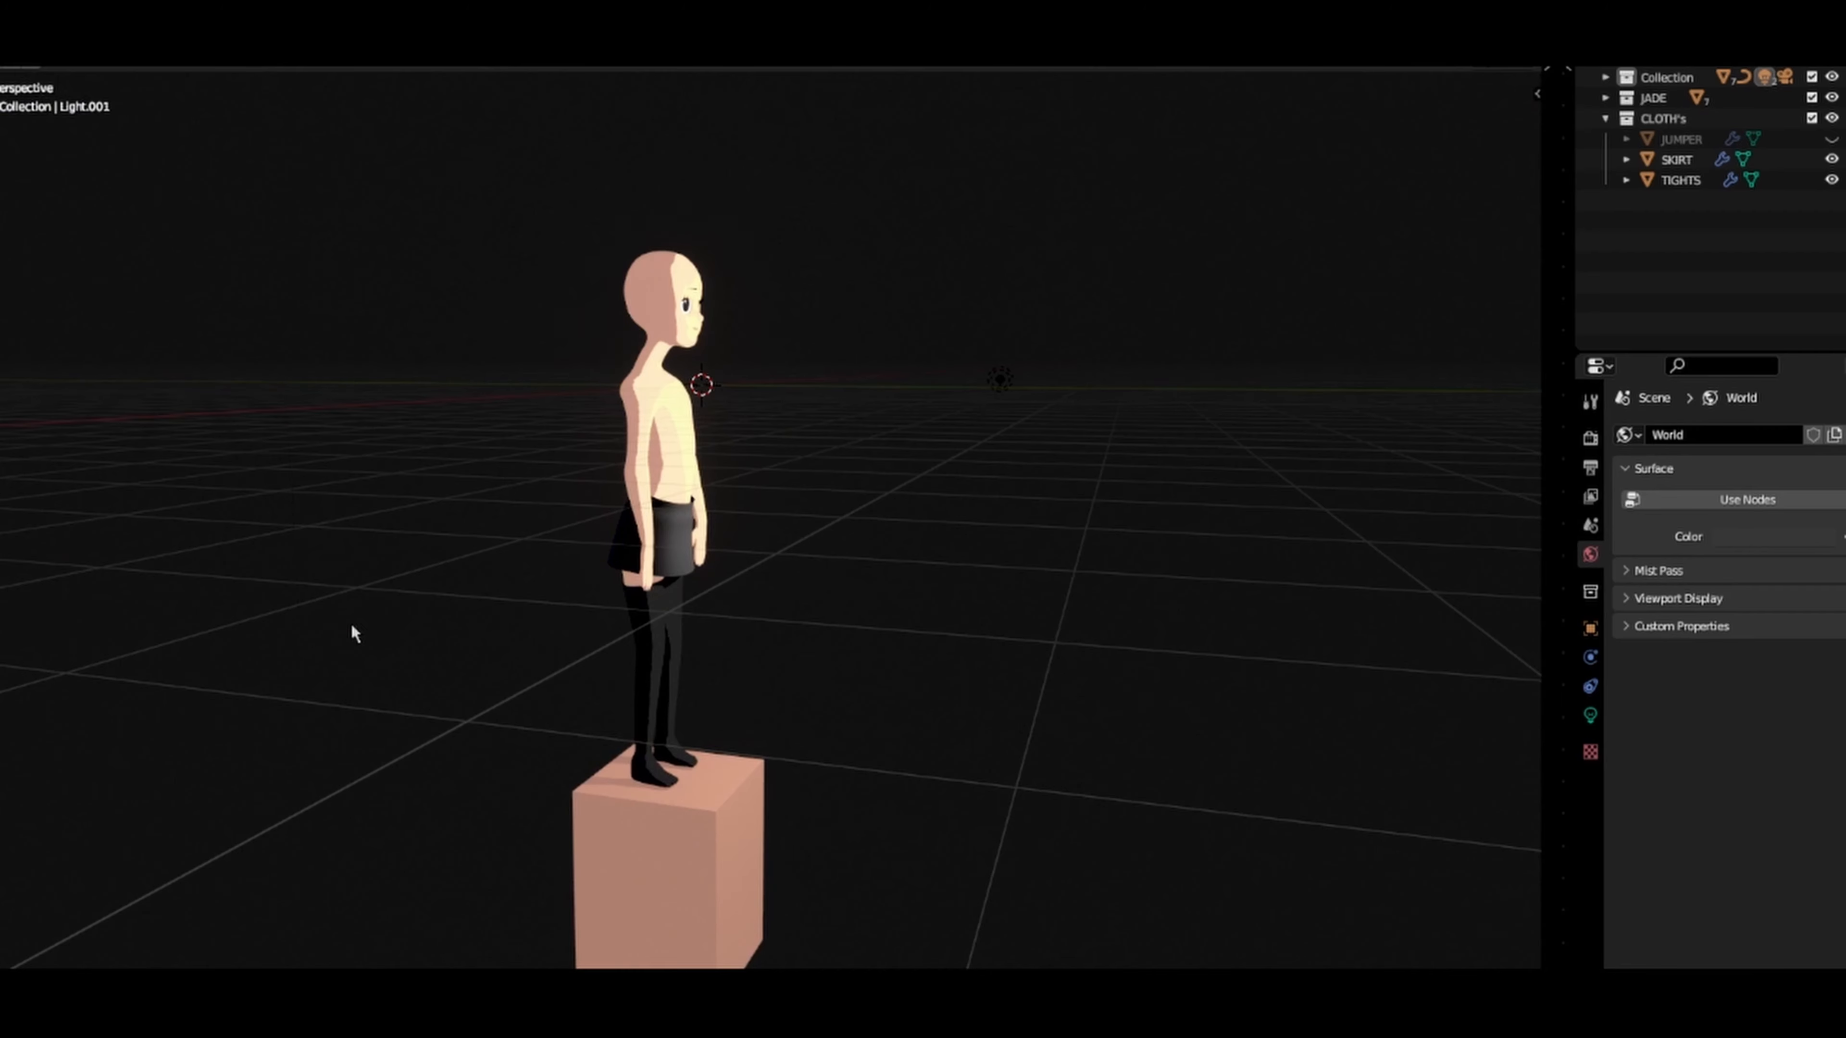
pyautogui.moveTo(906, 359); pyautogui.dragTo(780, 375, button='middle')
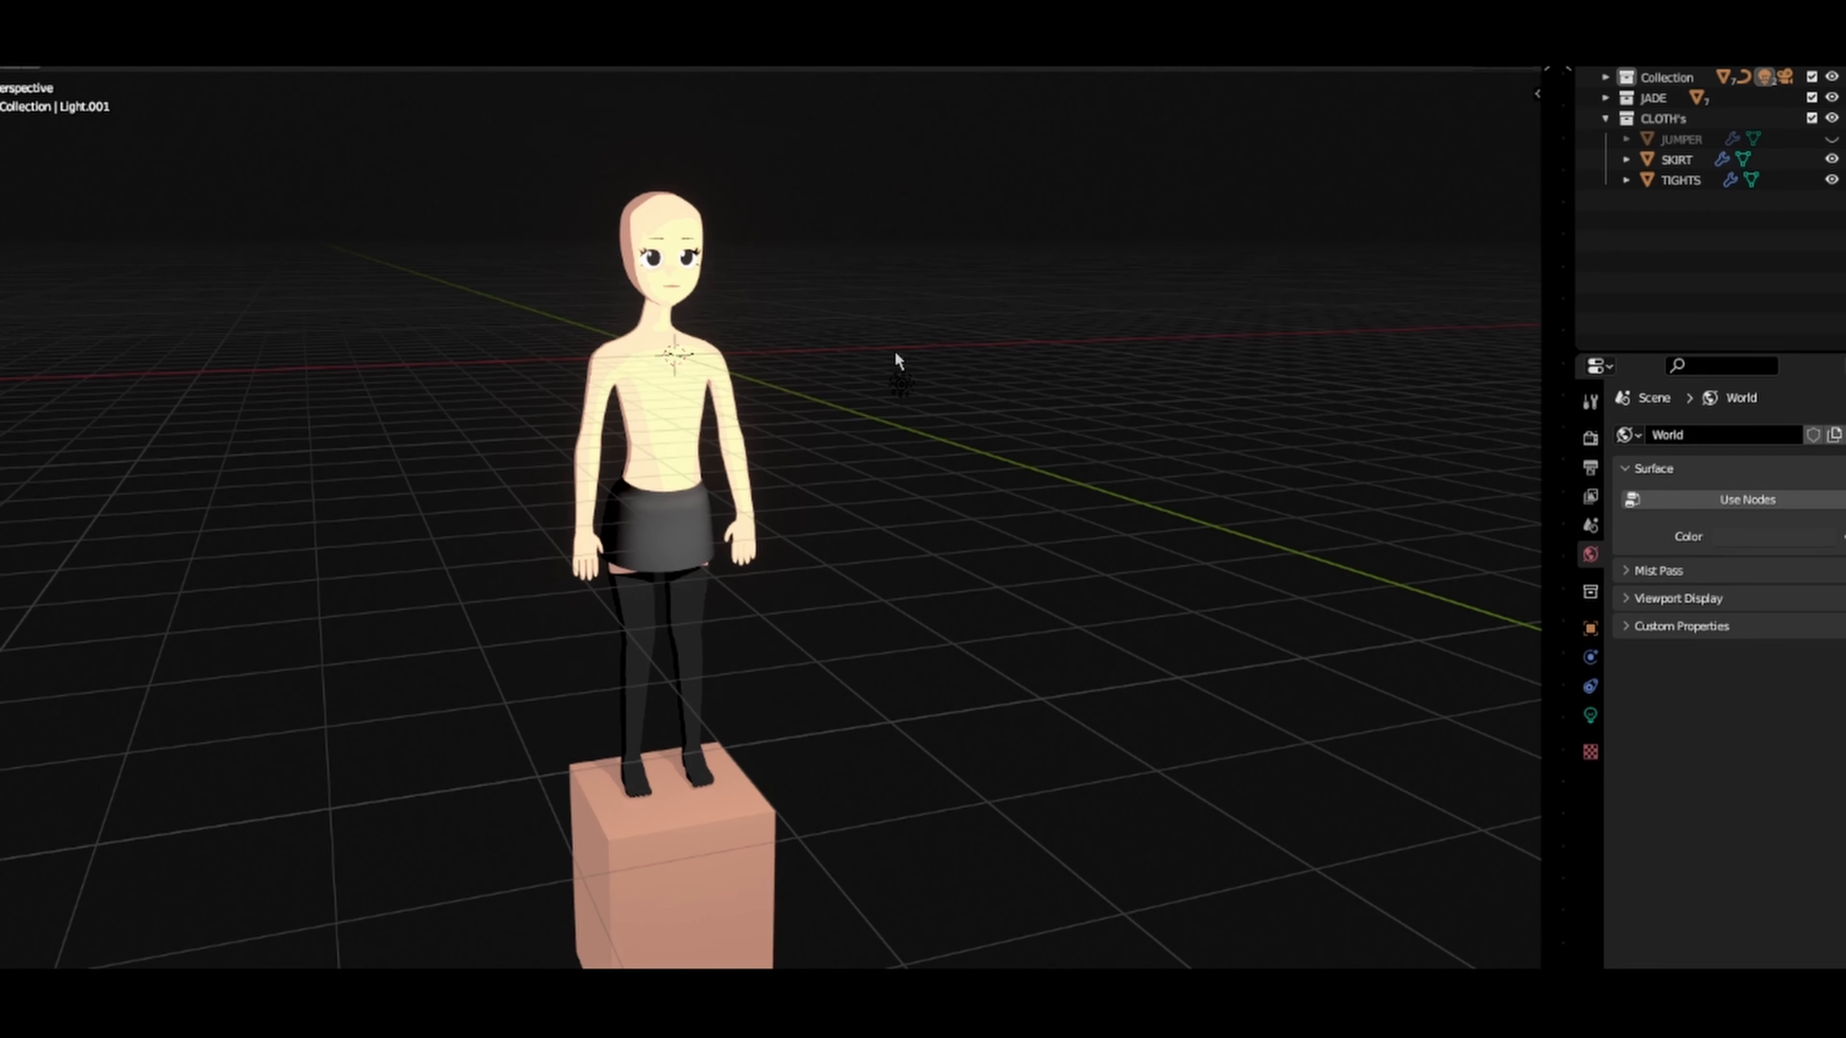
# Step: Unhide the JUMPER and HAIR objects on the character
pyautogui.click(1832, 139)
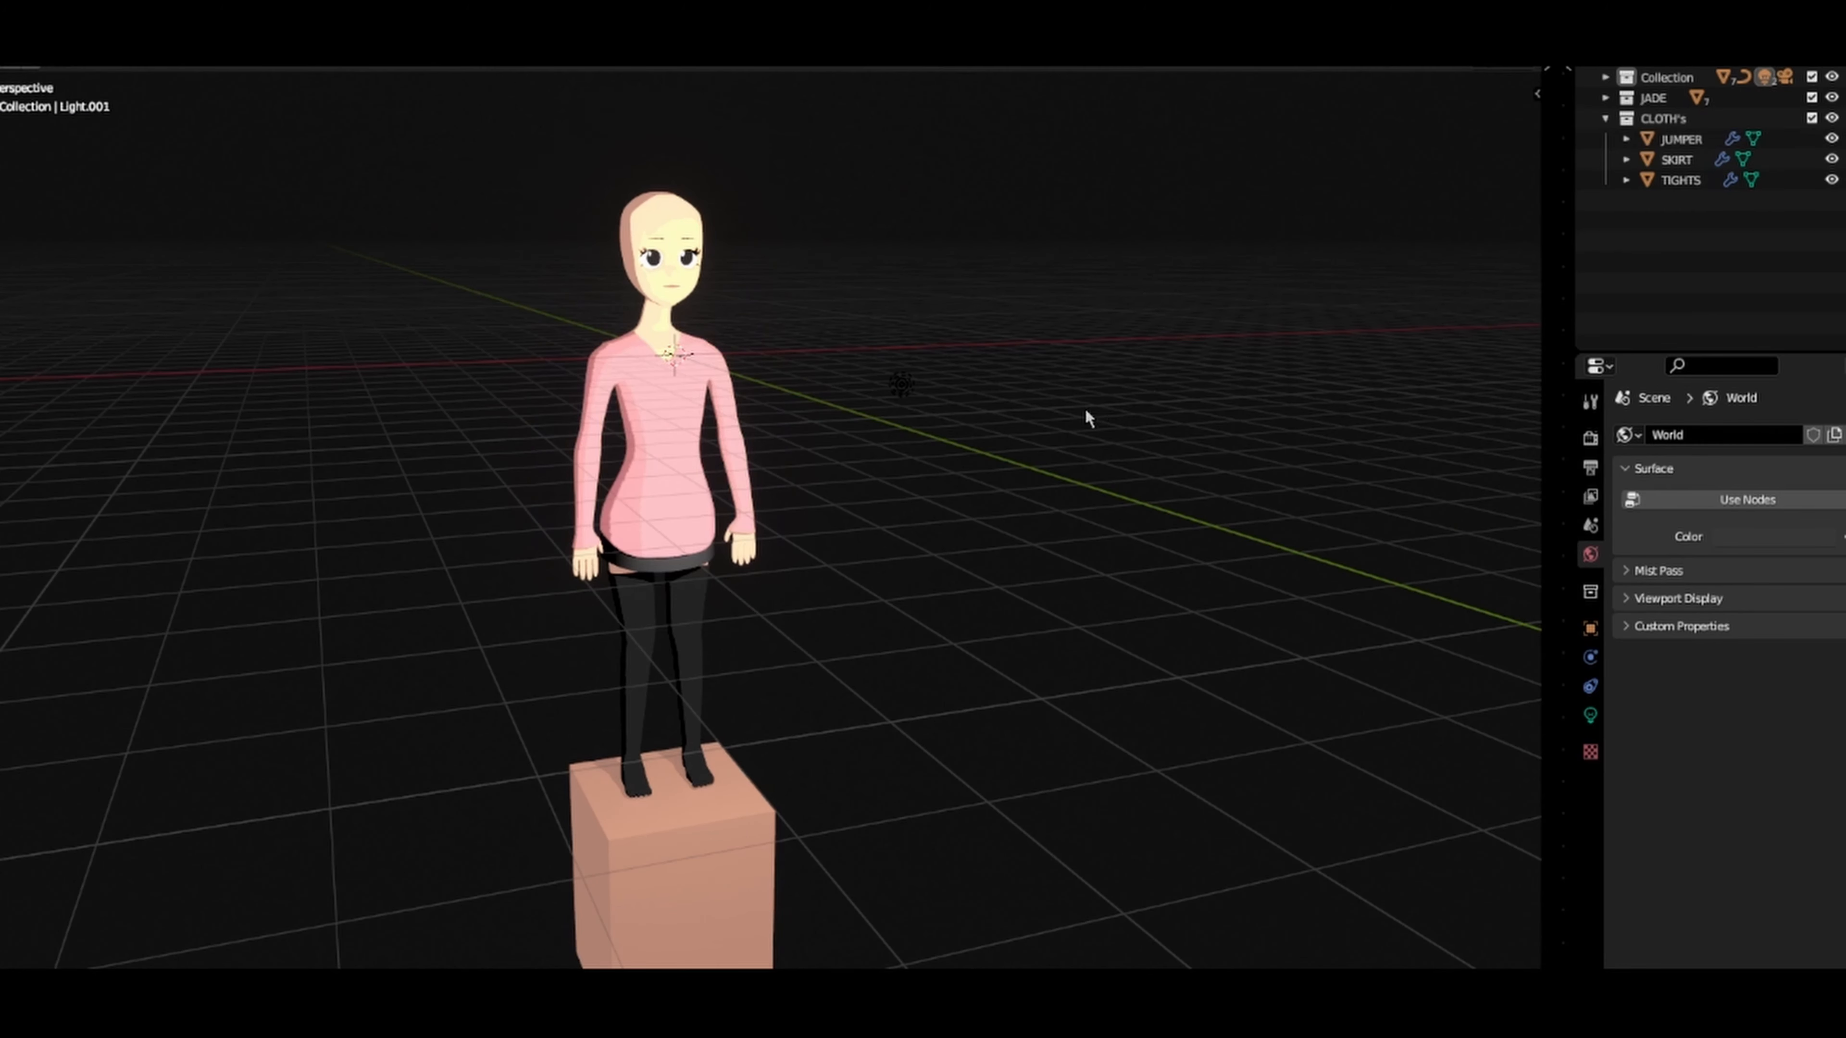
pyautogui.moveTo(1088, 412); pyautogui.dragTo(1270, 285, button='middle')
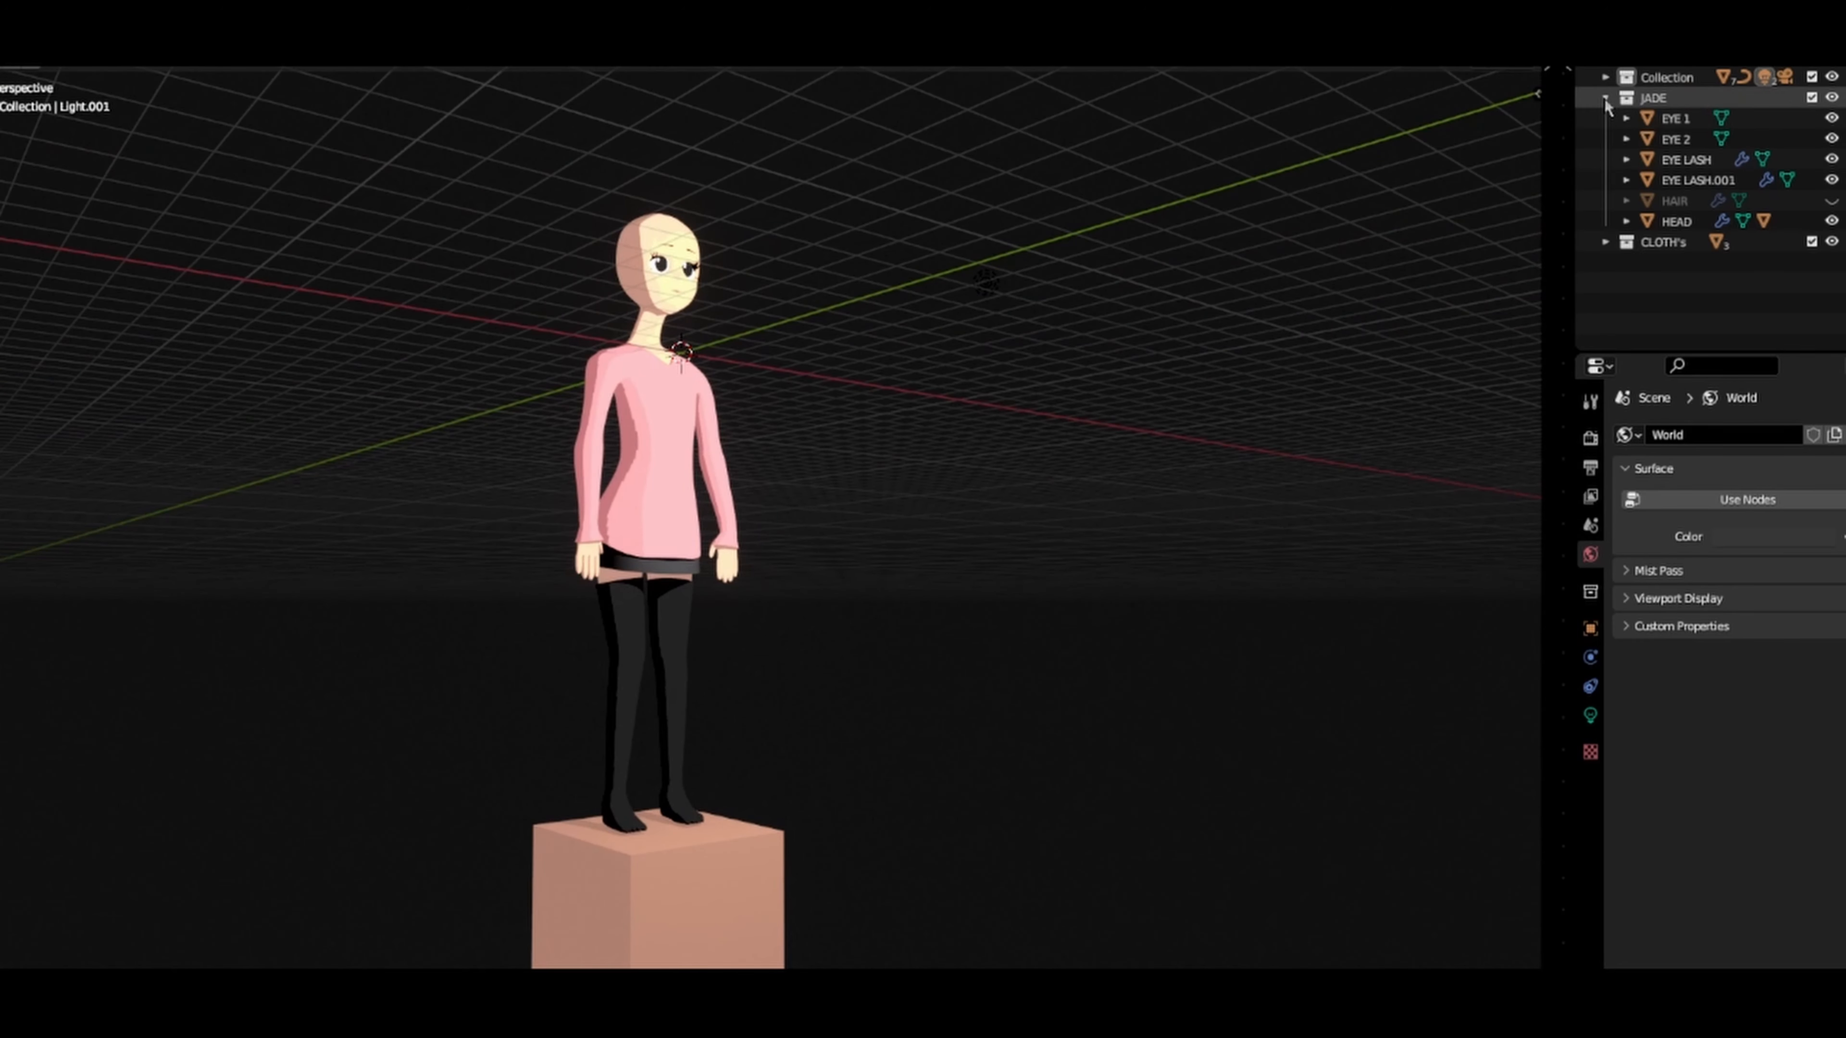
pyautogui.click(1832, 202)
pyautogui.moveTo(1163, 287); pyautogui.dragTo(963, 363, button='middle')
pyautogui.scroll(3, 846, 439)
pyautogui.moveTo(792, 316); pyautogui.dragTo(1097, 240, button='middle')
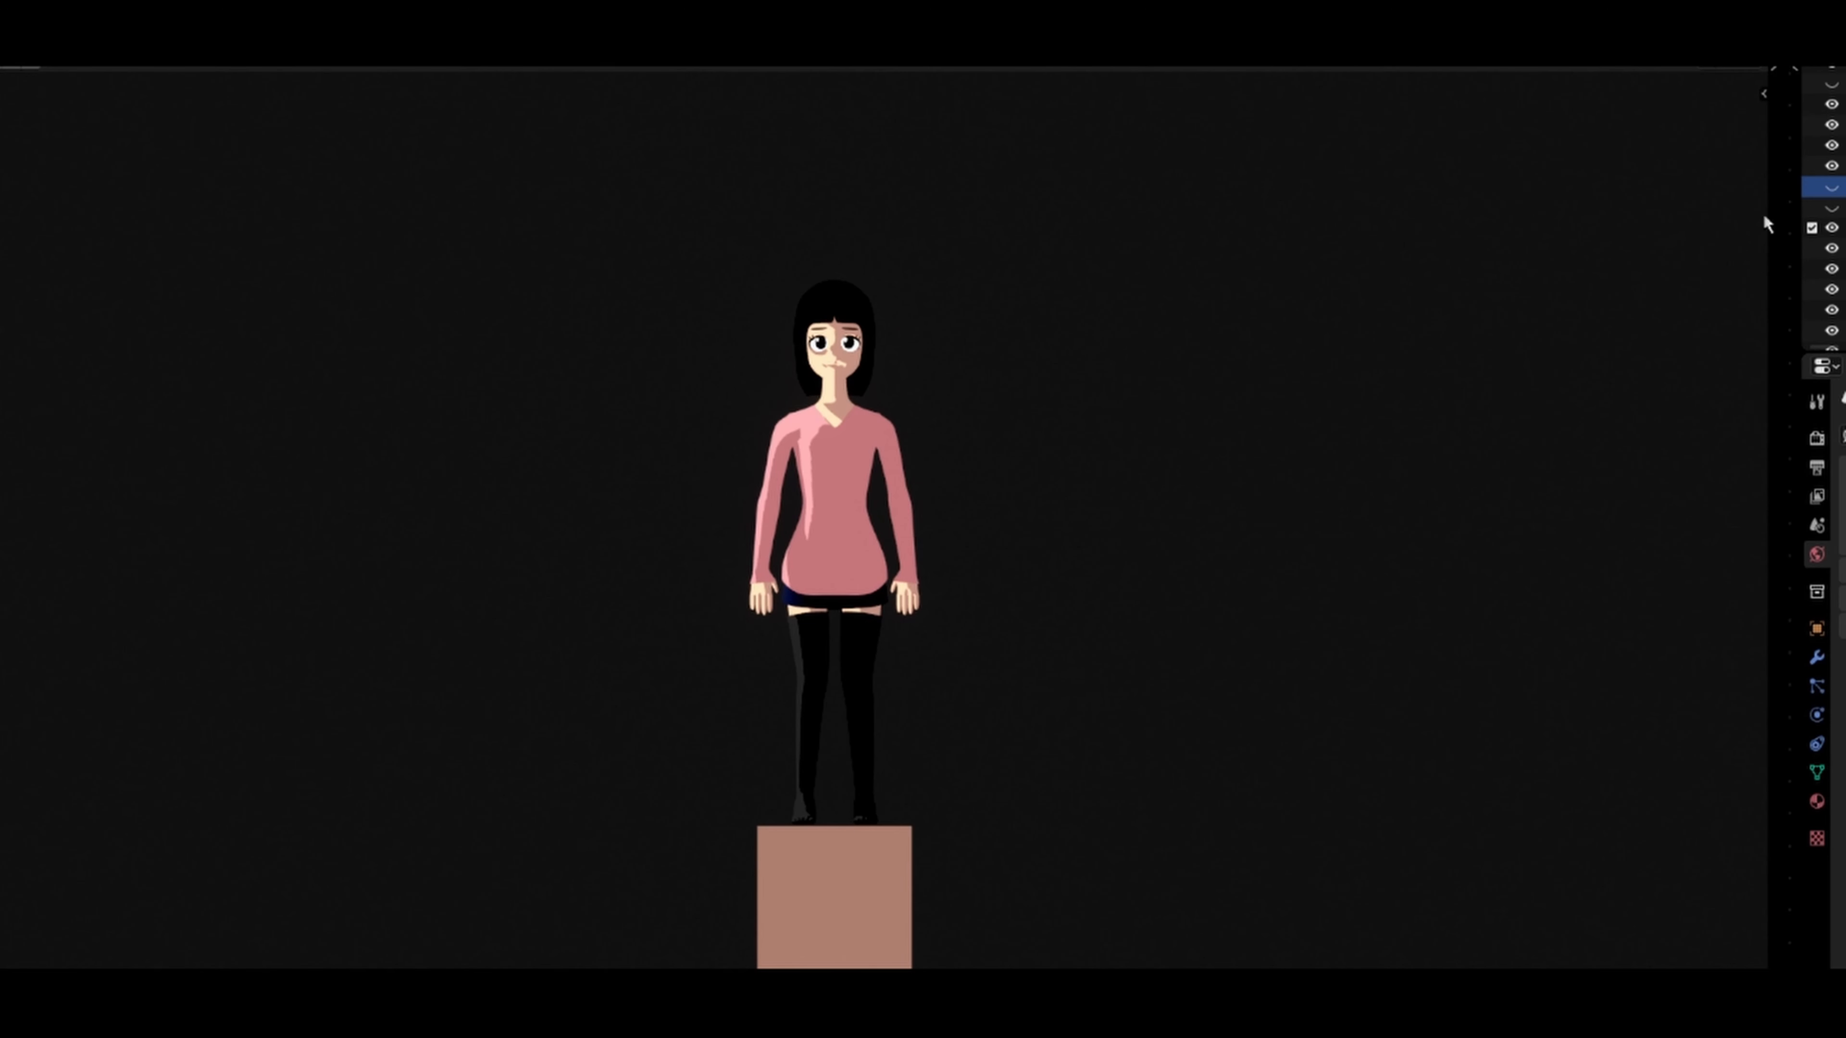
# Step: Widen the node editor and the outliner area, and enable Use Nodes for the World to get the blue background
pyautogui.moveTo(1739, 430); pyautogui.dragTo(1651, 421)
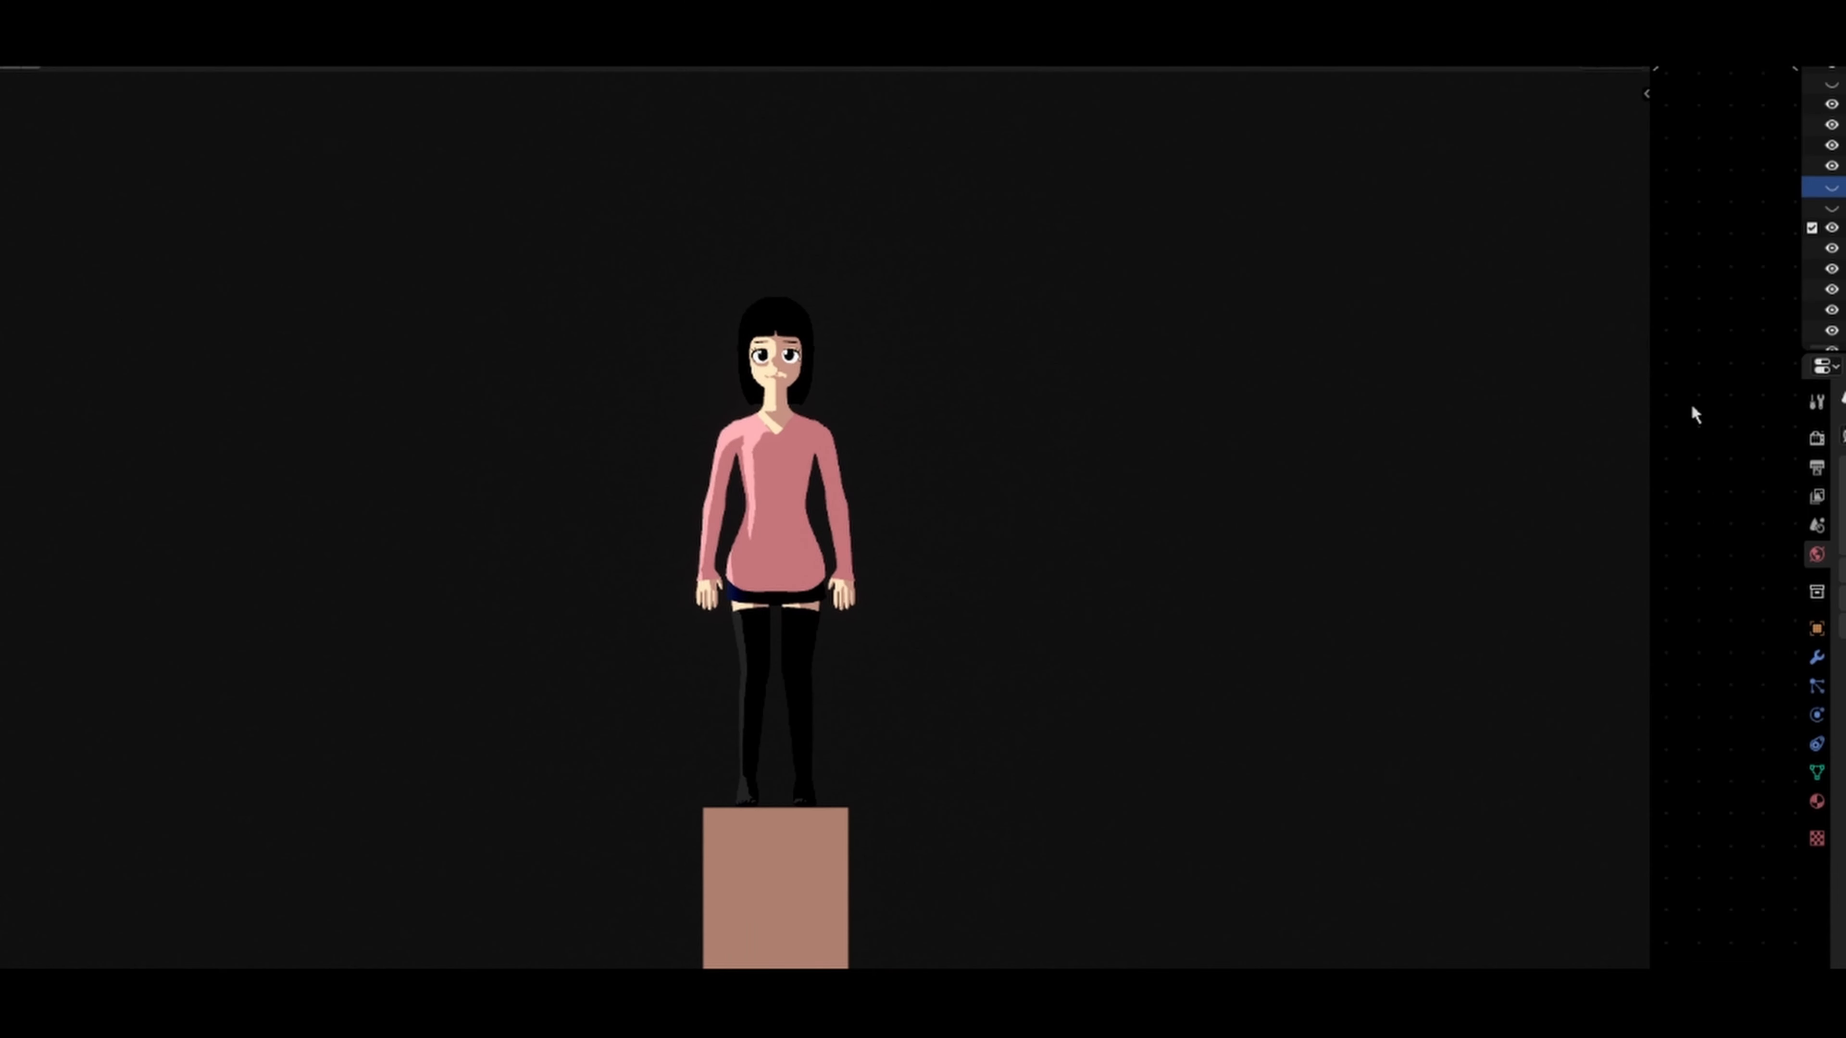
pyautogui.moveTo(1797, 303); pyautogui.dragTo(1664, 354)
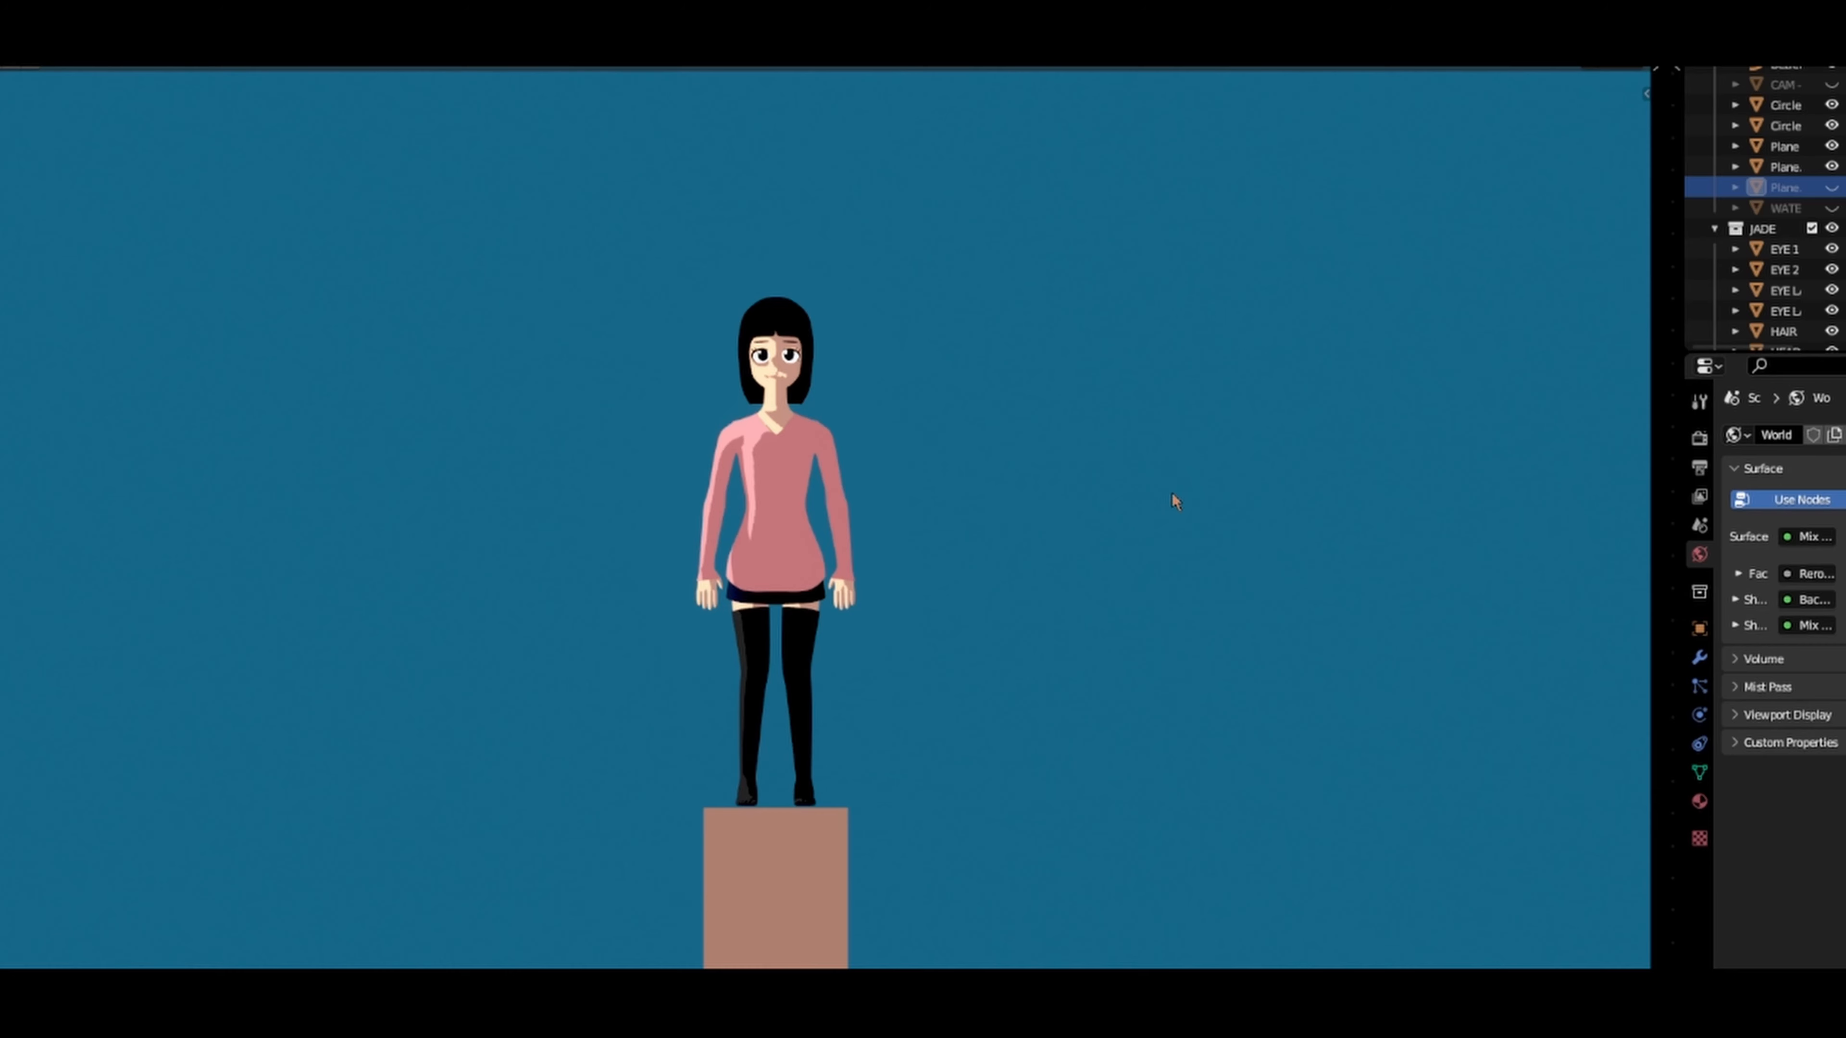
pyautogui.moveTo(1176, 501); pyautogui.dragTo(1040, 534, button='middle')
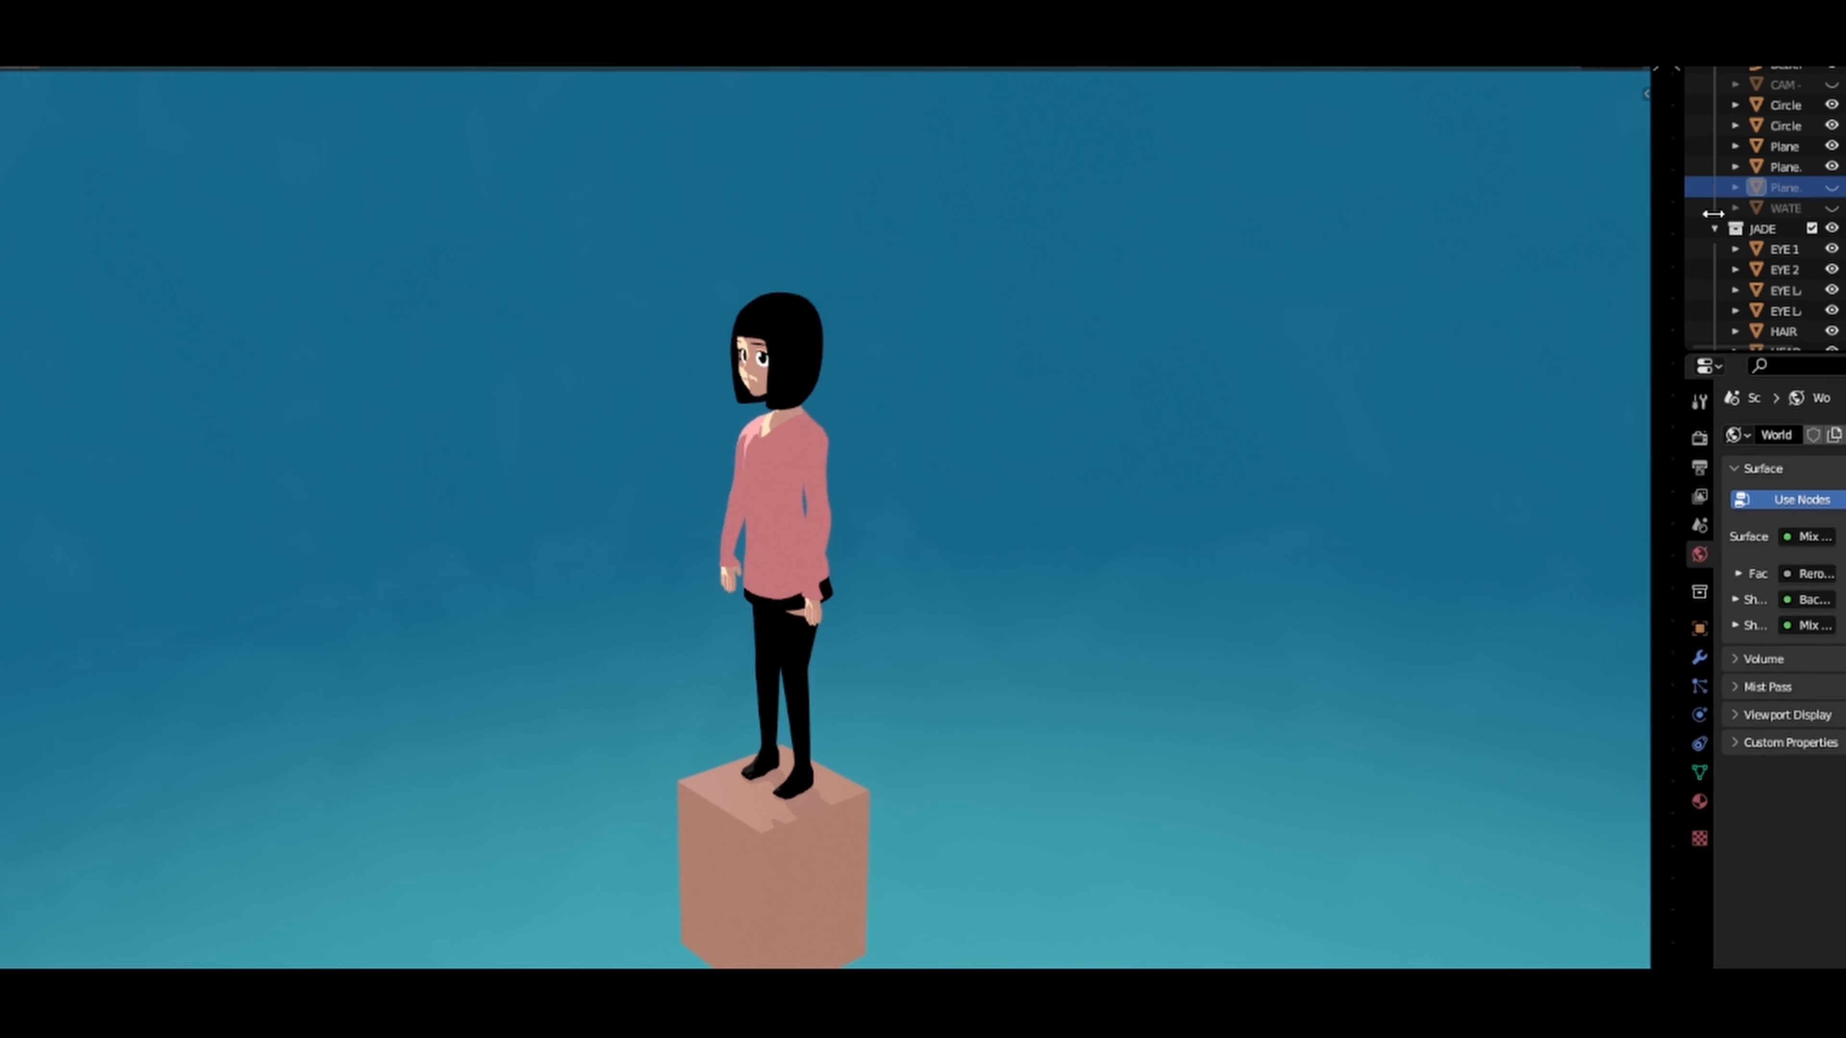
# Step: Unhide the water plane beneath the character's block and inspect the scene around it
pyautogui.click(1831, 209)
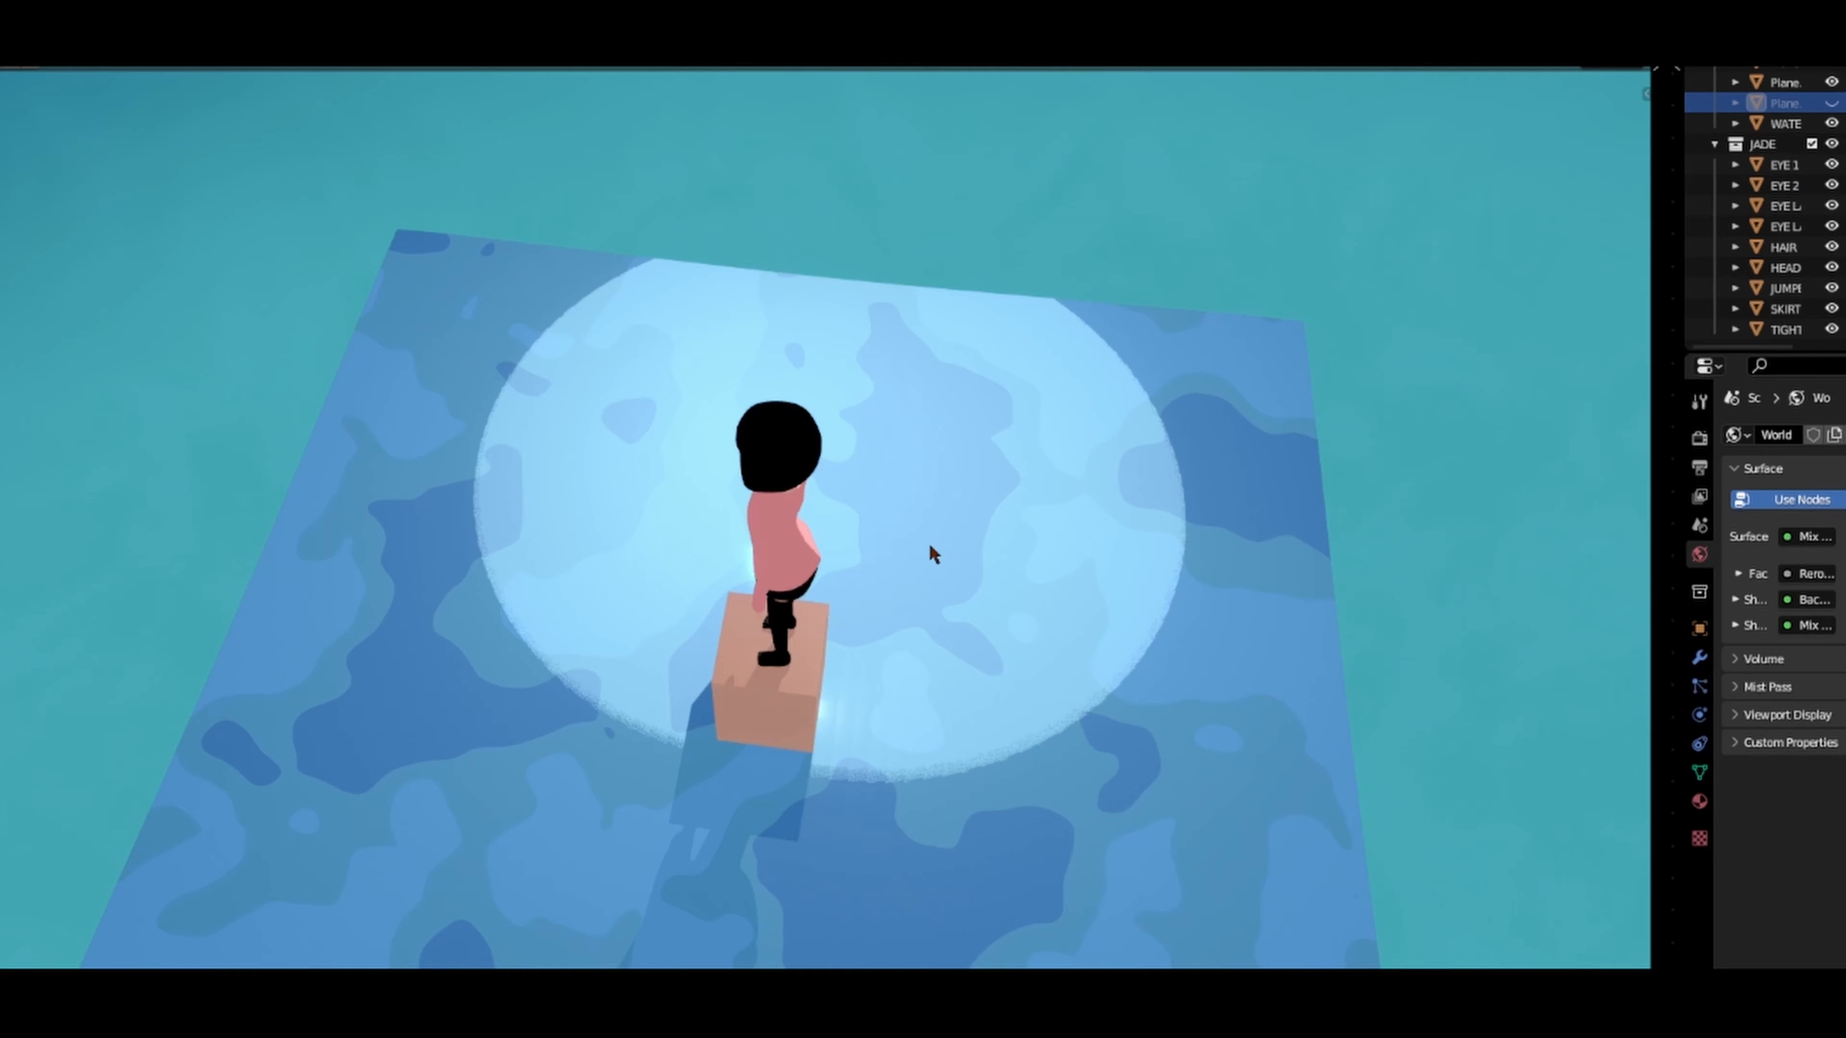
pyautogui.moveTo(931, 549); pyautogui.dragTo(1125, 432, button='middle')
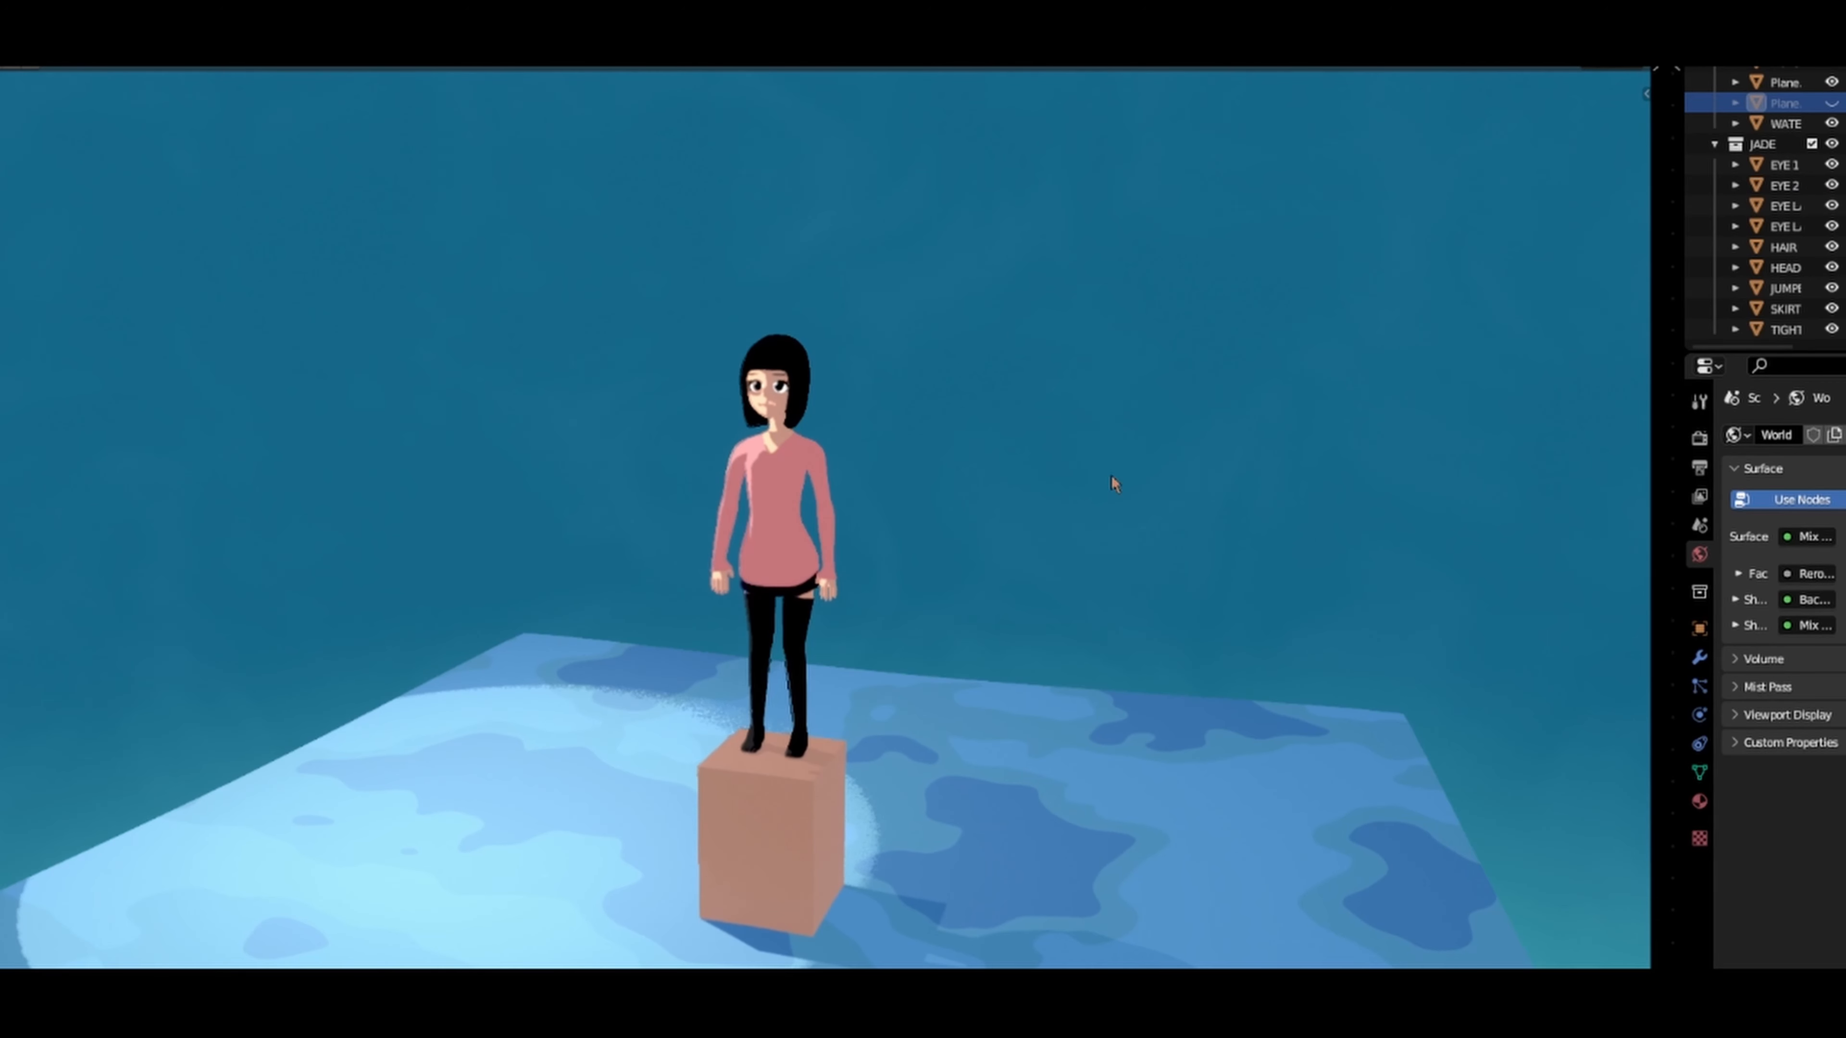
pyautogui.scroll(2, 1053, 579)
pyautogui.keyDown('shift'); pyautogui.moveTo(1044, 594); pyautogui.dragTo(1090, 432, button='middle'); pyautogui.keyUp('shift')
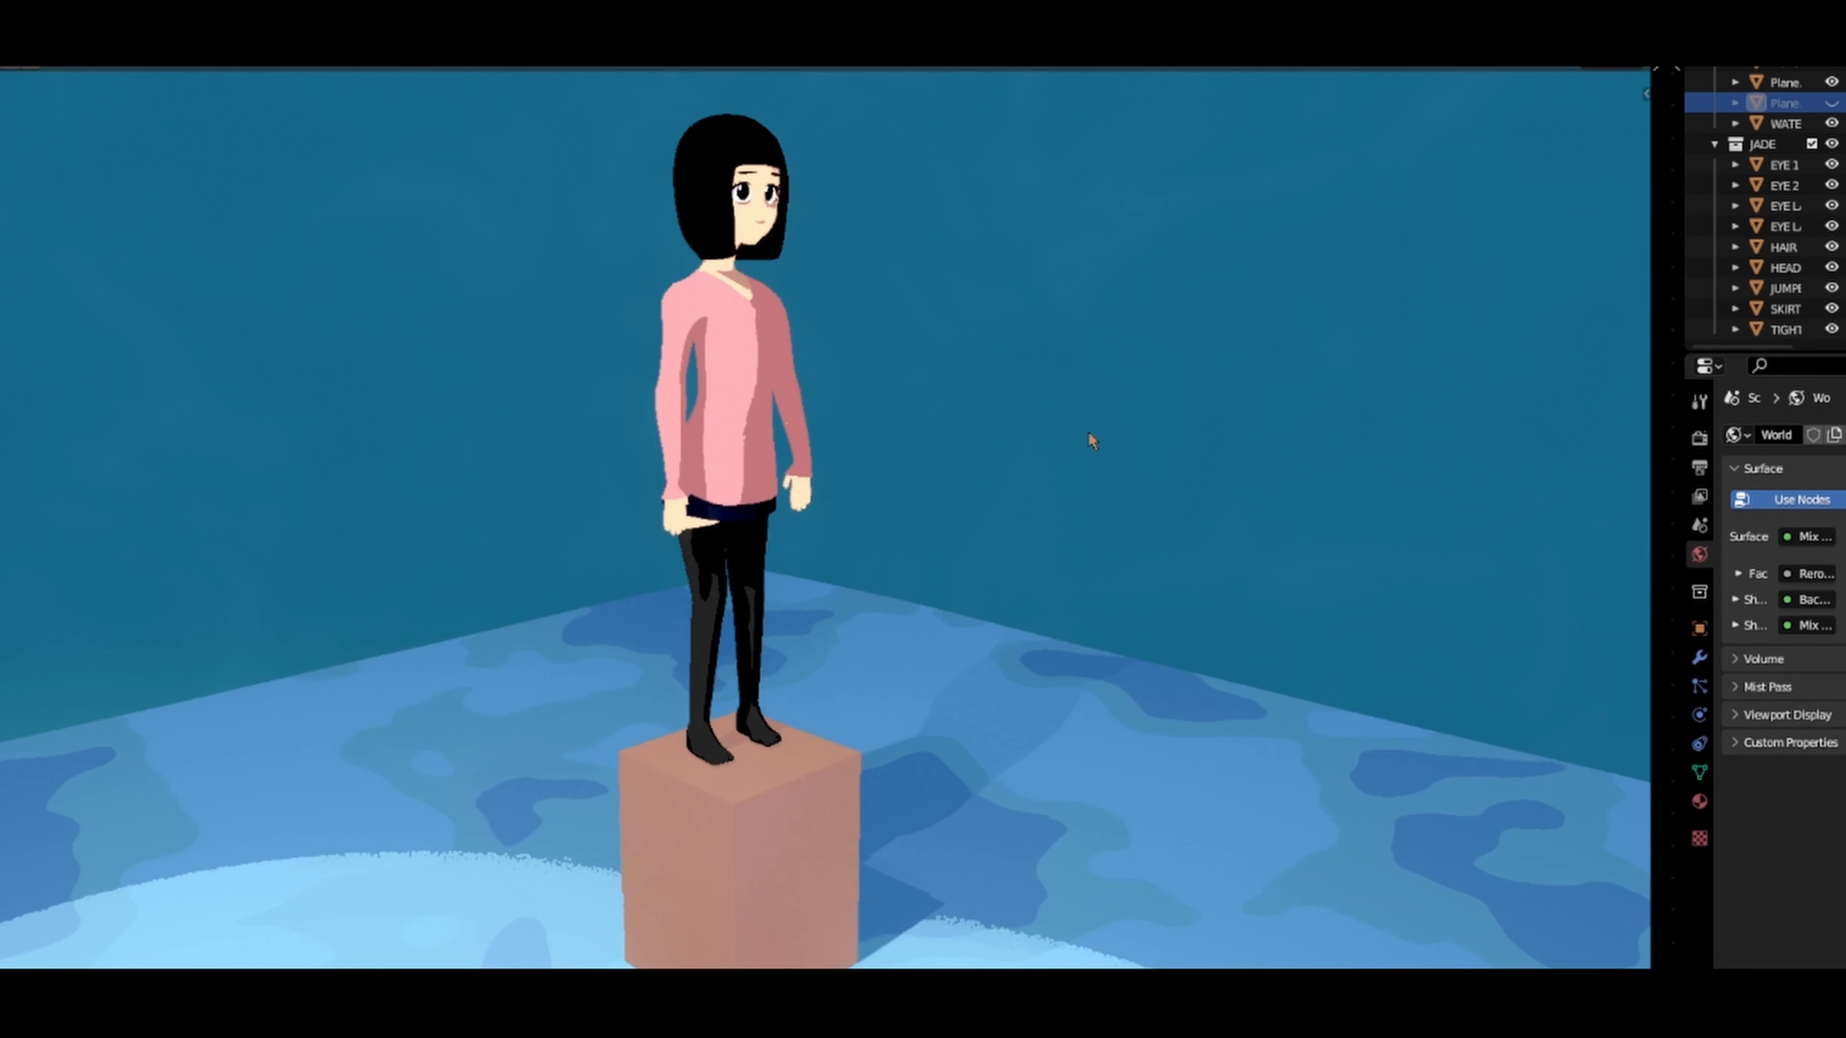
# Step: View the scene through the camera, and examine the shading on the character's sweater and legs up close
pyautogui.press('KP_0')
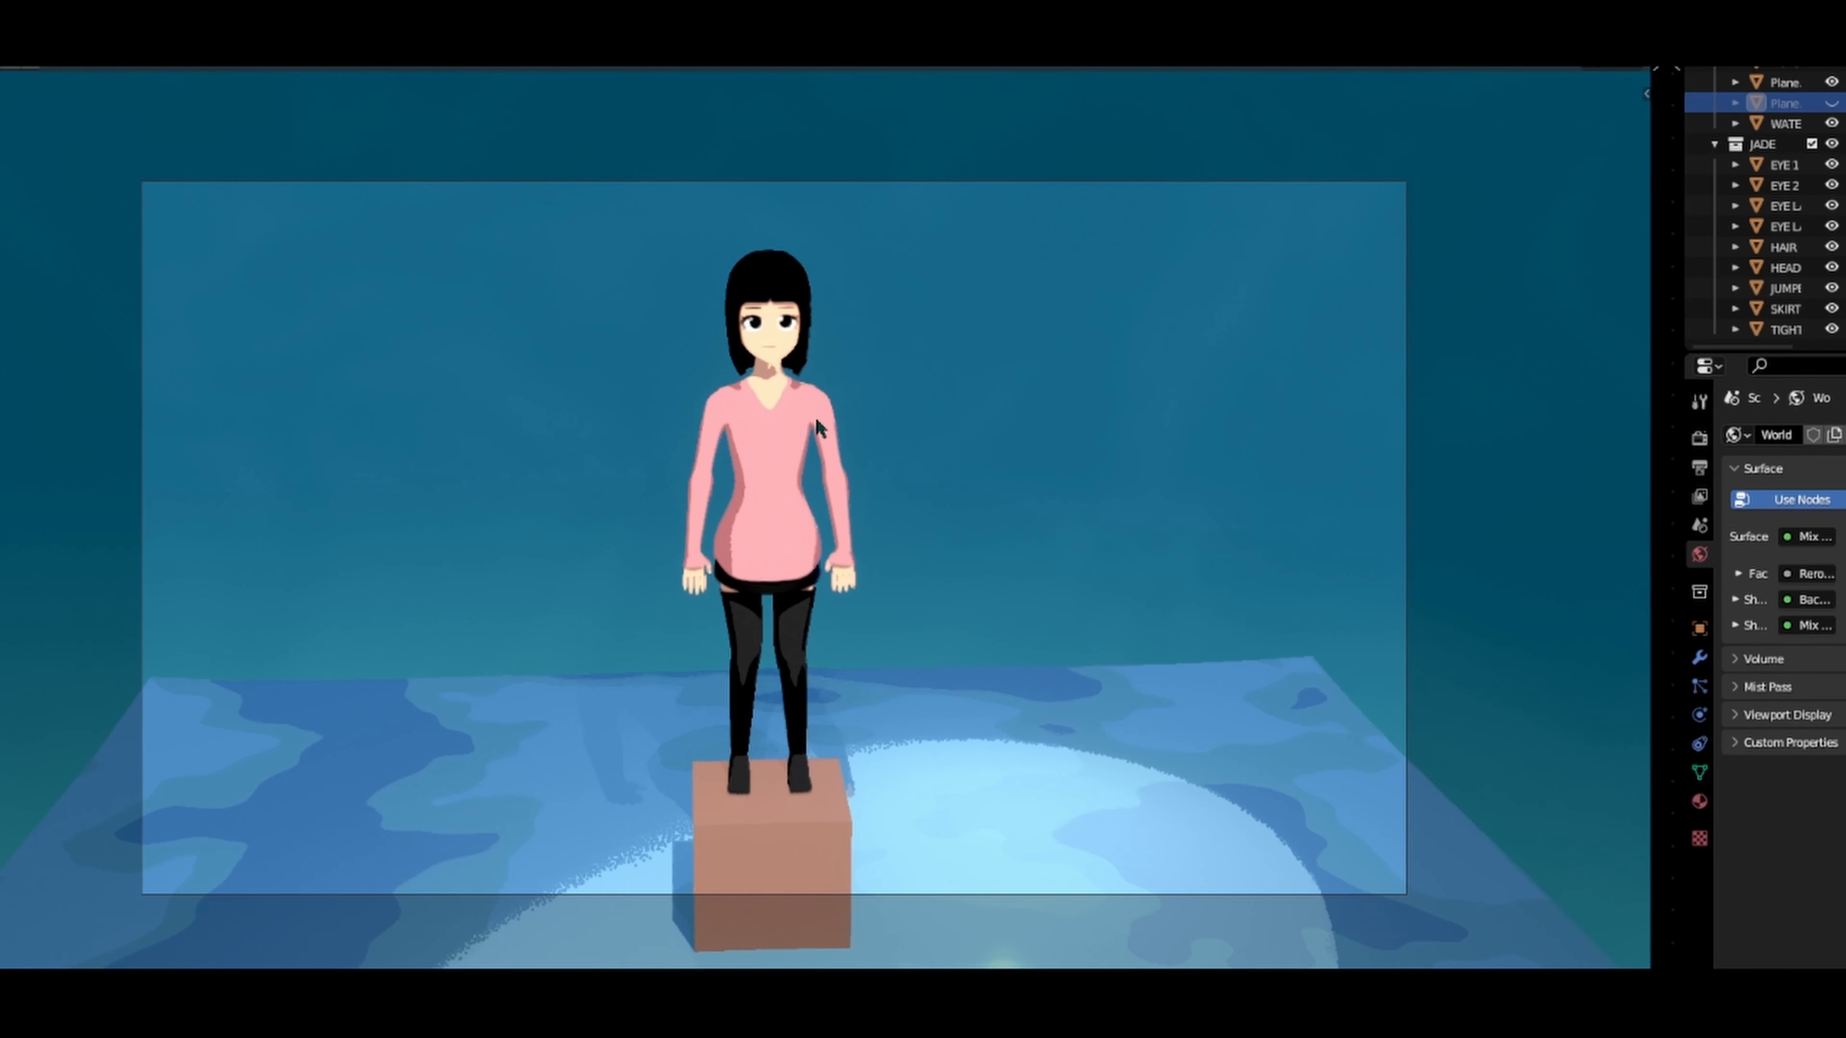
pyautogui.moveTo(762, 417); pyautogui.dragTo(67, 517, button='middle')
pyautogui.scroll(5, 800, 560)
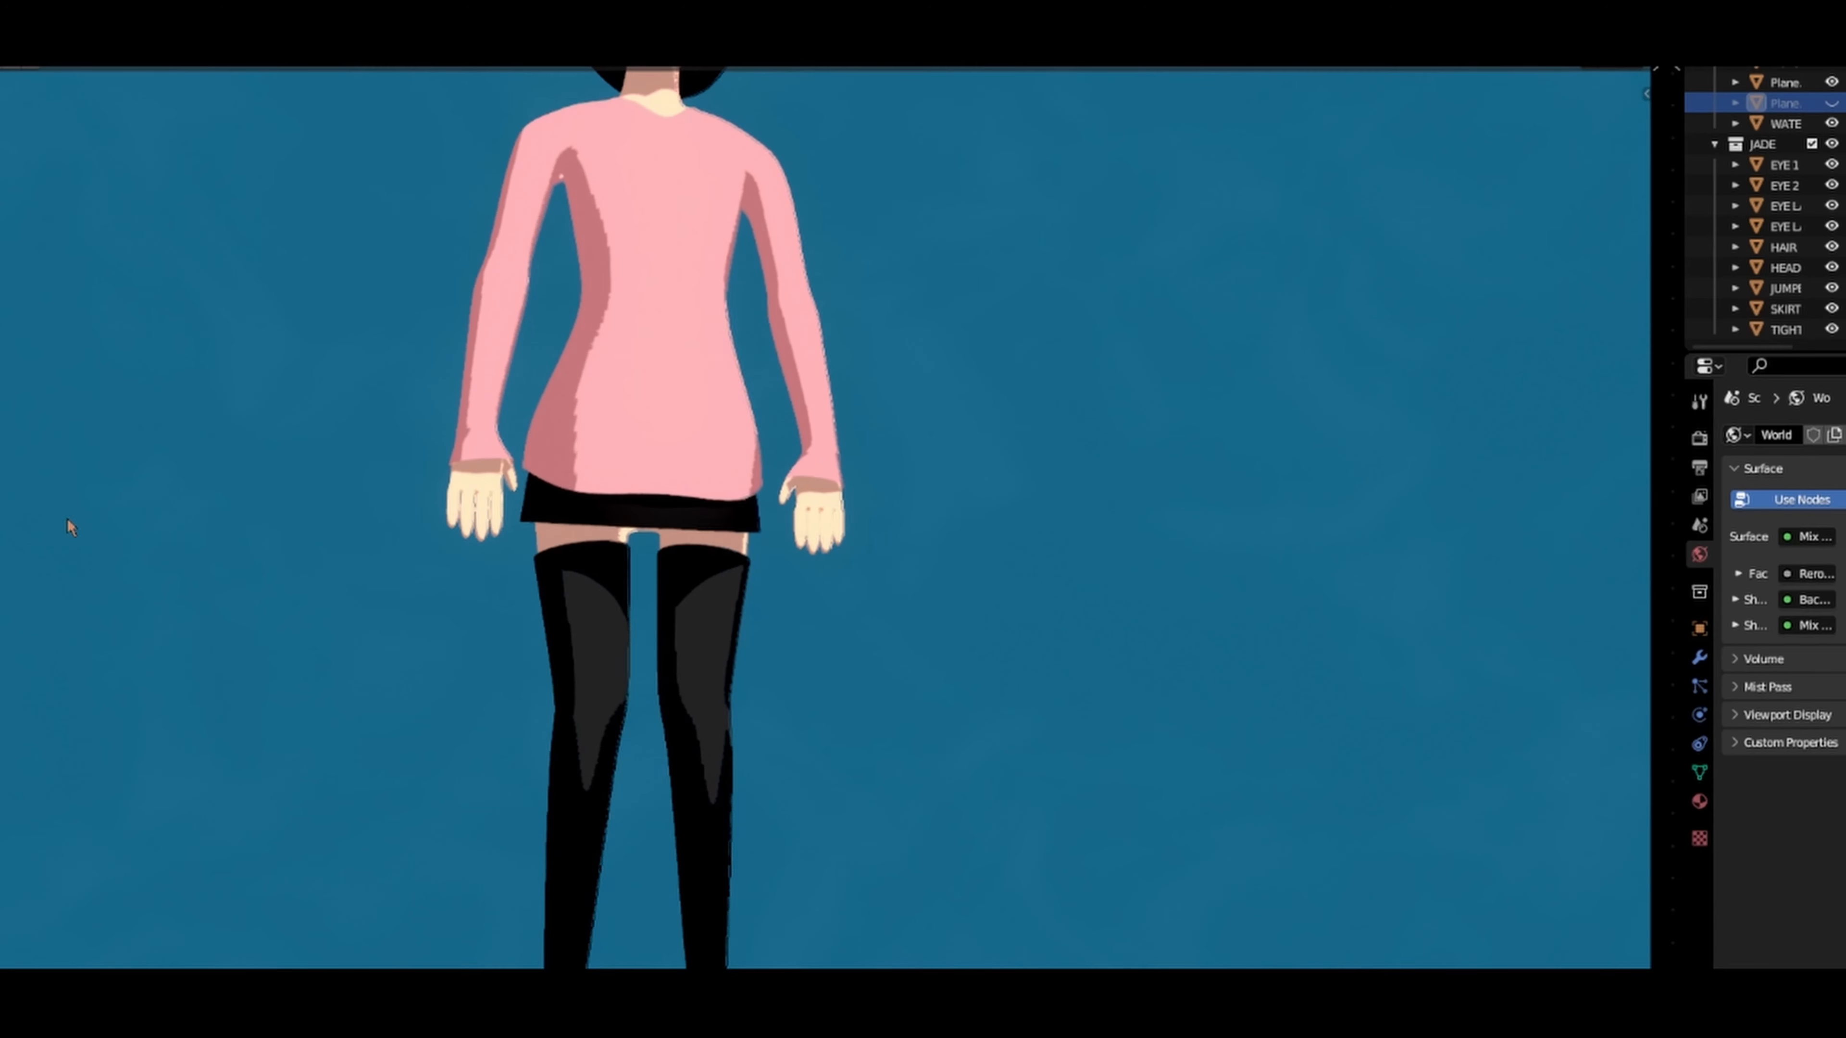
# Step: Select both linked eyebrow meshes on the face and rotate them 15.7° about the global Y axis into an angry slant
pyautogui.scroll(-3, 461, 525)
pyautogui.moveTo(530, 528); pyautogui.dragTo(709, 497, button='middle')
pyautogui.keyDown('shift'); pyautogui.moveTo(692, 367); pyautogui.dragTo(730, 364, button='middle'); pyautogui.keyUp('shift')
pyautogui.scroll(5, 710, 402)
pyautogui.scroll(2, 753, 458)
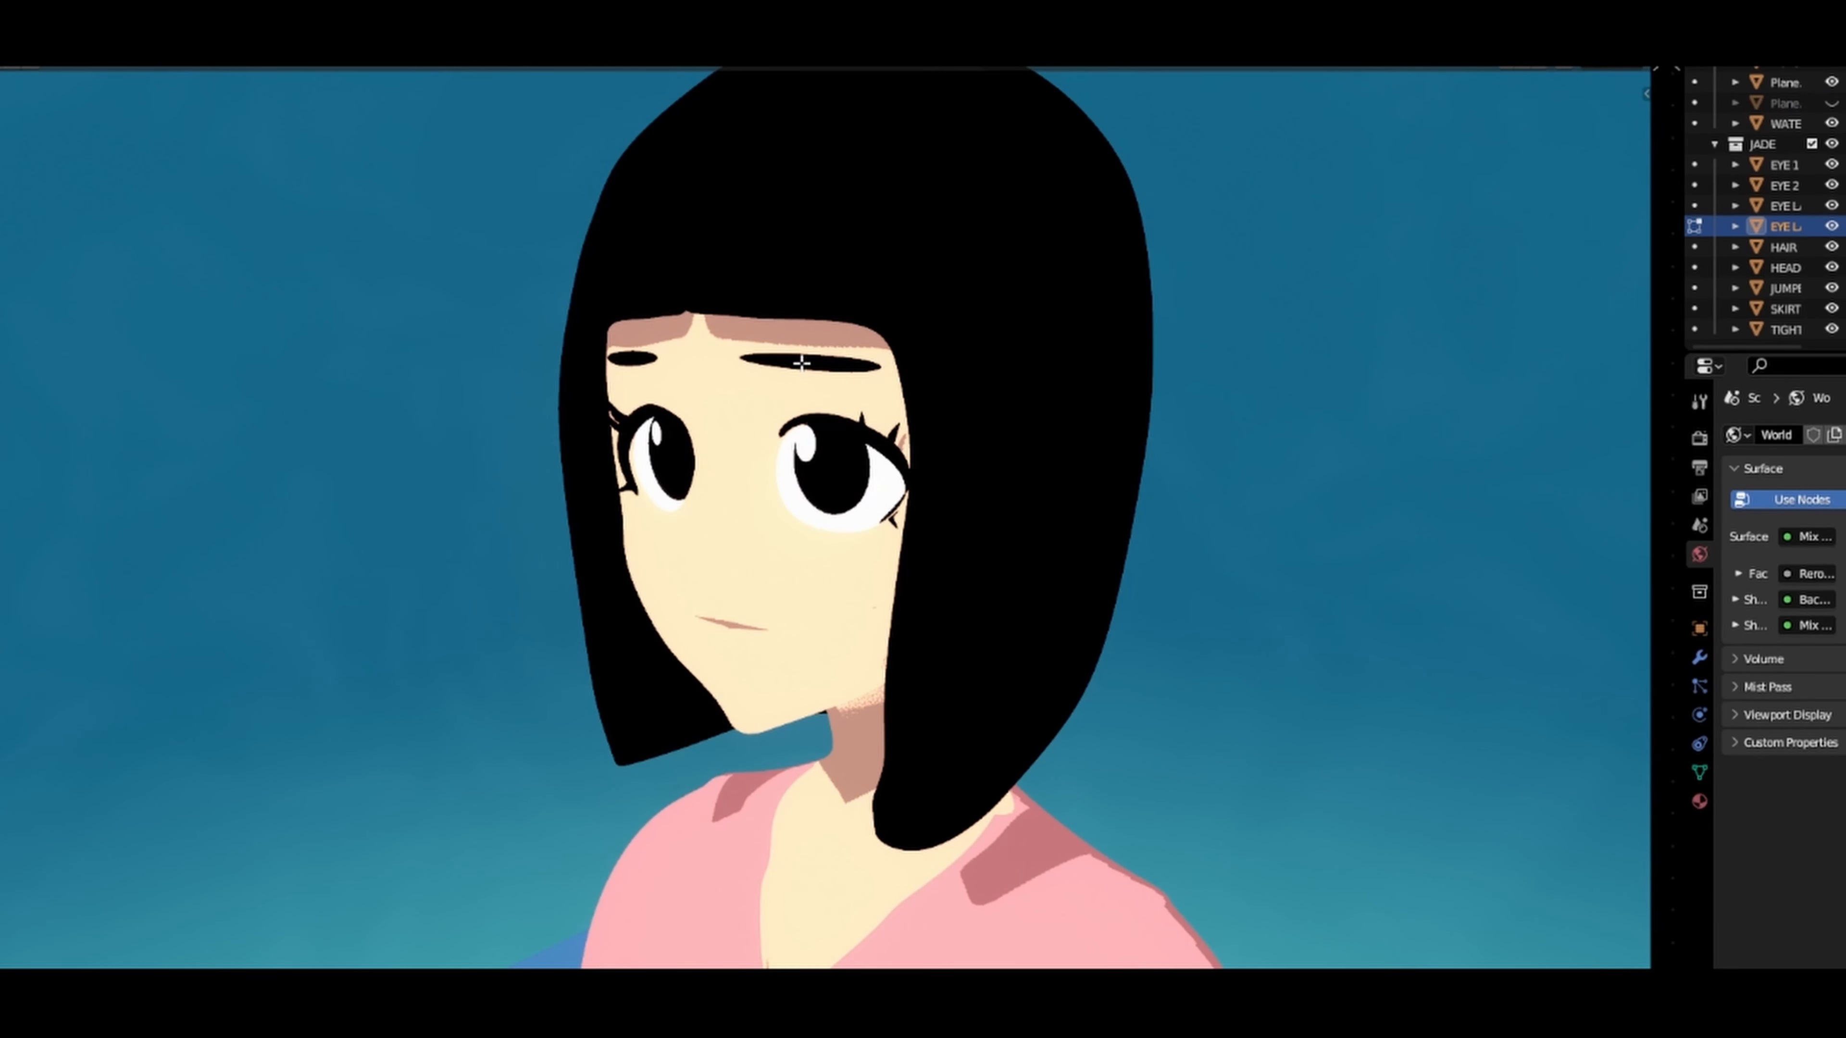
pyautogui.press('l')
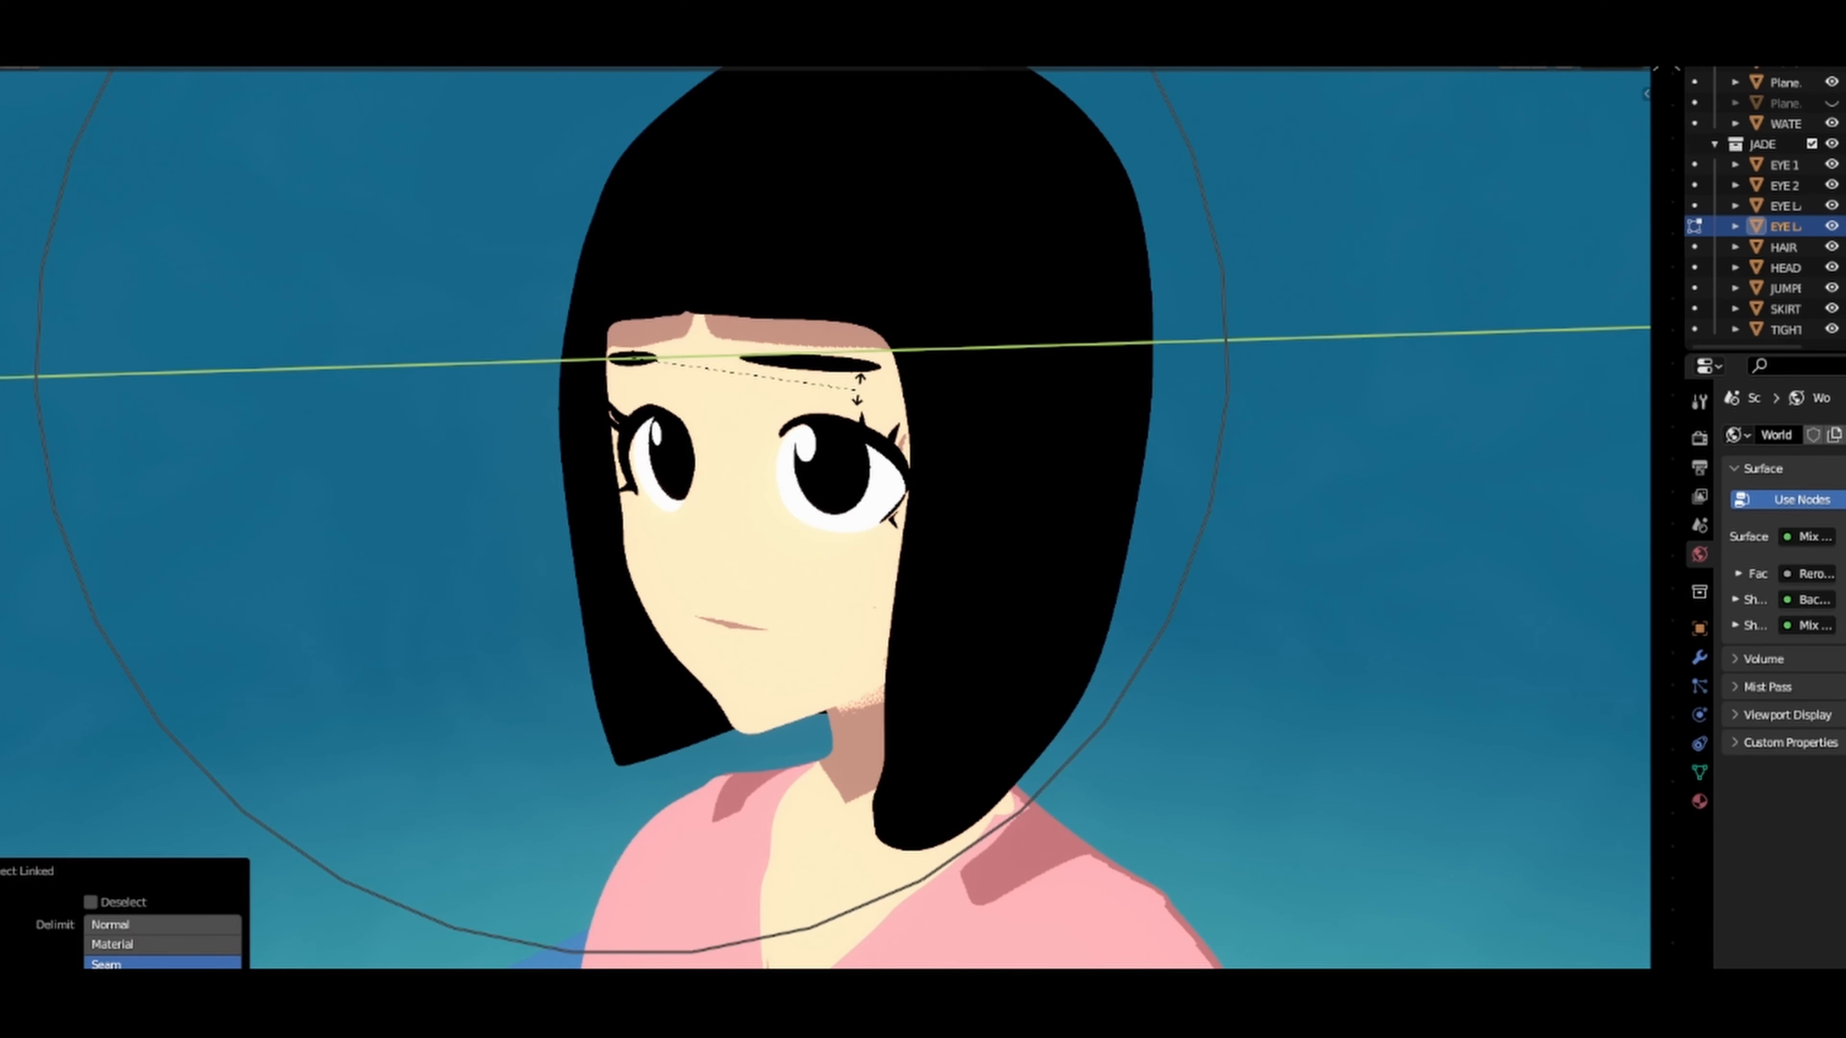
pyautogui.moveTo(814, 369); pyautogui.dragTo(828, 369, button='middle')
pyautogui.press('g')
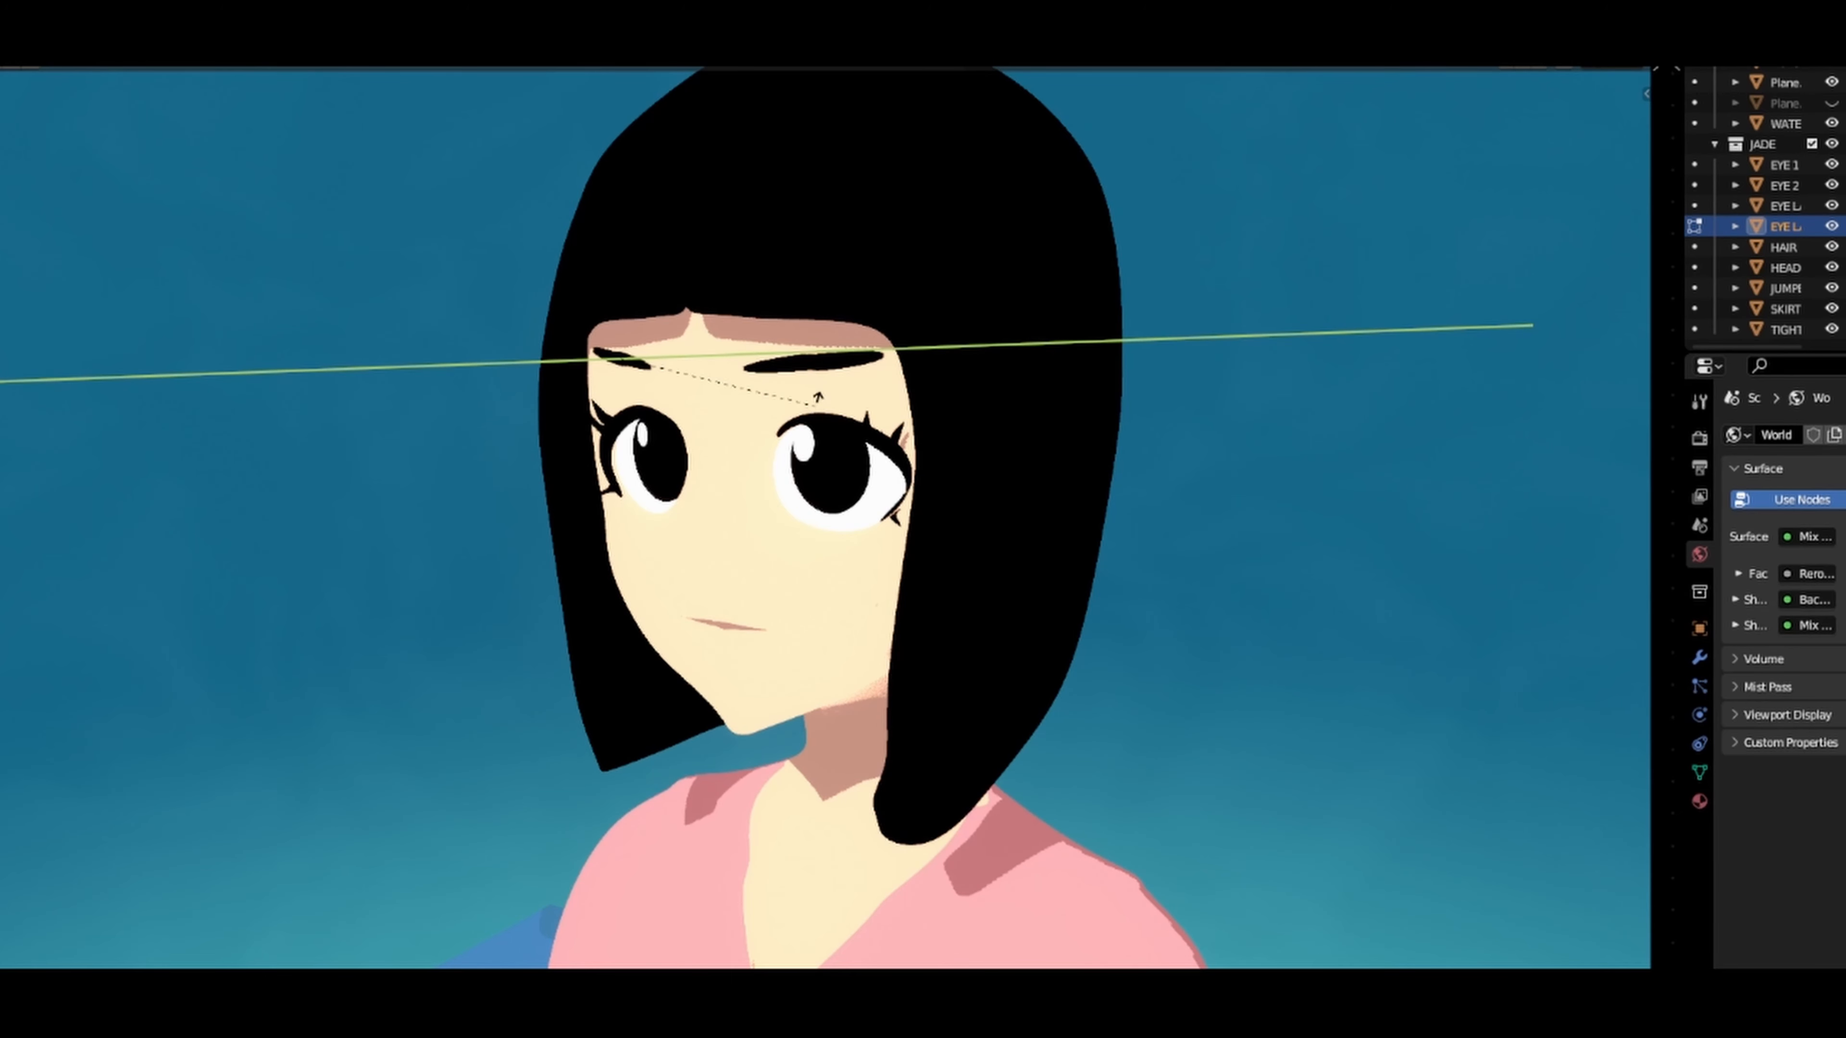
pyautogui.click(809, 433)
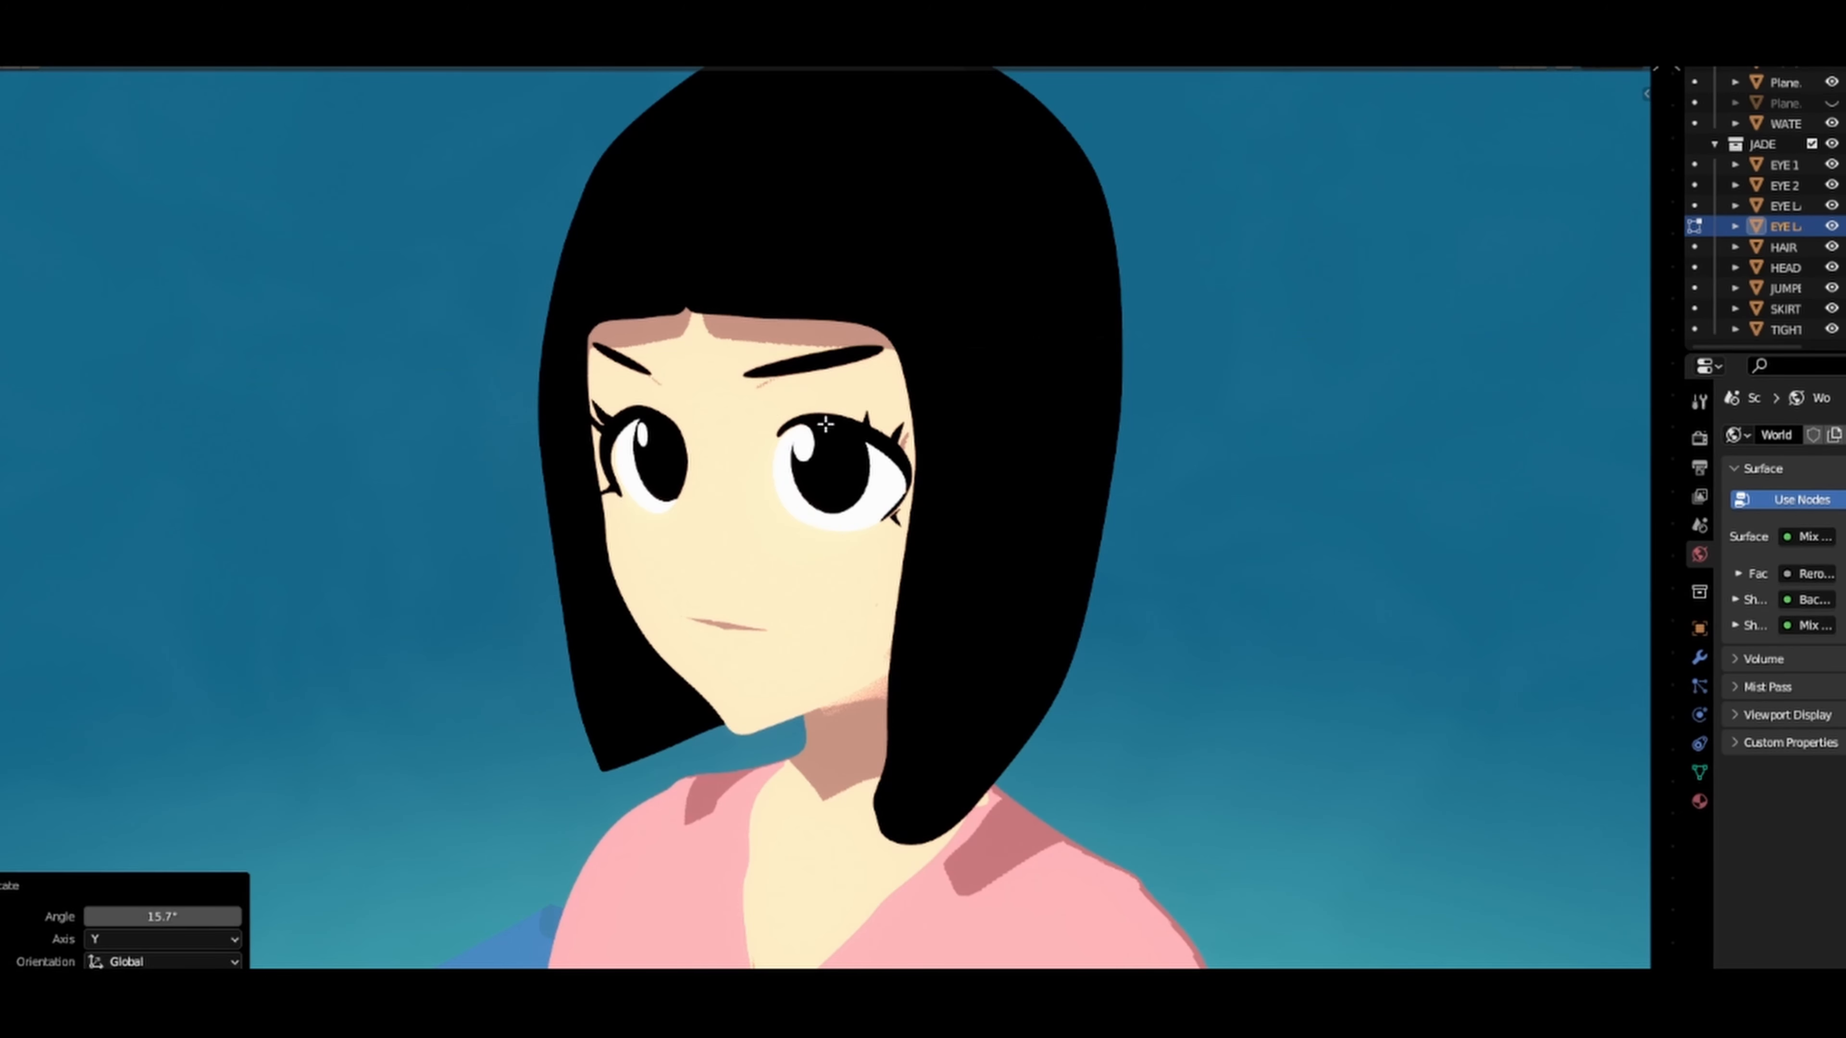
# Step: Leave mesh editing and examine the character's changed expression at full length, from the front and up close
pyautogui.scroll(-6, 942, 436)
pyautogui.scroll(-2, 952, 447)
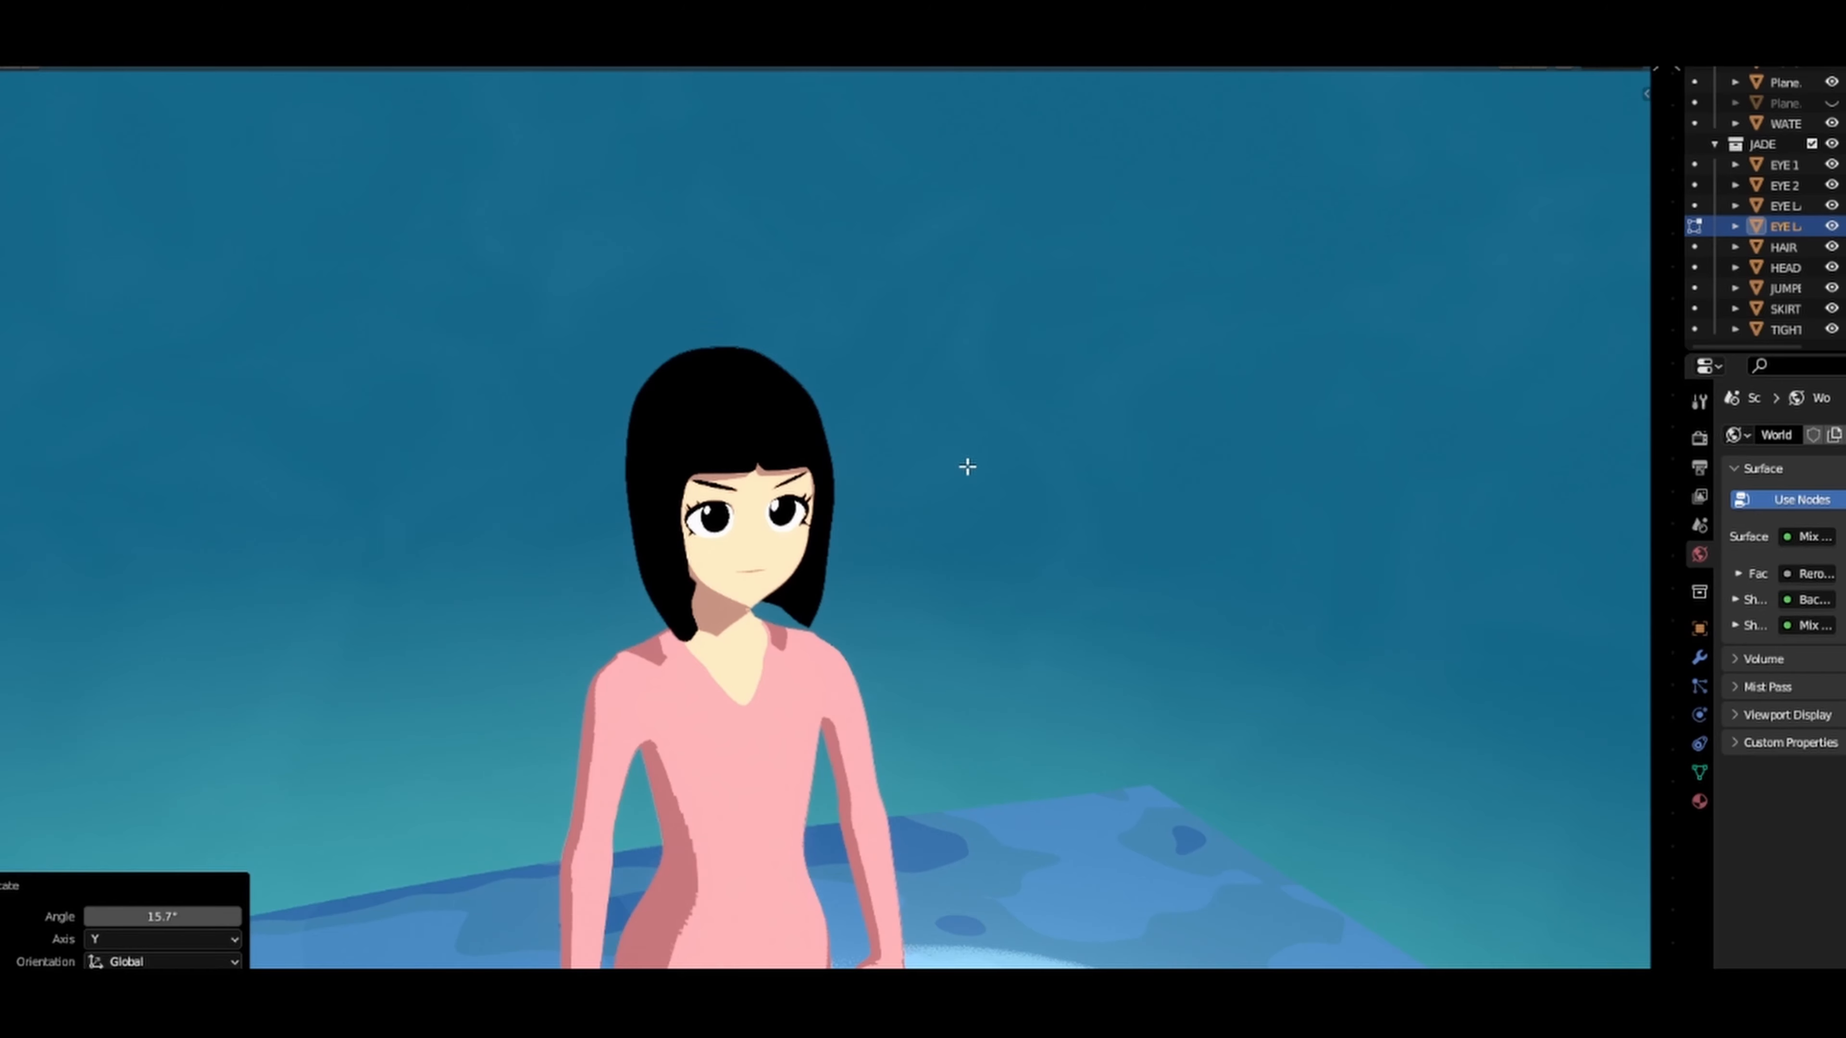
pyautogui.moveTo(967, 466); pyautogui.dragTo(890, 458, button='middle')
pyautogui.keyDown('shift'); pyautogui.moveTo(886, 611); pyautogui.dragTo(847, 342, button='middle'); pyautogui.keyUp('shift')
pyautogui.scroll(-3, 892, 320)
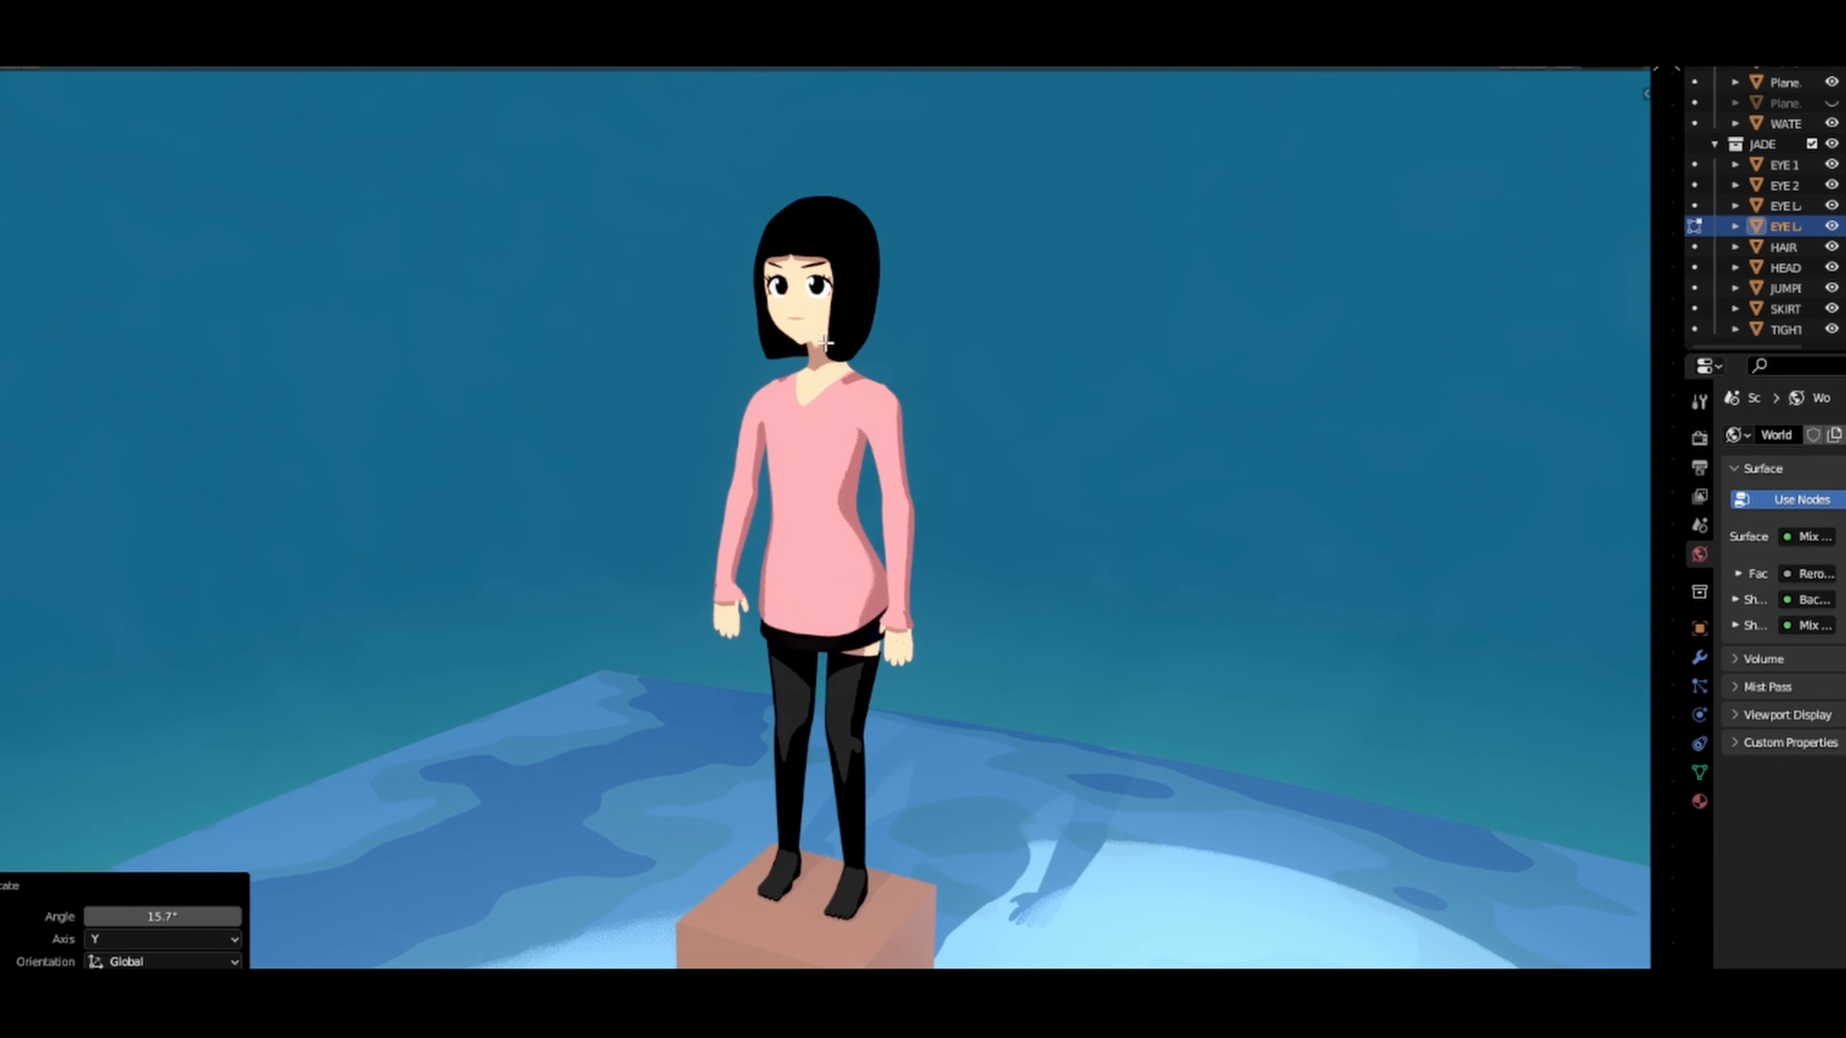
pyautogui.press('Tab')
pyautogui.keyDown('shift'); pyautogui.moveTo(807, 316); pyautogui.dragTo(901, 367, button='middle'); pyautogui.keyUp('shift')
pyautogui.keyDown('shift'); pyautogui.moveTo(794, 478); pyautogui.dragTo(863, 340, button='middle'); pyautogui.keyUp('shift')
pyautogui.scroll(4, 846, 291)
pyautogui.keyDown('shift'); pyautogui.moveTo(833, 247); pyautogui.dragTo(797, 515, button='middle'); pyautogui.keyUp('shift')
pyautogui.scroll(4, 811, 433)
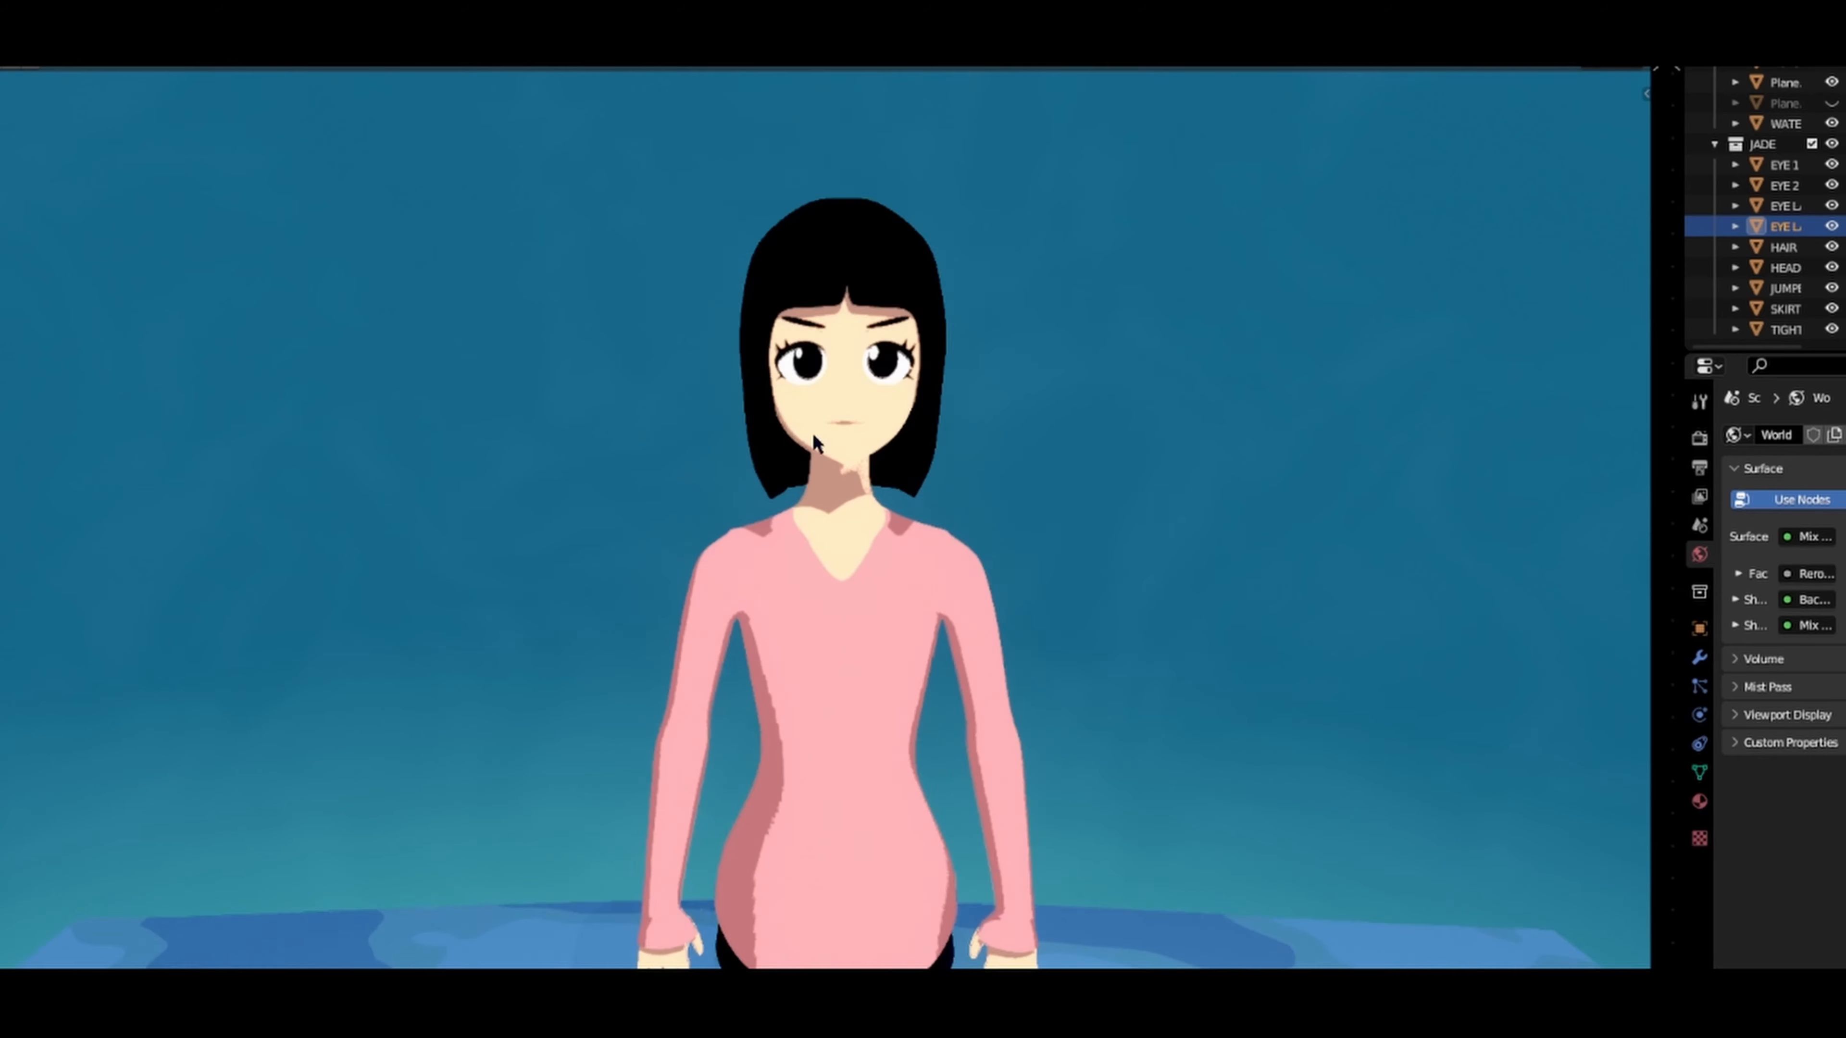
pyautogui.keyDown('shift'); pyautogui.moveTo(805, 330); pyautogui.dragTo(698, 307, button='middle'); pyautogui.keyUp('shift')
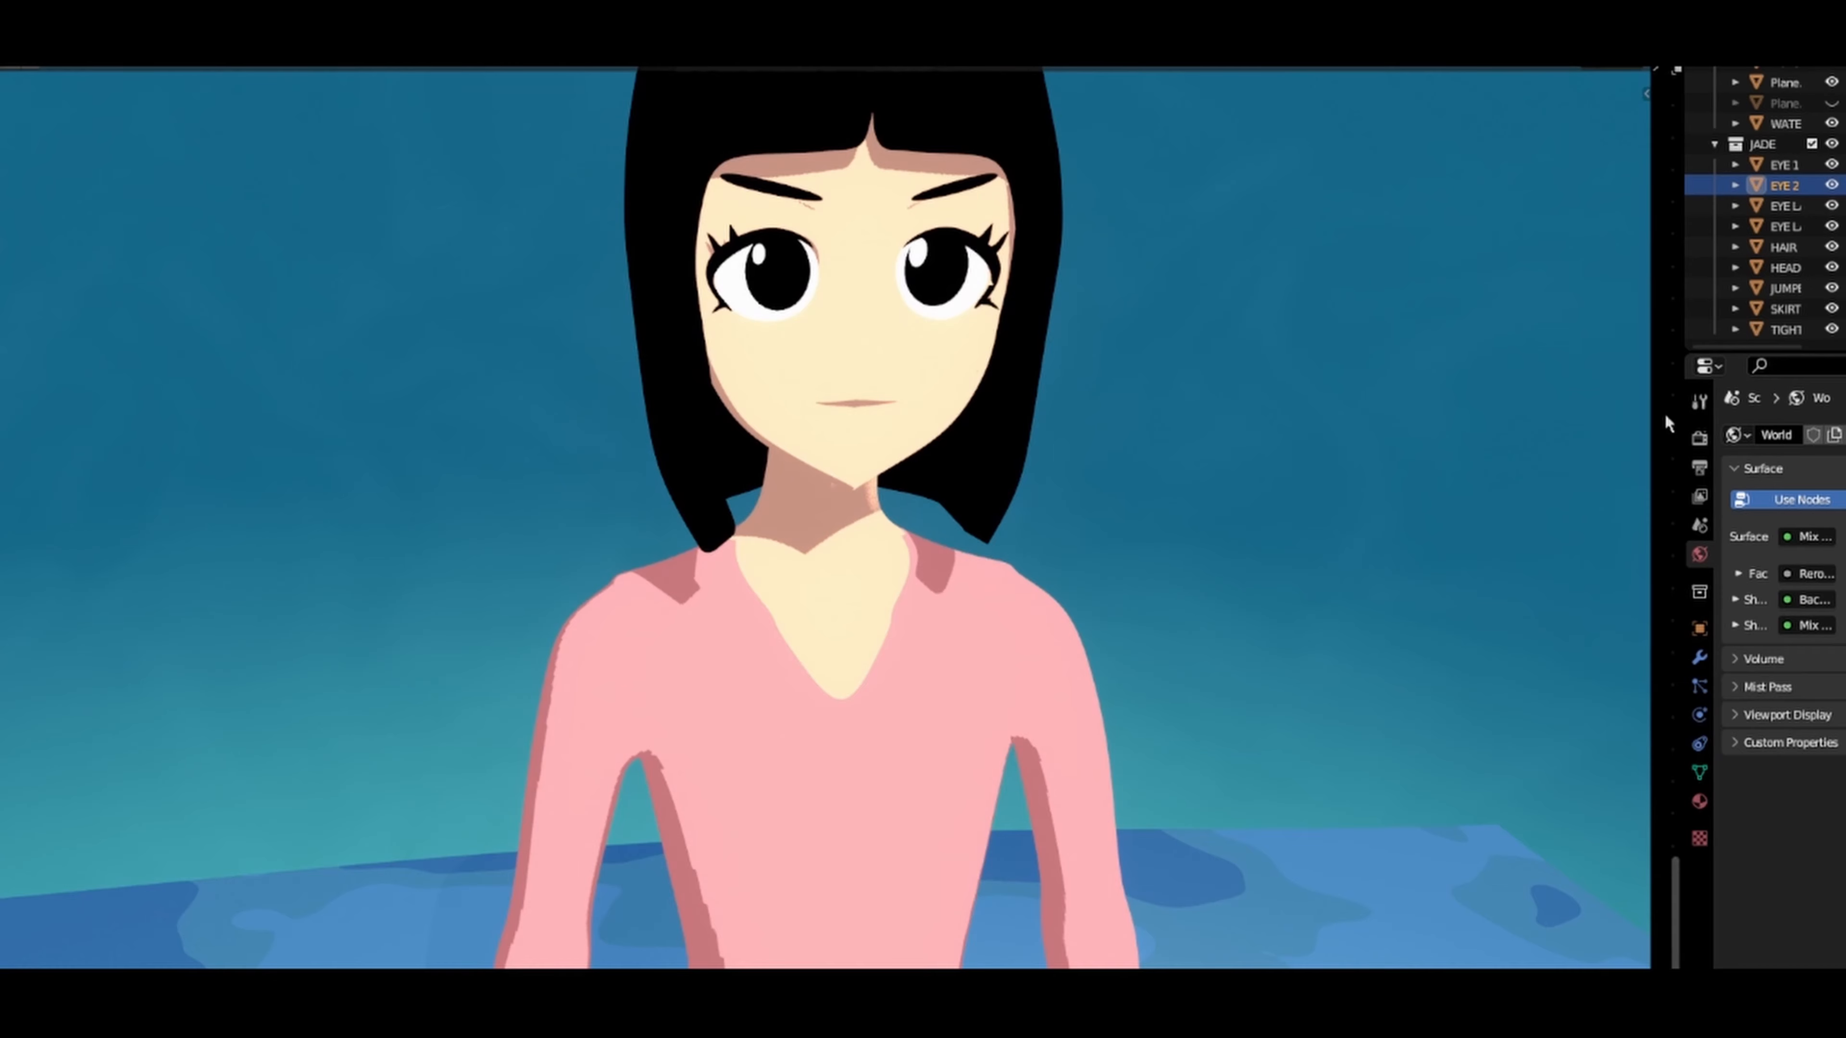
# Step: Widen the node editor and set the EYES Mapping node to location -0.96, -3.54, -1.79 m and scale 2.820, 5.070, 2.040
pyautogui.moveTo(1650, 427); pyautogui.dragTo(1111, 444)
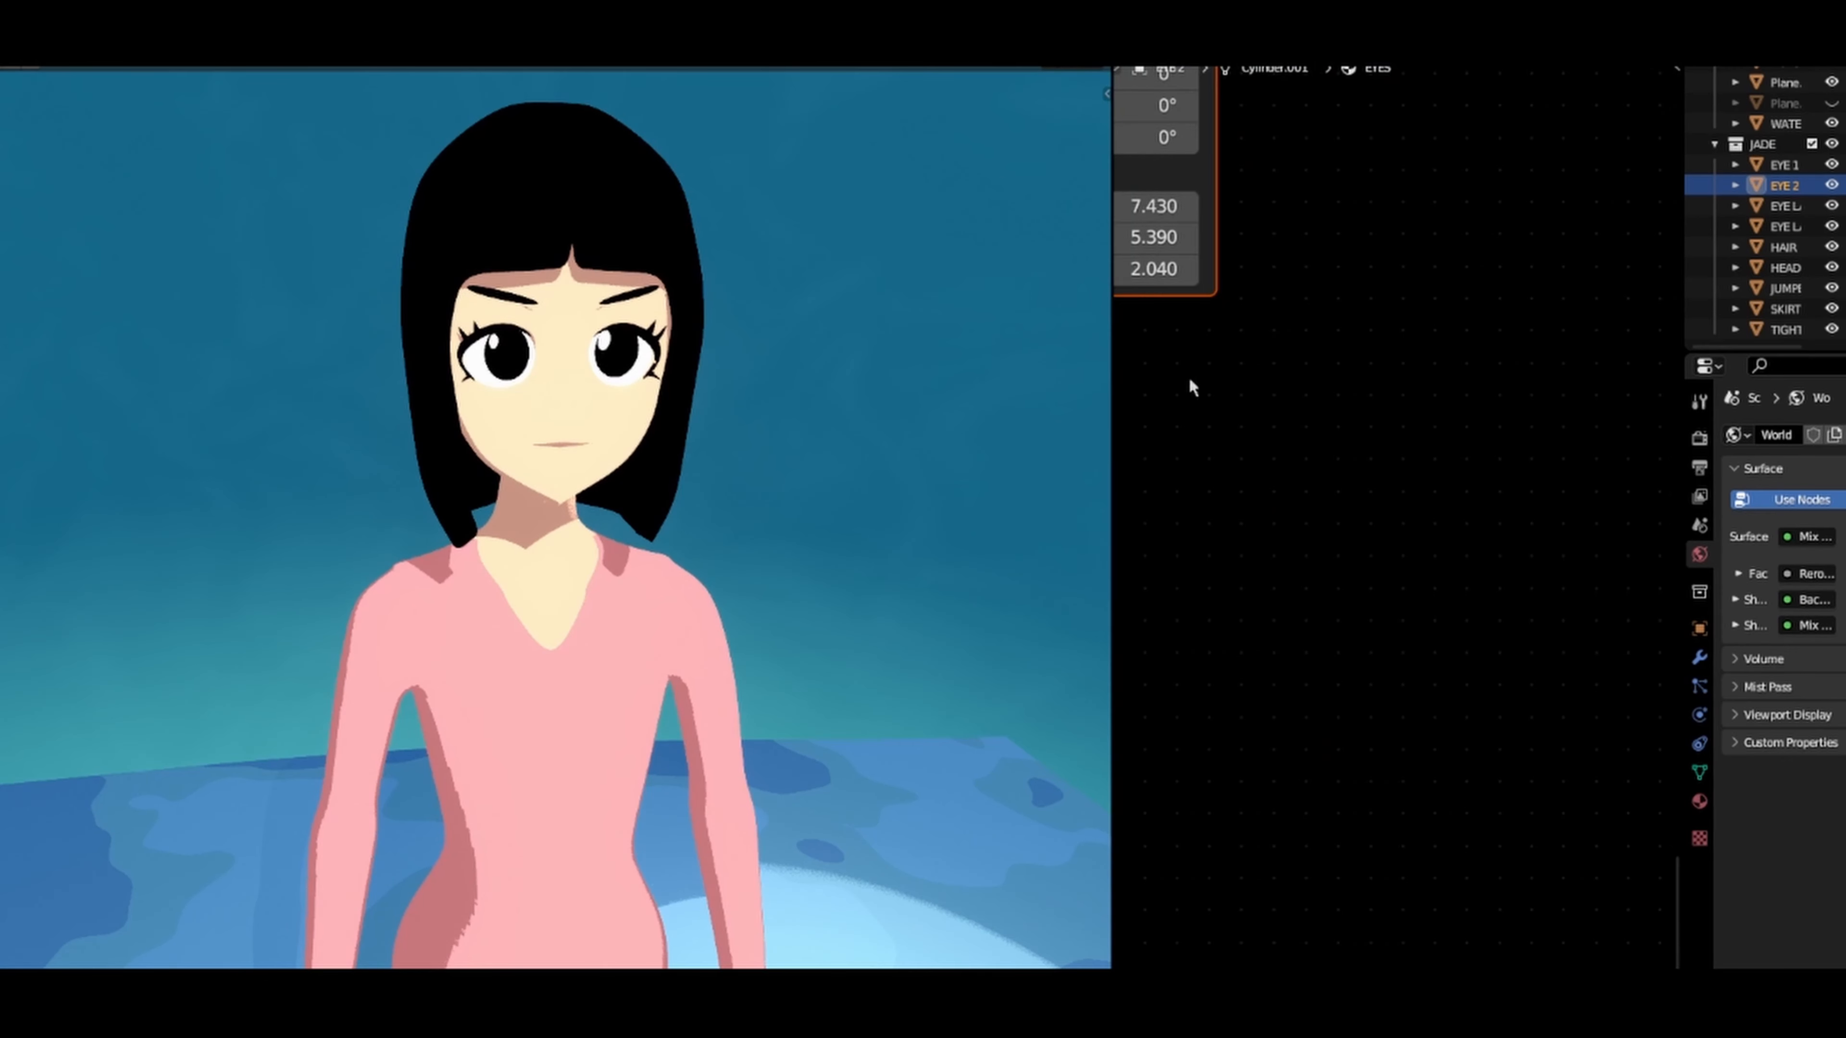
pyautogui.scroll(-3, 1189, 379)
pyautogui.moveTo(1171, 251); pyautogui.dragTo(1366, 672, button='middle')
pyautogui.scroll(2, 1409, 582)
pyautogui.moveTo(1383, 516); pyautogui.dragTo(1477, 425, button='middle')
pyautogui.scroll(2, 1398, 552)
pyautogui.moveTo(1380, 556); pyautogui.dragTo(1348, 448, button='middle')
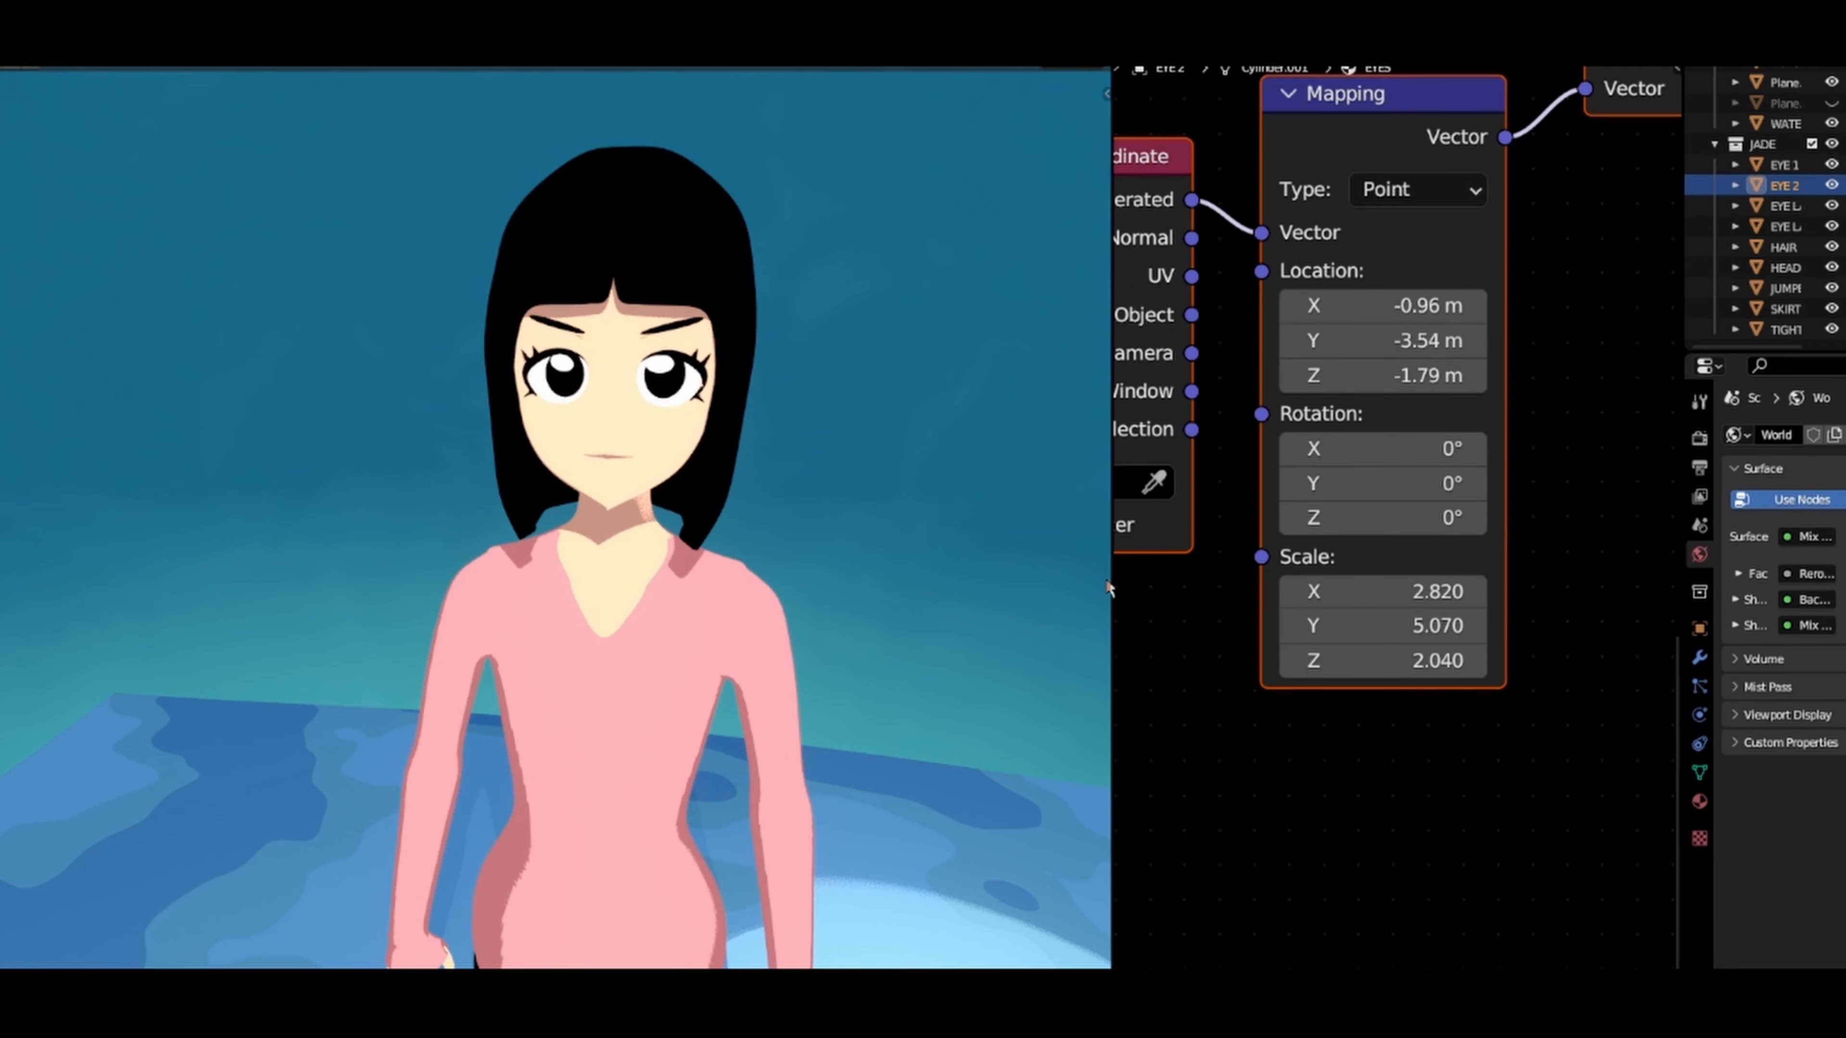
# Step: Review the complete EYES material node tree and shrink the node editor to give the 3D viewport more room
pyautogui.scroll(-6, 1225, 566)
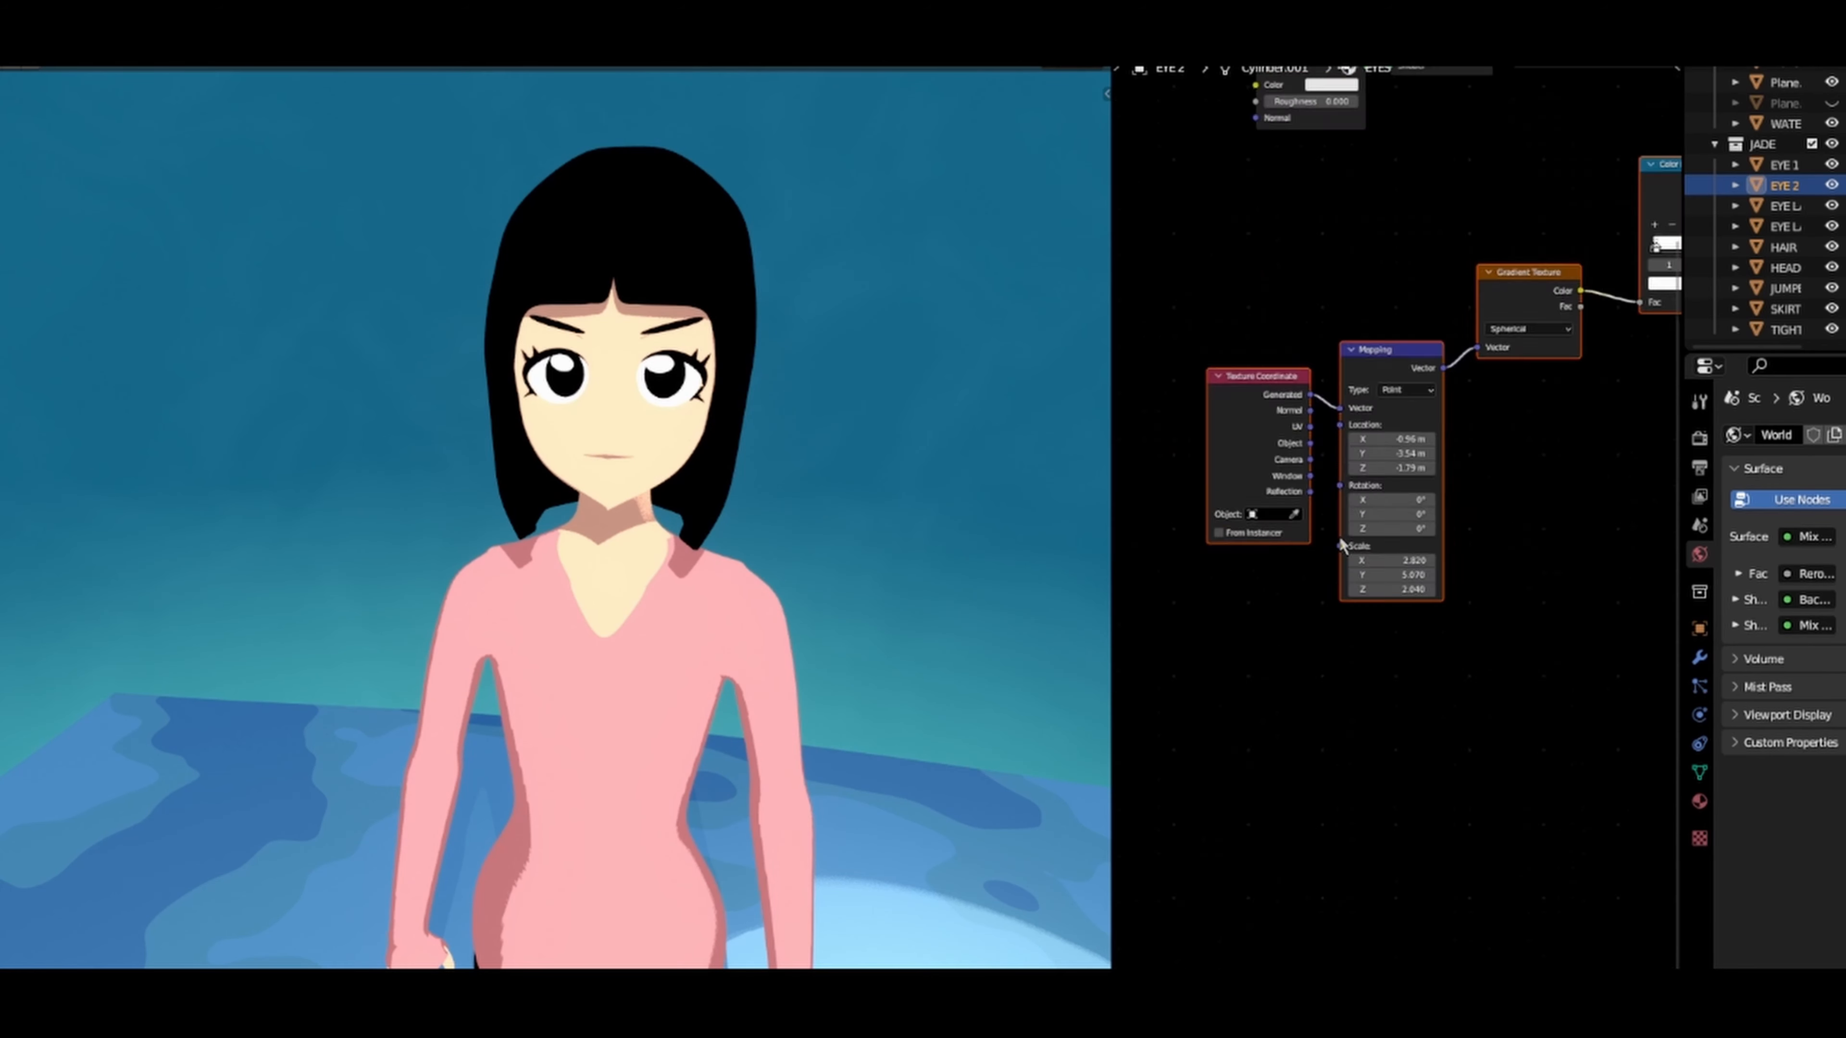
pyautogui.moveTo(1564, 488); pyautogui.dragTo(1493, 489, button='middle')
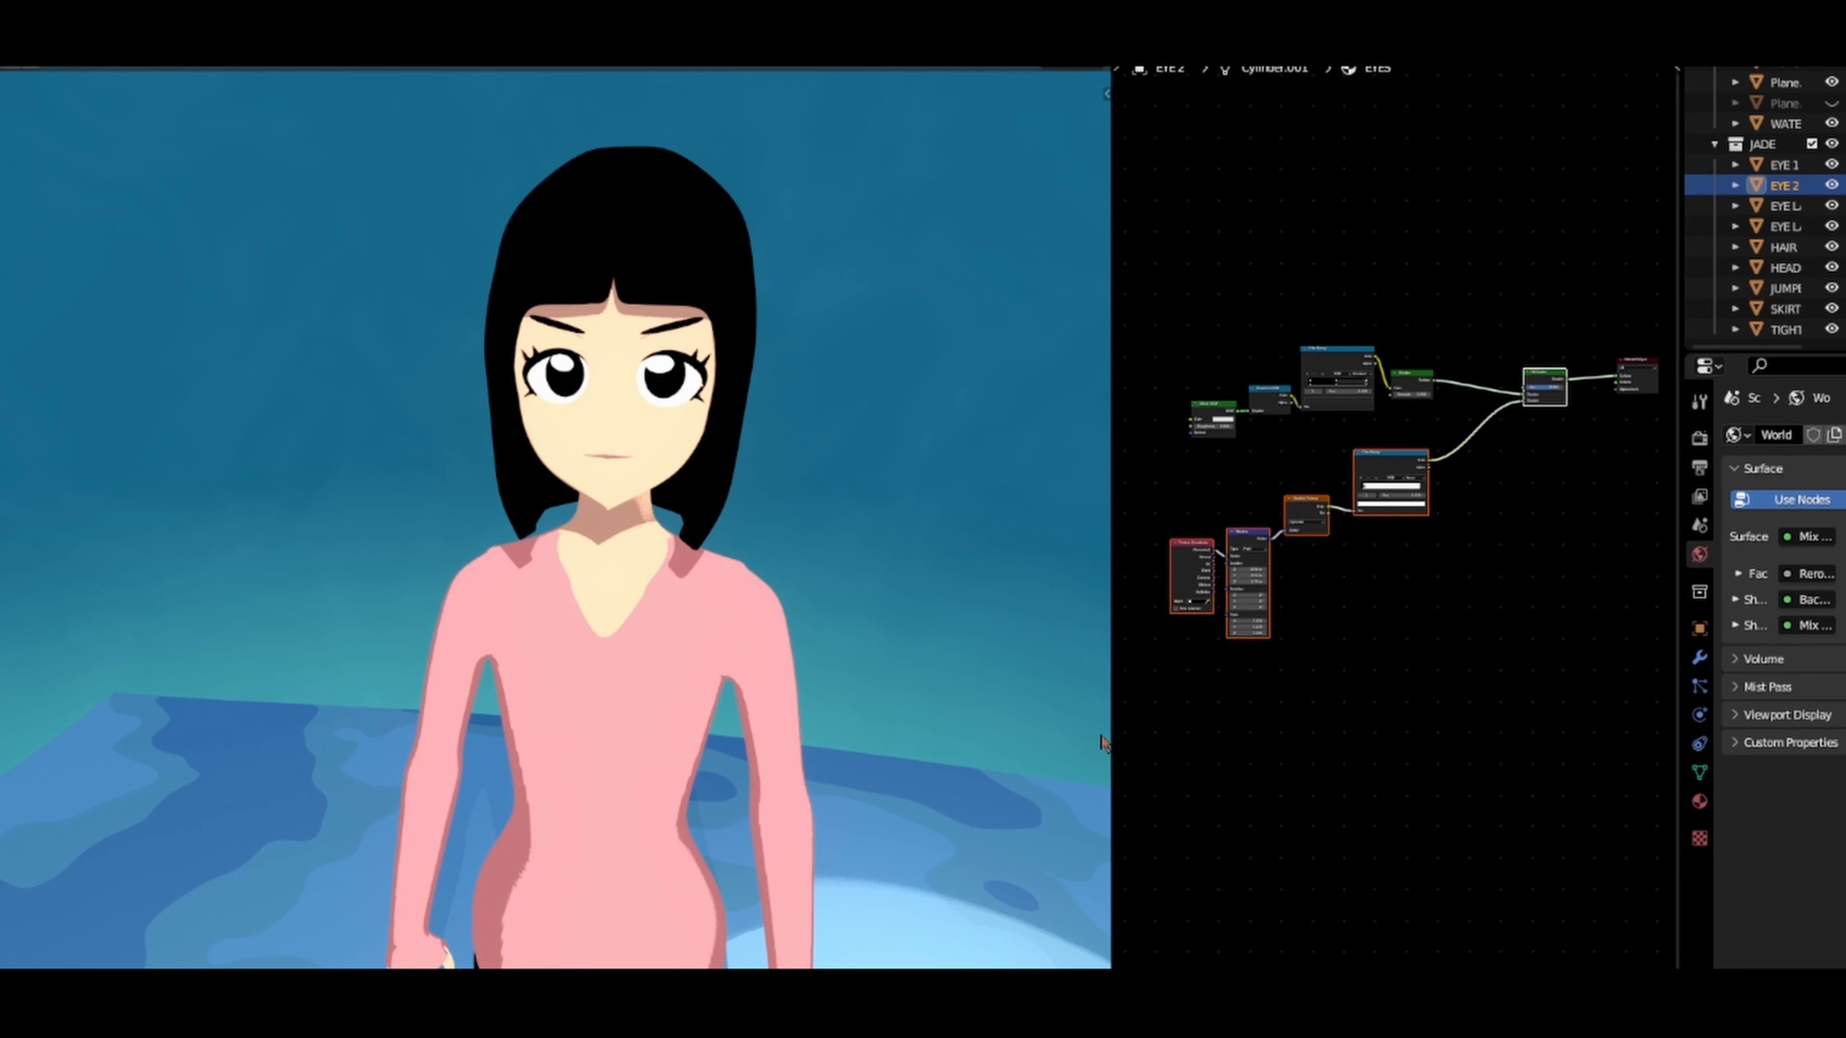
pyautogui.moveTo(1111, 726); pyautogui.dragTo(1650, 727)
# Step: Inspect the character's enlarged eye highlights and face from several angles, and the full figure on its block above the water
pyautogui.scroll(-4, 1257, 469)
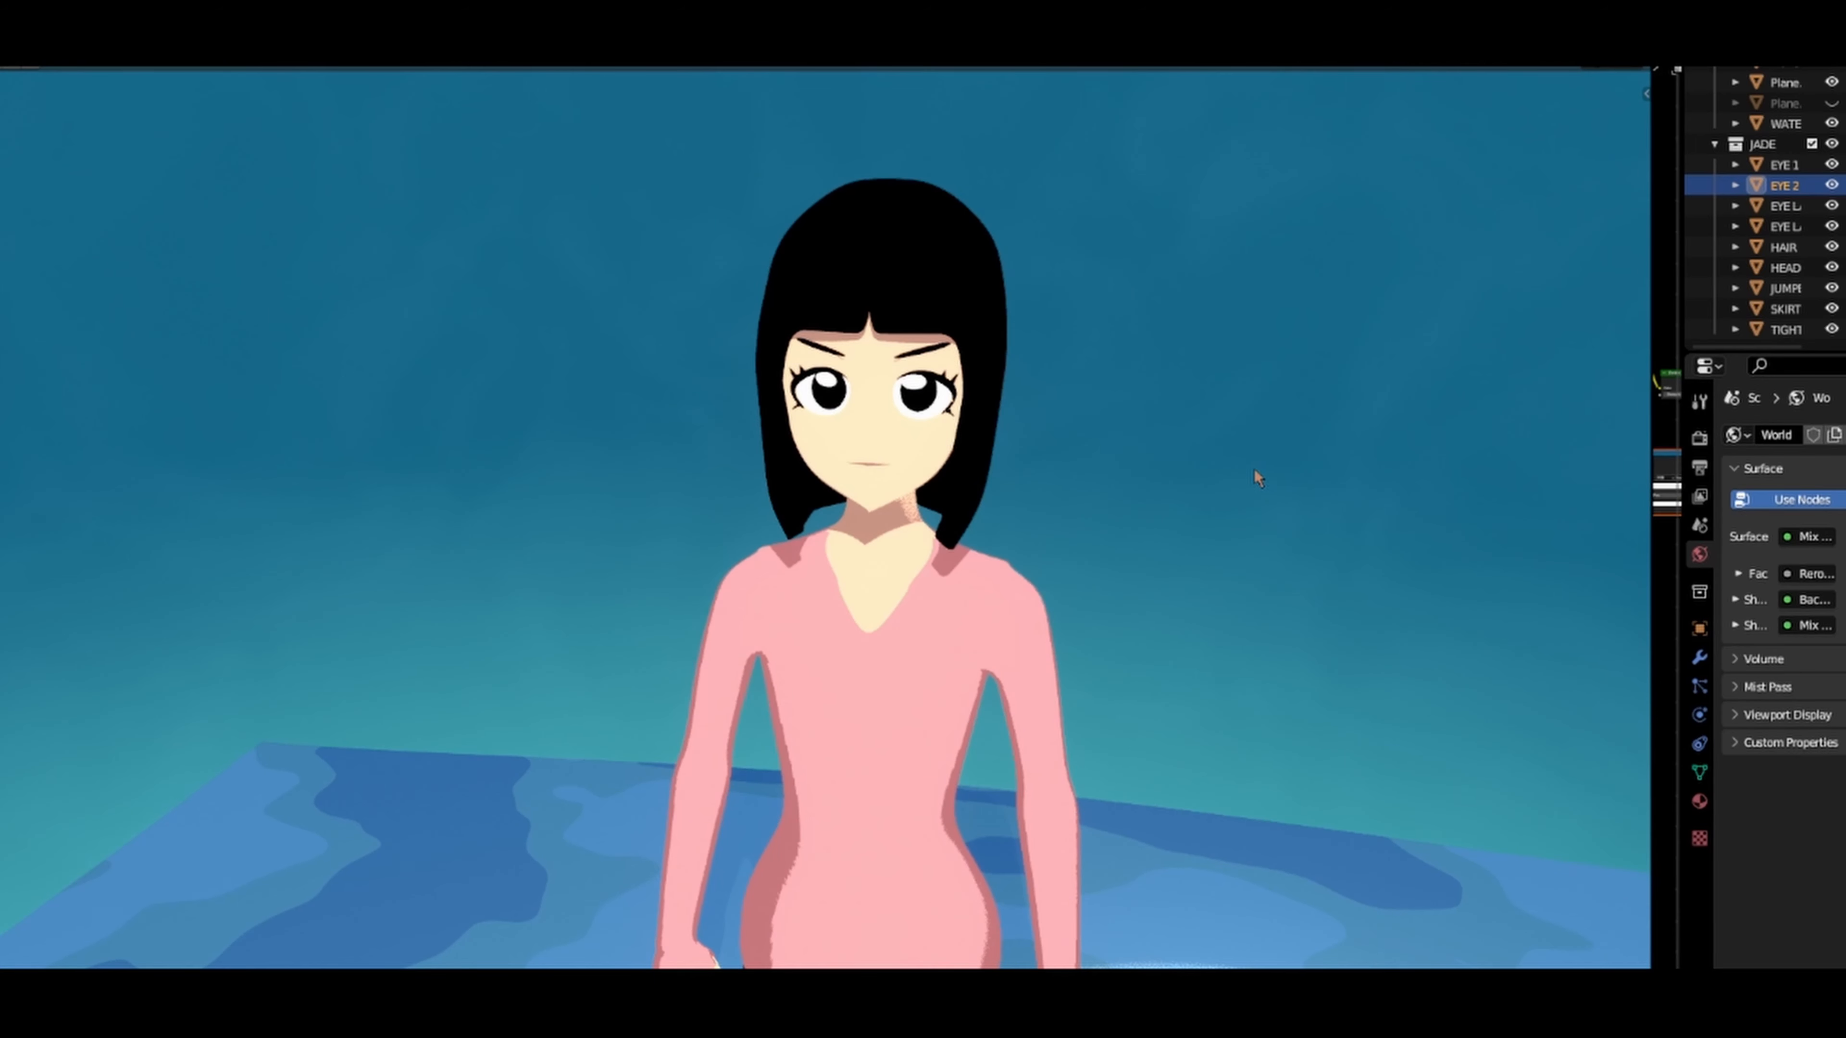
pyautogui.moveTo(1254, 470); pyautogui.dragTo(1210, 457, button='middle')
pyautogui.scroll(5, 914, 456)
pyautogui.scroll(5, 786, 528)
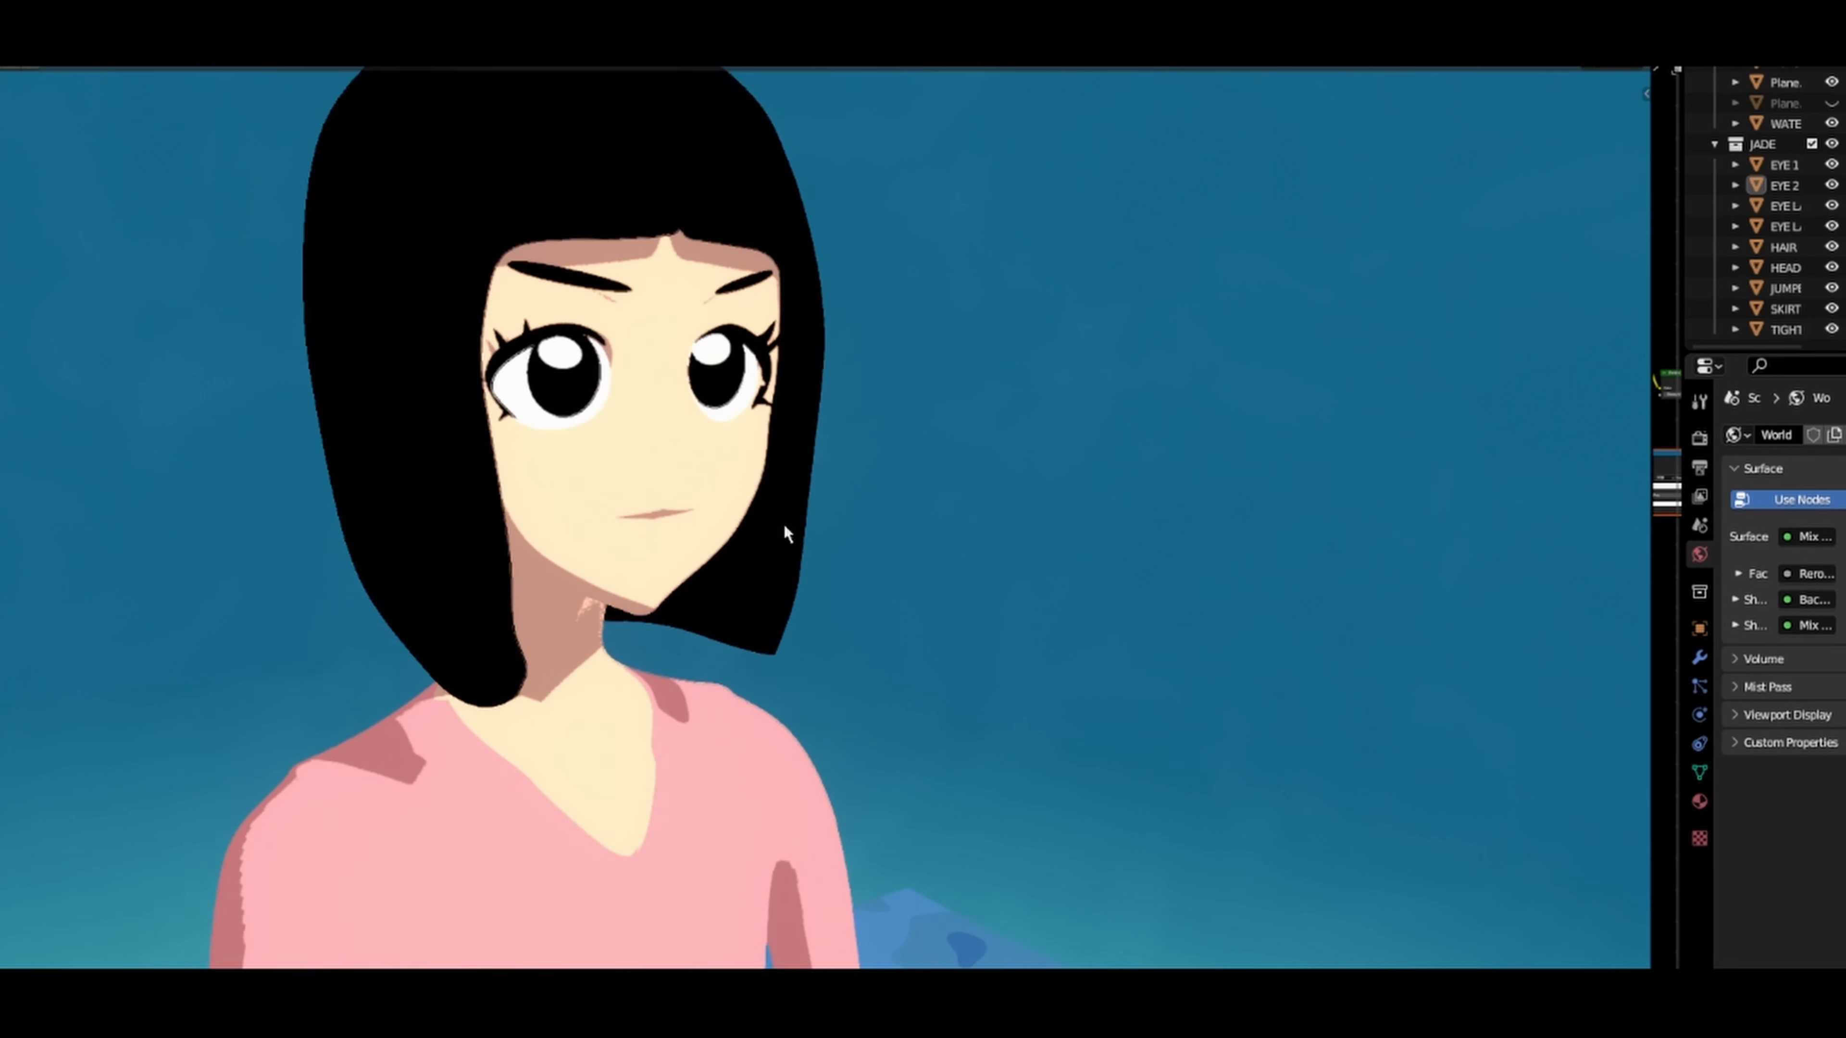
pyautogui.scroll(-8, 725, 566)
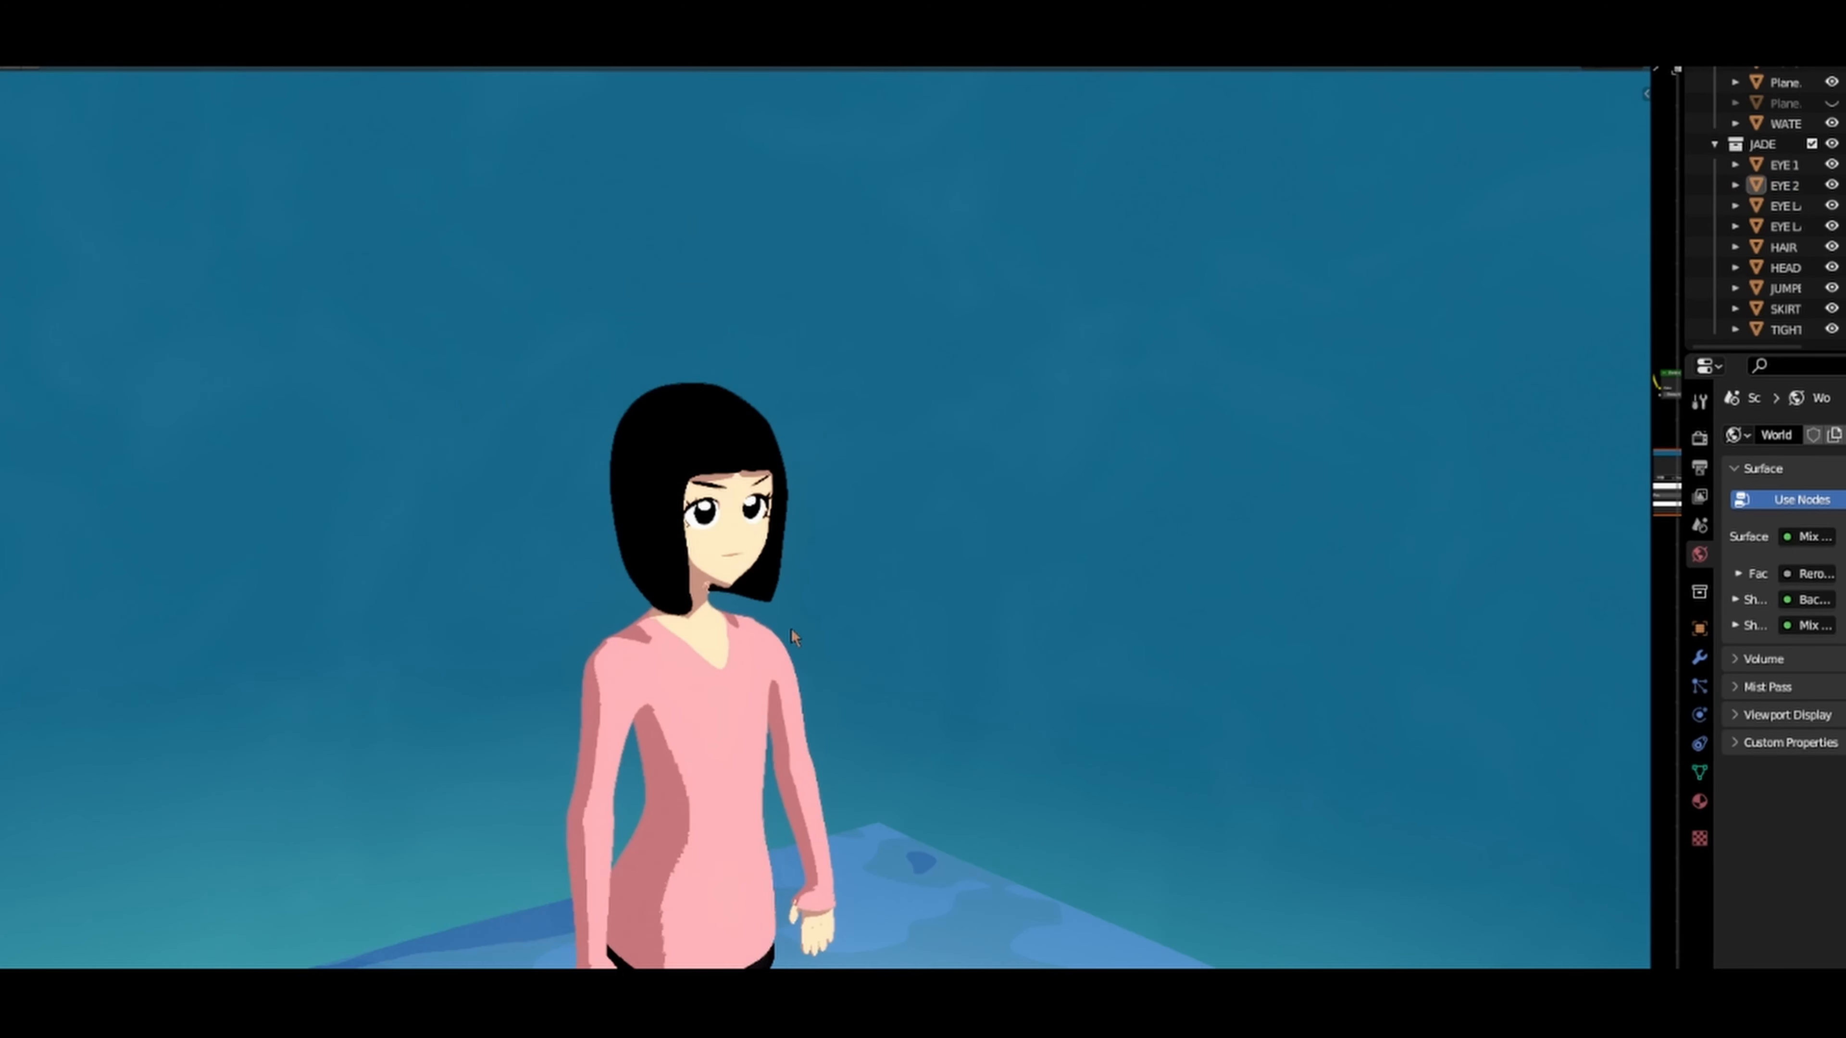
pyautogui.keyDown('shift'); pyautogui.moveTo(778, 669); pyautogui.dragTo(0, 503, button='middle'); pyautogui.keyUp('shift')
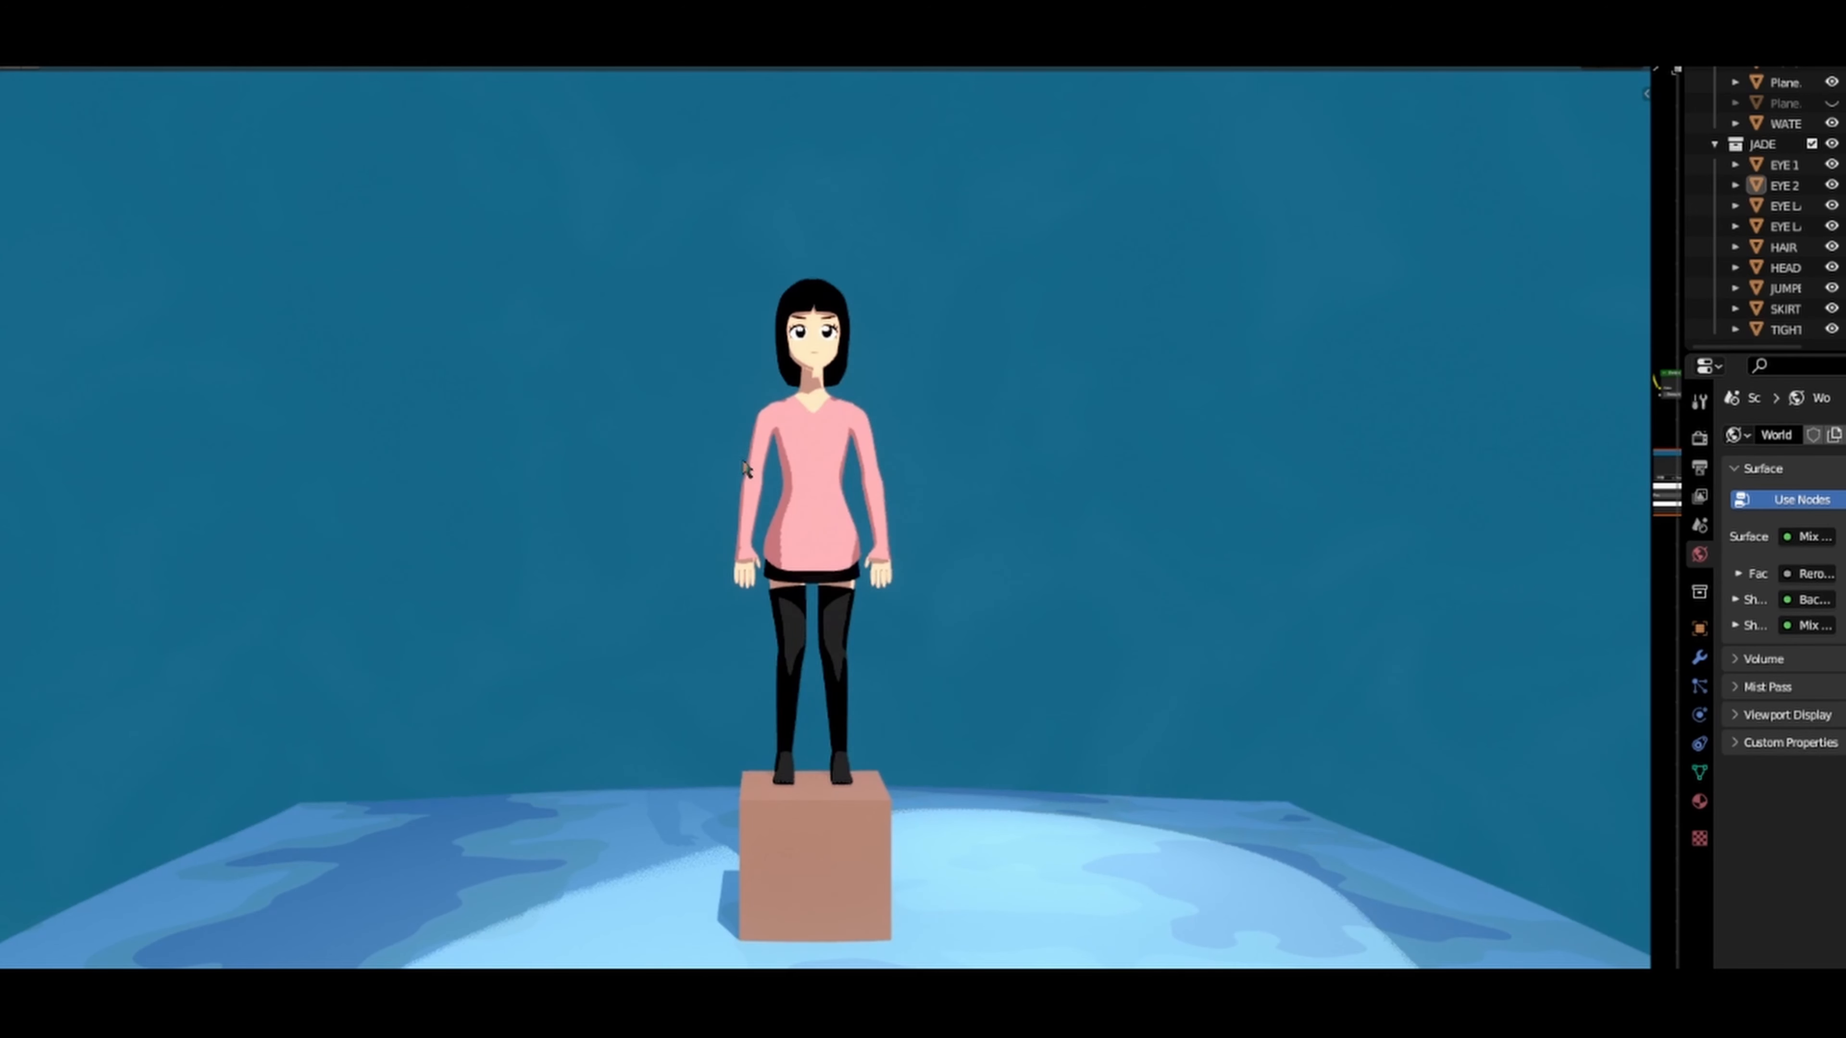
pyautogui.keyDown('shift'); pyautogui.moveTo(851, 411); pyautogui.dragTo(858, 536, button='middle'); pyautogui.keyUp('shift')
pyautogui.scroll(3, 836, 512)
pyautogui.scroll(4, 777, 573)
pyautogui.scroll(2, 865, 536)
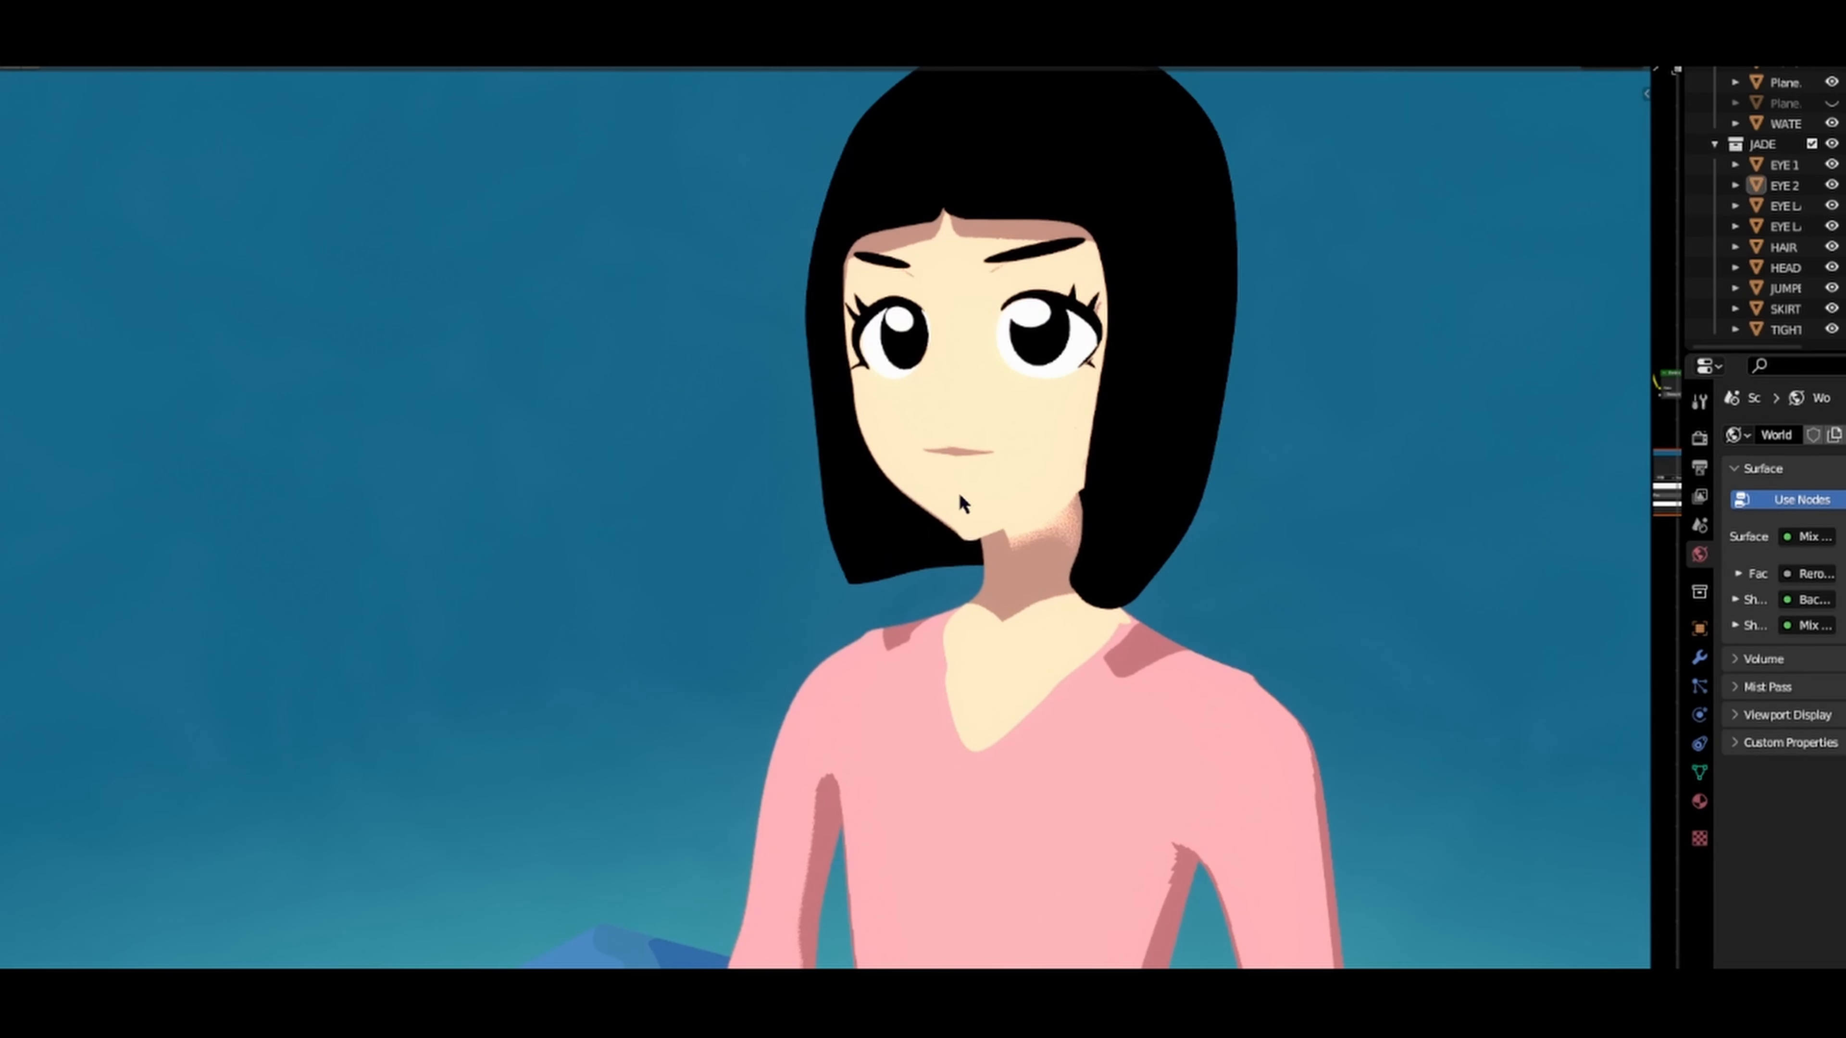
pyautogui.keyDown('shift'); pyautogui.moveTo(961, 502); pyautogui.dragTo(894, 597, button='middle'); pyautogui.keyUp('shift')
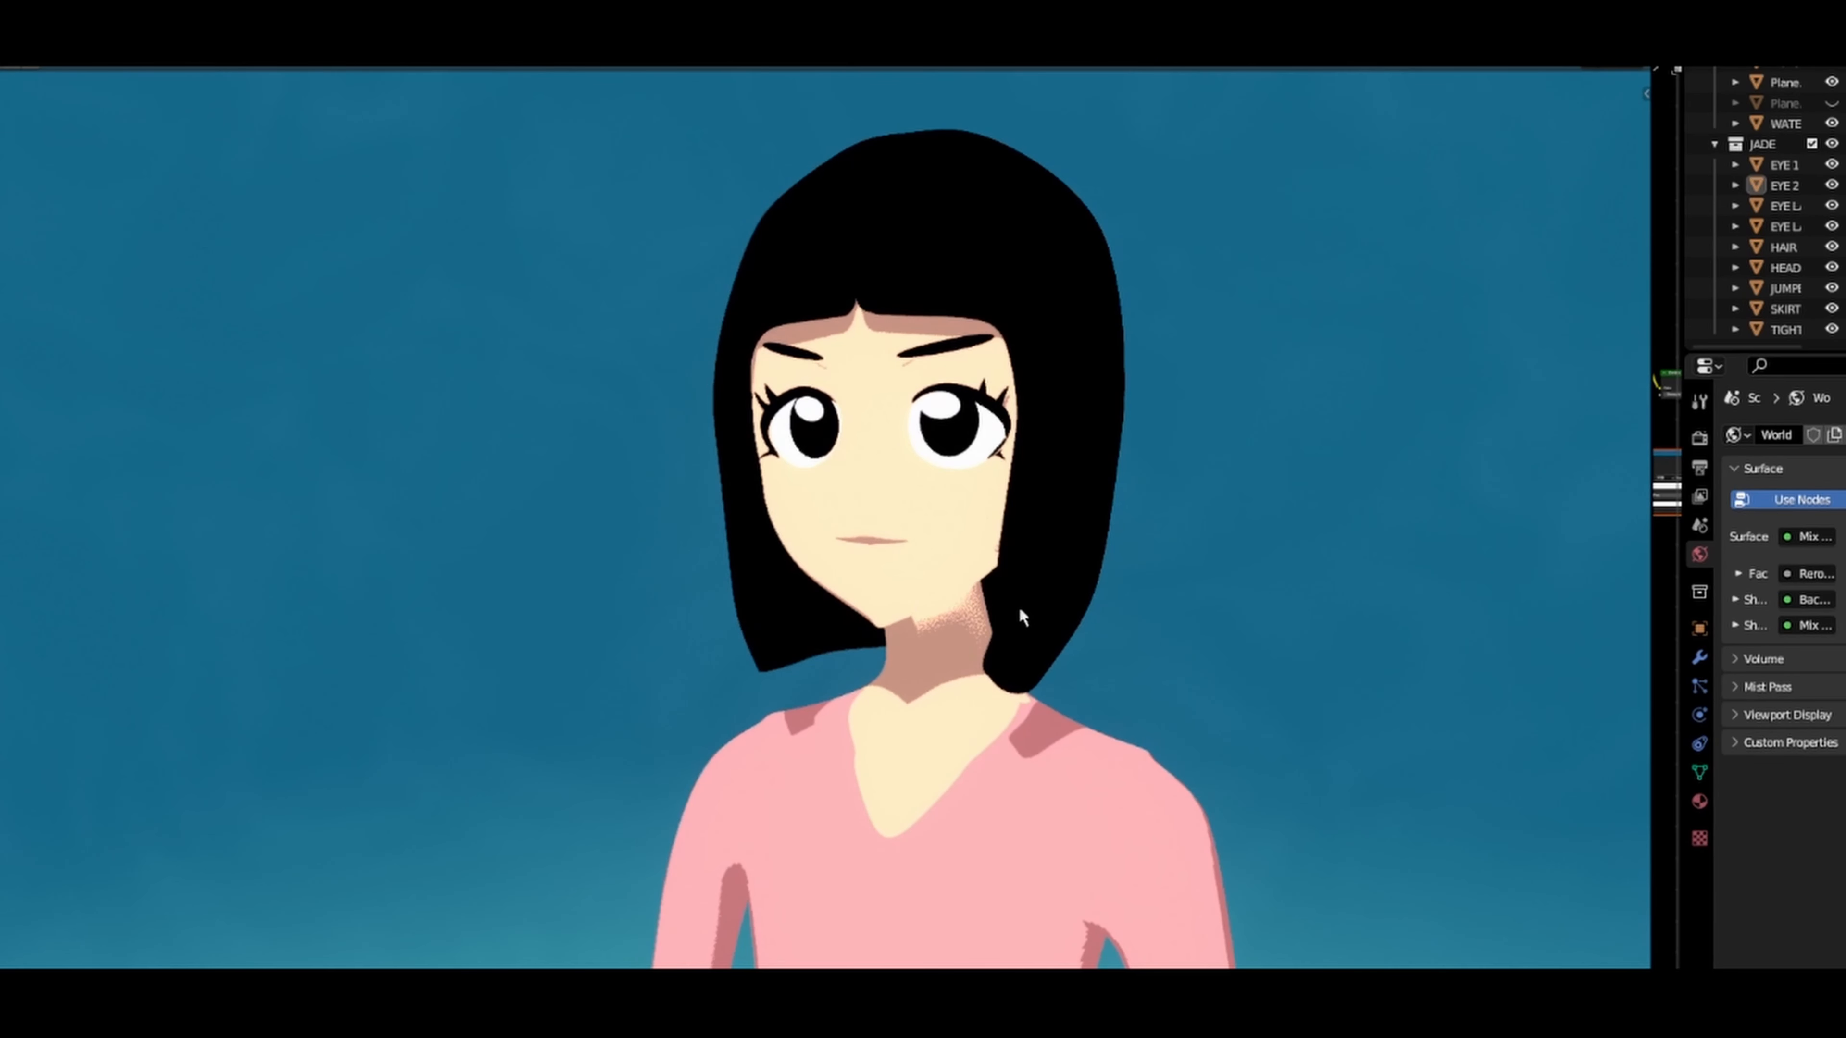
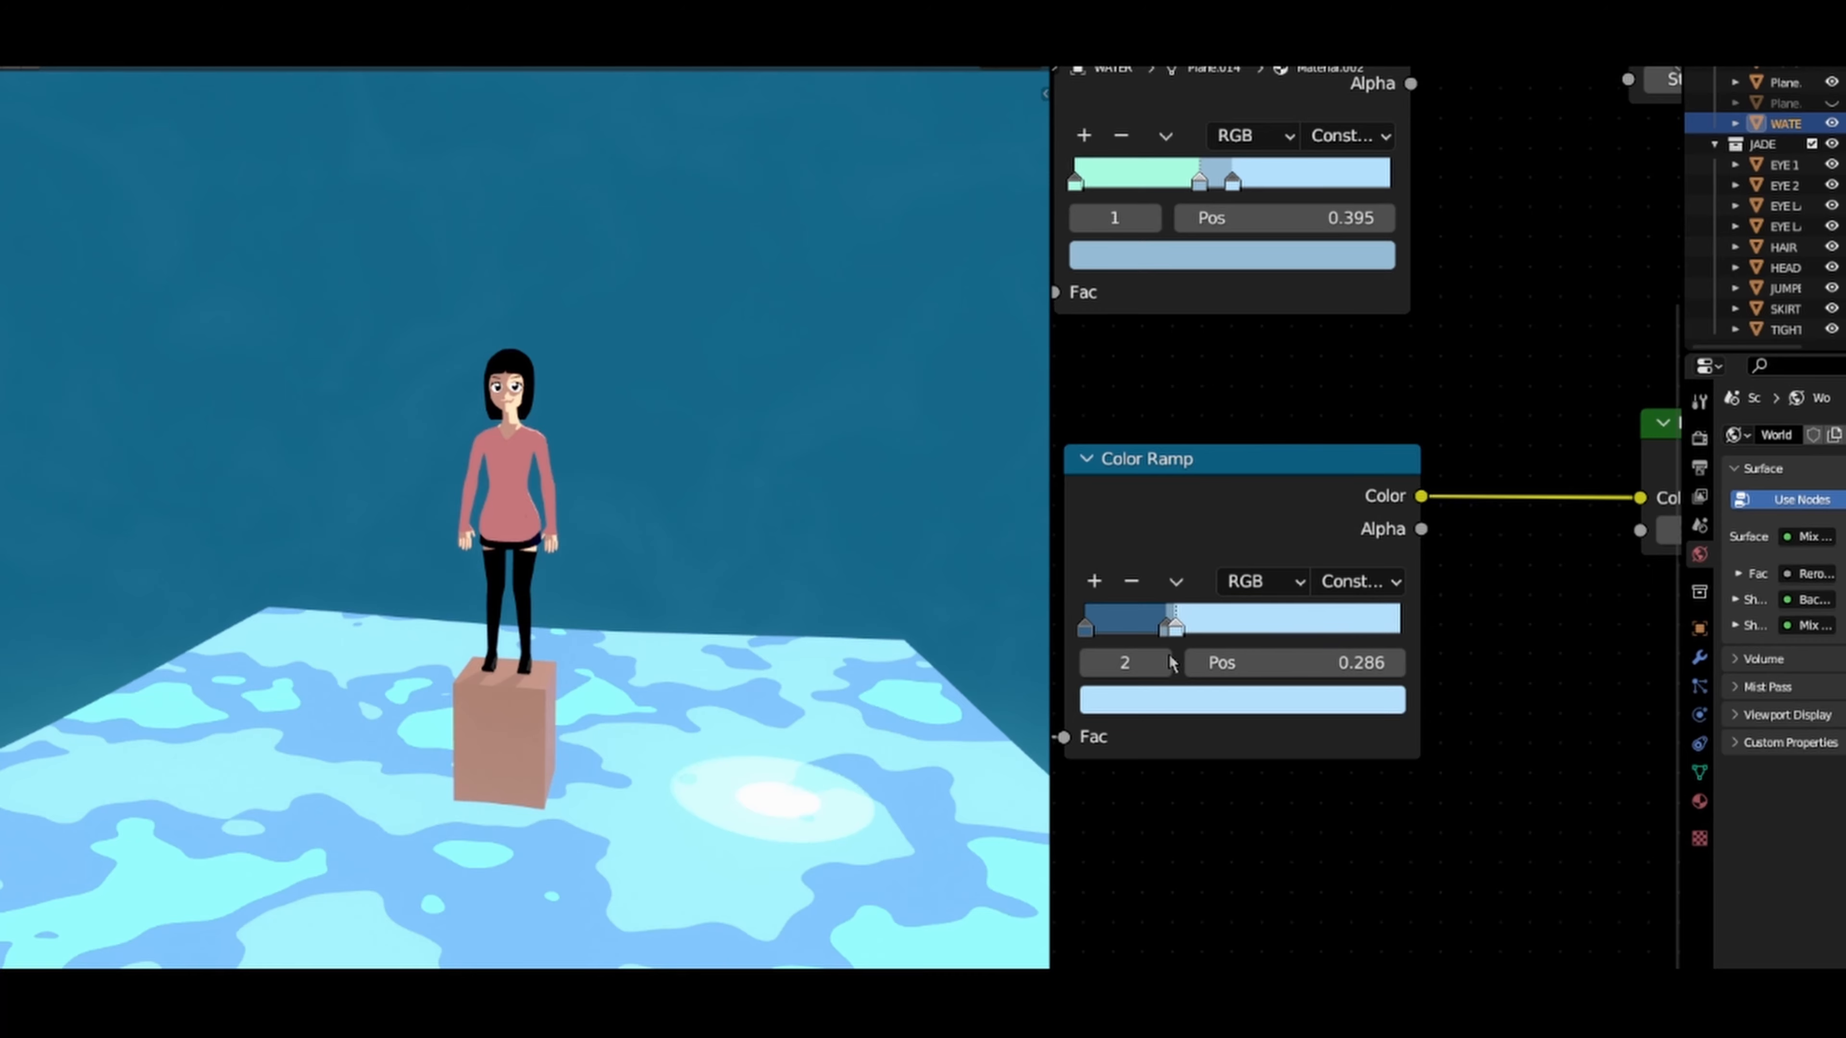
# Step: In the WATER material, set the upper Emission node's strength to 1.660 and the lower Emission node's strength to 1.000
pyautogui.scroll(-3, 1319, 644)
pyautogui.moveTo(1310, 620); pyautogui.dragTo(1237, 660, button='middle')
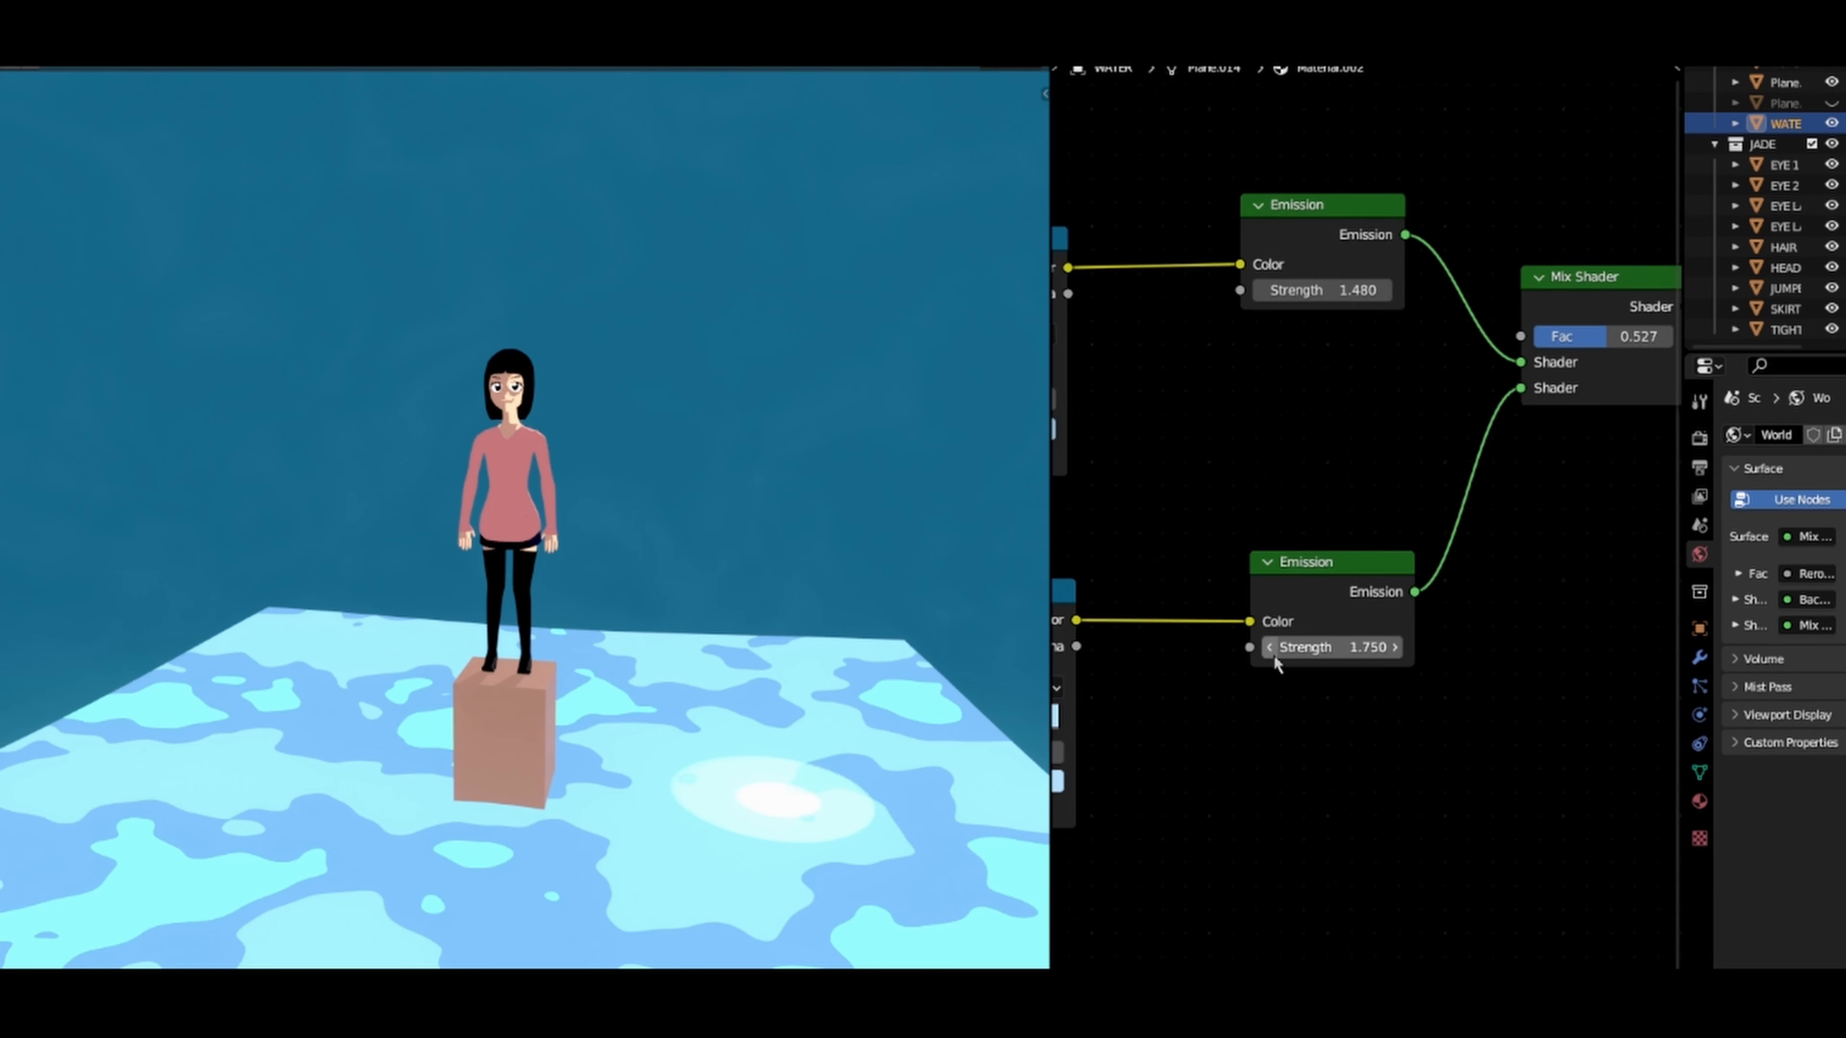
pyautogui.scroll(2, 1273, 658)
pyautogui.moveTo(1315, 679); pyautogui.dragTo(1184, 680)
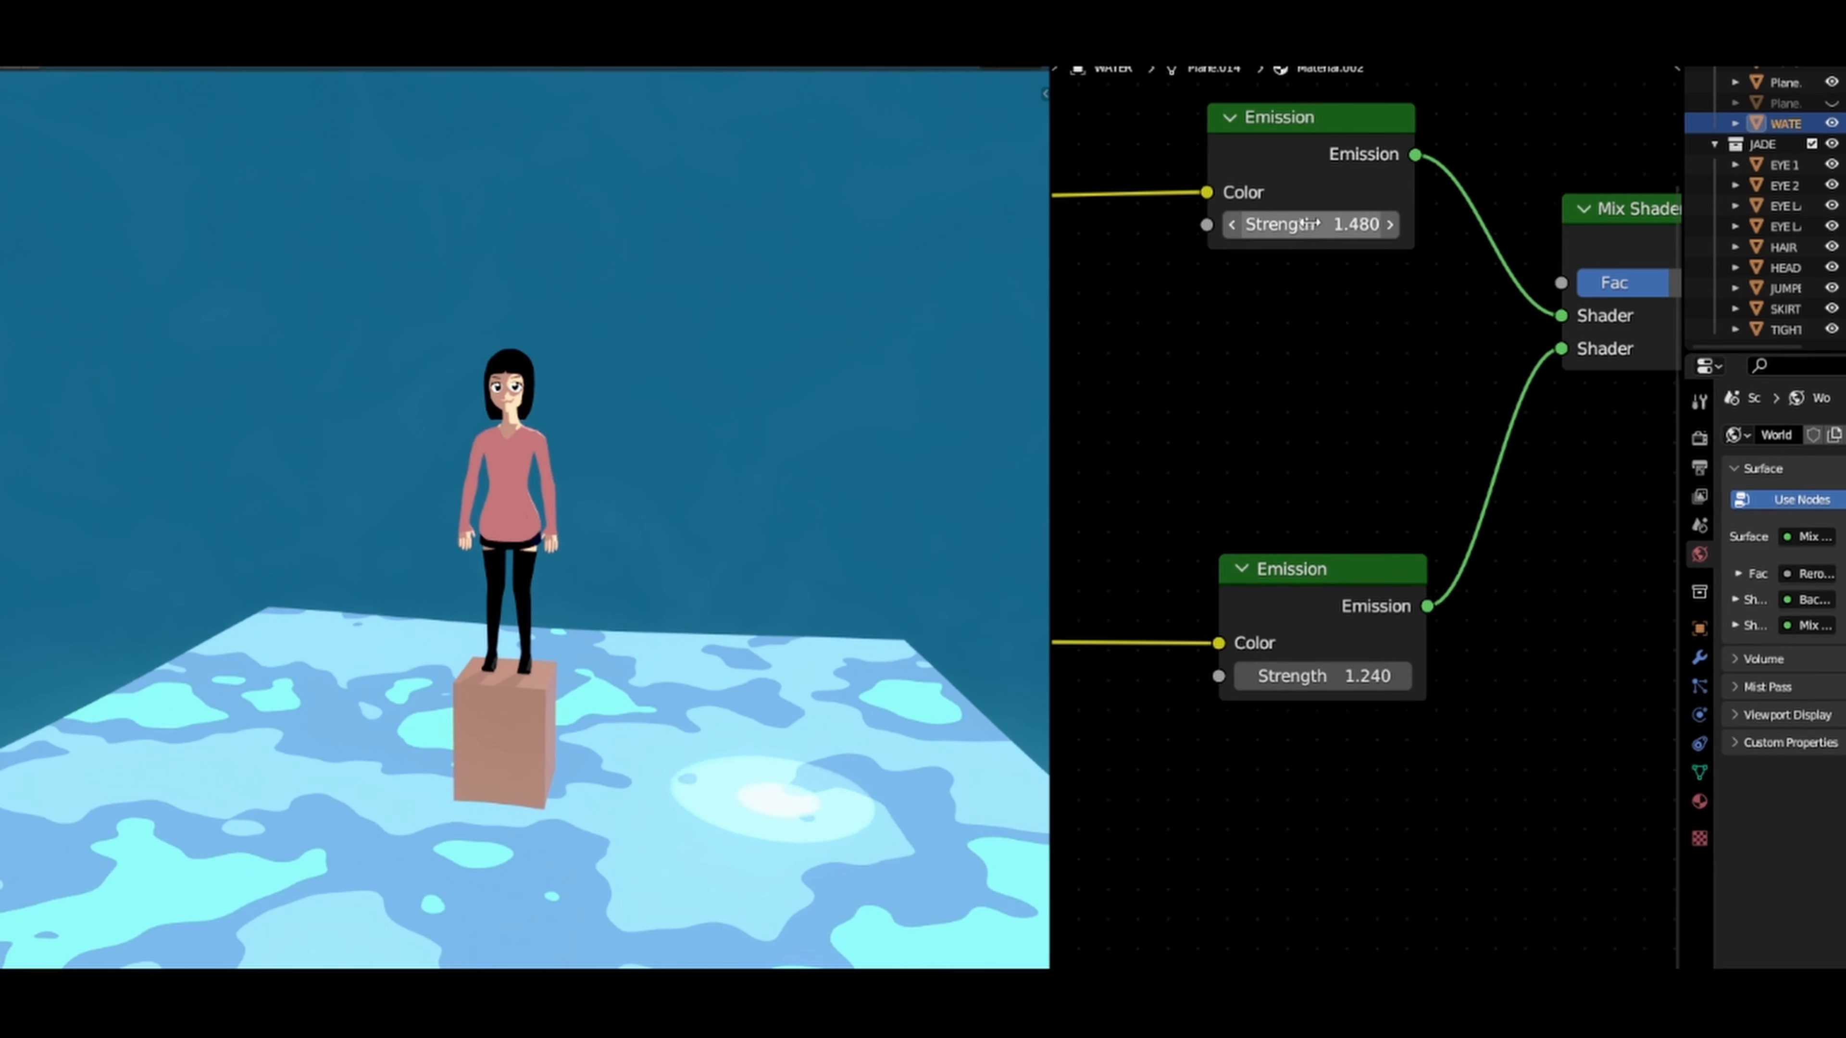
pyautogui.moveTo(1352, 225); pyautogui.dragTo(1398, 224)
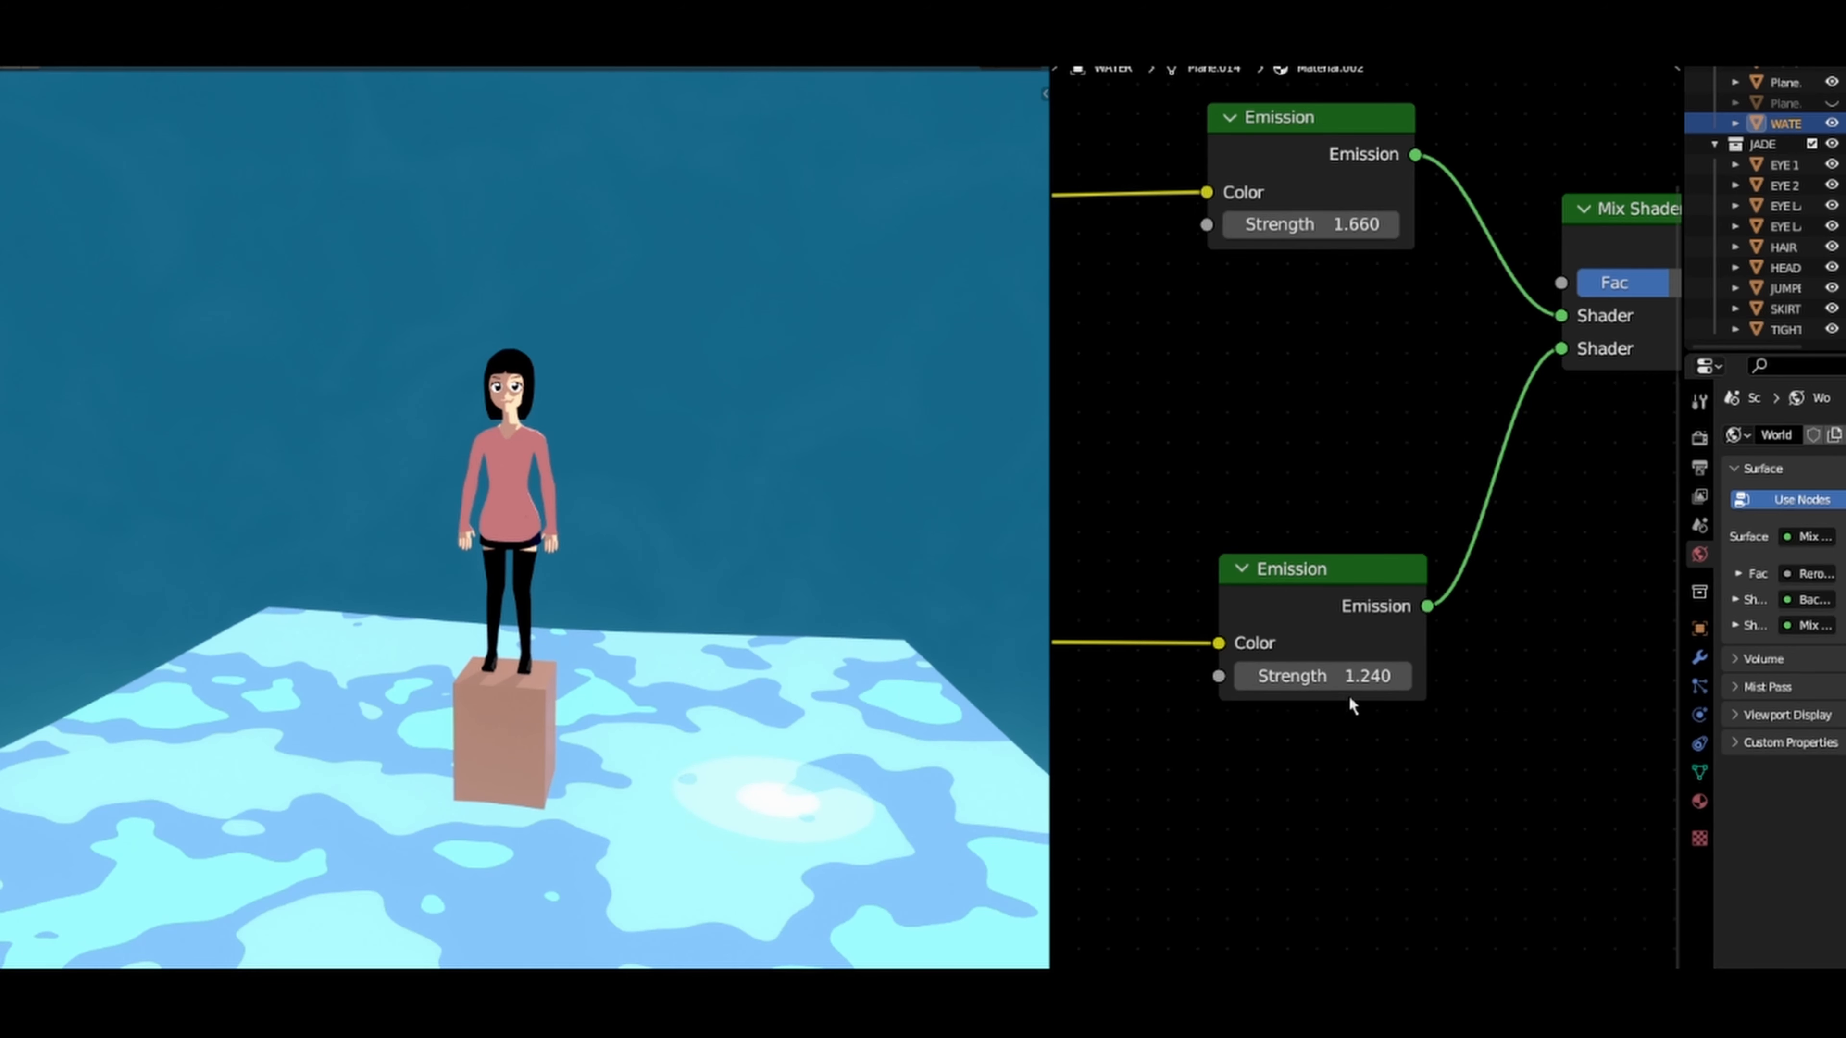
pyautogui.click(1354, 676)
pyautogui.write('1')
pyautogui.press('Return')
# Step: In the lower Color Ramp, move the two close-set stops towards the dark end, with the light blue stop at 0.273
pyautogui.scroll(-2, 1270, 742)
pyautogui.moveTo(1271, 740); pyautogui.dragTo(1430, 601, button='middle')
pyautogui.moveTo(1164, 673); pyautogui.dragTo(1430, 655, button='middle')
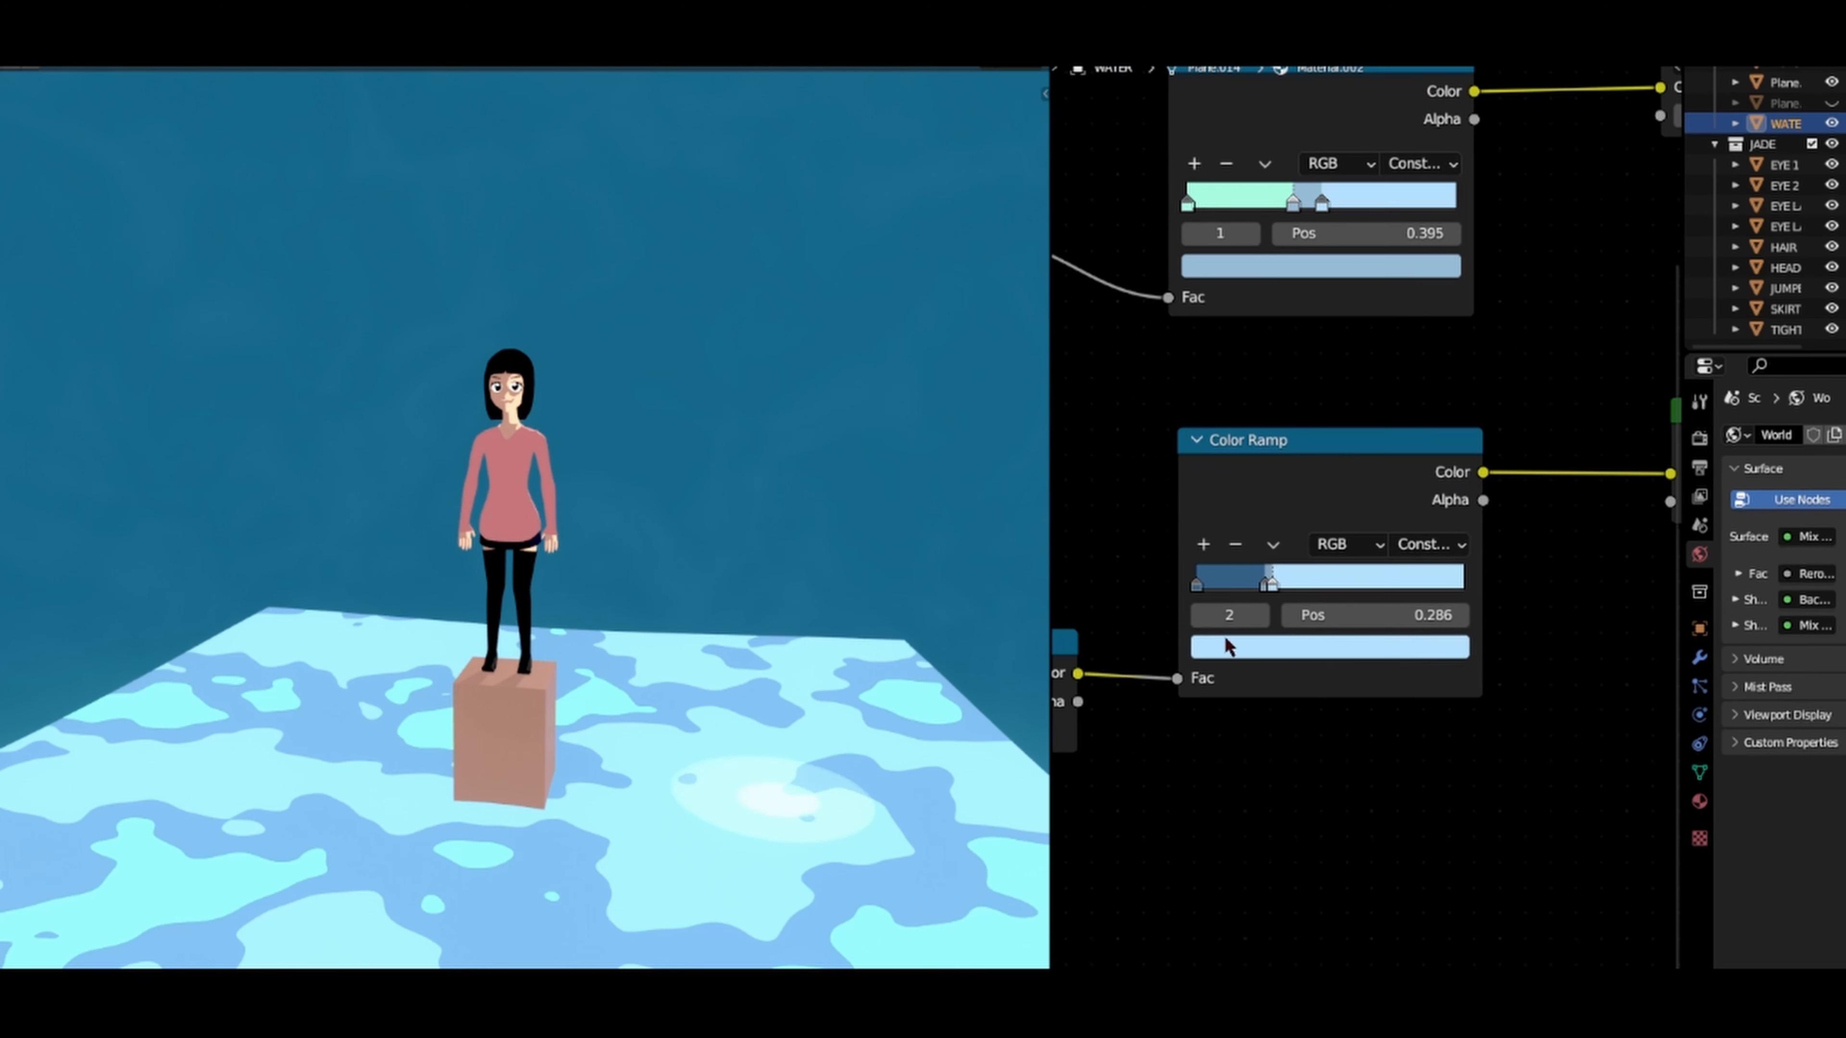
pyautogui.moveTo(1257, 584); pyautogui.dragTo(1275, 588)
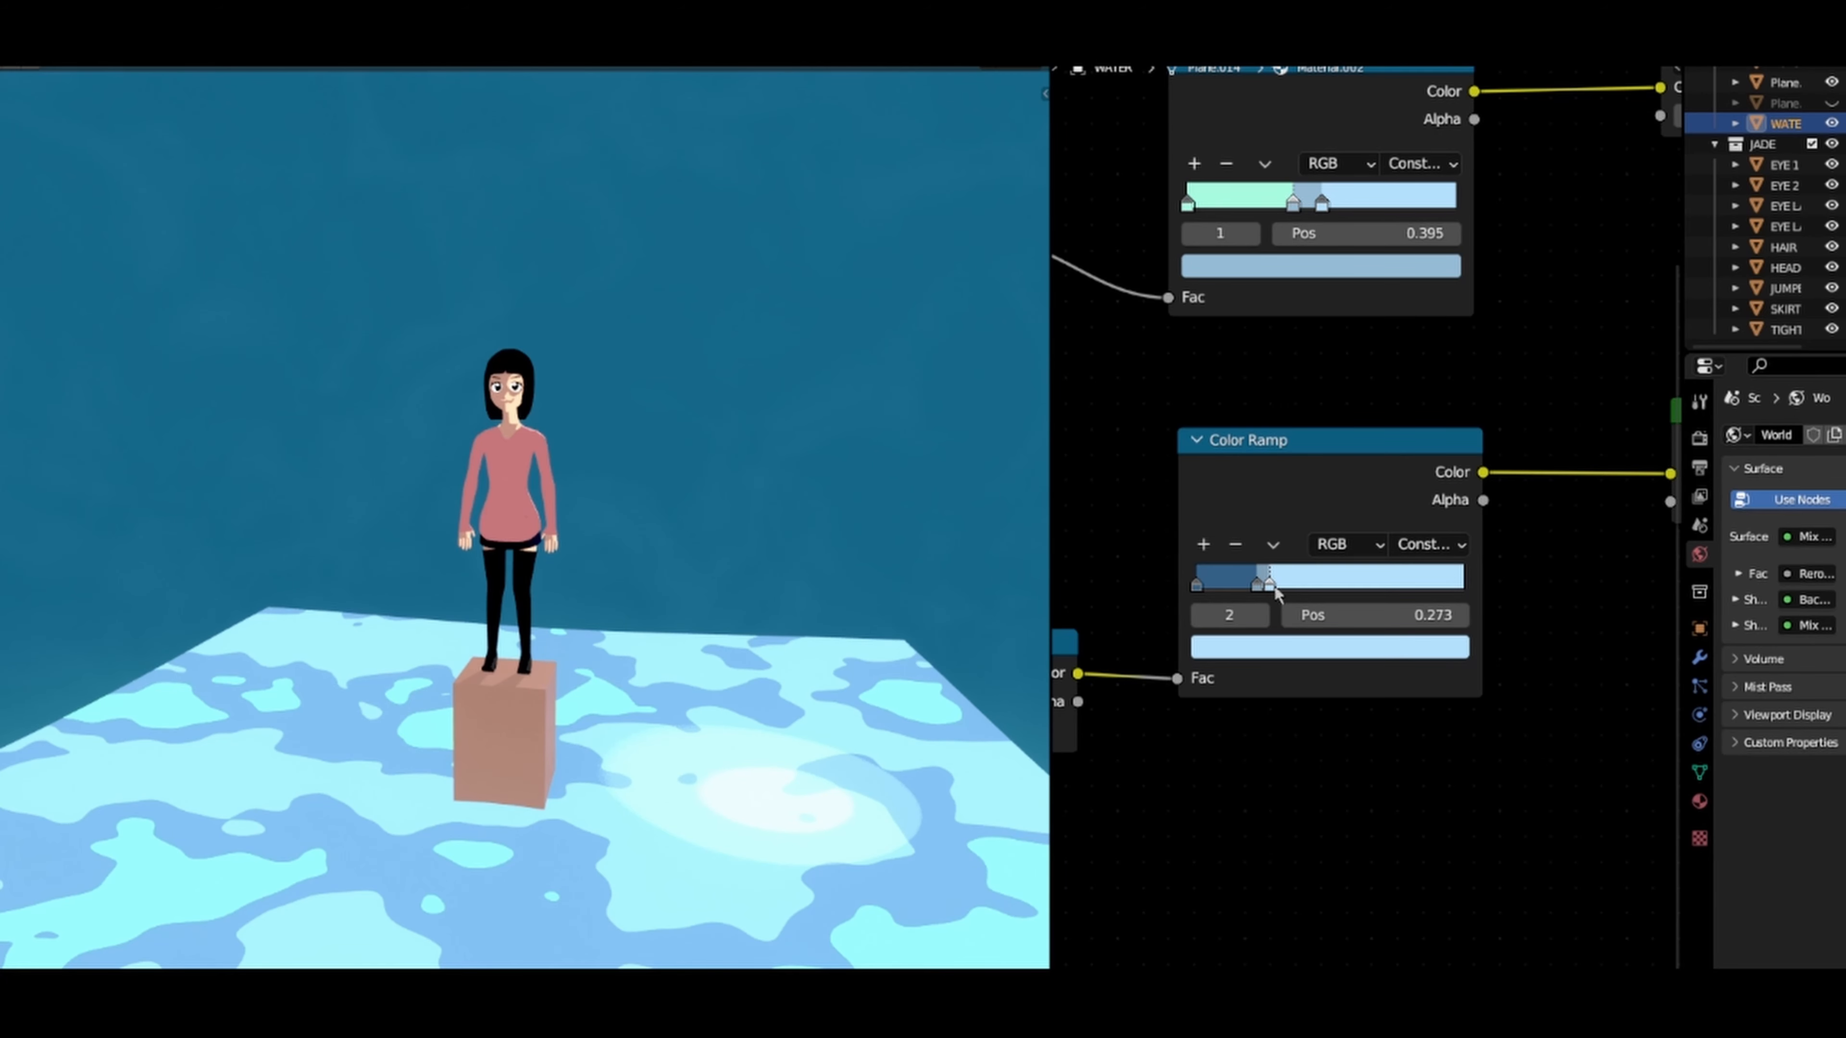
# Step: Set the factor of the Mix Shader blending the two Emission nodes to 0.417
pyautogui.scroll(-3, 1274, 586)
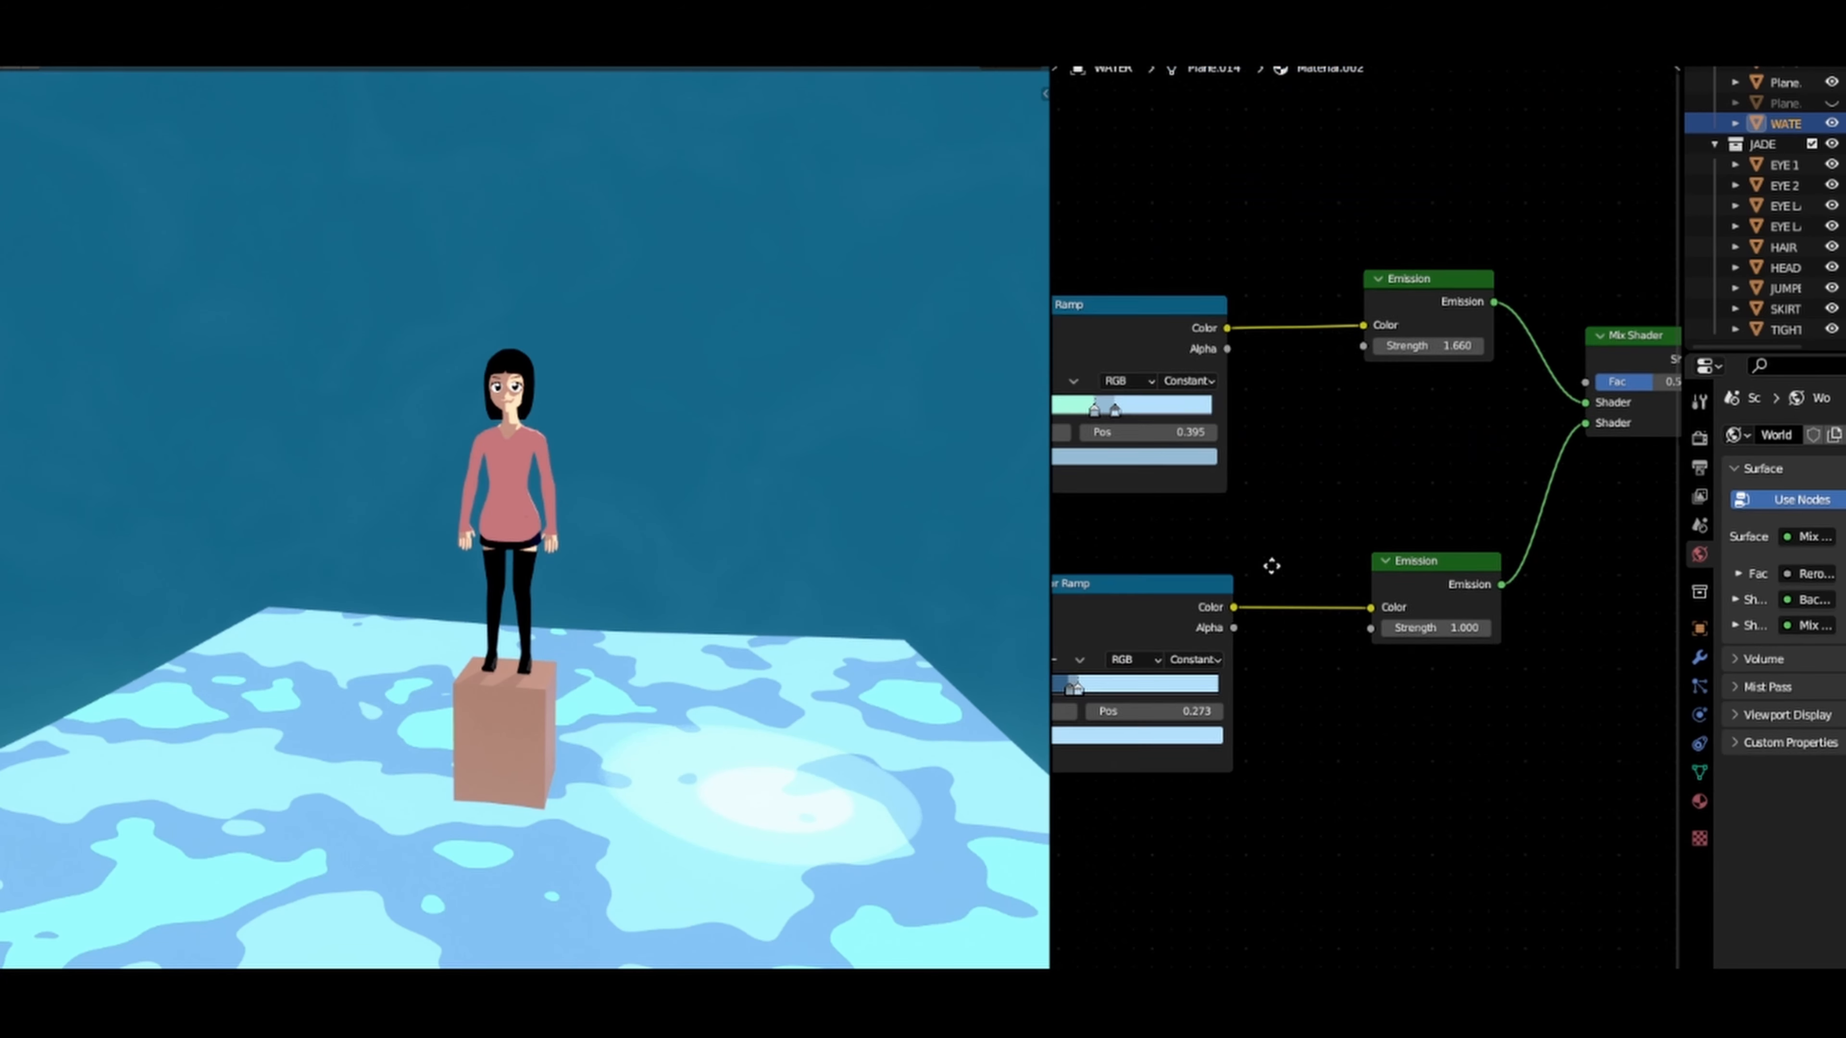
pyautogui.moveTo(1269, 561); pyautogui.dragTo(1160, 586, button='middle')
pyautogui.scroll(2, 1337, 507)
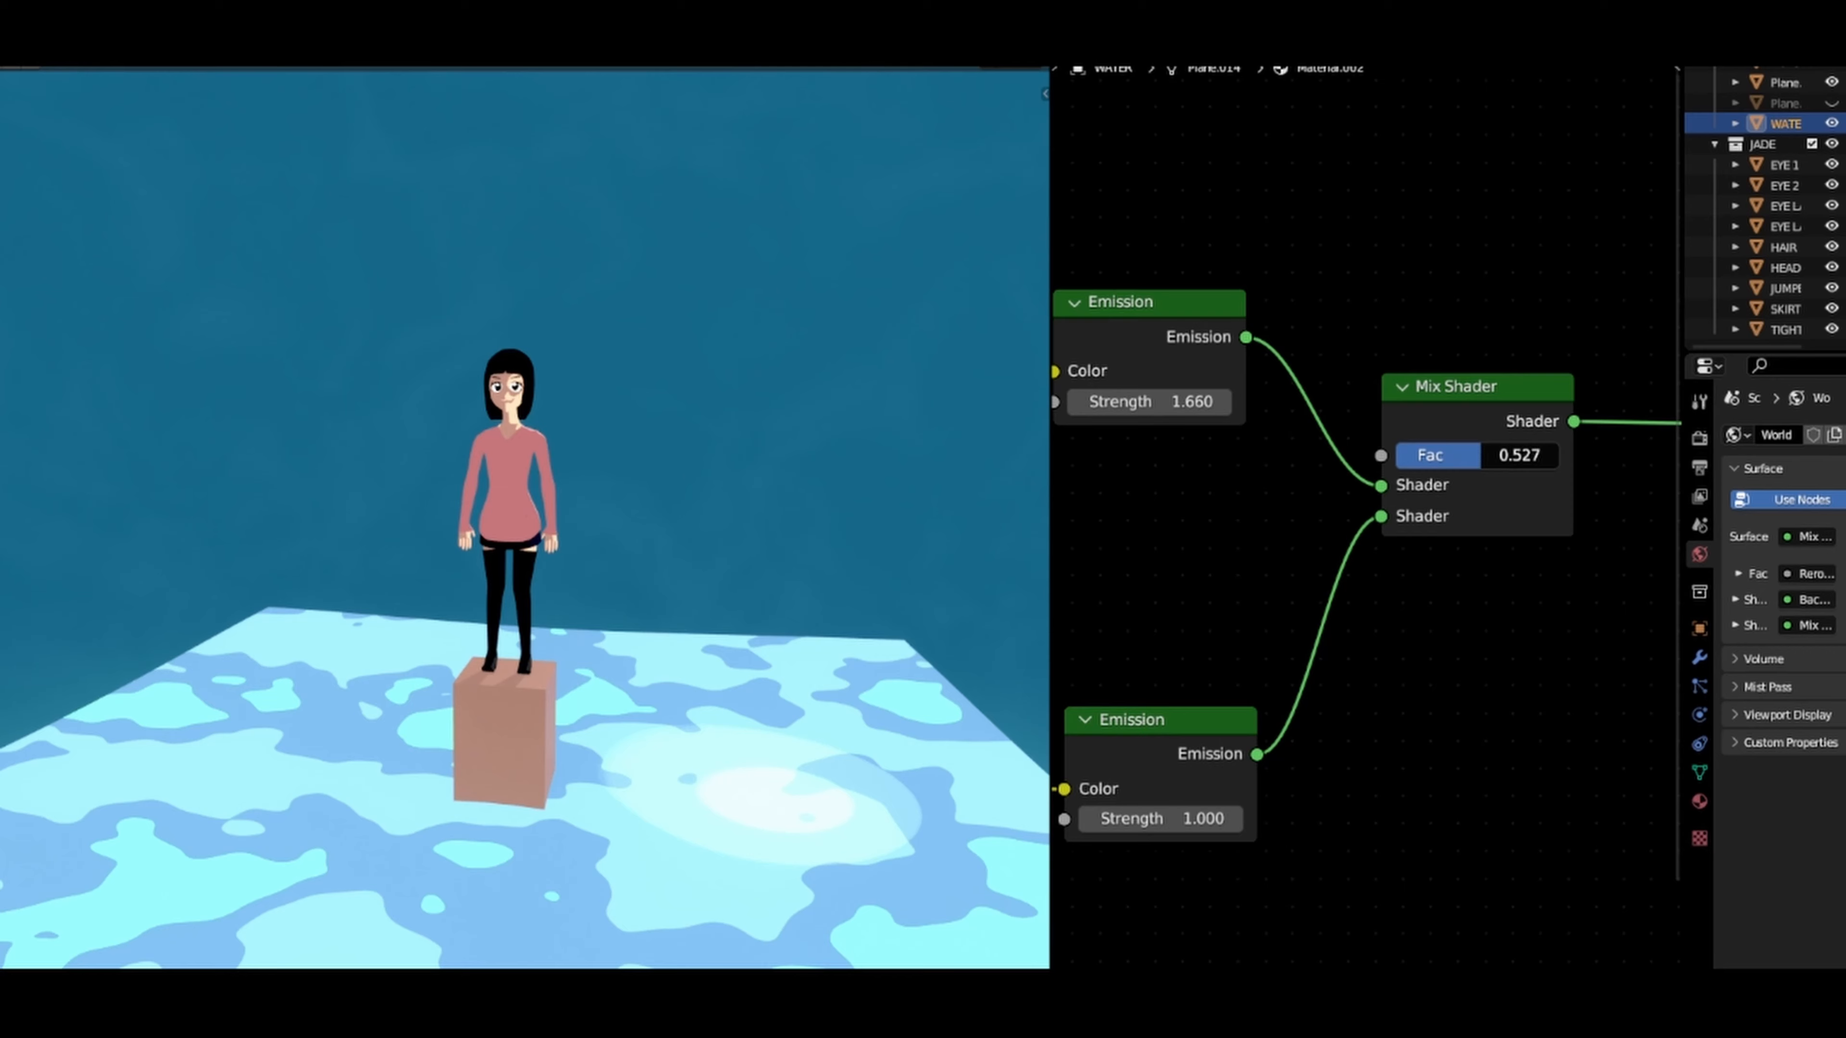
pyautogui.moveTo(1478, 455); pyautogui.dragTo(1472, 455)
pyautogui.moveTo(1489, 456); pyautogui.dragTo(1462, 456)
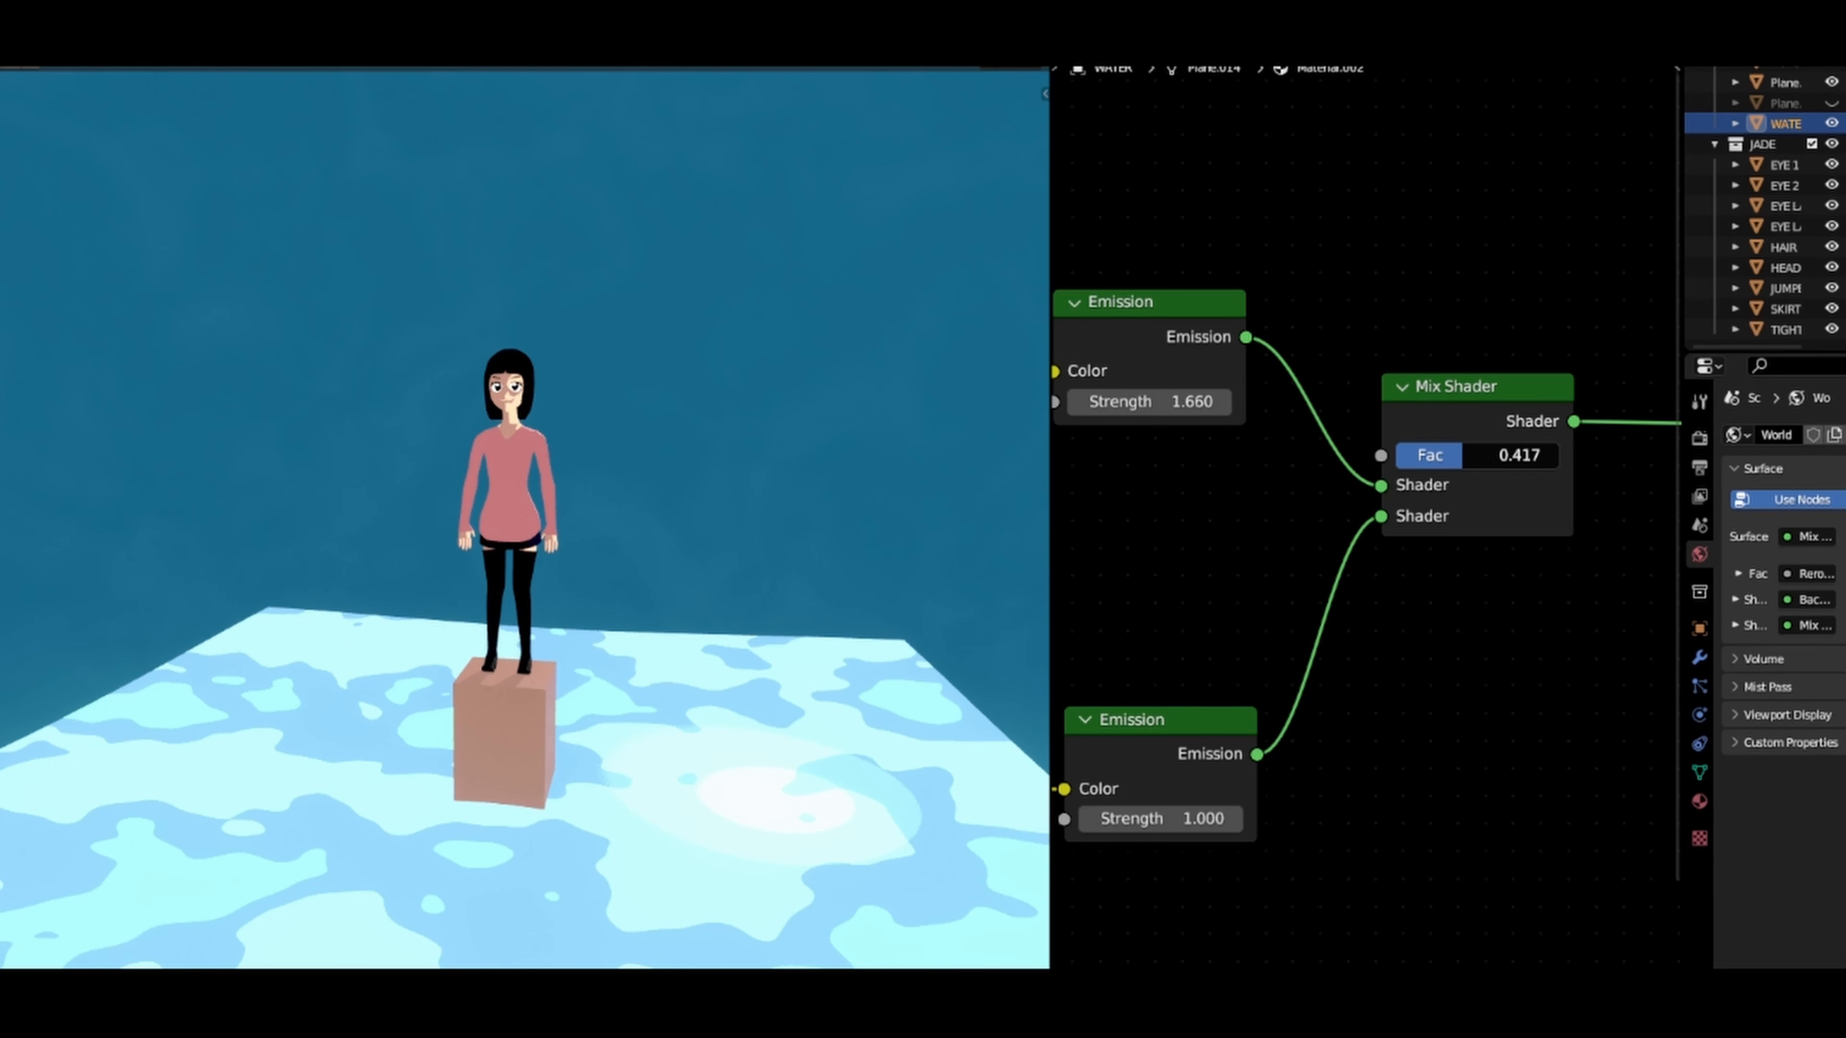
pyautogui.moveTo(248, 672); pyautogui.dragTo(624, 763, button='middle')
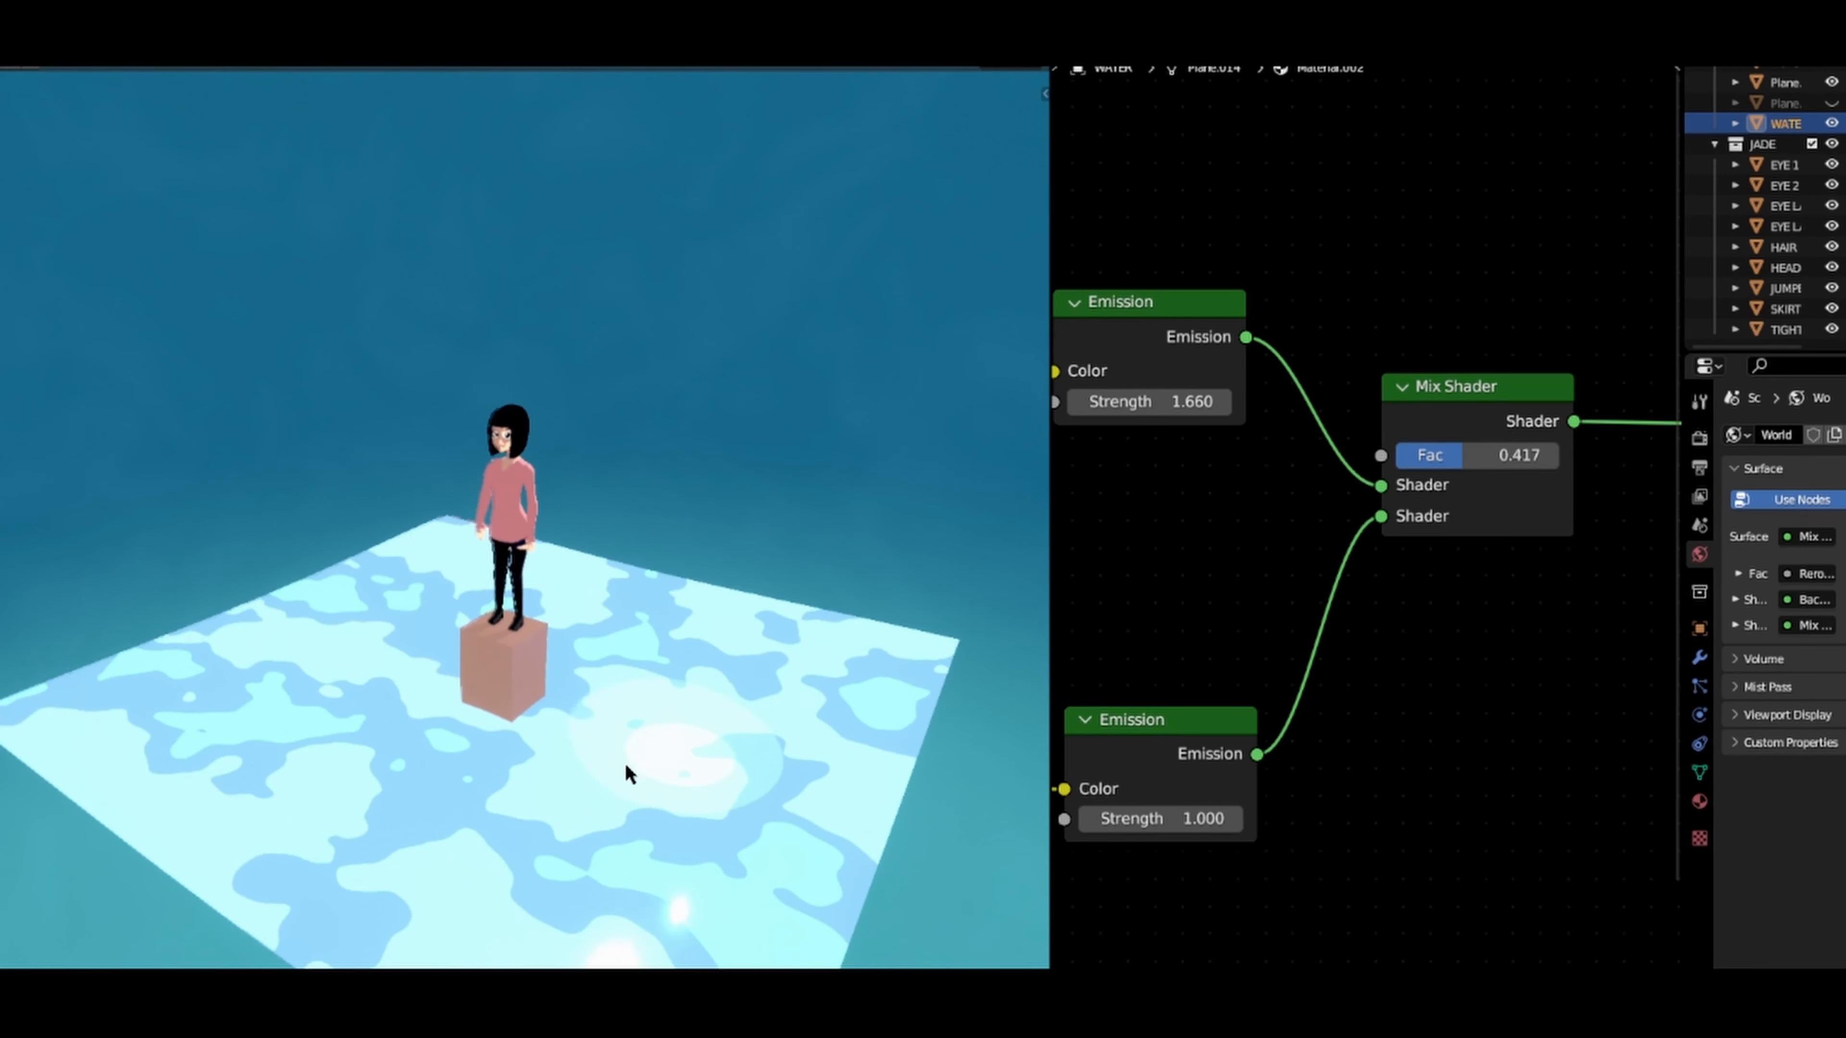
# Step: Raise the factor of the Mix Shader that blends in the Glossy BSDF to 0.394
pyautogui.scroll(-8, 1375, 535)
pyautogui.moveTo(1458, 470); pyautogui.dragTo(1279, 599, button='middle')
pyautogui.scroll(-3, 1345, 582)
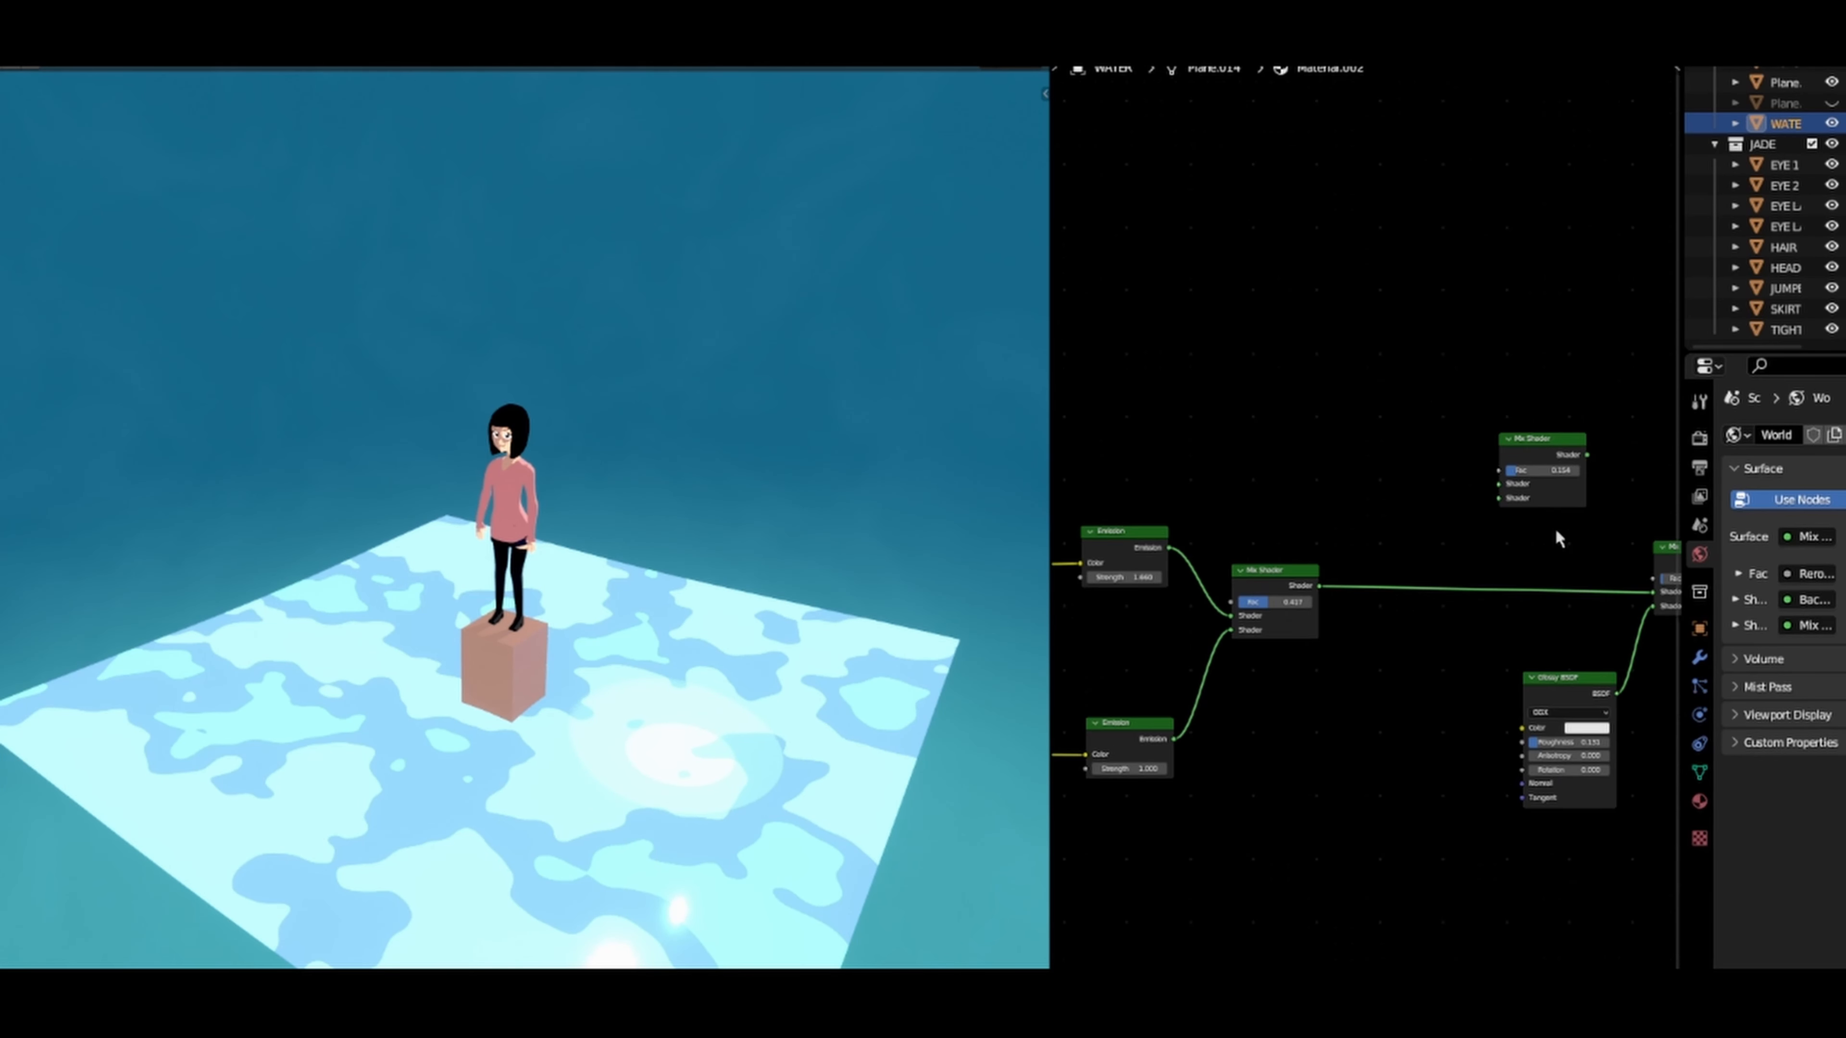
pyautogui.moveTo(1557, 538); pyautogui.dragTo(1343, 462, button='middle')
pyautogui.scroll(4, 1343, 462)
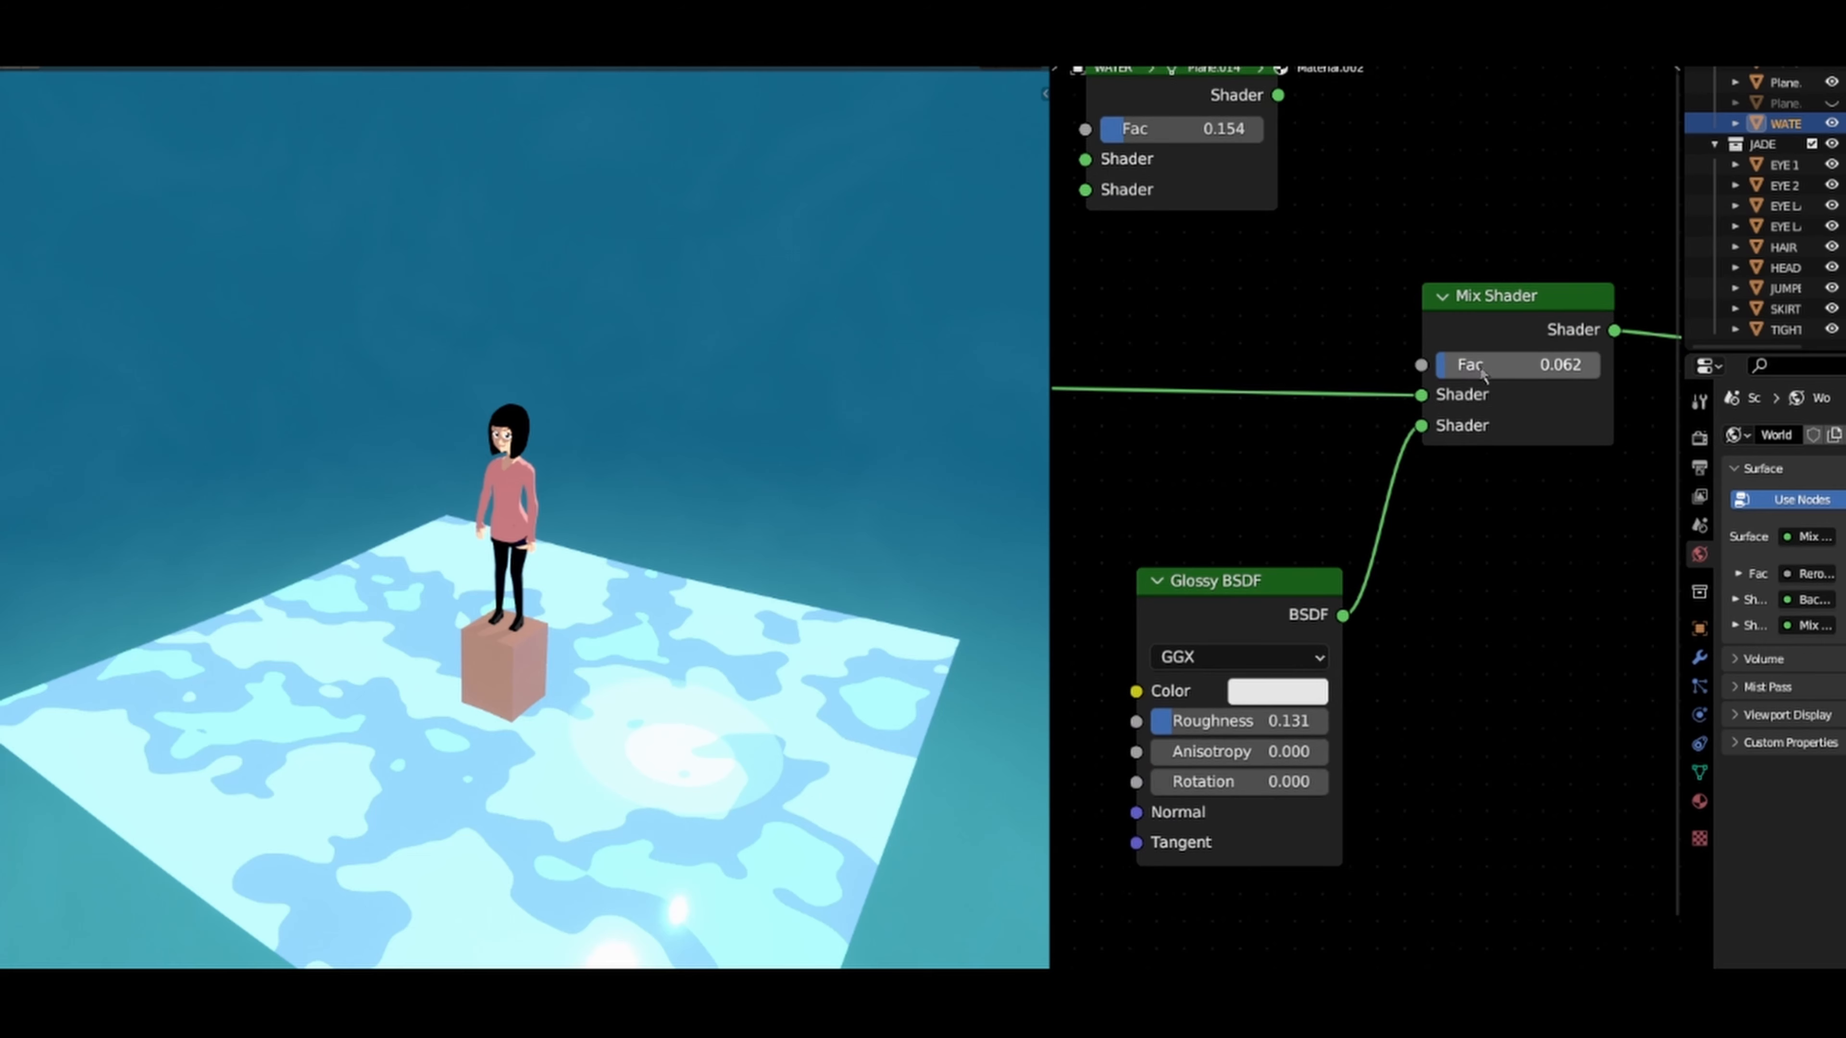
pyautogui.moveTo(1482, 372); pyautogui.dragTo(1531, 372)
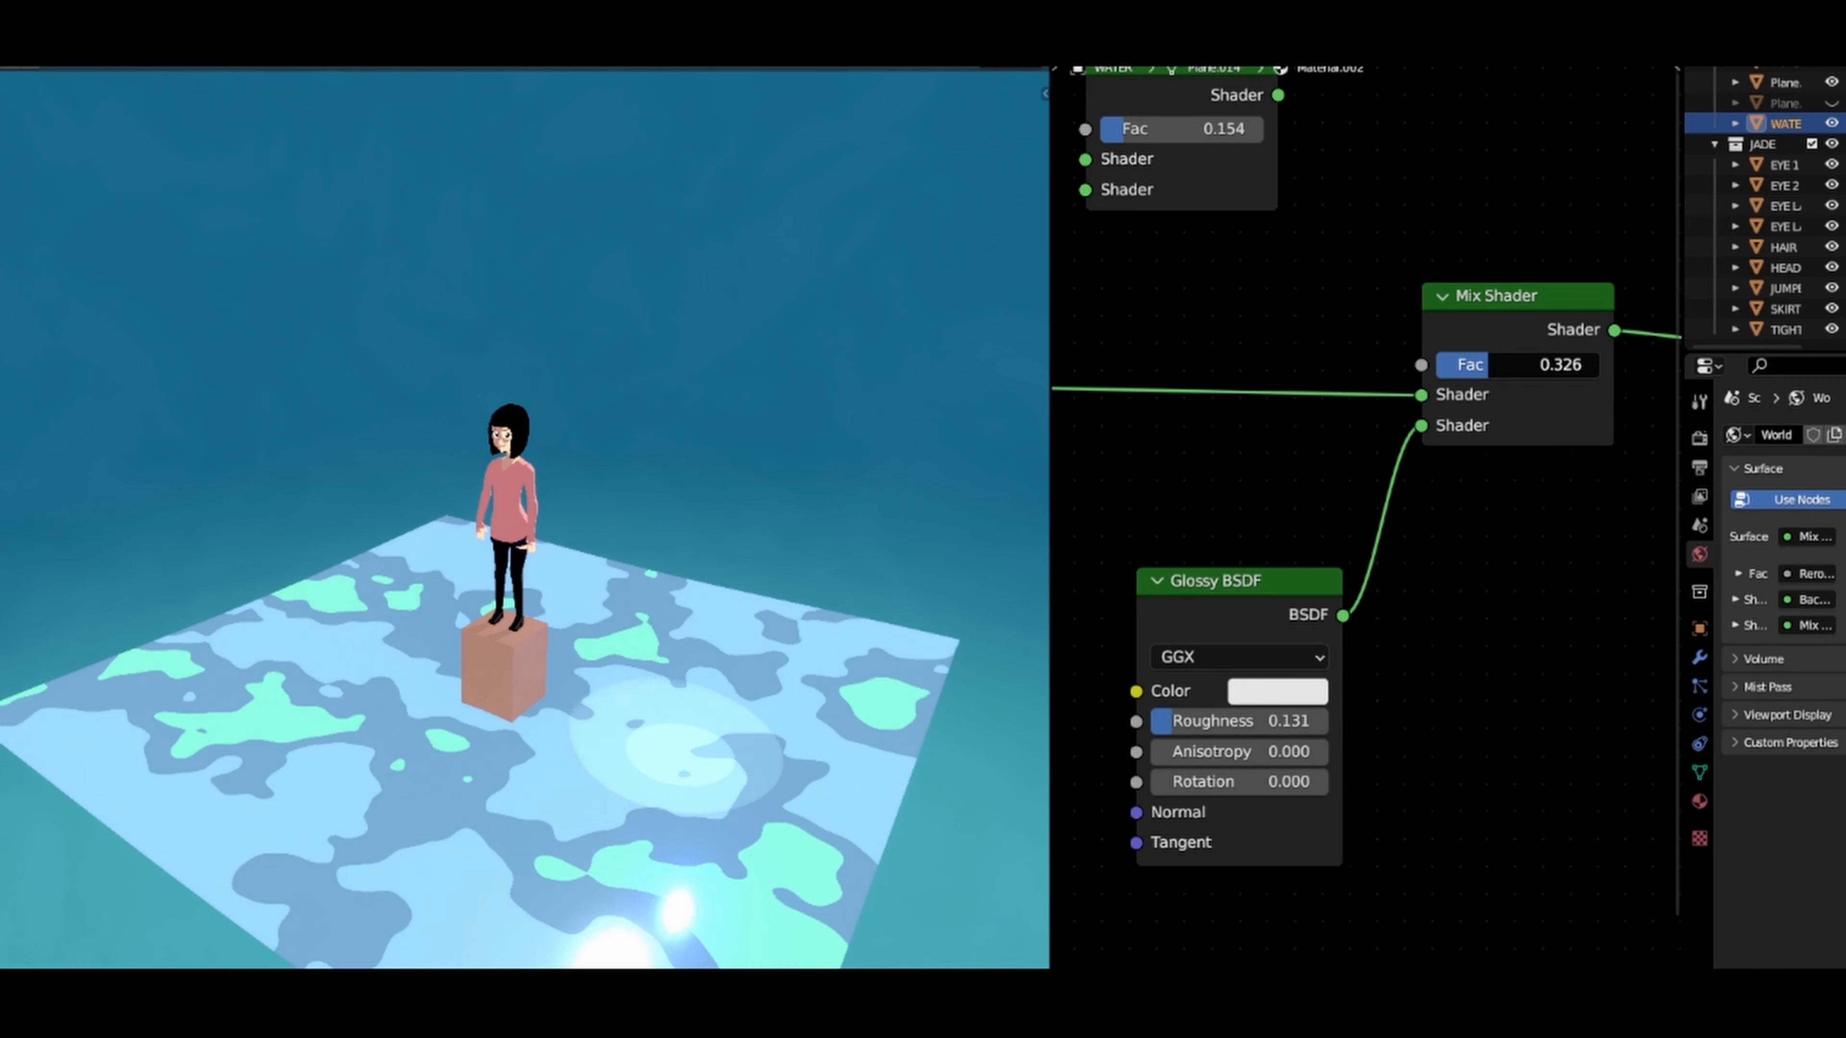
pyautogui.moveTo(1522, 372); pyautogui.dragTo(1526, 372)
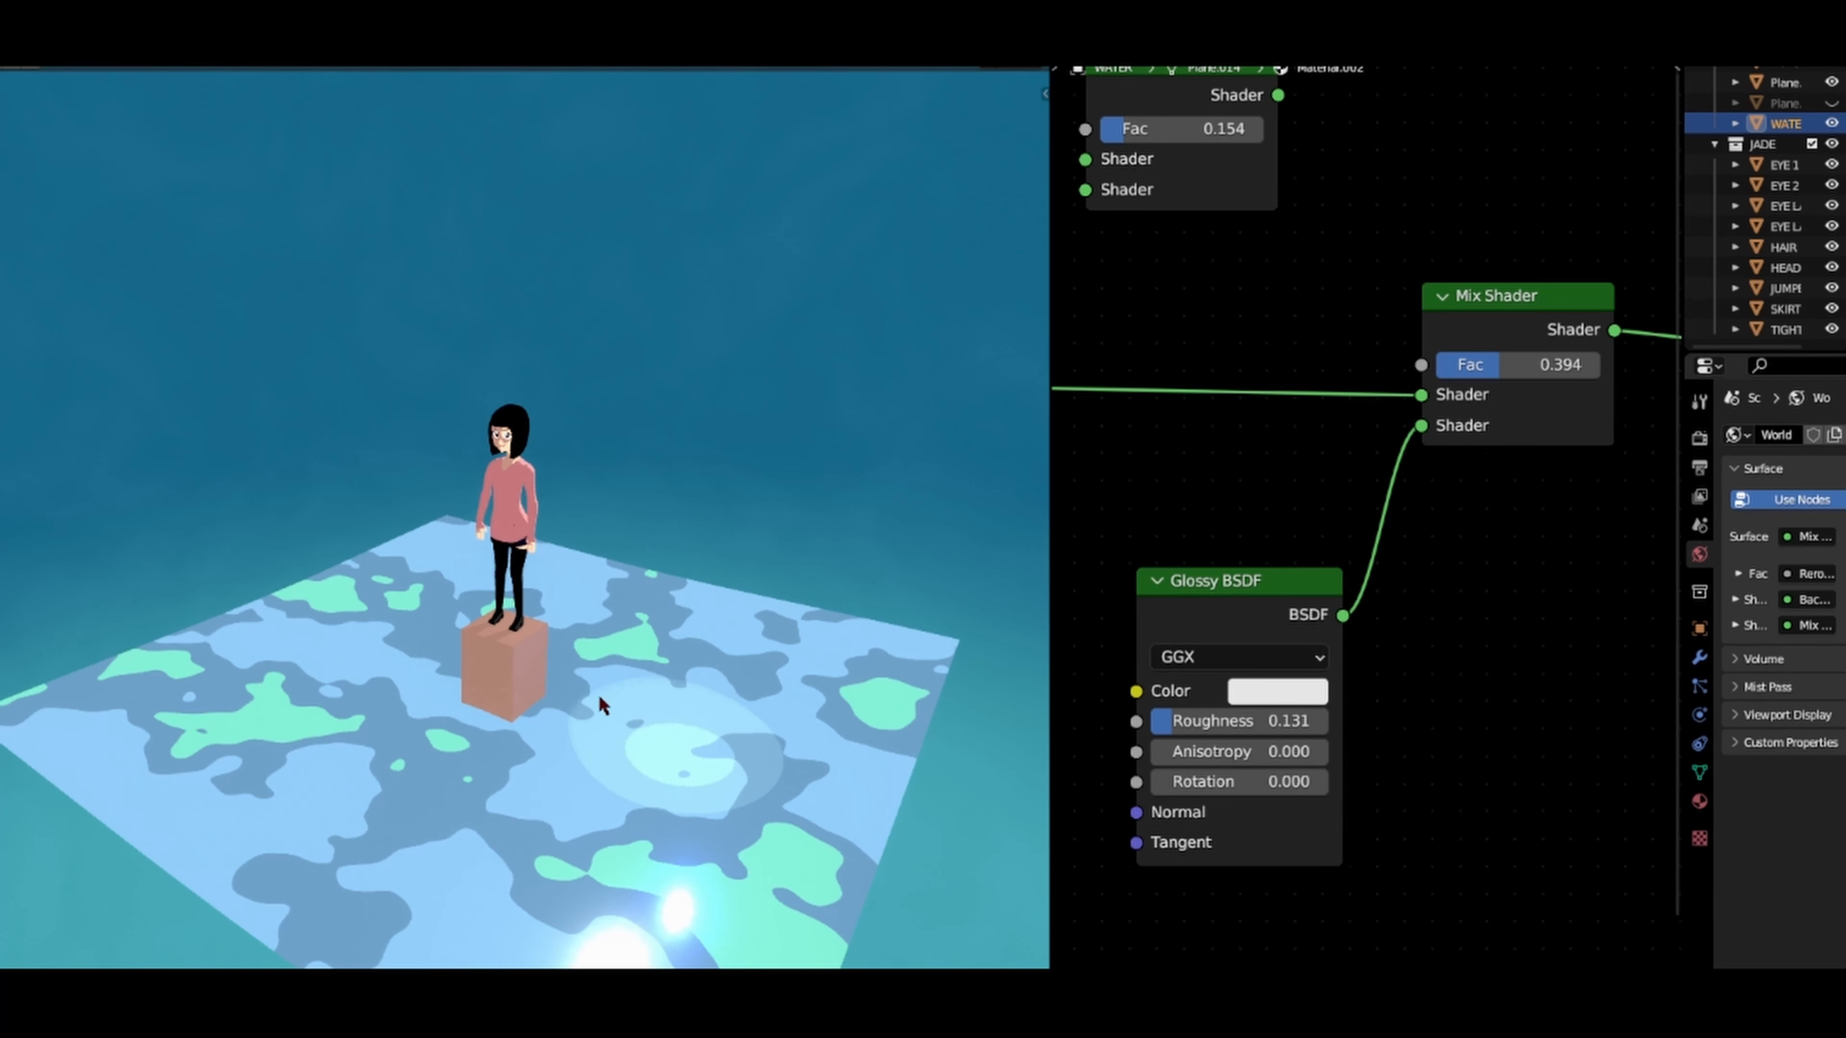
pyautogui.scroll(-4, 614, 734)
pyautogui.scroll(5, 547, 650)
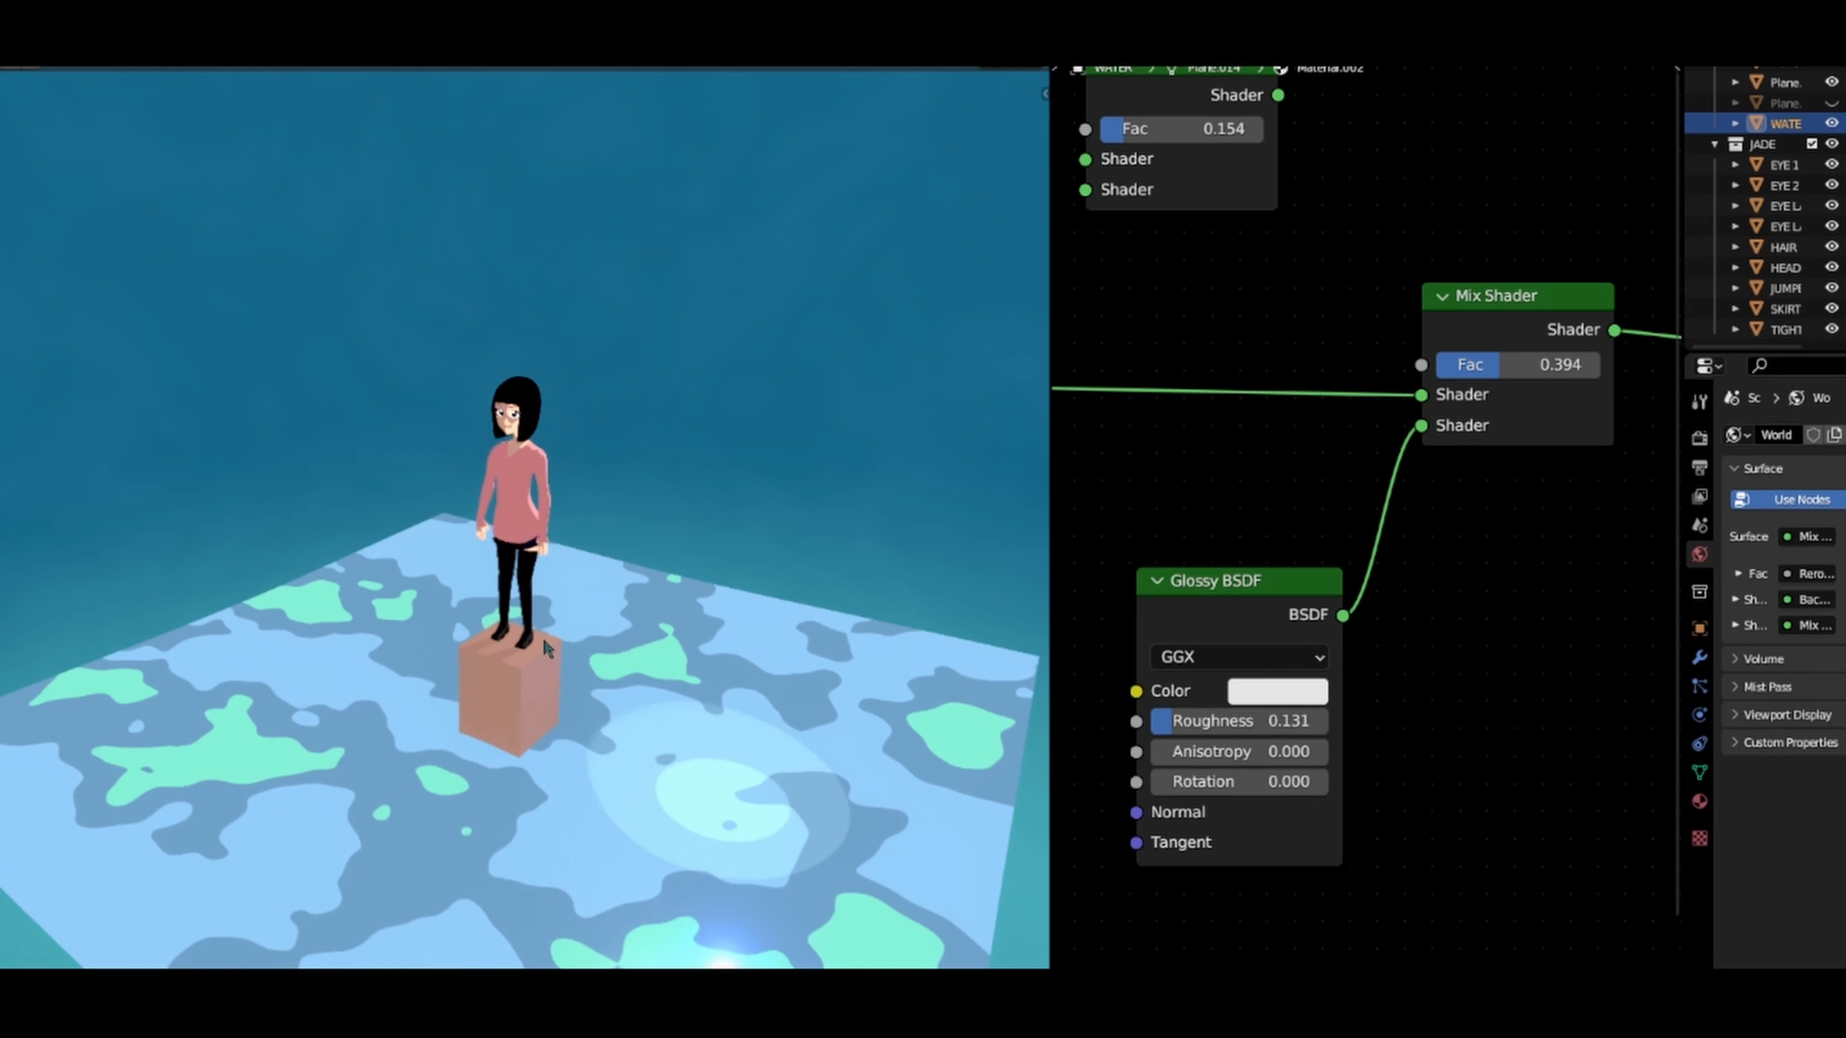
# Step: Lower the factor of the Mix Shader blending the two Emission nodes to about 0.246
pyautogui.scroll(-8, 1225, 549)
pyautogui.moveTo(1224, 551); pyautogui.dragTo(1508, 556, button='middle')
pyautogui.moveTo(1273, 571); pyautogui.dragTo(1529, 587, button='middle')
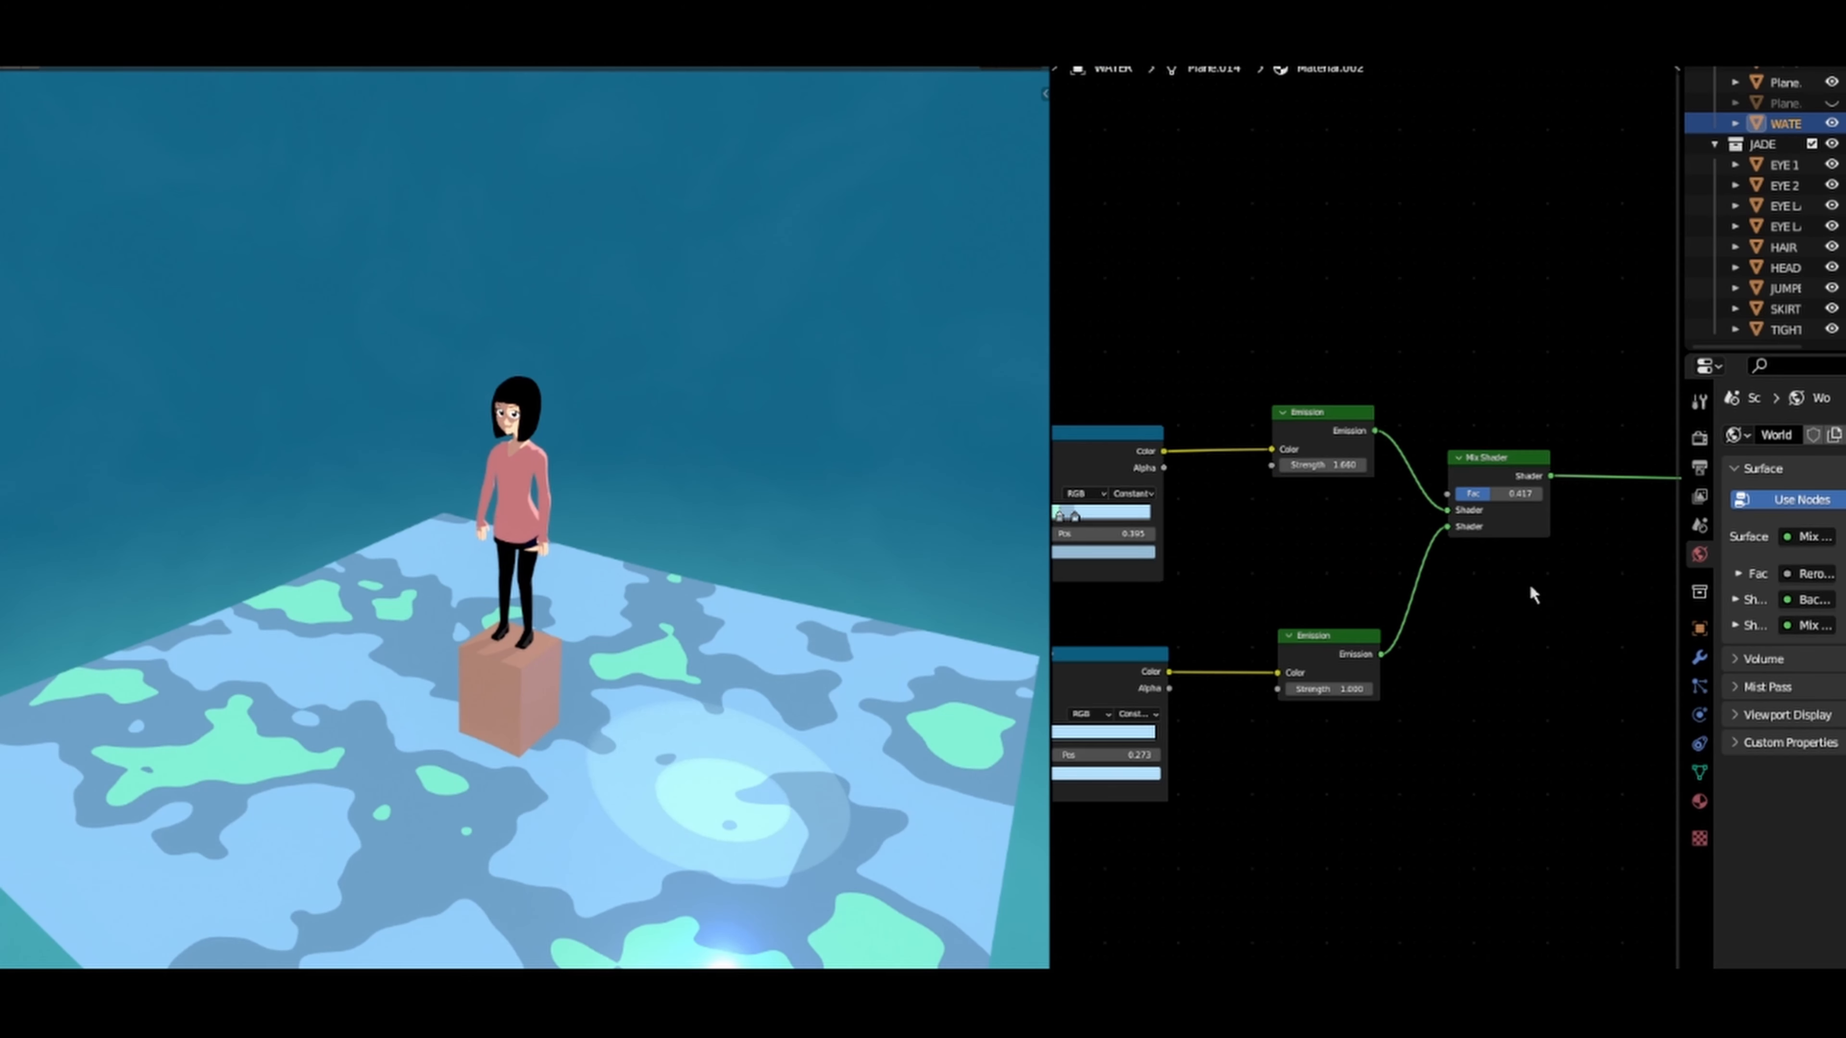
pyautogui.moveTo(1277, 608)
pyautogui.mouseDown(button='middle')
pyautogui.moveTo(1343, 595)
pyautogui.moveTo(1208, 678)
pyautogui.mouseUp(button='middle')
pyautogui.scroll(7, 1357, 661)
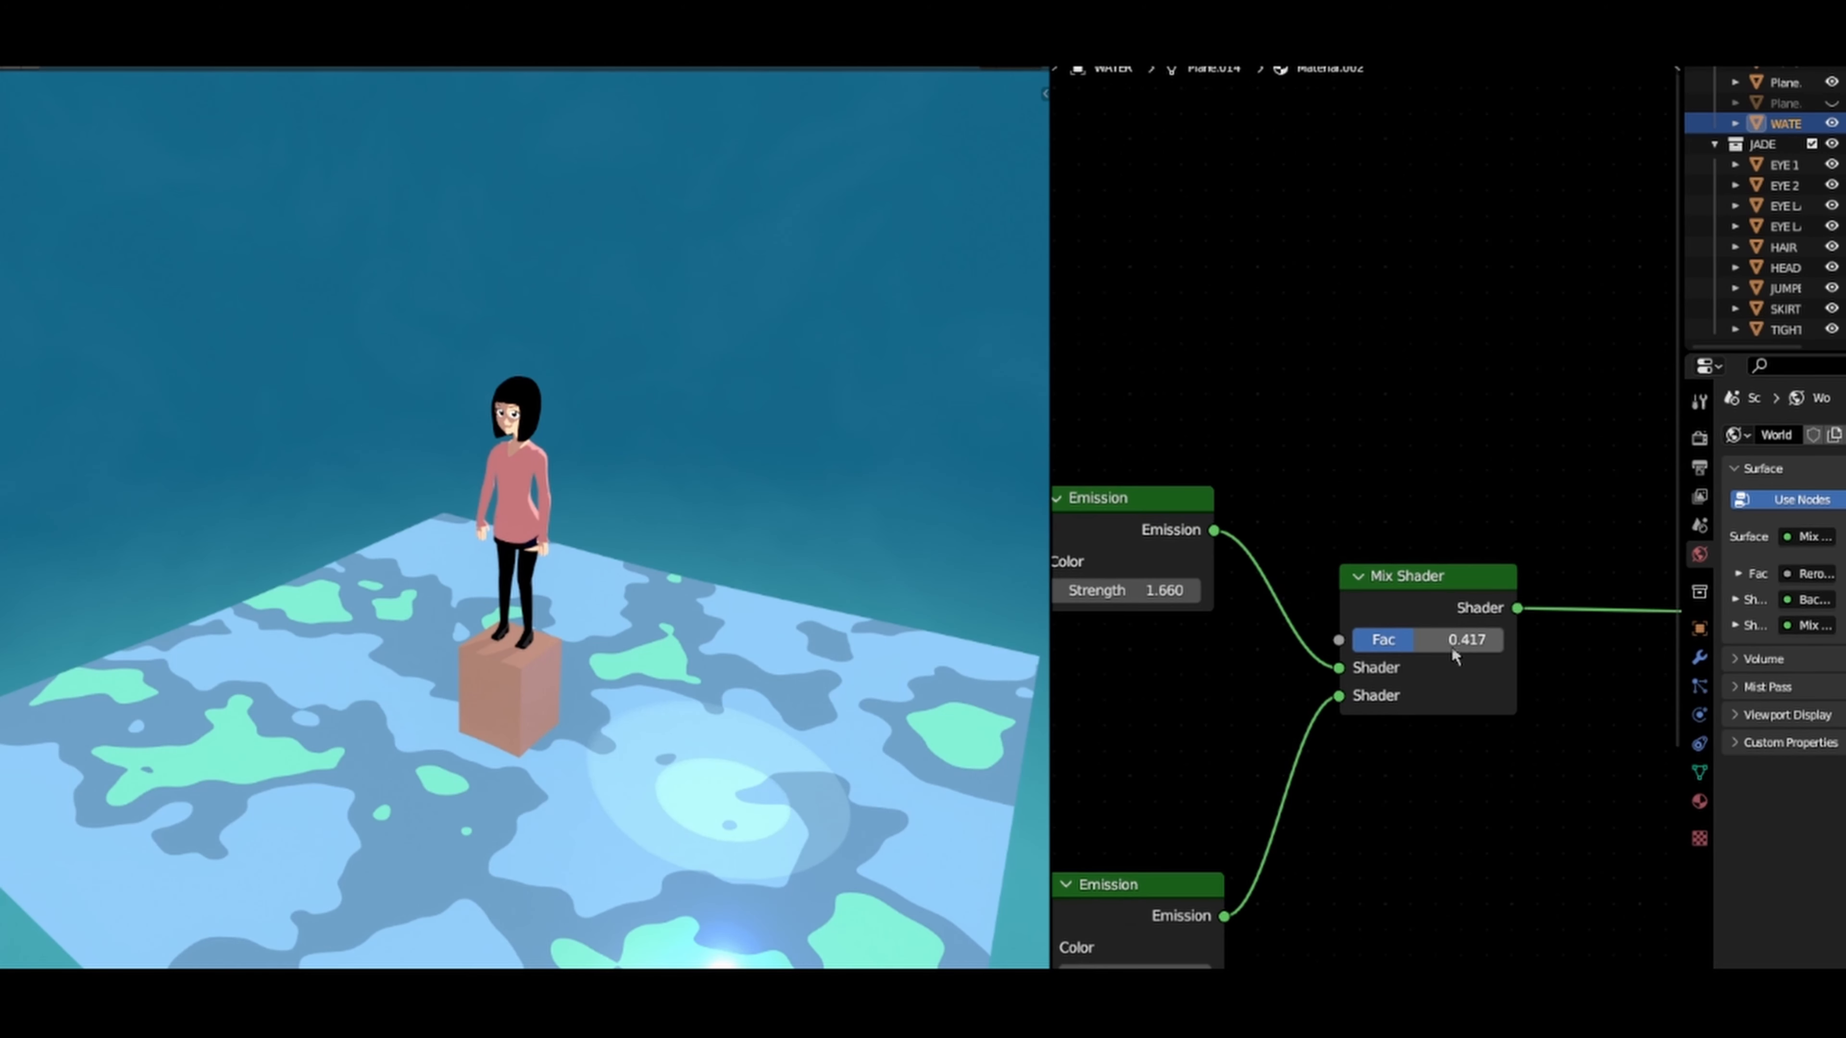
pyautogui.moveTo(1407, 650)
pyautogui.mouseDown()
pyautogui.moveTo(1433, 649)
pyautogui.moveTo(1395, 640)
pyautogui.mouseUp()
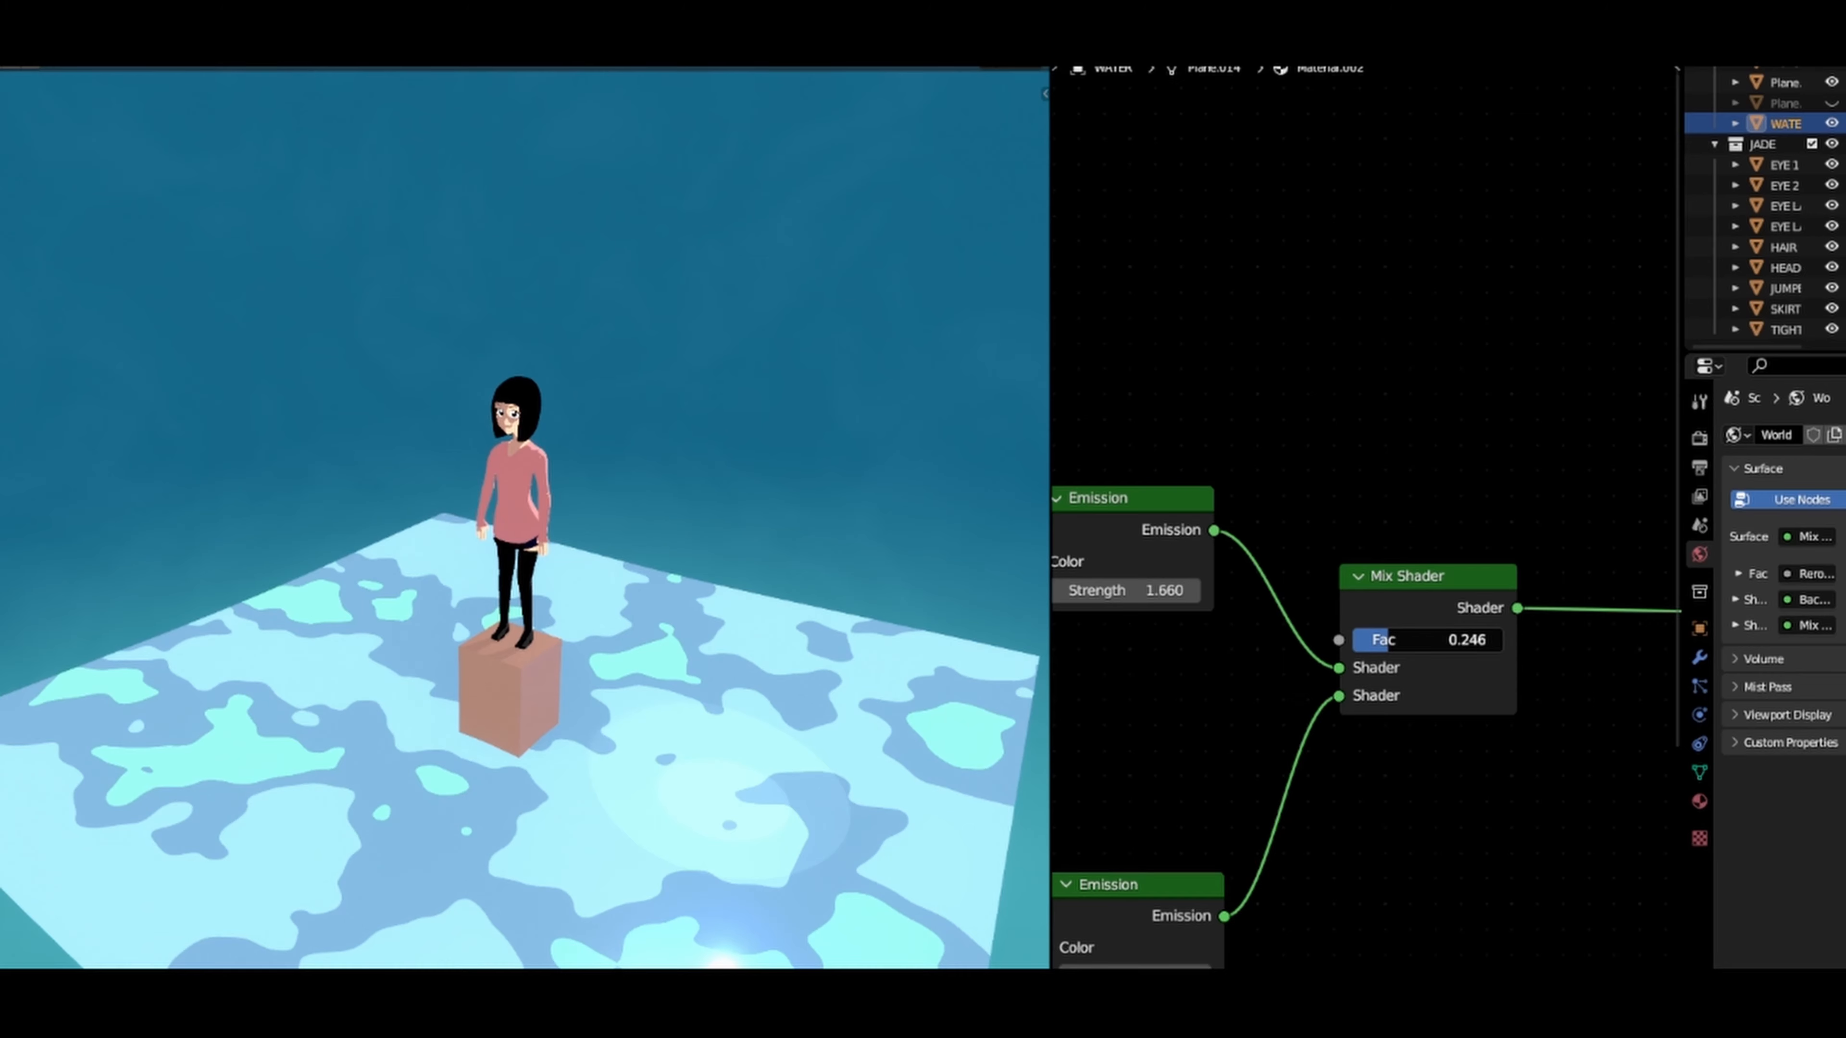
pyautogui.moveTo(1388, 640); pyautogui.dragTo(1381, 639)
# Step: Brighten the dark blue first stop of the lower Color Ramp to saturation 0.822 and value 0.524
pyautogui.scroll(-4, 1269, 711)
pyautogui.moveTo(1187, 669); pyautogui.dragTo(1375, 607, button='middle')
pyautogui.moveTo(1269, 634); pyautogui.dragTo(1468, 597, button='middle')
pyautogui.scroll(6, 1400, 505)
pyautogui.moveTo(1345, 786); pyautogui.dragTo(1338, 479, button='middle')
pyautogui.scroll(5, 1351, 517)
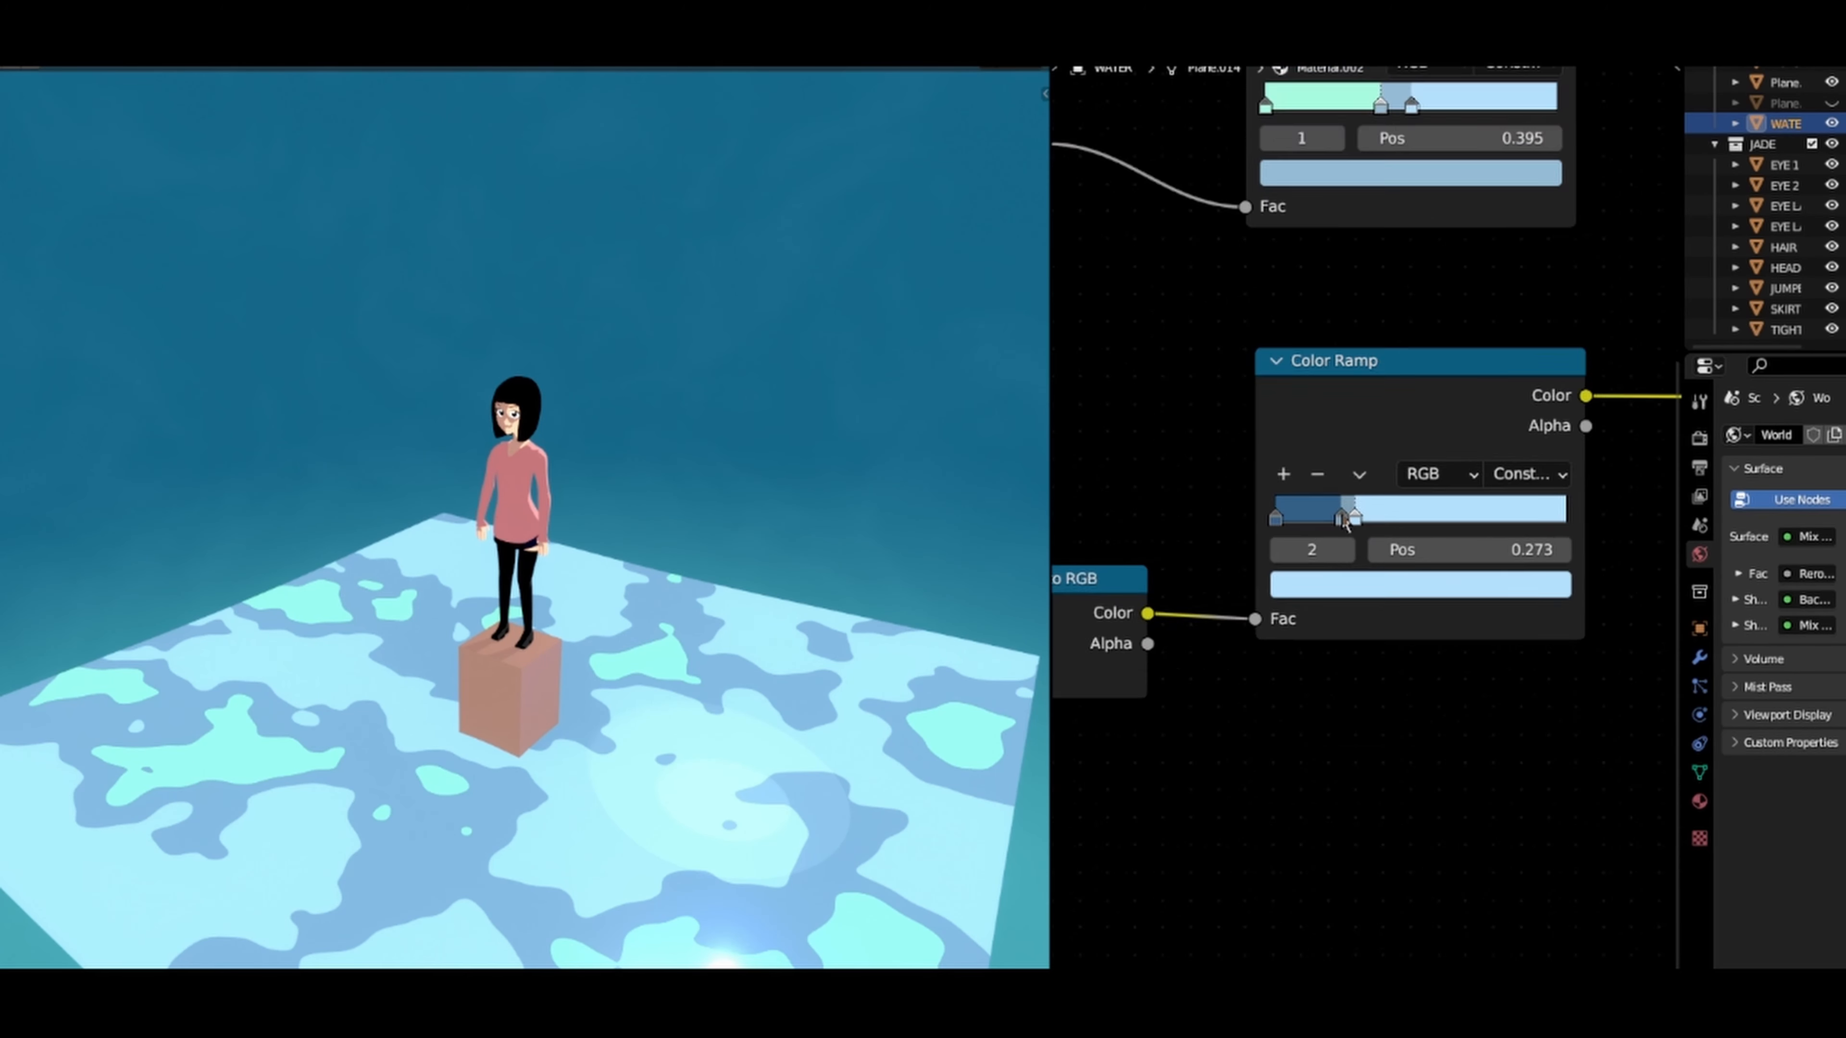
pyautogui.click(1265, 514)
pyautogui.click(1306, 602)
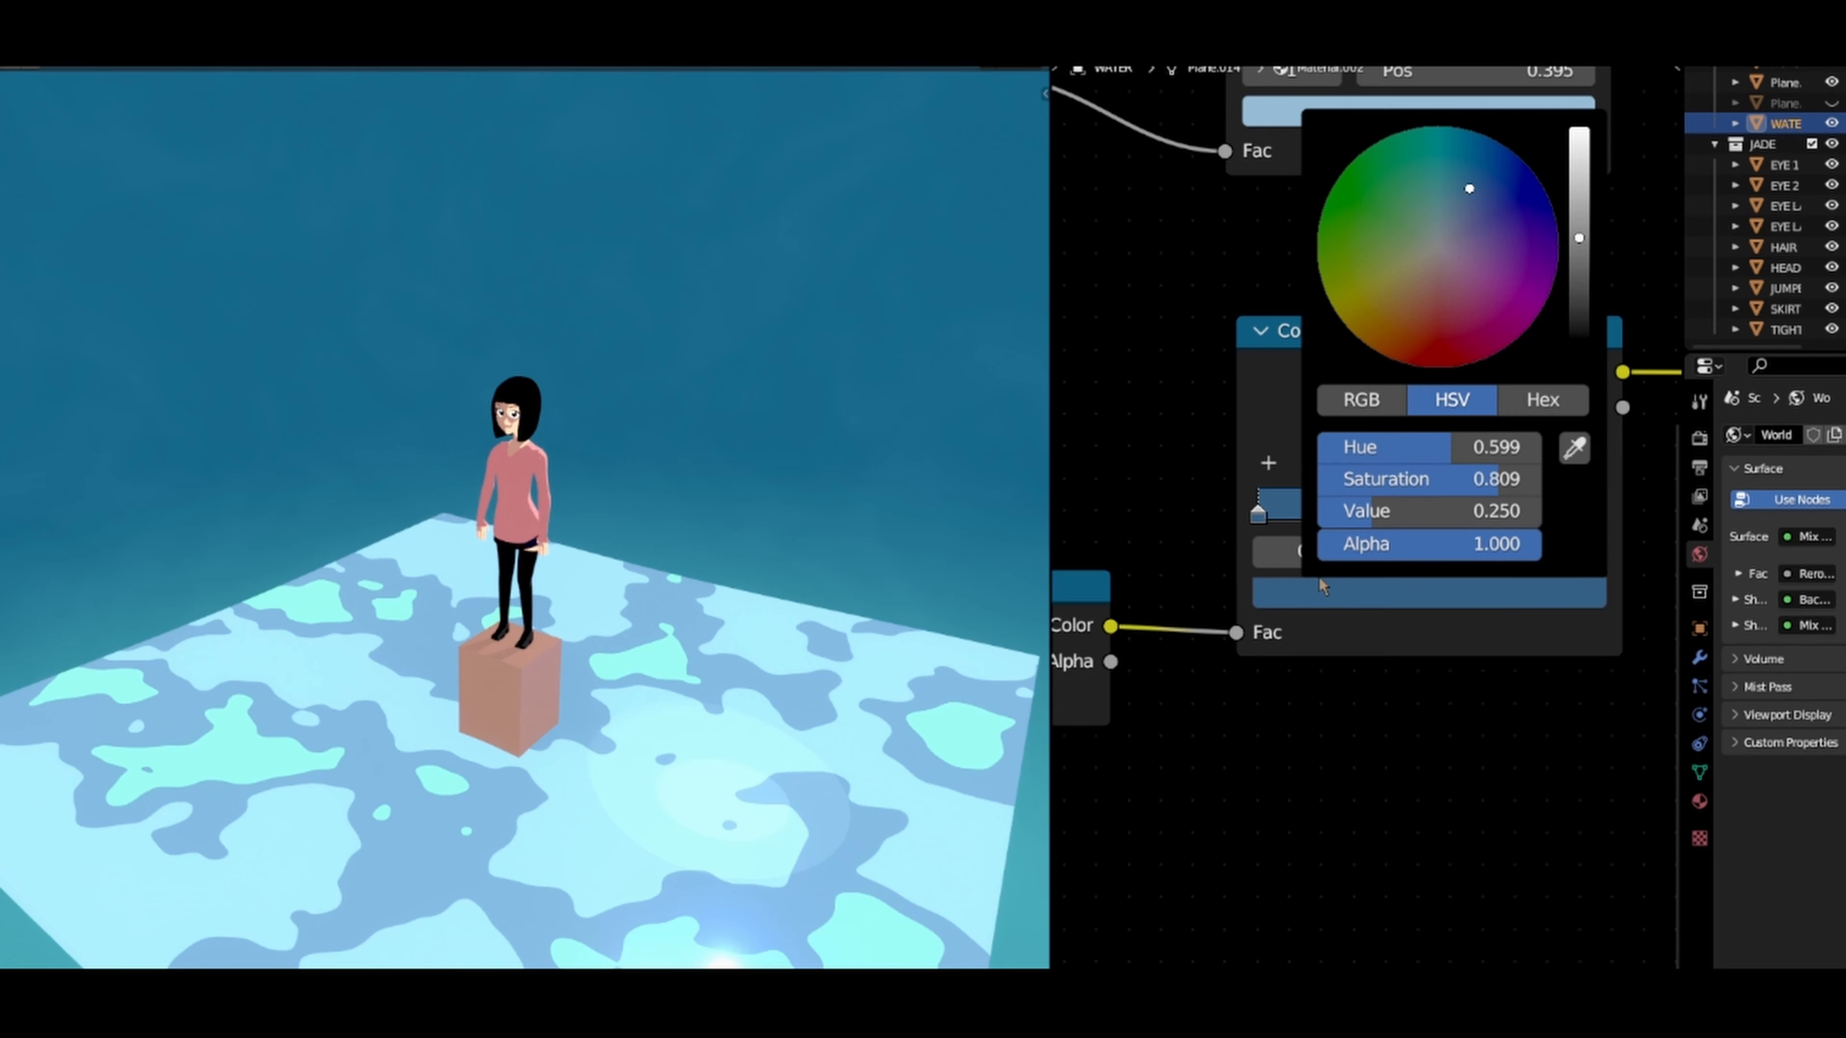
pyautogui.moveTo(1580, 242); pyautogui.dragTo(1580, 184)
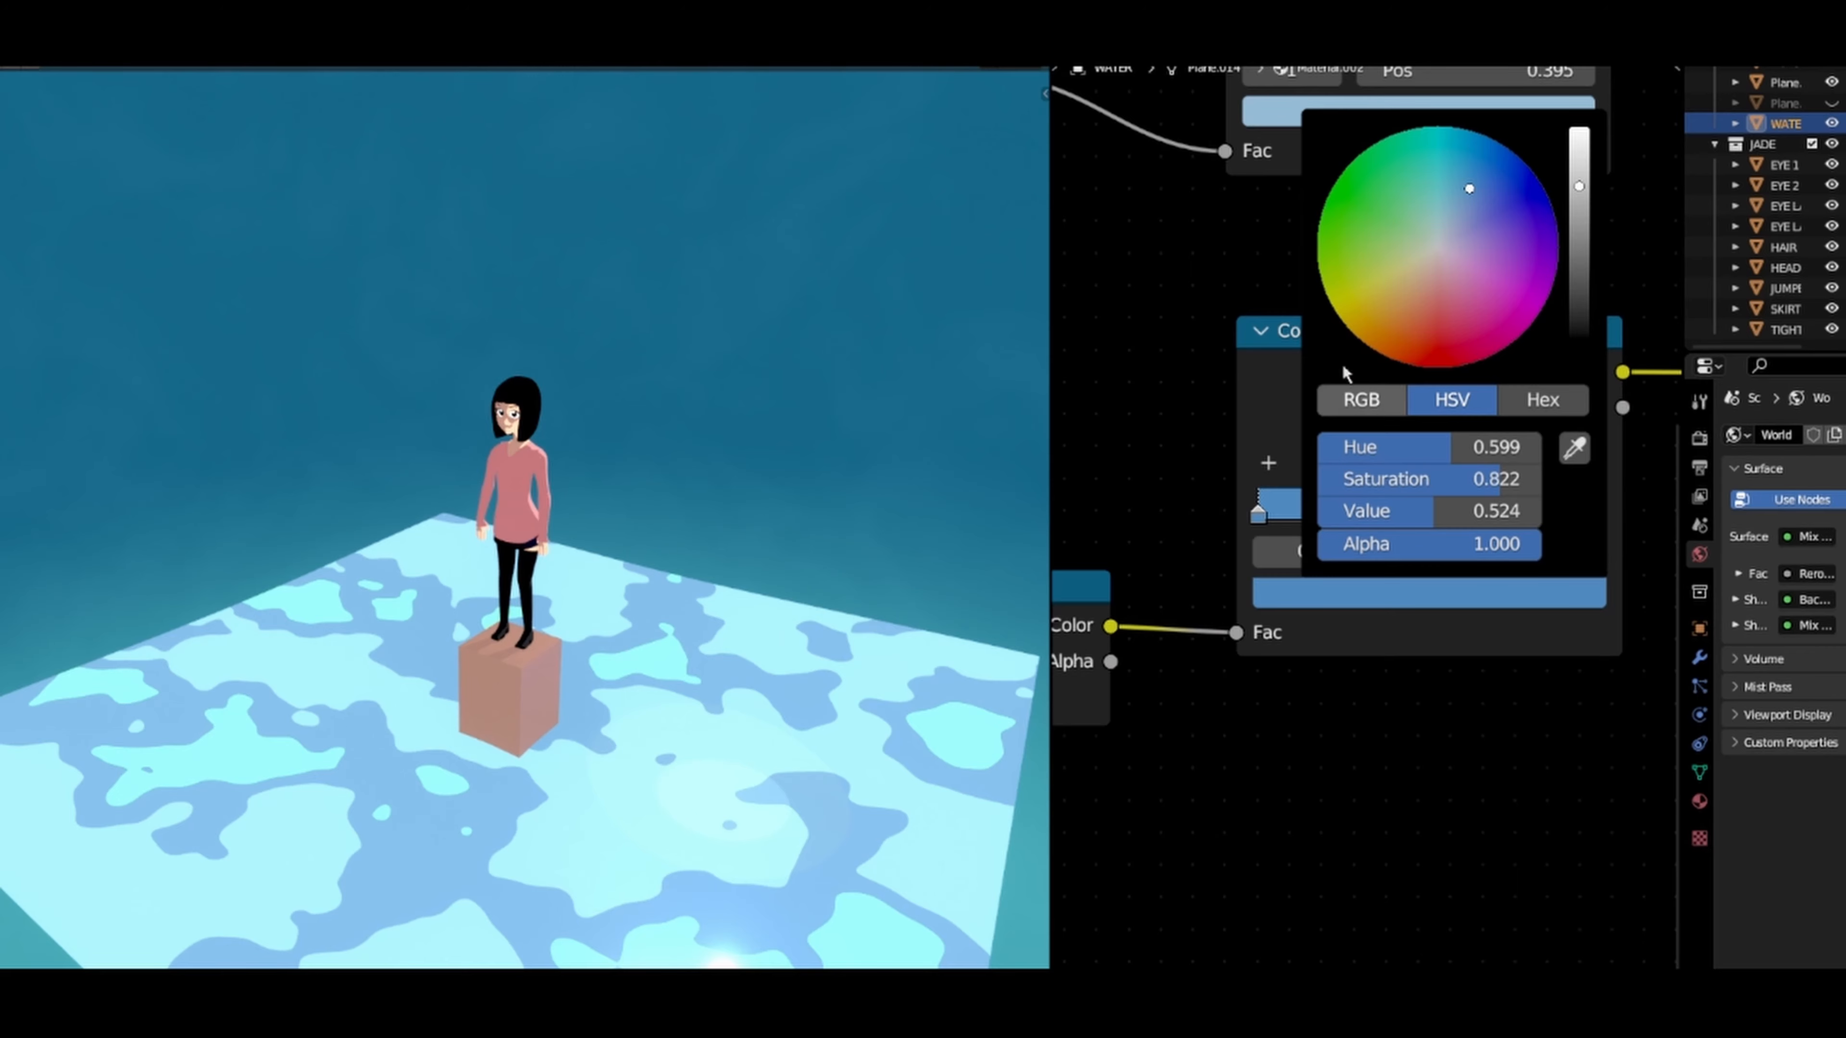
# Step: Lighten the blue of the middle stop in the water's upper Color Ramp
pyautogui.moveTo(1245, 269); pyautogui.dragTo(1185, 602, button='middle')
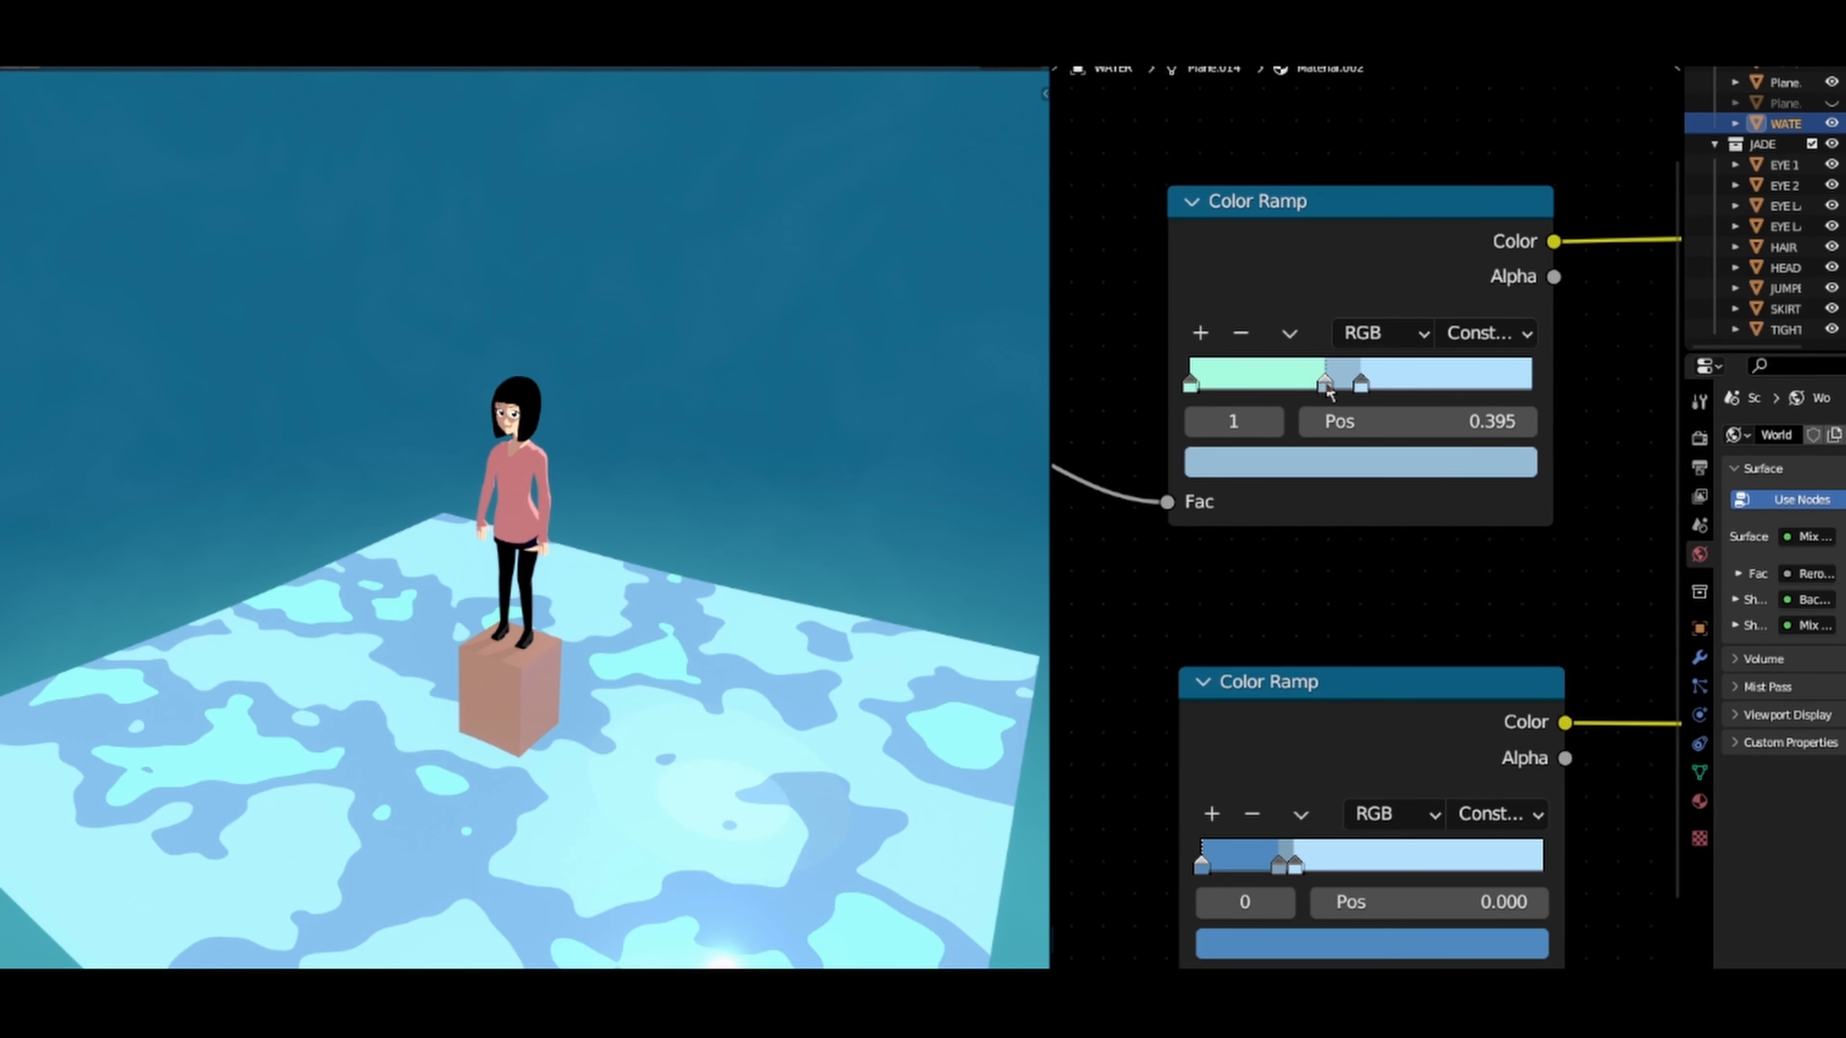
pyautogui.click(1323, 455)
pyautogui.click(1343, 469)
pyautogui.click(1446, 469)
pyautogui.moveTo(1461, 532); pyautogui.dragTo(1461, 520)
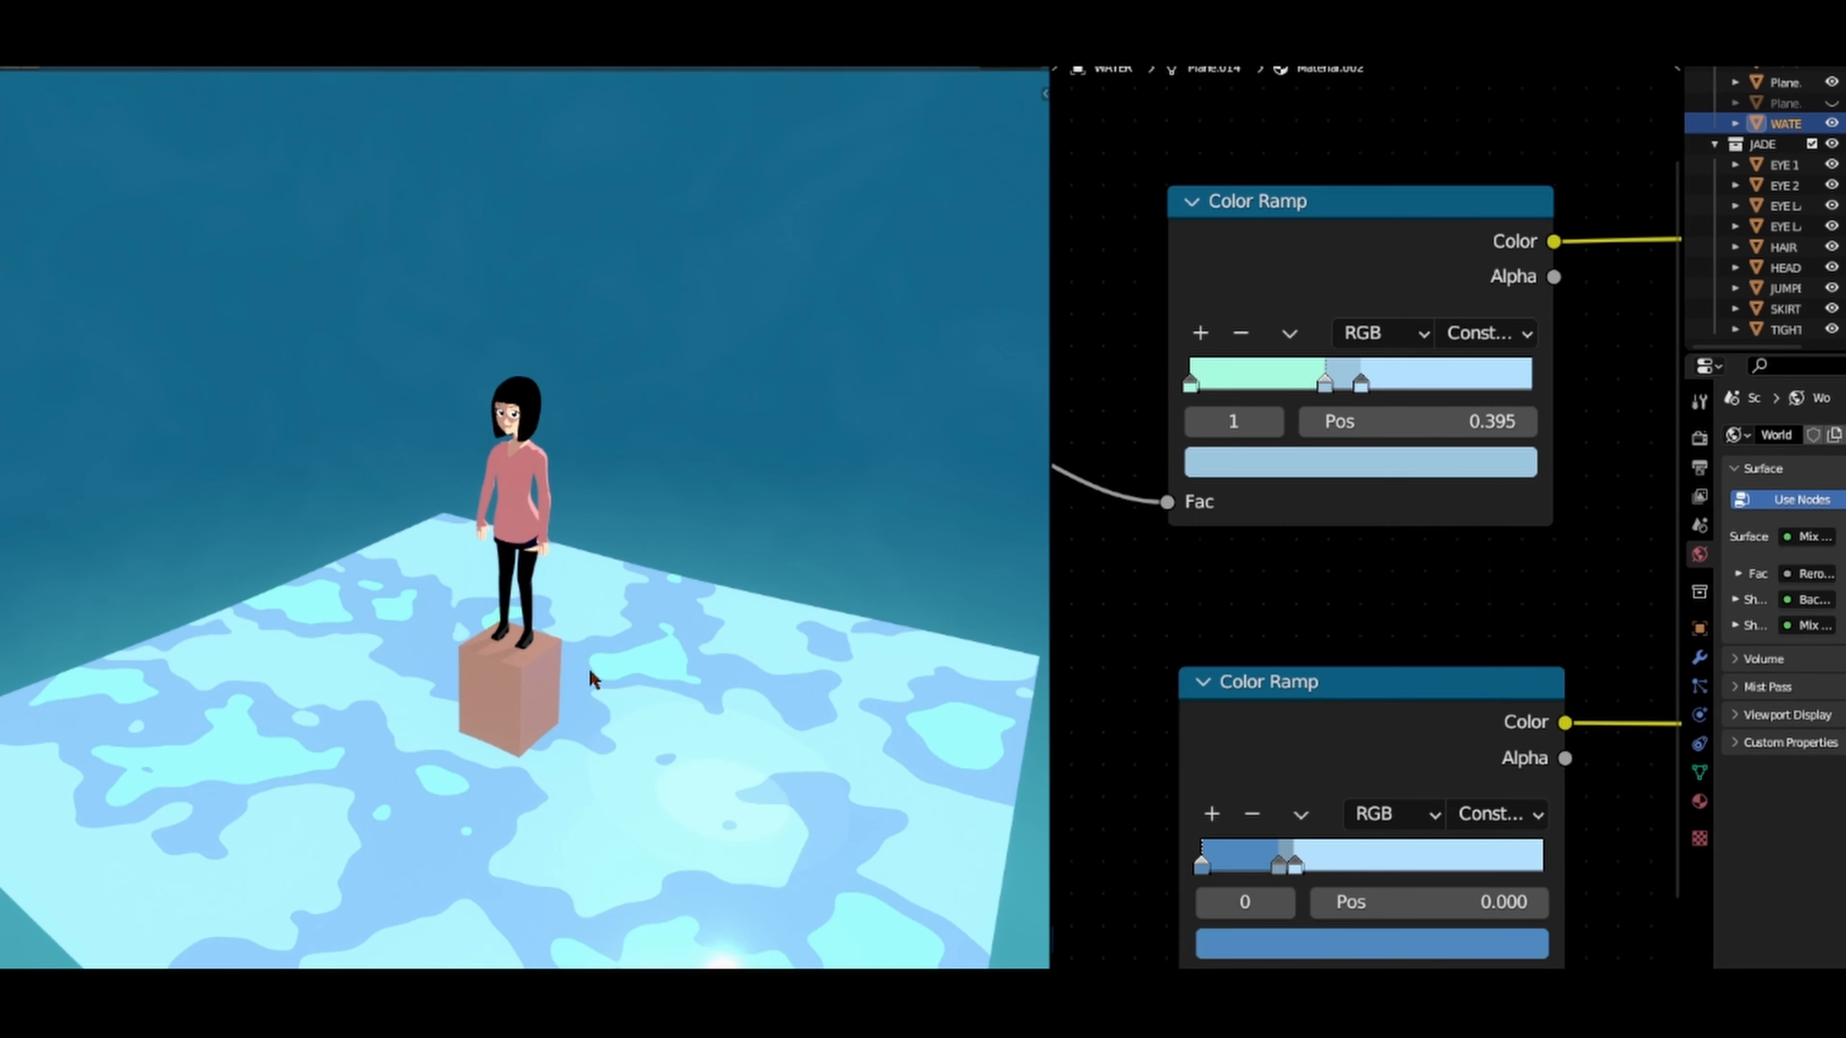
pyautogui.moveTo(614, 644); pyautogui.dragTo(565, 585, button='middle')
pyautogui.scroll(3, 564, 578)
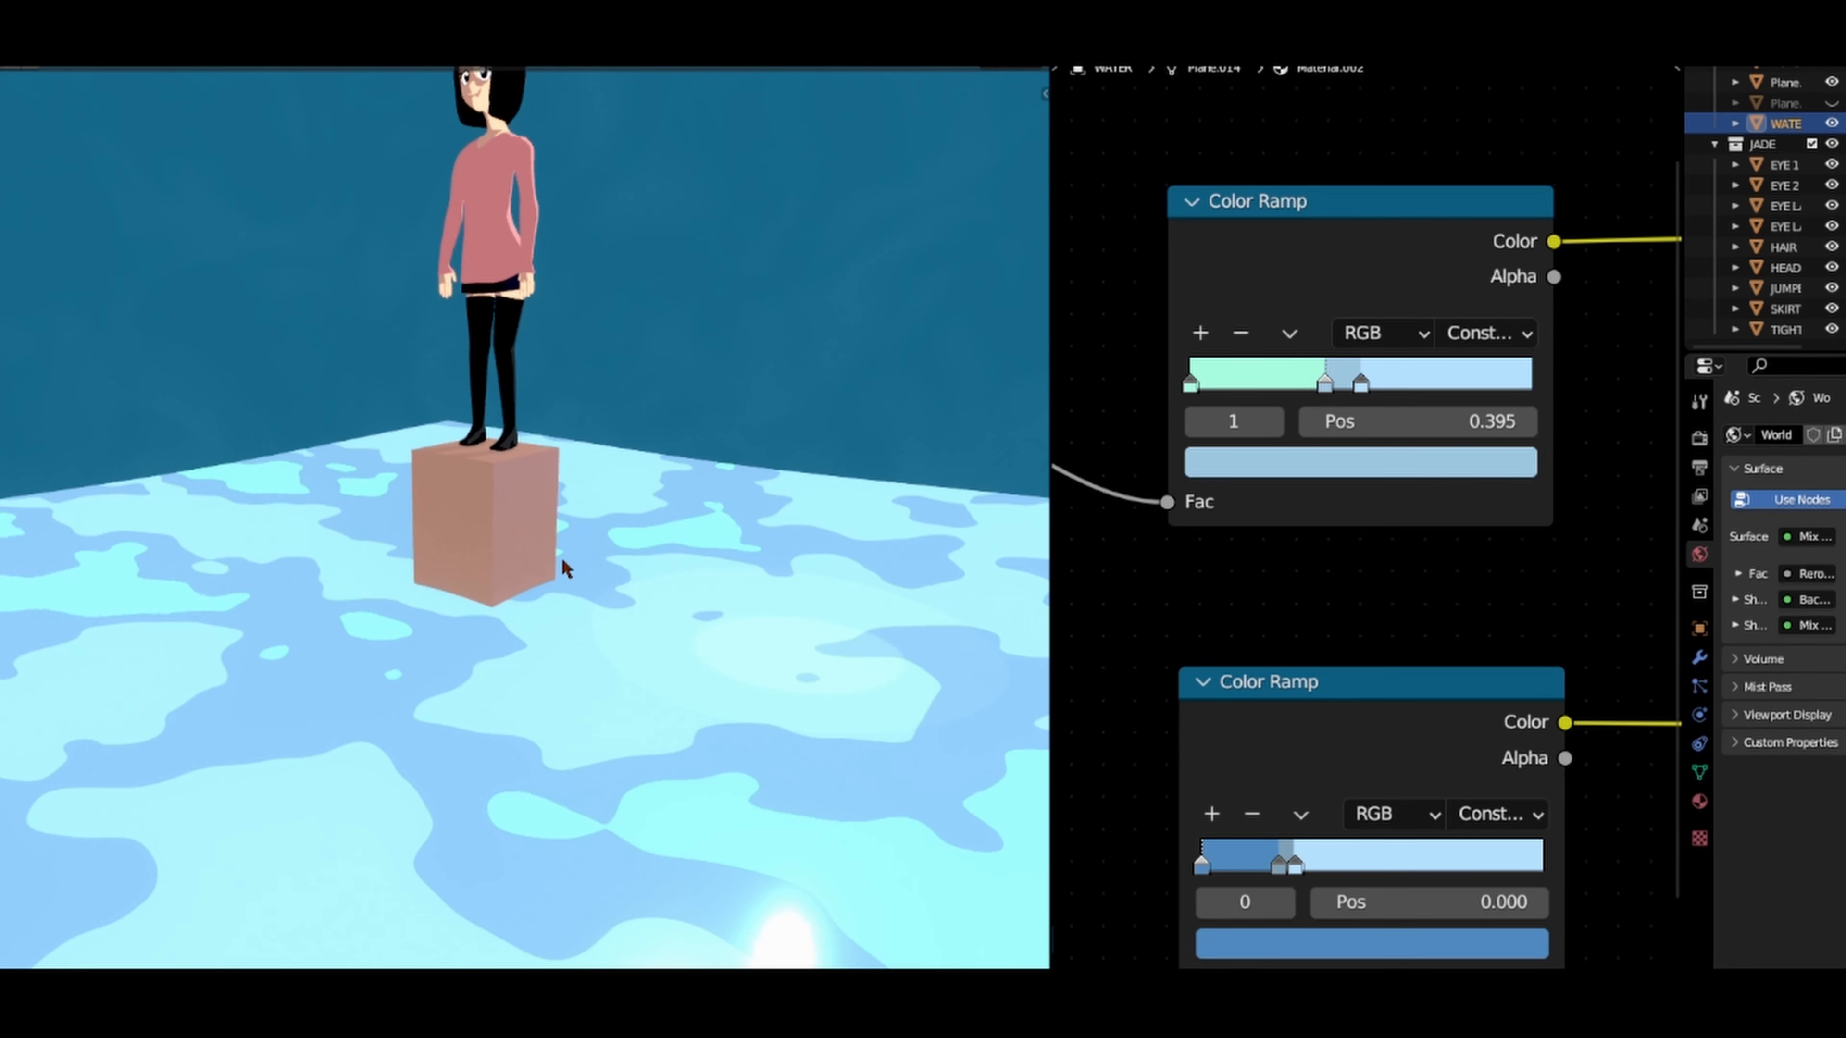
pyautogui.scroll(-4, 566, 559)
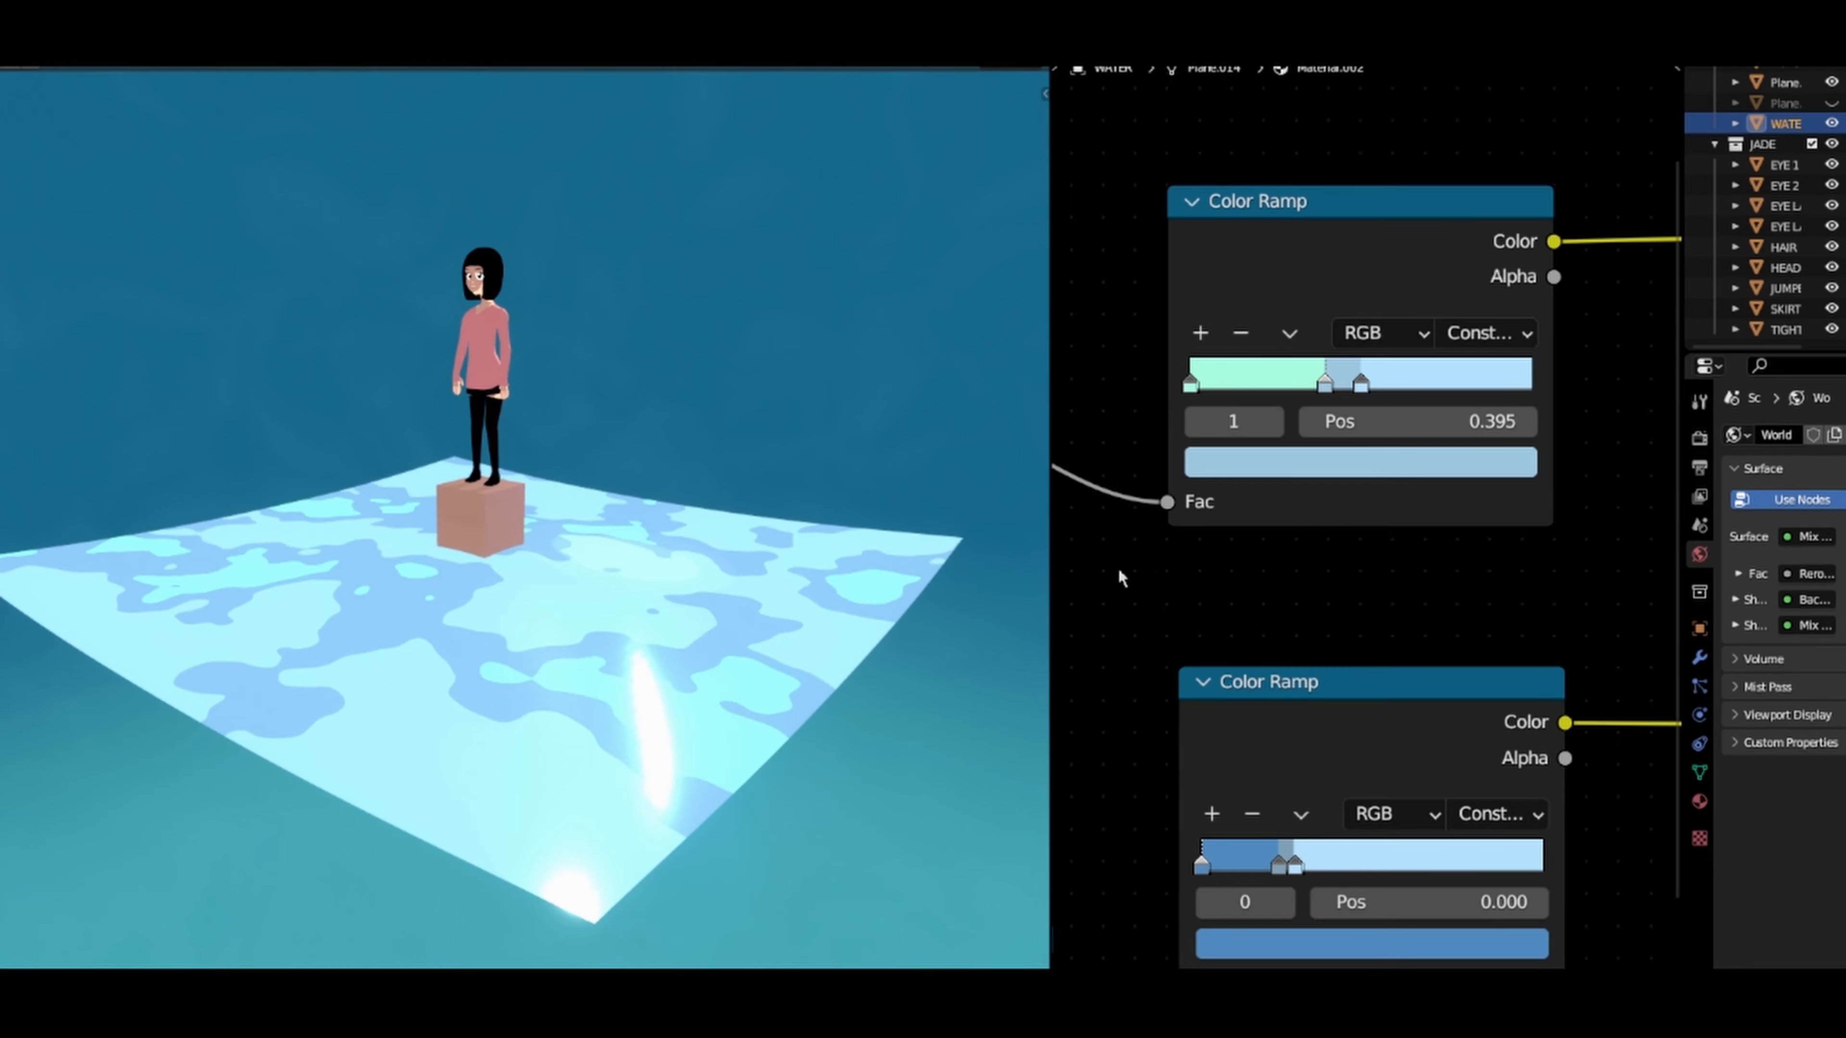
# Step: Examine the Mapping and Noise Texture nodes that drive the water pattern
pyautogui.scroll(-2, 1224, 639)
pyautogui.moveTo(1224, 640); pyautogui.dragTo(1457, 574, button='middle')
pyautogui.scroll(-3, 1238, 613)
pyautogui.scroll(5, 1262, 671)
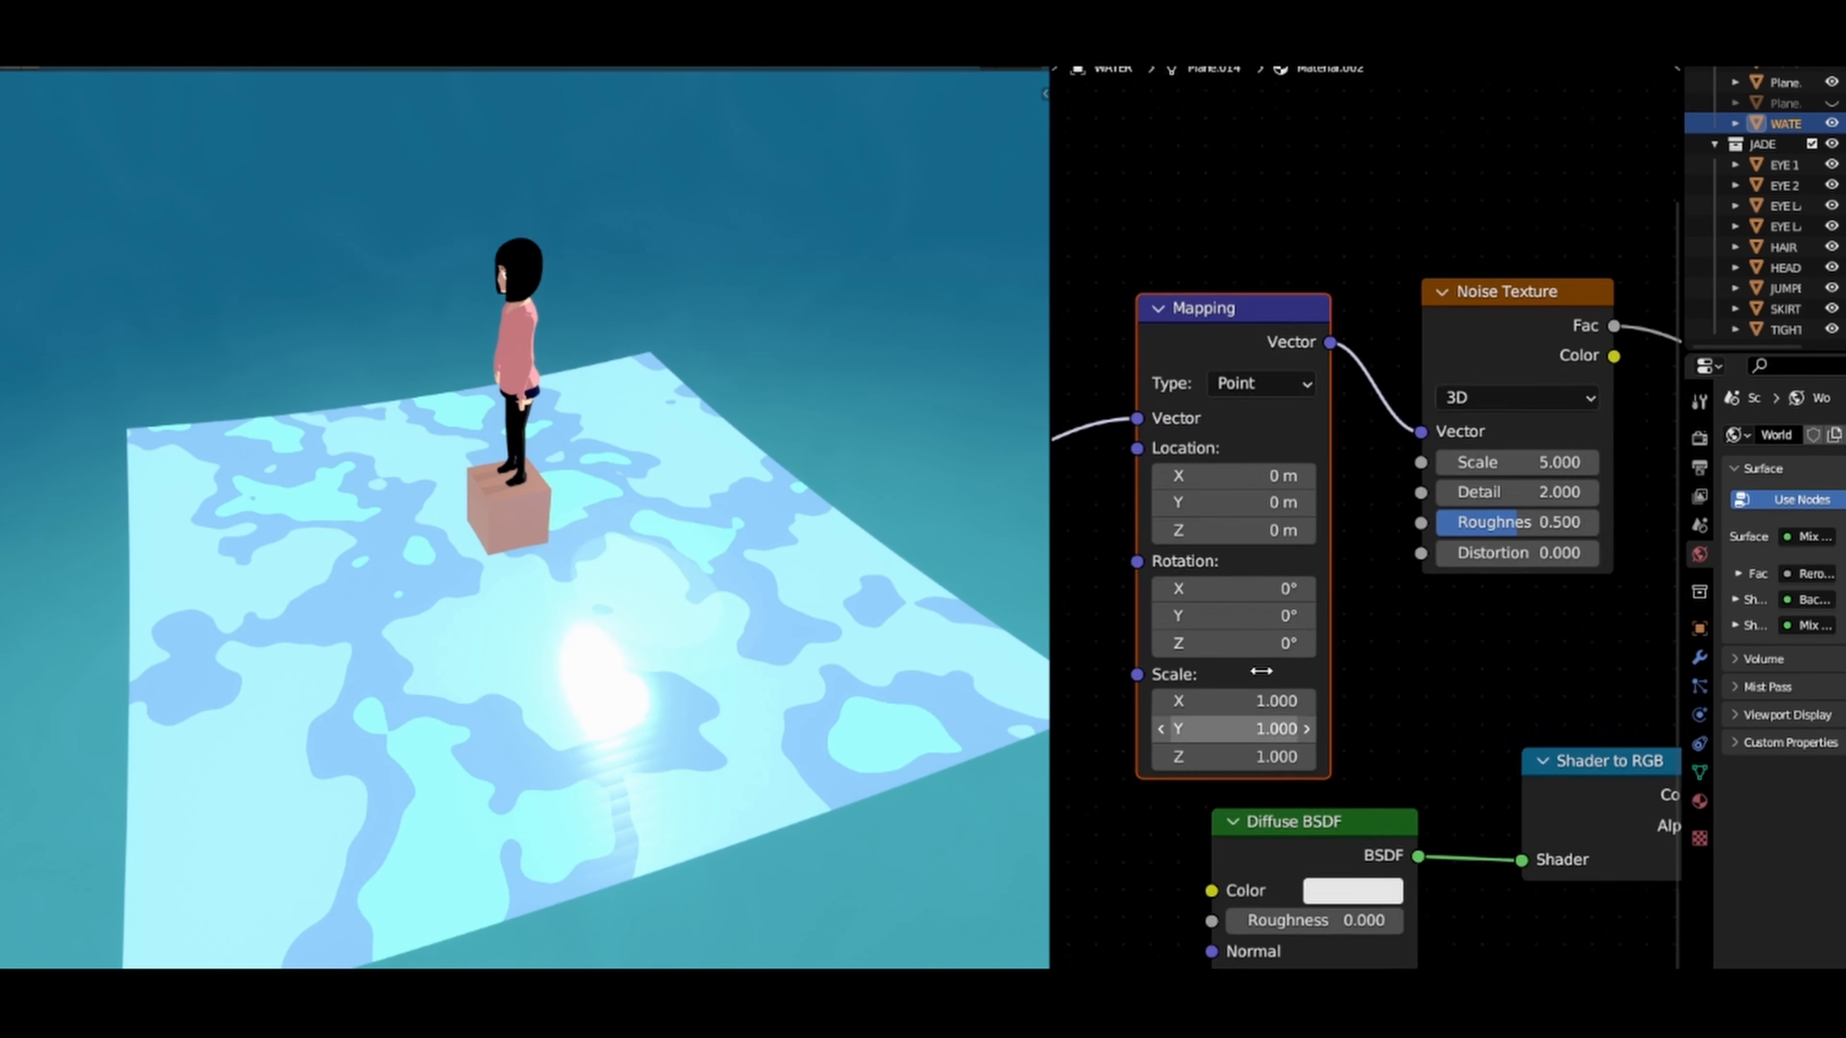
pyautogui.moveTo(1262, 671); pyautogui.dragTo(1302, 561, button='middle')
pyautogui.scroll(3, 1301, 561)
pyautogui.moveTo(1241, 591); pyautogui.dragTo(1191, 661)
pyautogui.scroll(-2, 1327, 520)
pyautogui.scroll(-3, 1330, 524)
# Step: In the upper Color Ramp, move the middle stop to 0.405 and bring the light blue stop closer to it
pyautogui.moveTo(1351, 447); pyautogui.dragTo(1132, 580, button='middle')
pyautogui.moveTo(1573, 420); pyautogui.dragTo(1377, 548, button='middle')
pyautogui.scroll(8, 1385, 532)
pyautogui.scroll(1, 1384, 525)
pyautogui.moveTo(1428, 539); pyautogui.dragTo(1401, 557)
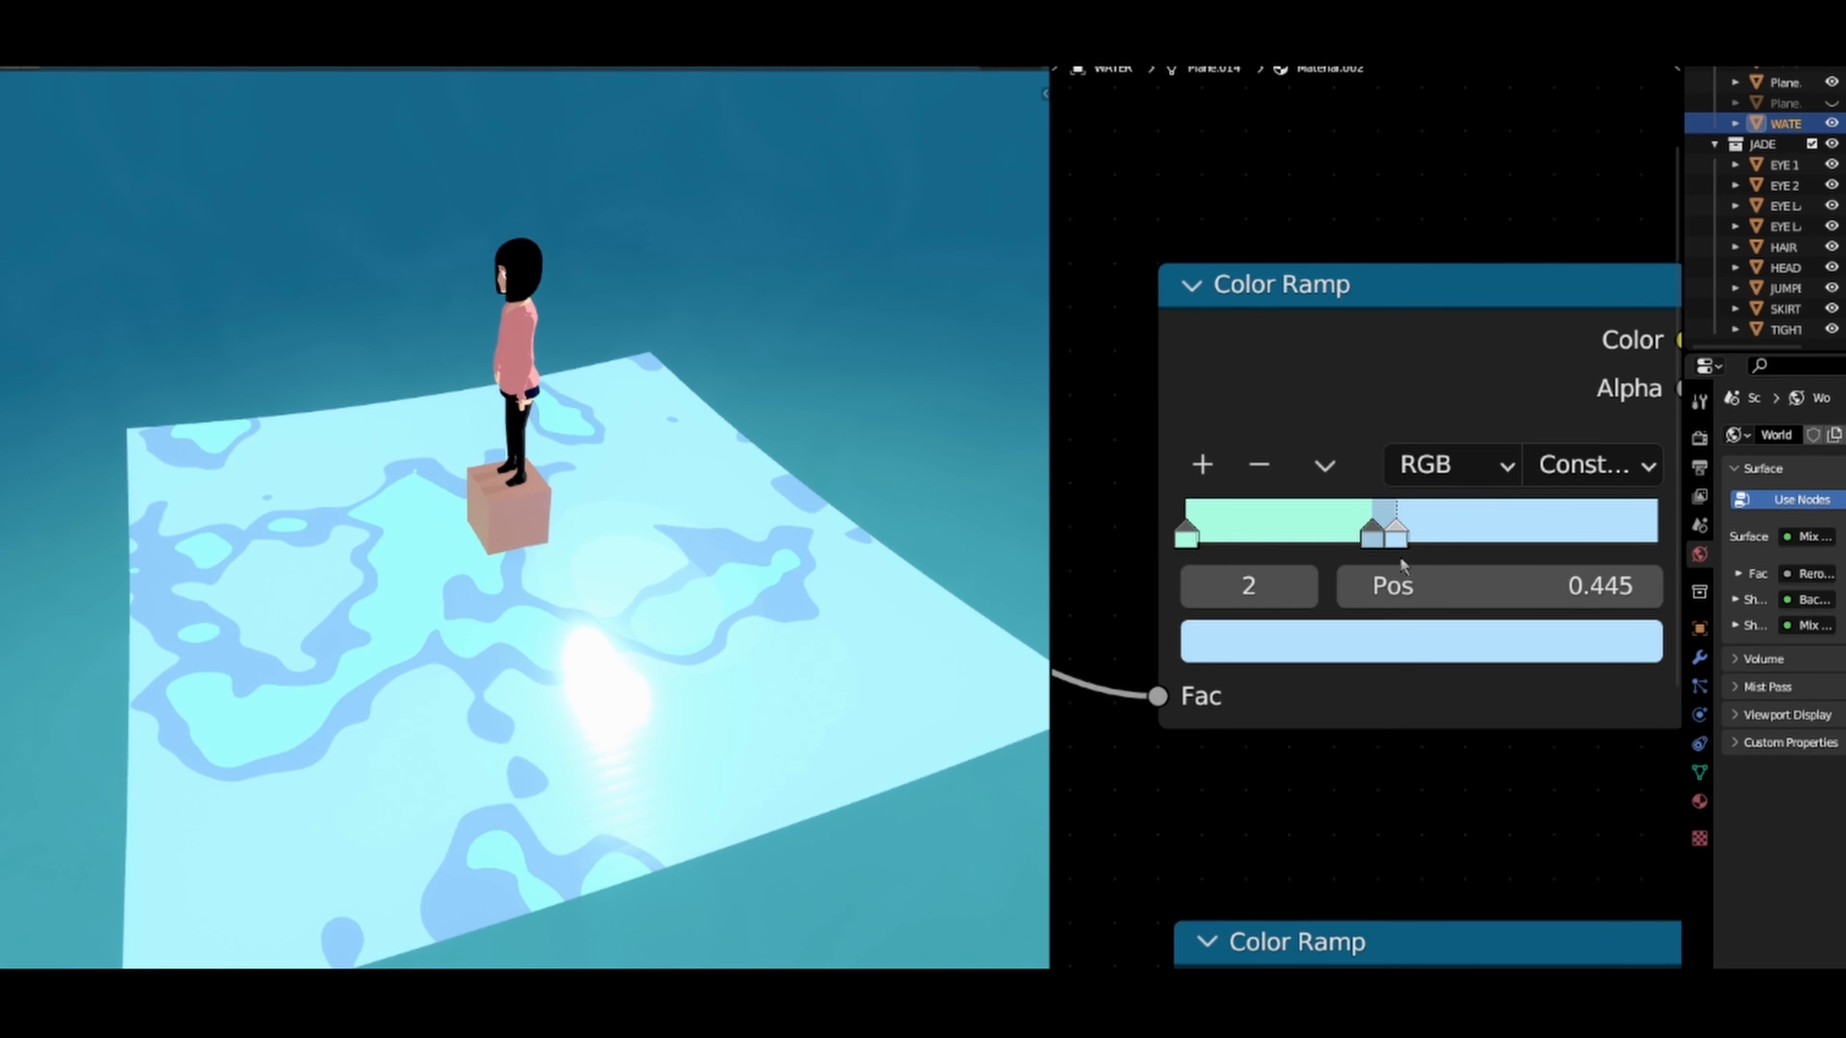
pyautogui.moveTo(1187, 548)
pyautogui.mouseDown()
pyautogui.moveTo(1380, 546)
pyautogui.moveTo(1181, 551)
pyautogui.mouseUp()
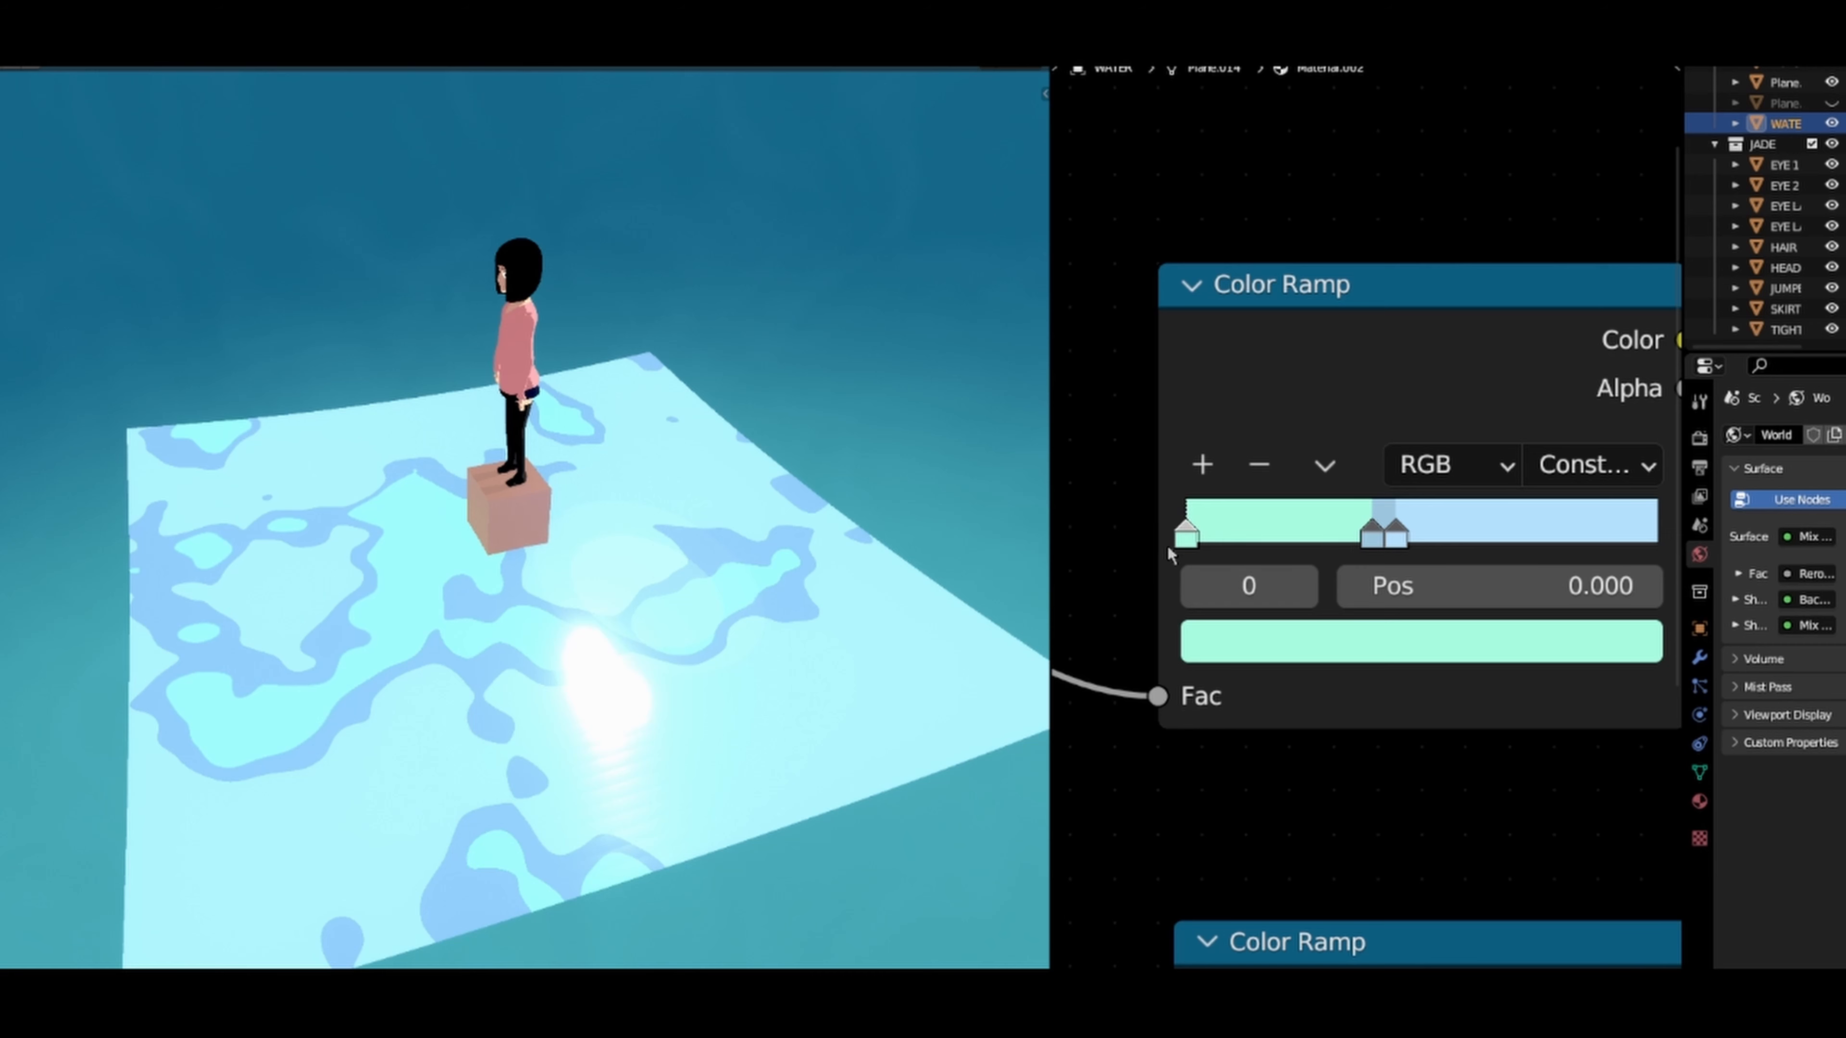
pyautogui.moveTo(1361, 542)
pyautogui.mouseDown()
pyautogui.moveTo(1339, 553)
pyautogui.moveTo(1394, 539)
pyautogui.moveTo(1379, 553)
pyautogui.moveTo(1397, 556)
pyautogui.moveTo(1356, 542)
pyautogui.moveTo(1395, 538)
pyautogui.moveTo(1379, 542)
pyautogui.mouseUp()
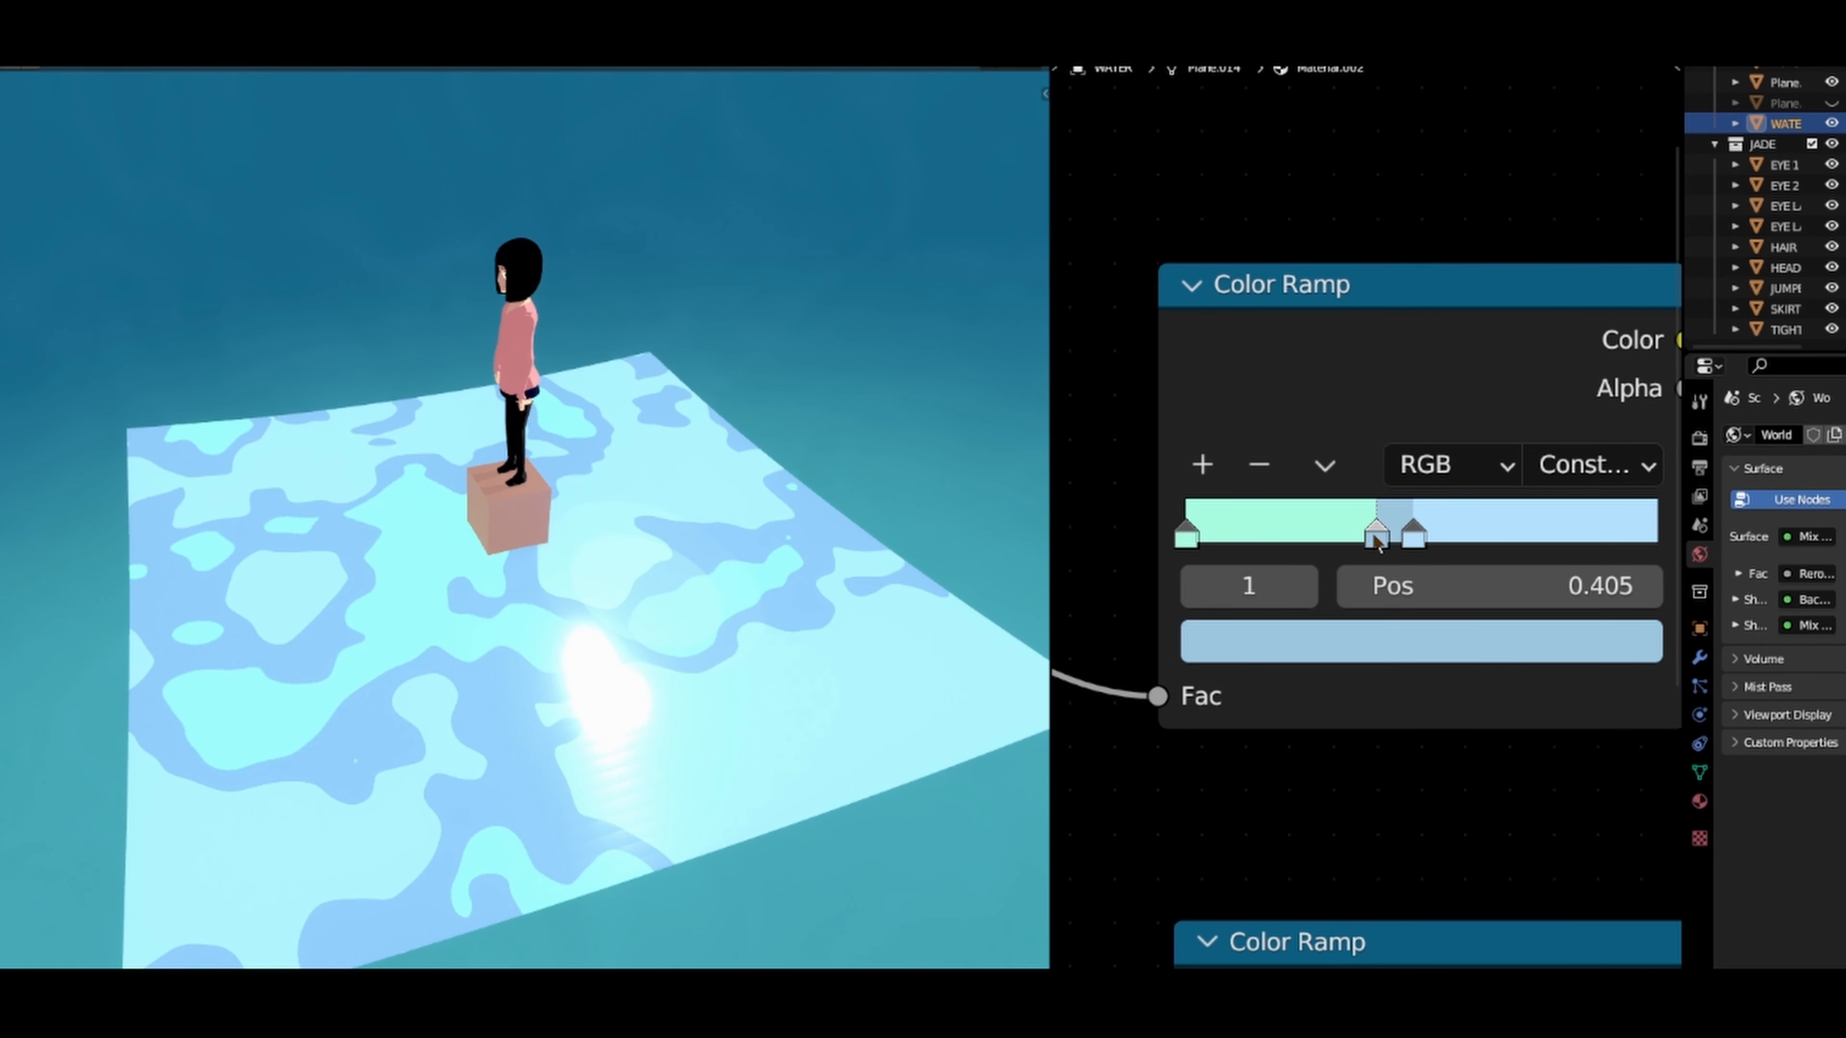
# Step: Add a stop to the upper Color Ramp at 0.430 and colour it near-white with hue 0.596 and saturation 0.193
pyautogui.click(1202, 465)
pyautogui.moveTo(1277, 536); pyautogui.dragTo(1385, 552)
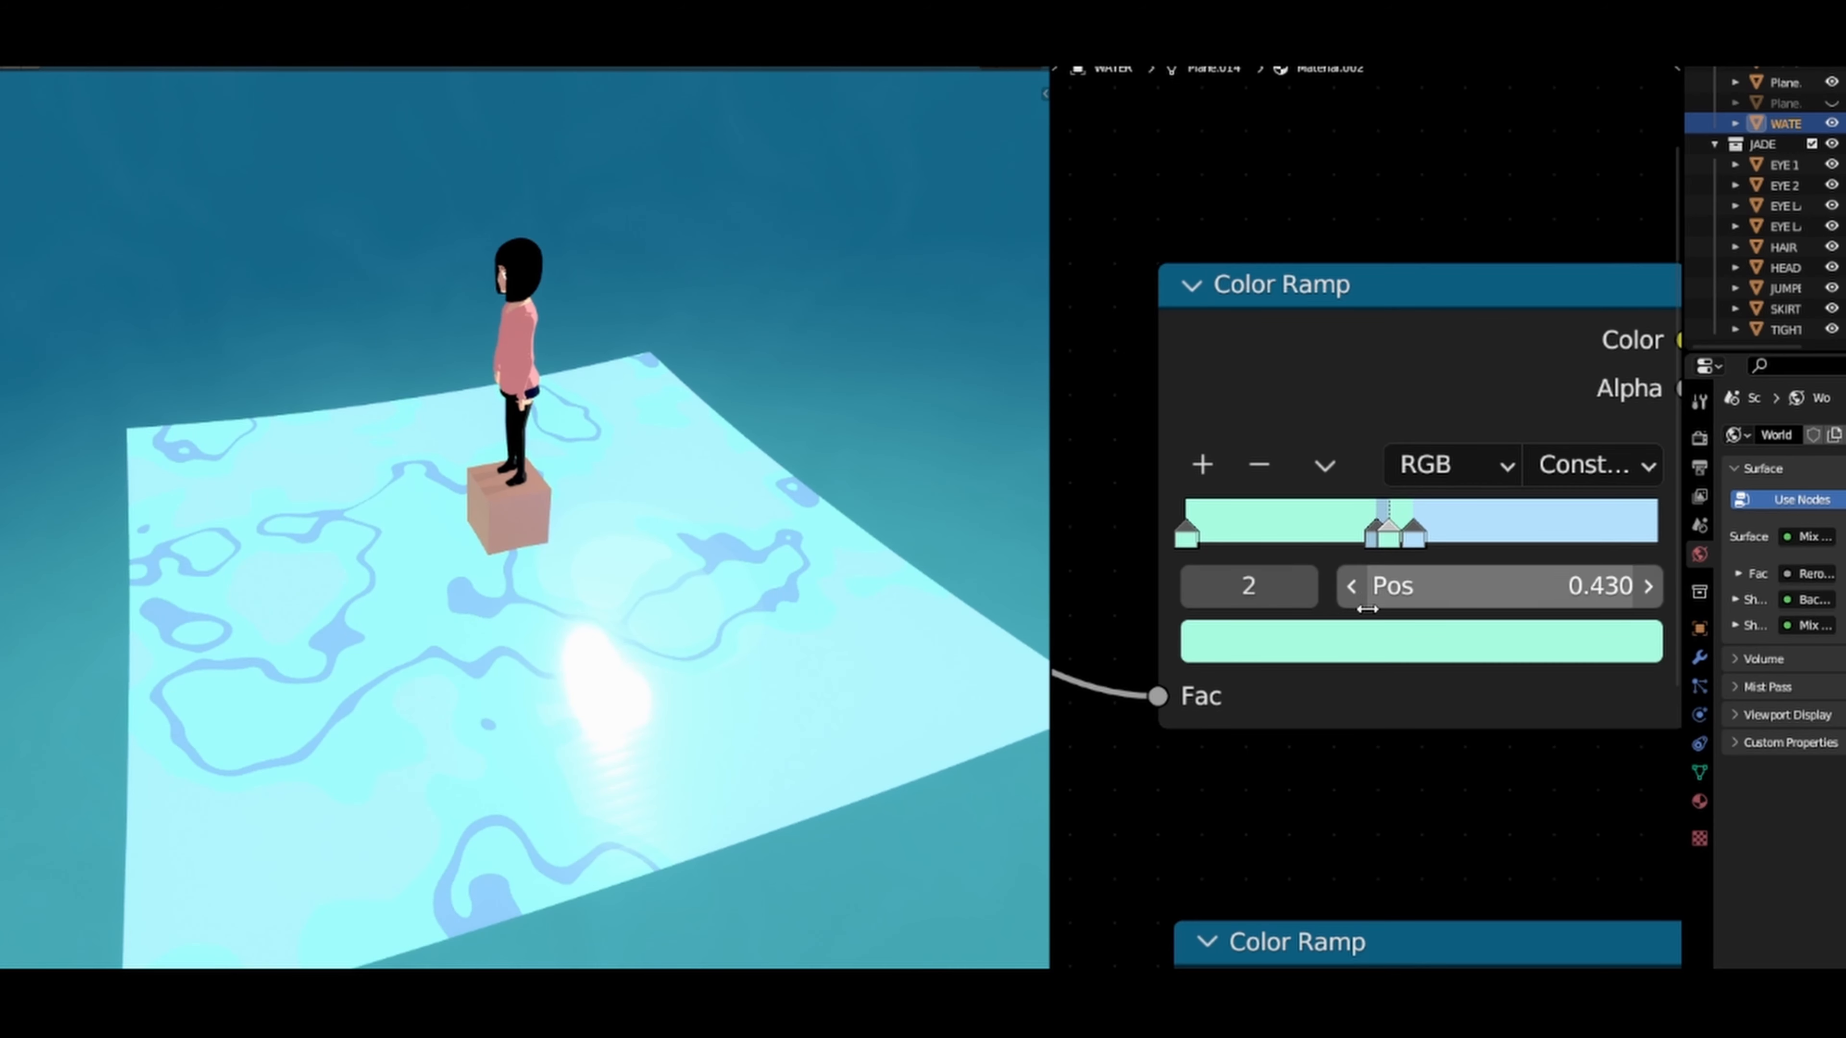
pyautogui.click(1364, 654)
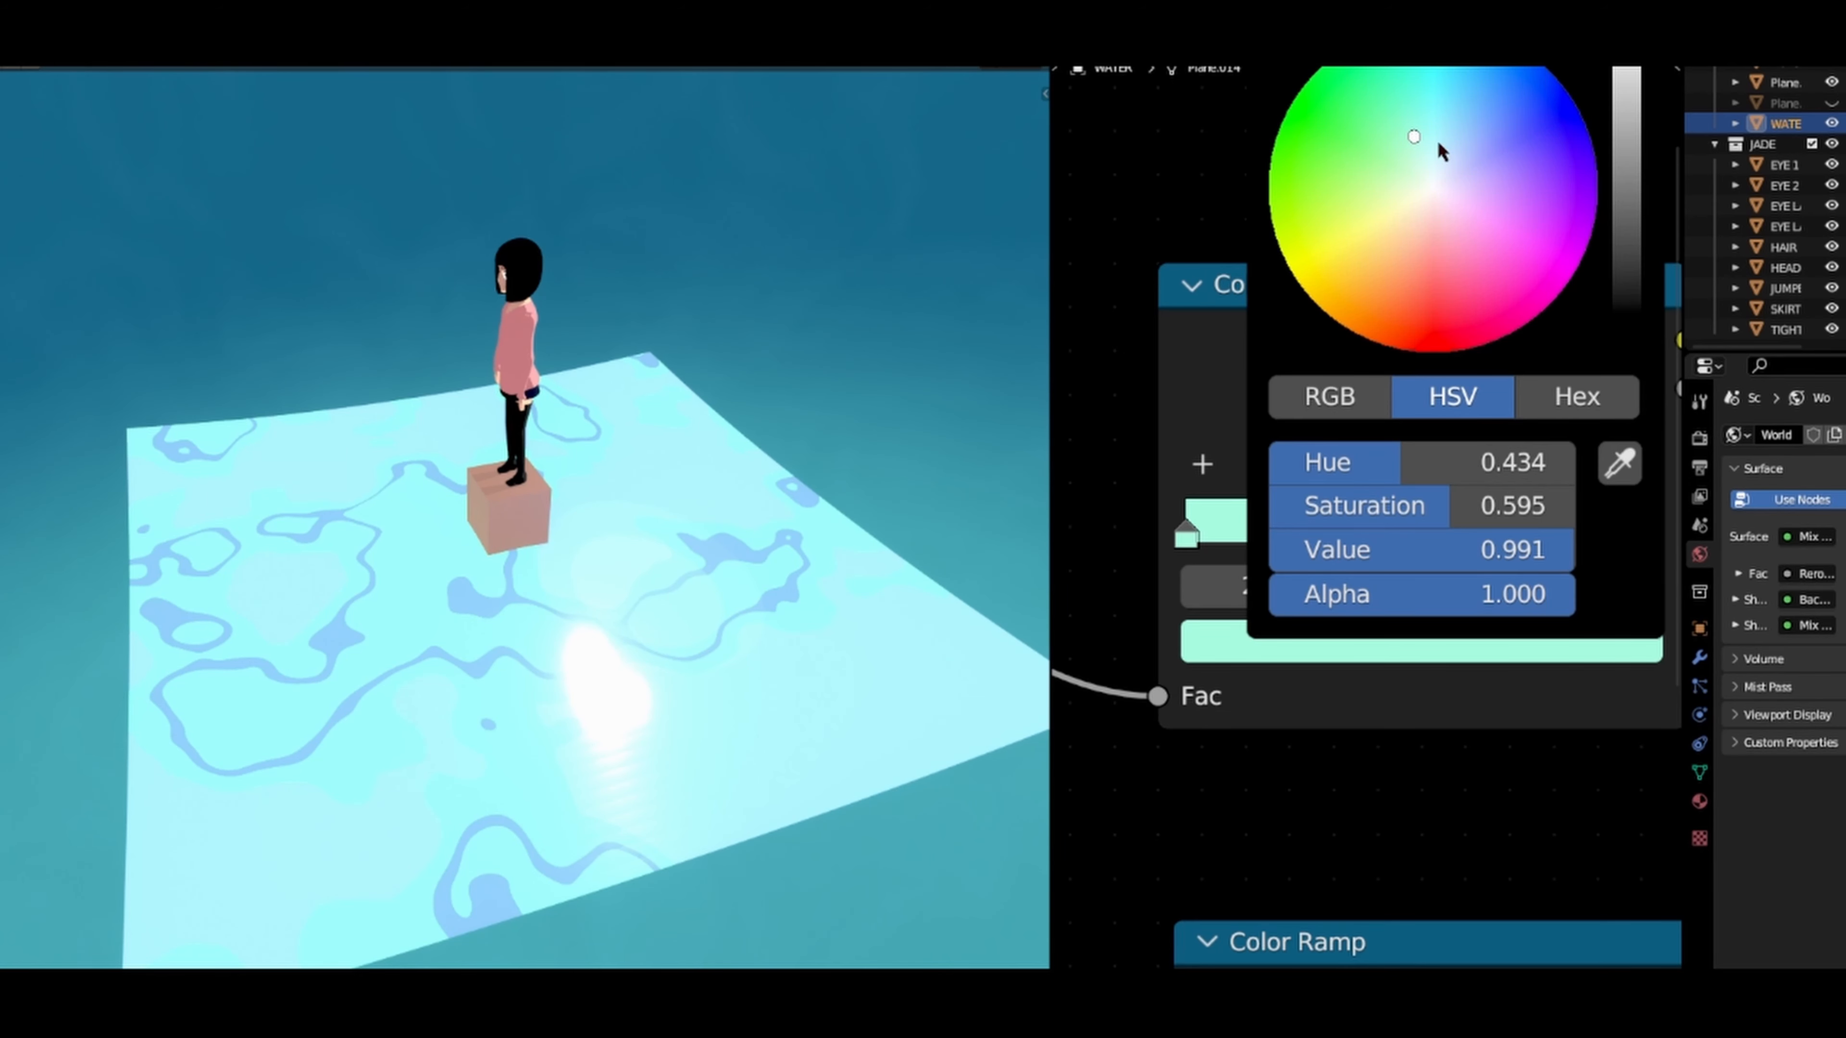
pyautogui.moveTo(1414, 136); pyautogui.dragTo(1441, 176)
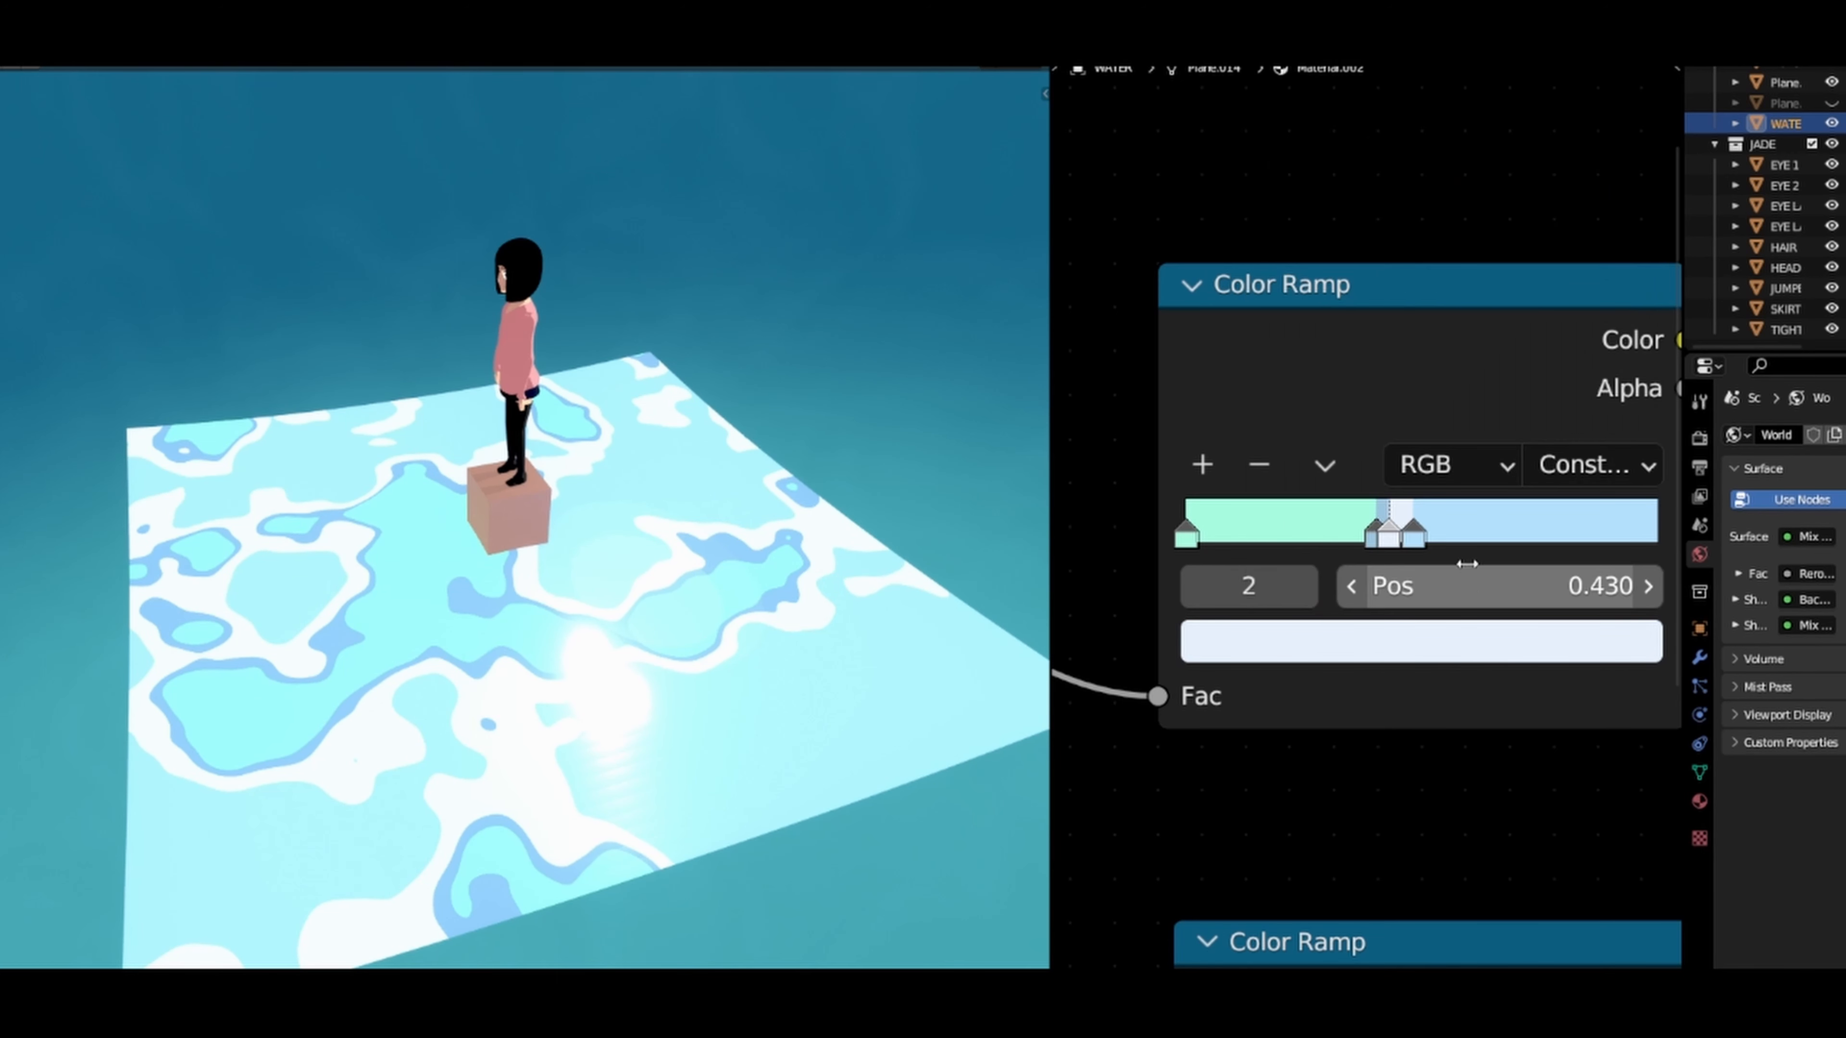
# Step: Move the near-white stop to position 0.475 and open its colour for editing
pyautogui.moveTo(1388, 539); pyautogui.dragTo(1411, 543)
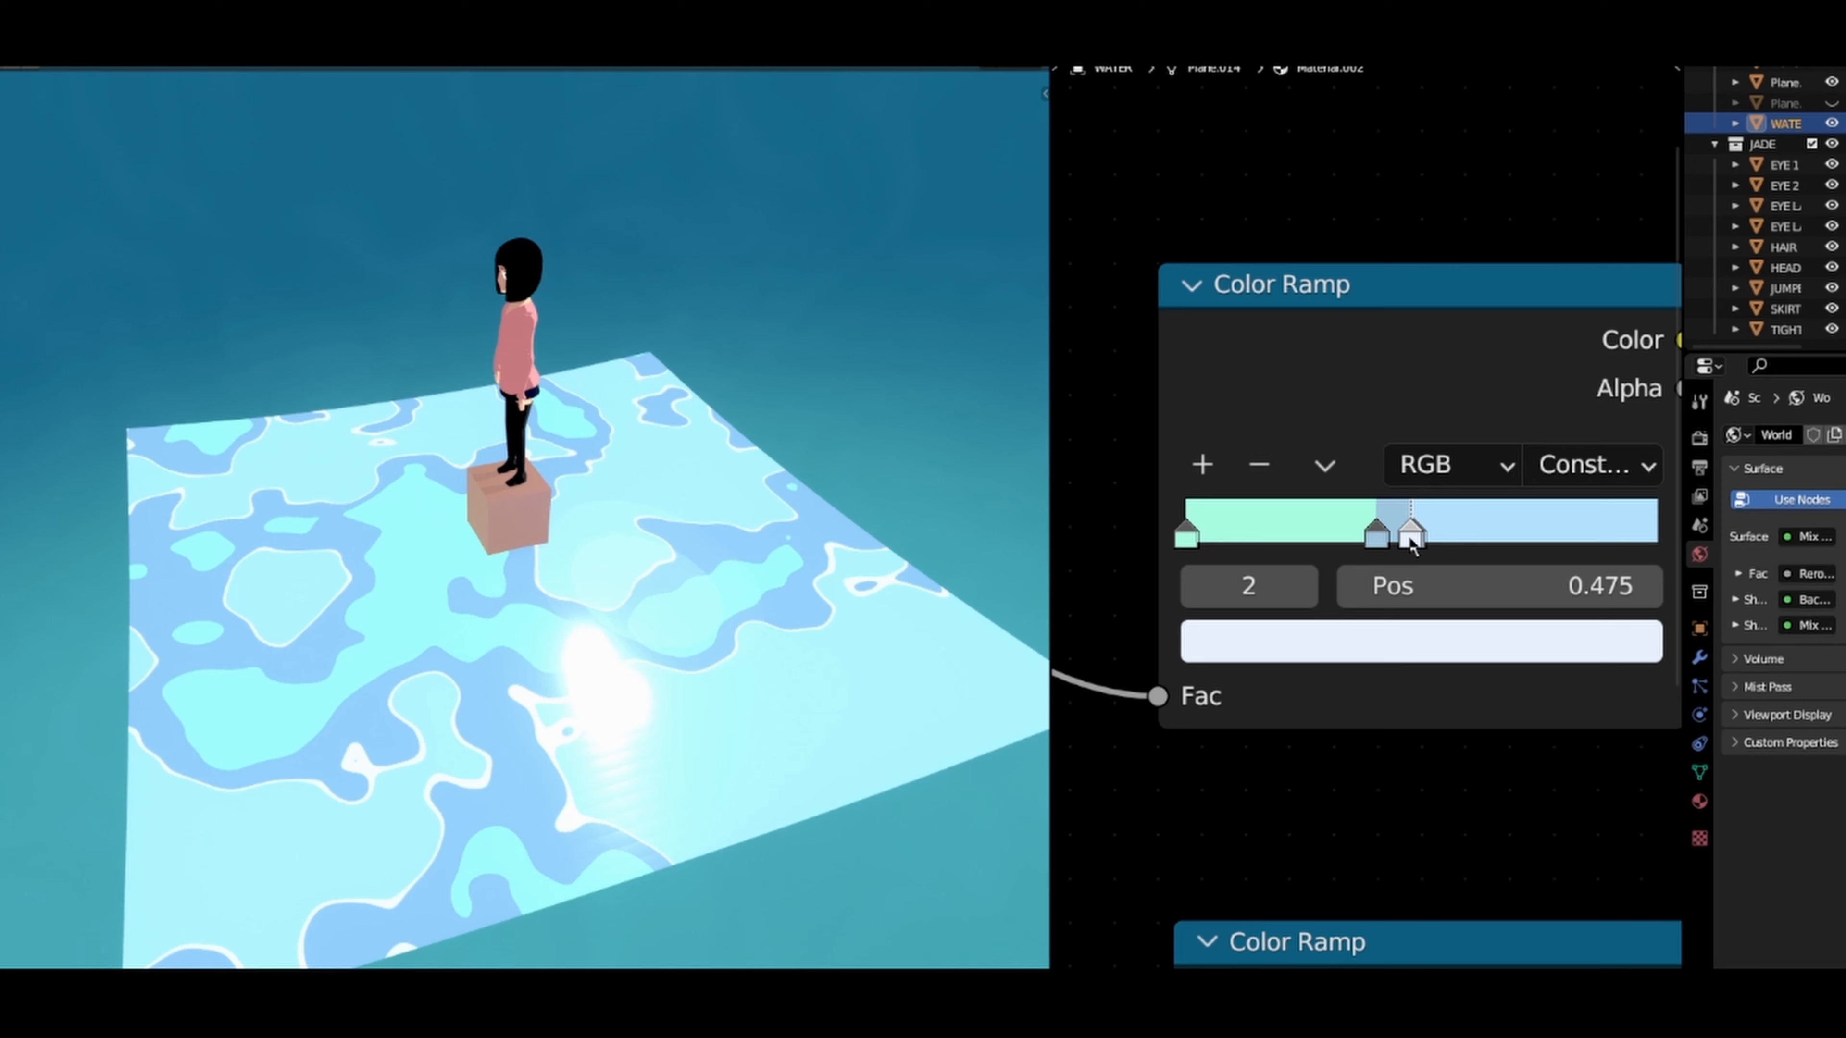
pyautogui.click(1363, 641)
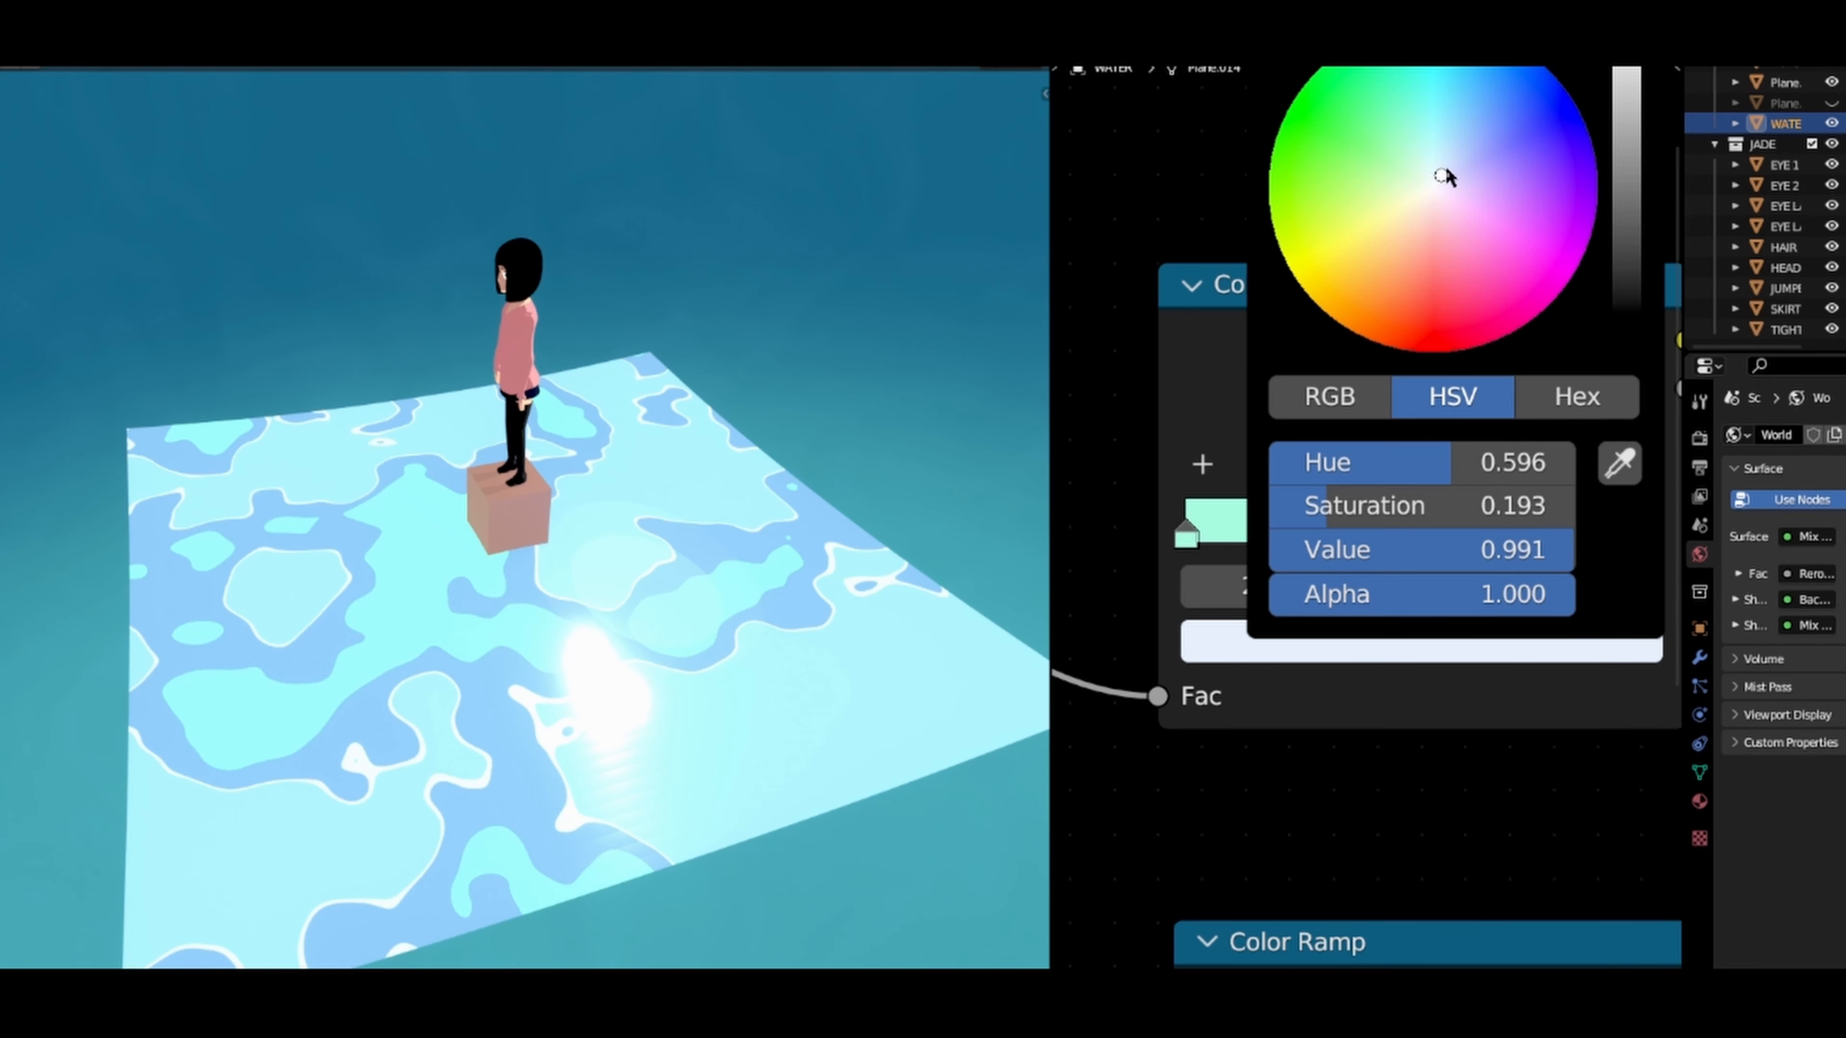
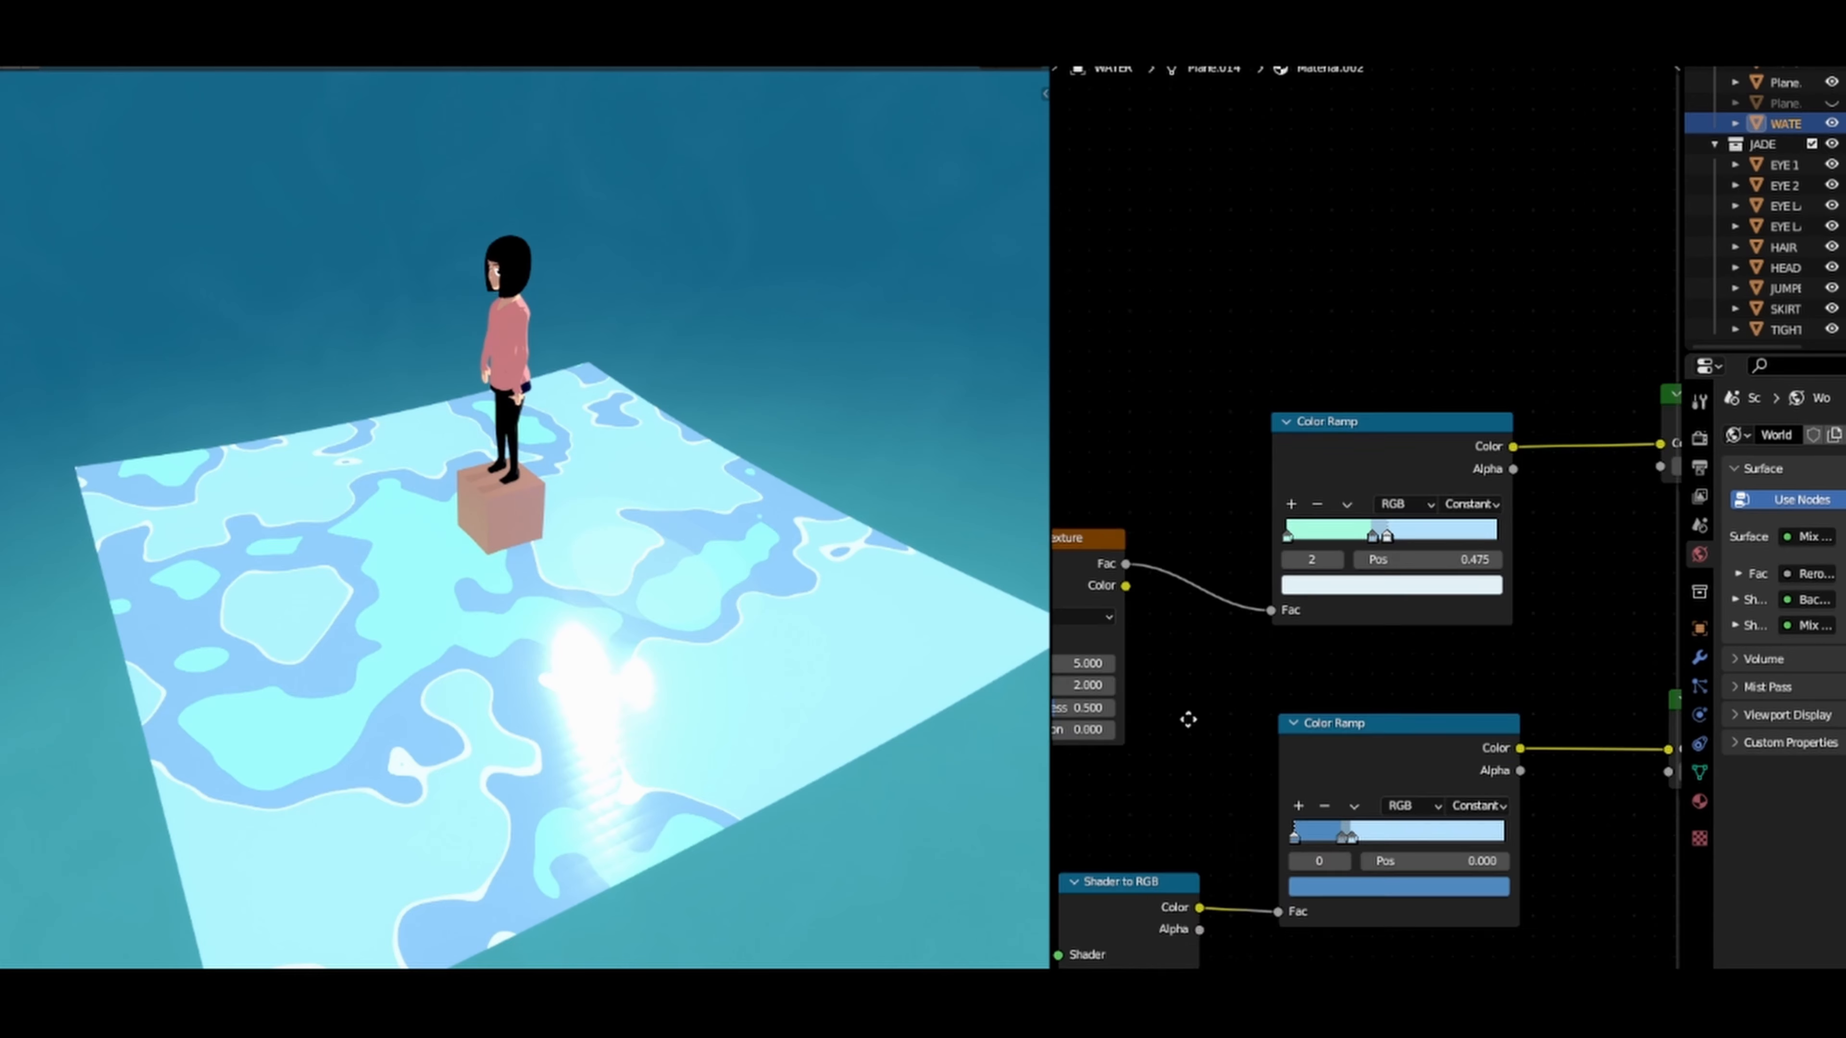
# Step: On the Noise Texture, set Scale to 4.150, Detail to 1.150, Roughness to 0.725 and Distortion to 1.170
pyautogui.moveTo(1187, 722); pyautogui.dragTo(1273, 758, button='middle')
pyautogui.scroll(2, 1366, 669)
pyautogui.scroll(1, 1358, 668)
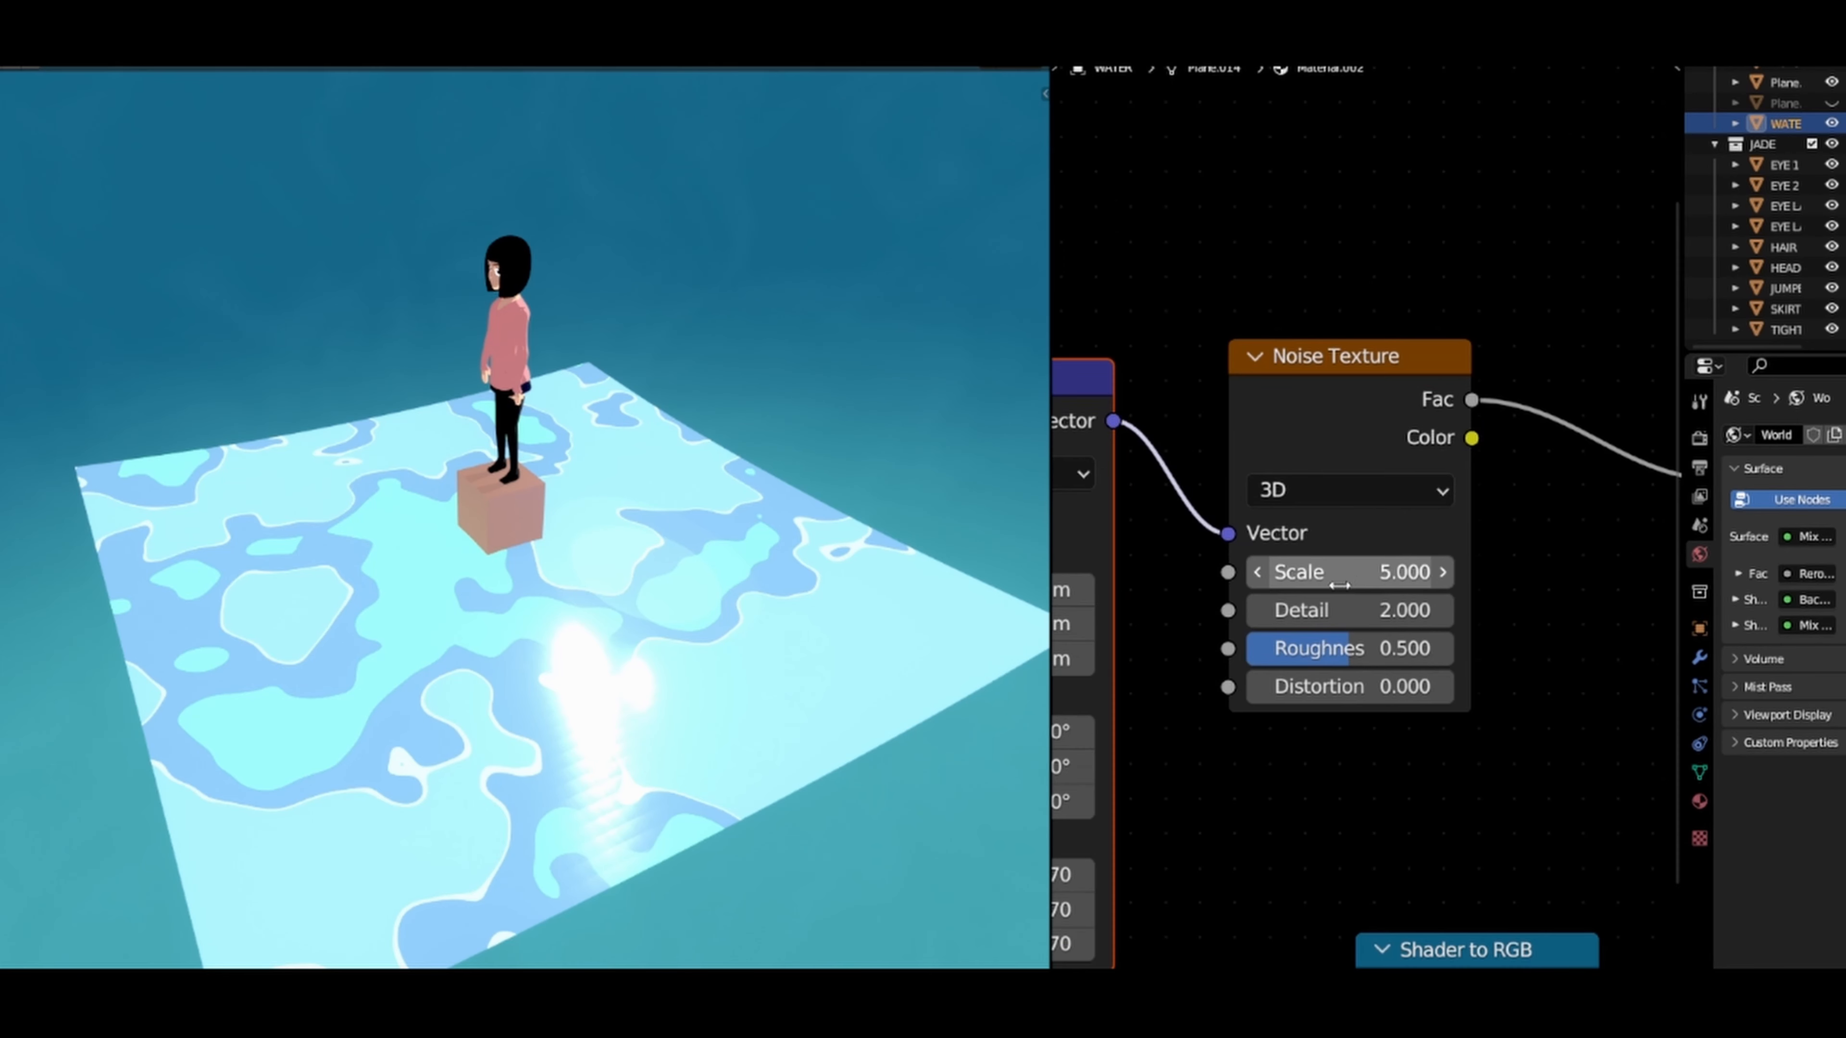
pyautogui.moveTo(1330, 572); pyautogui.dragTo(1255, 571)
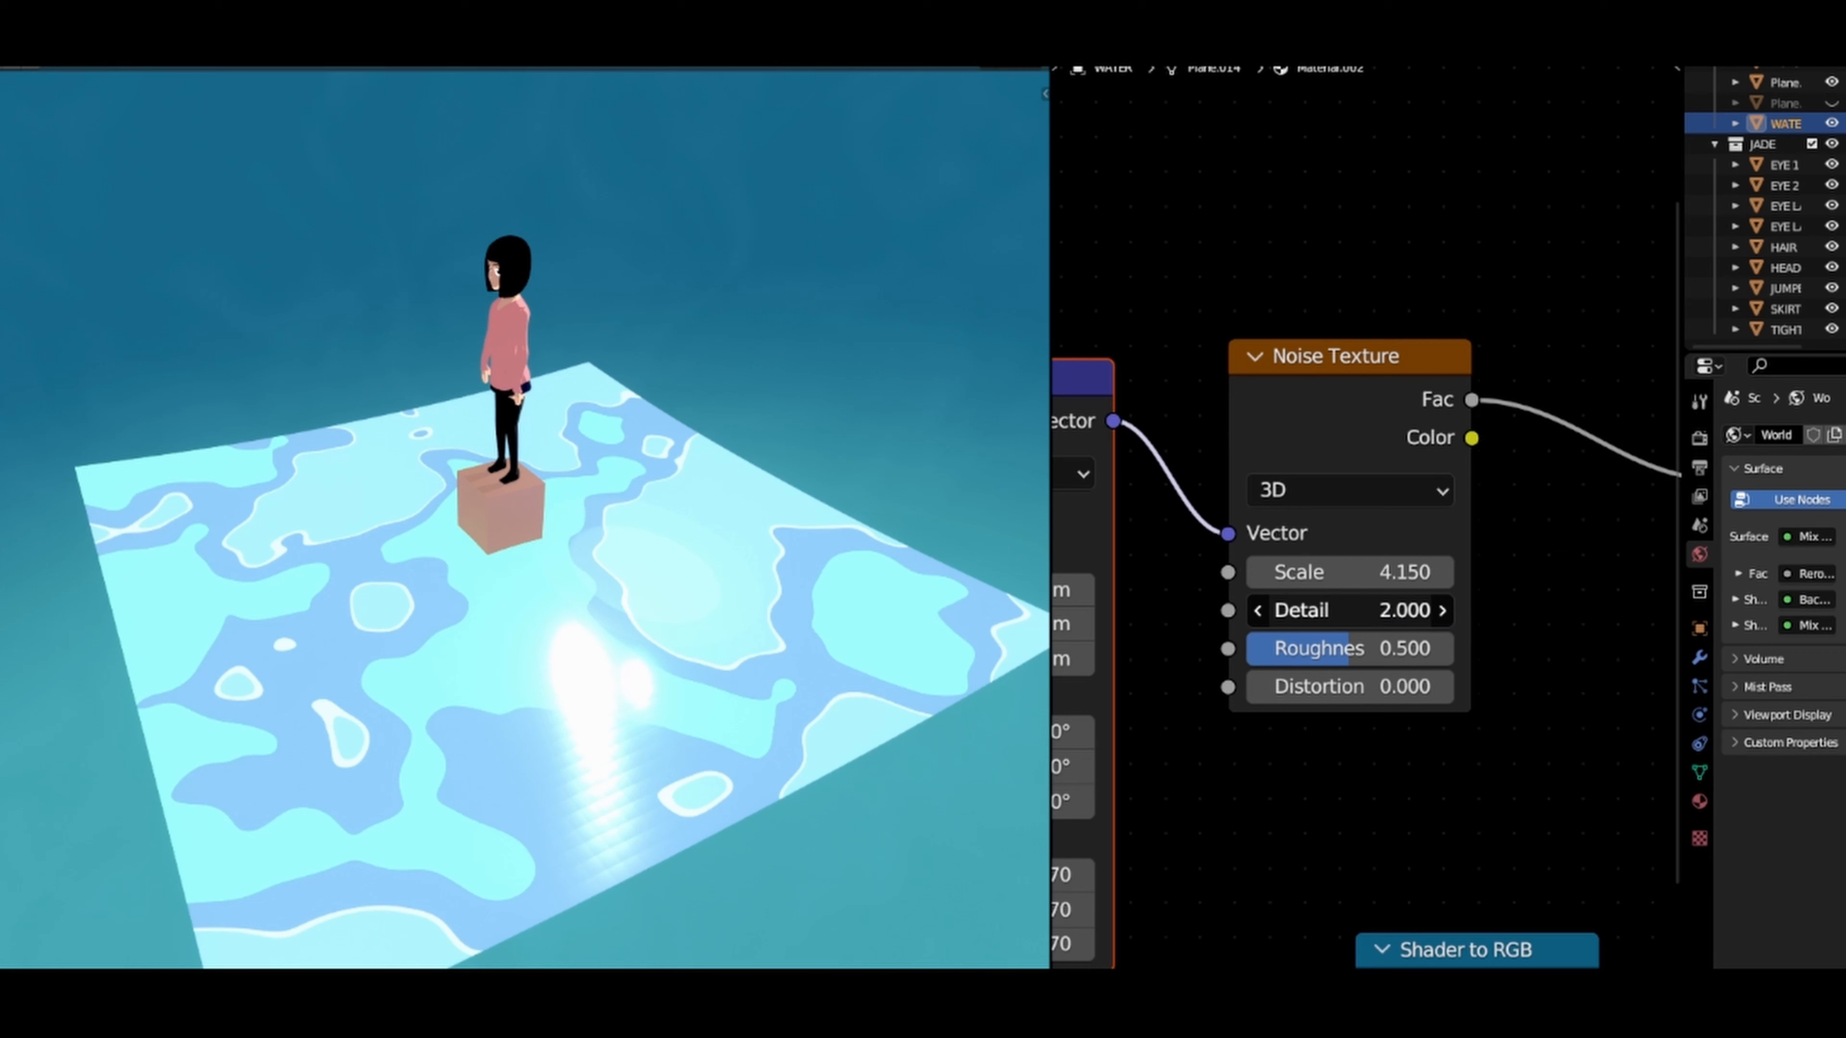
pyautogui.moveTo(1345, 610); pyautogui.dragTo(1258, 610)
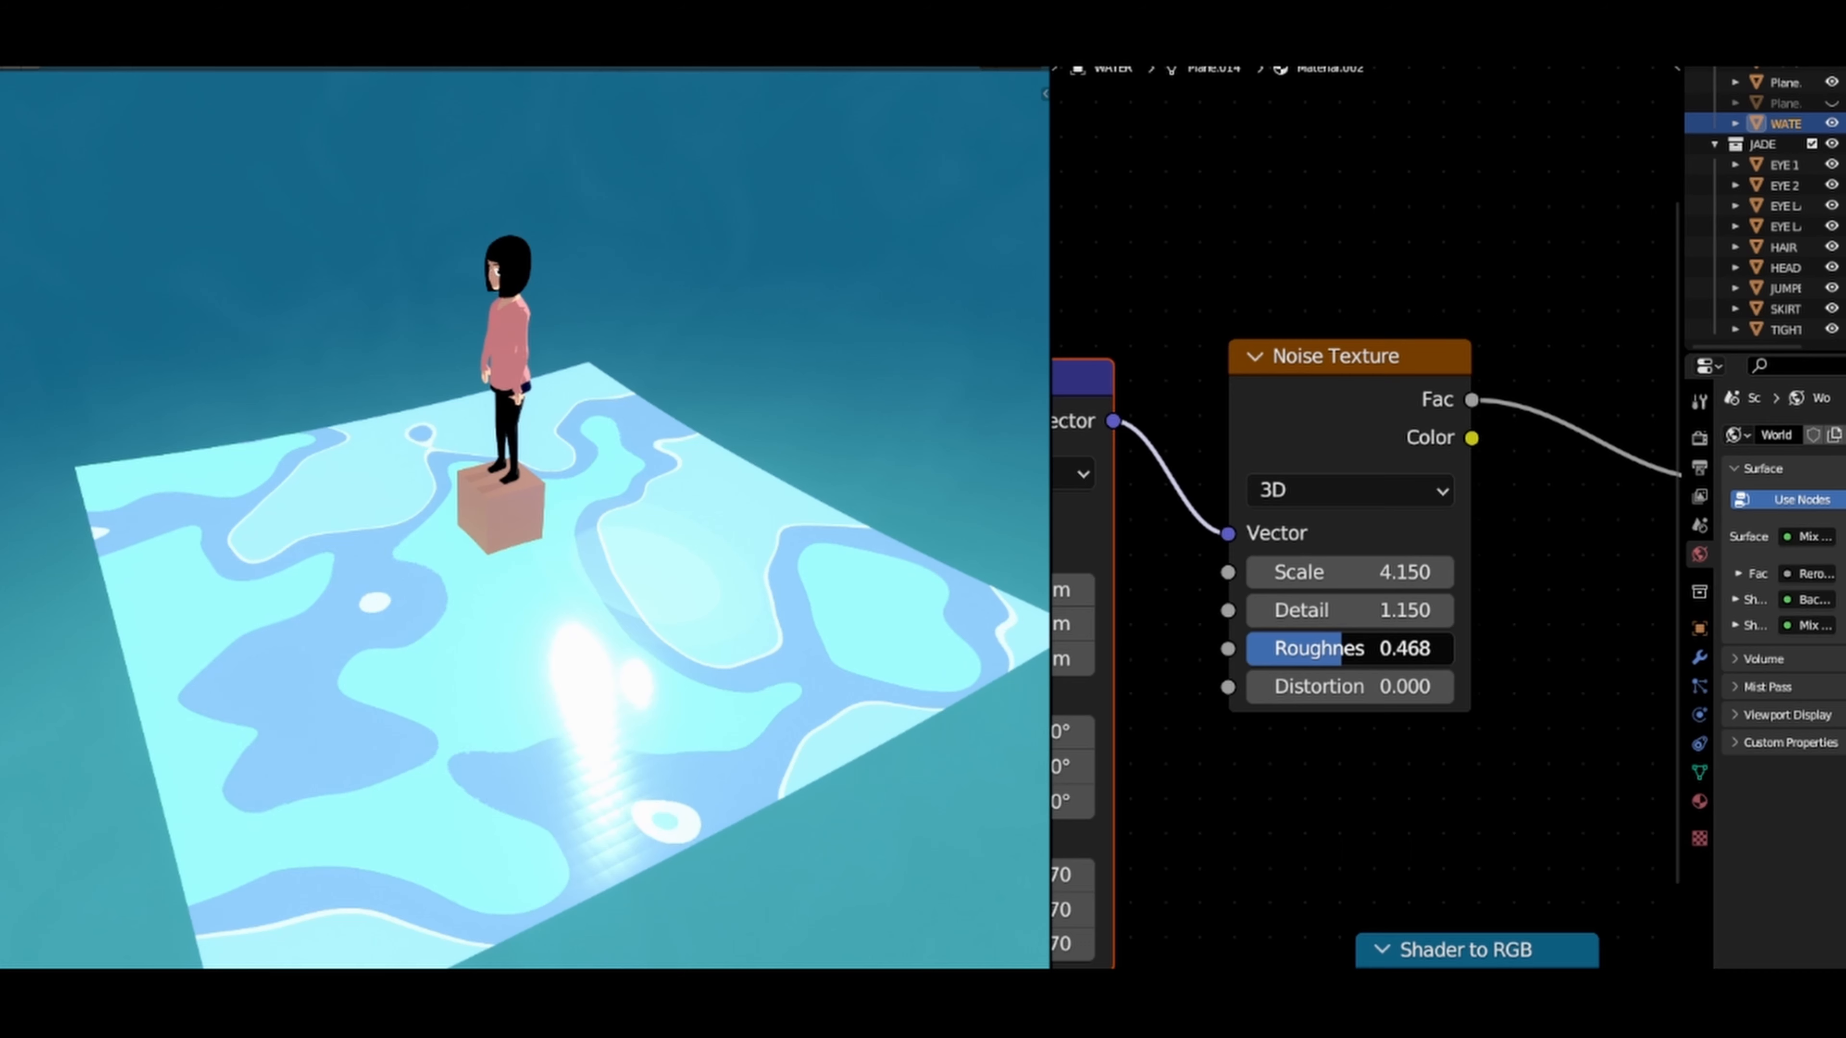
pyautogui.moveTo(1343, 648); pyautogui.dragTo(1393, 648)
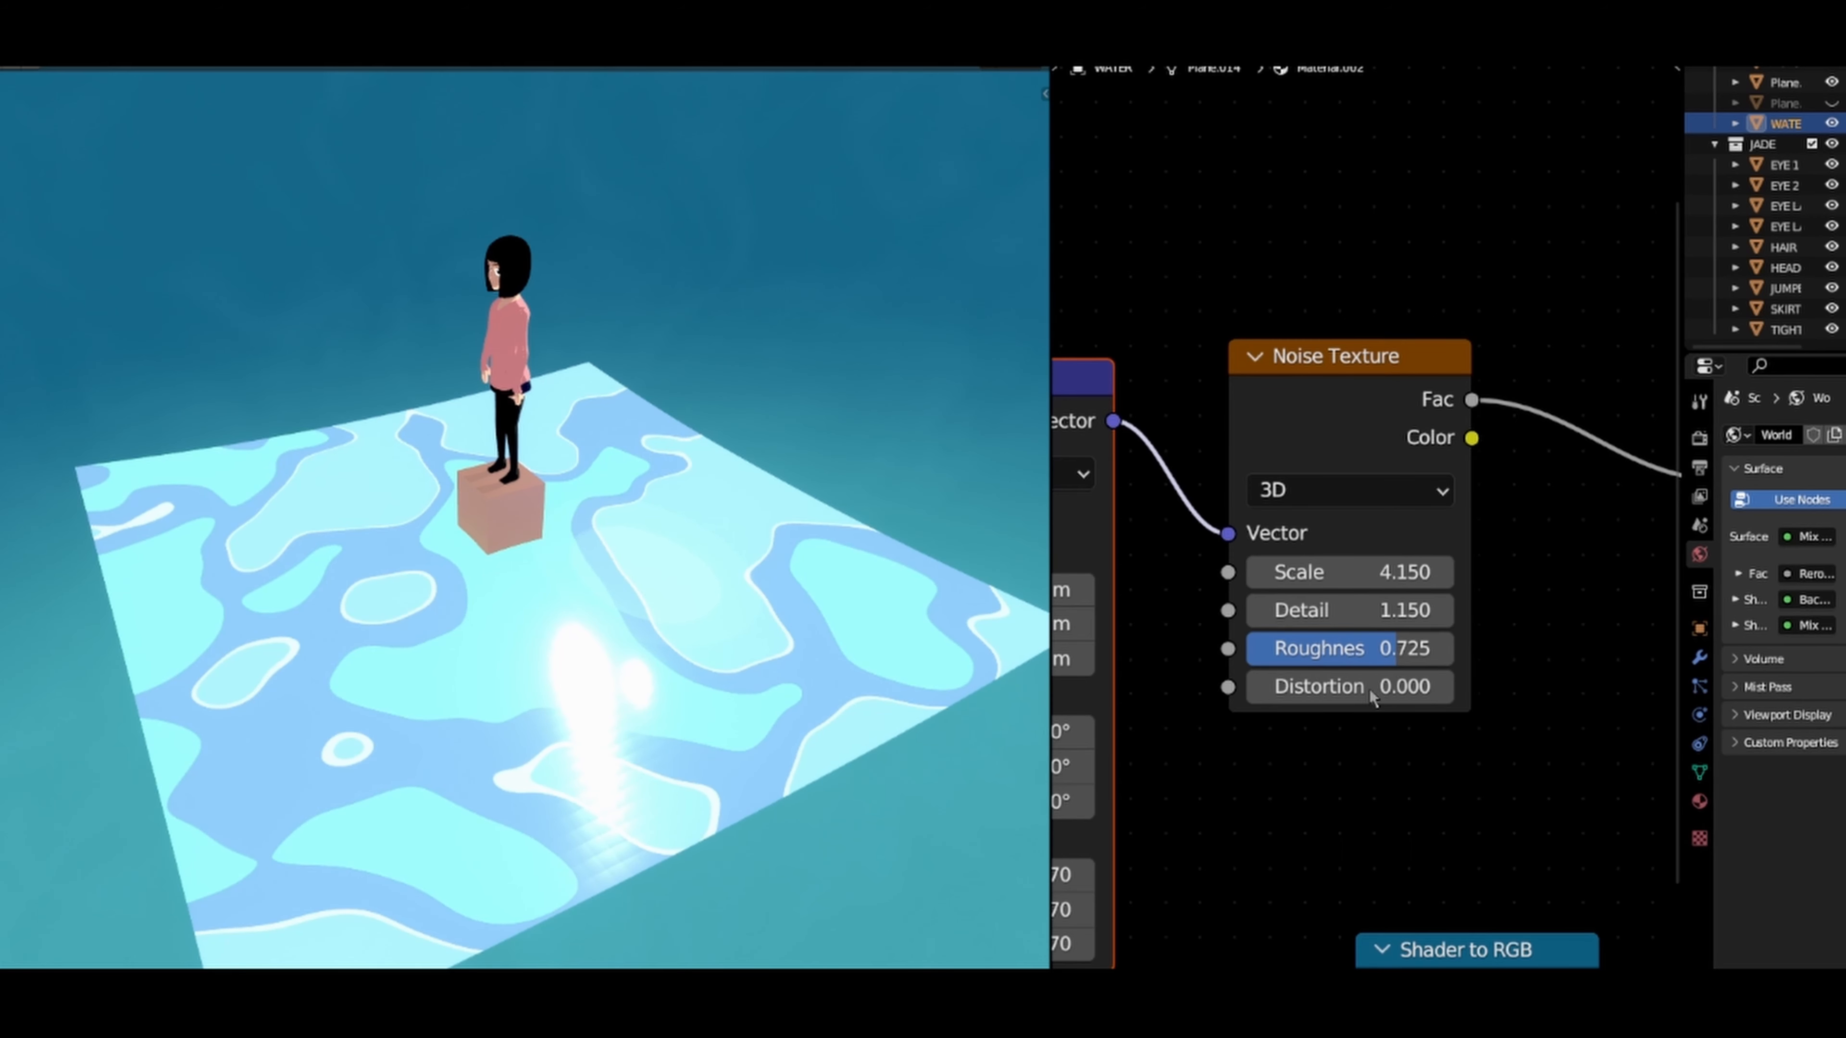
pyautogui.moveTo(1349, 686); pyautogui.dragTo(1434, 686)
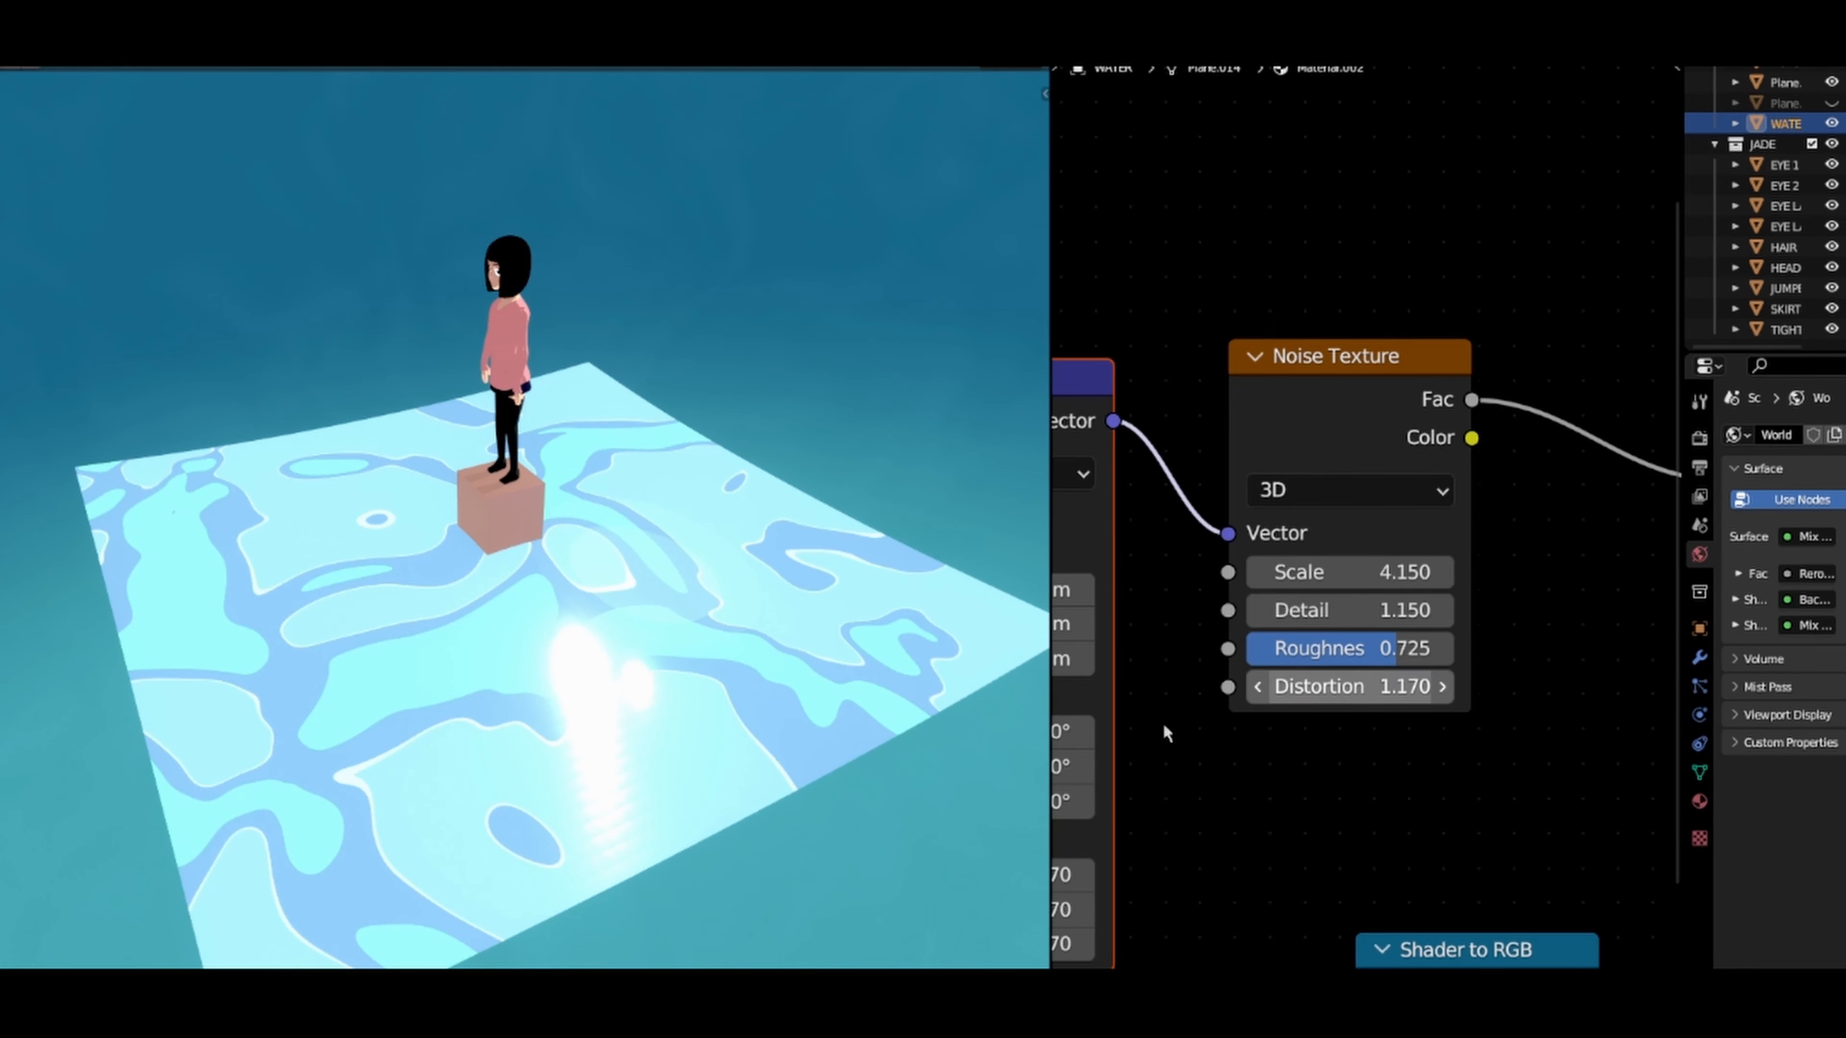
pyautogui.moveTo(441, 672); pyautogui.dragTo(617, 664, button='middle')
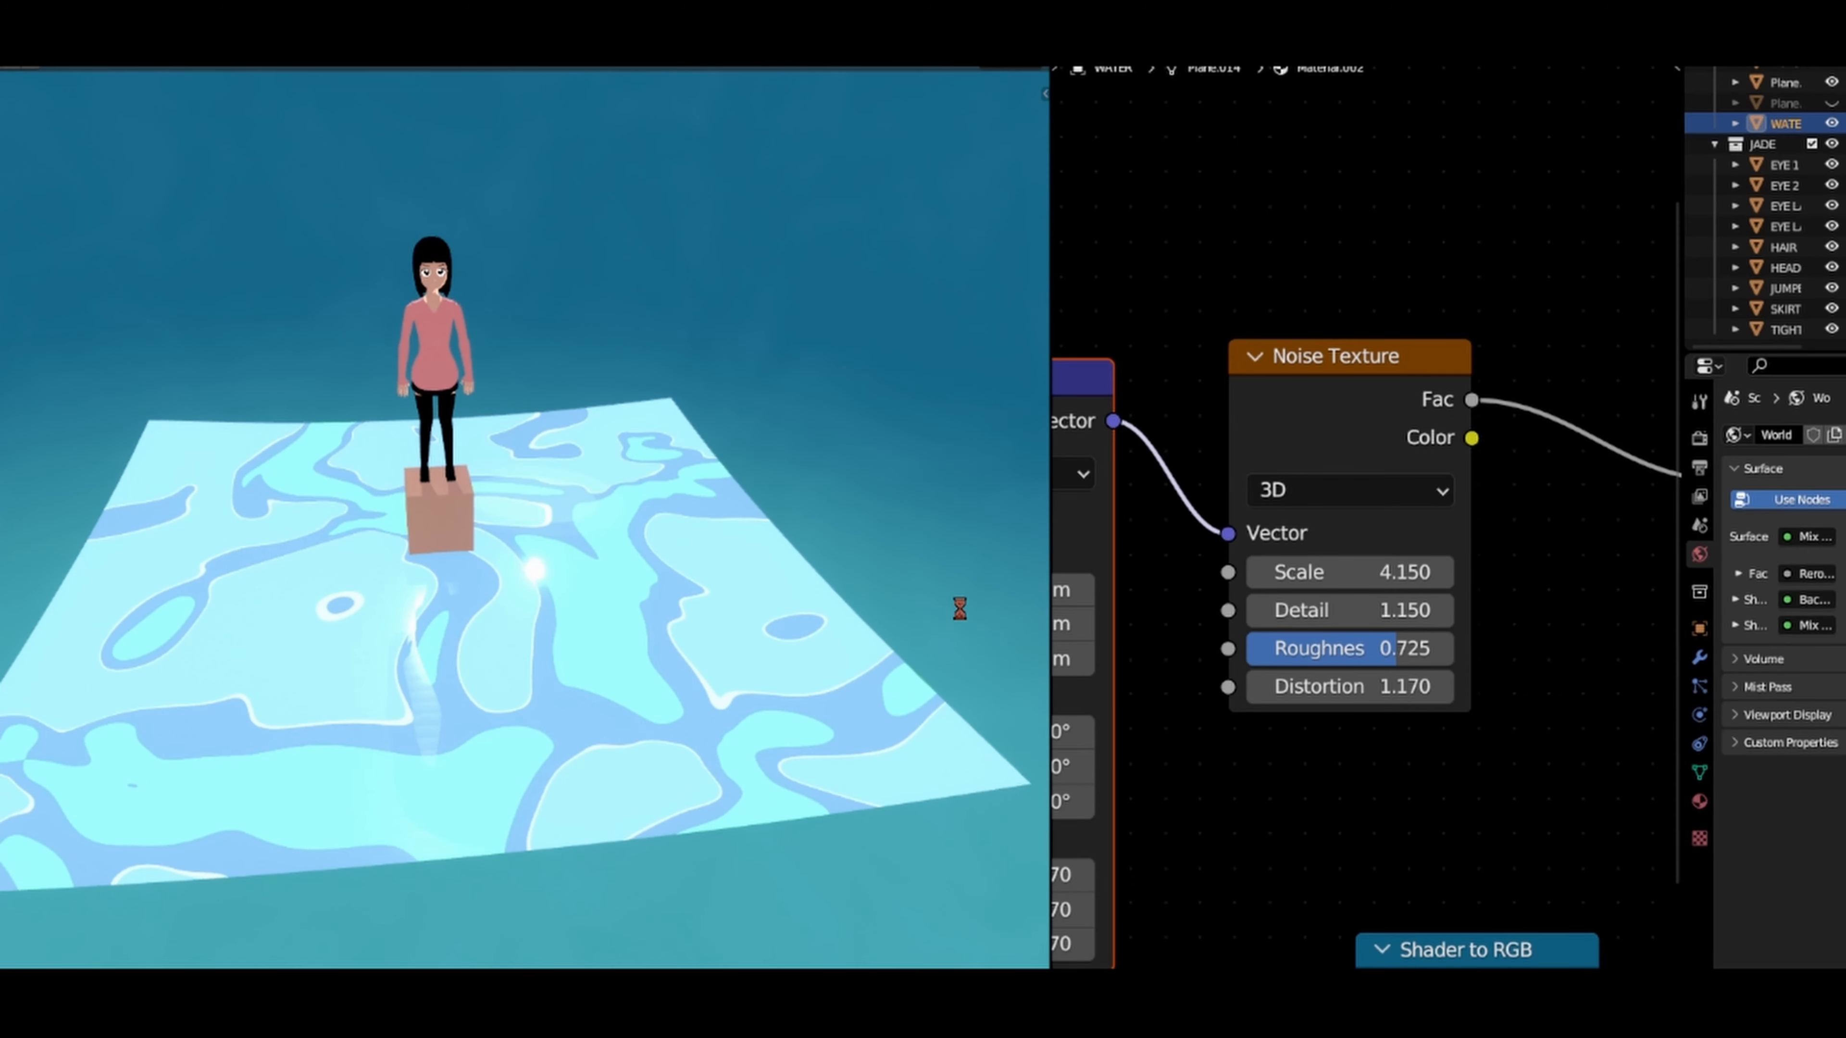
# Step: Try shifting the water pattern through the Mapping node's X location, and undo the change
pyautogui.scroll(-3, 1214, 743)
pyautogui.moveTo(1203, 787); pyautogui.dragTo(1386, 676, button='middle')
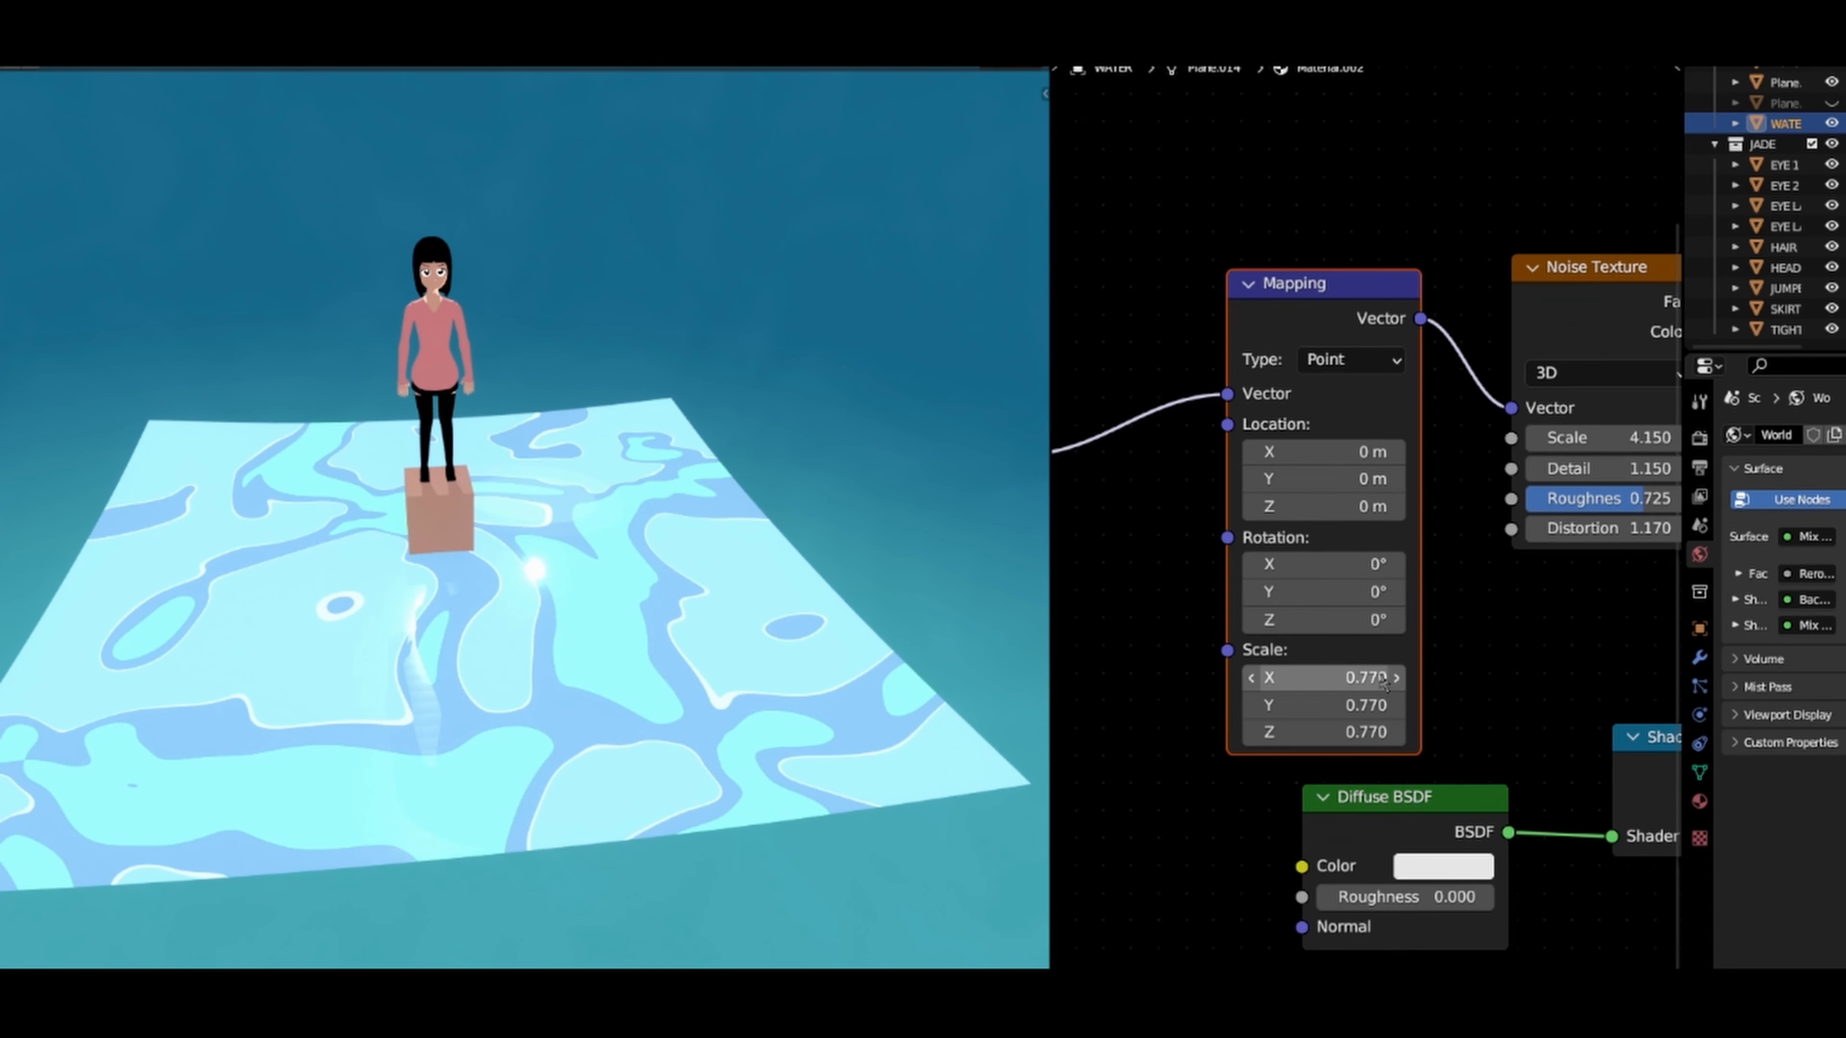
pyautogui.moveTo(1300, 590); pyautogui.dragTo(1216, 766, button='middle')
pyautogui.scroll(2, 1154, 652)
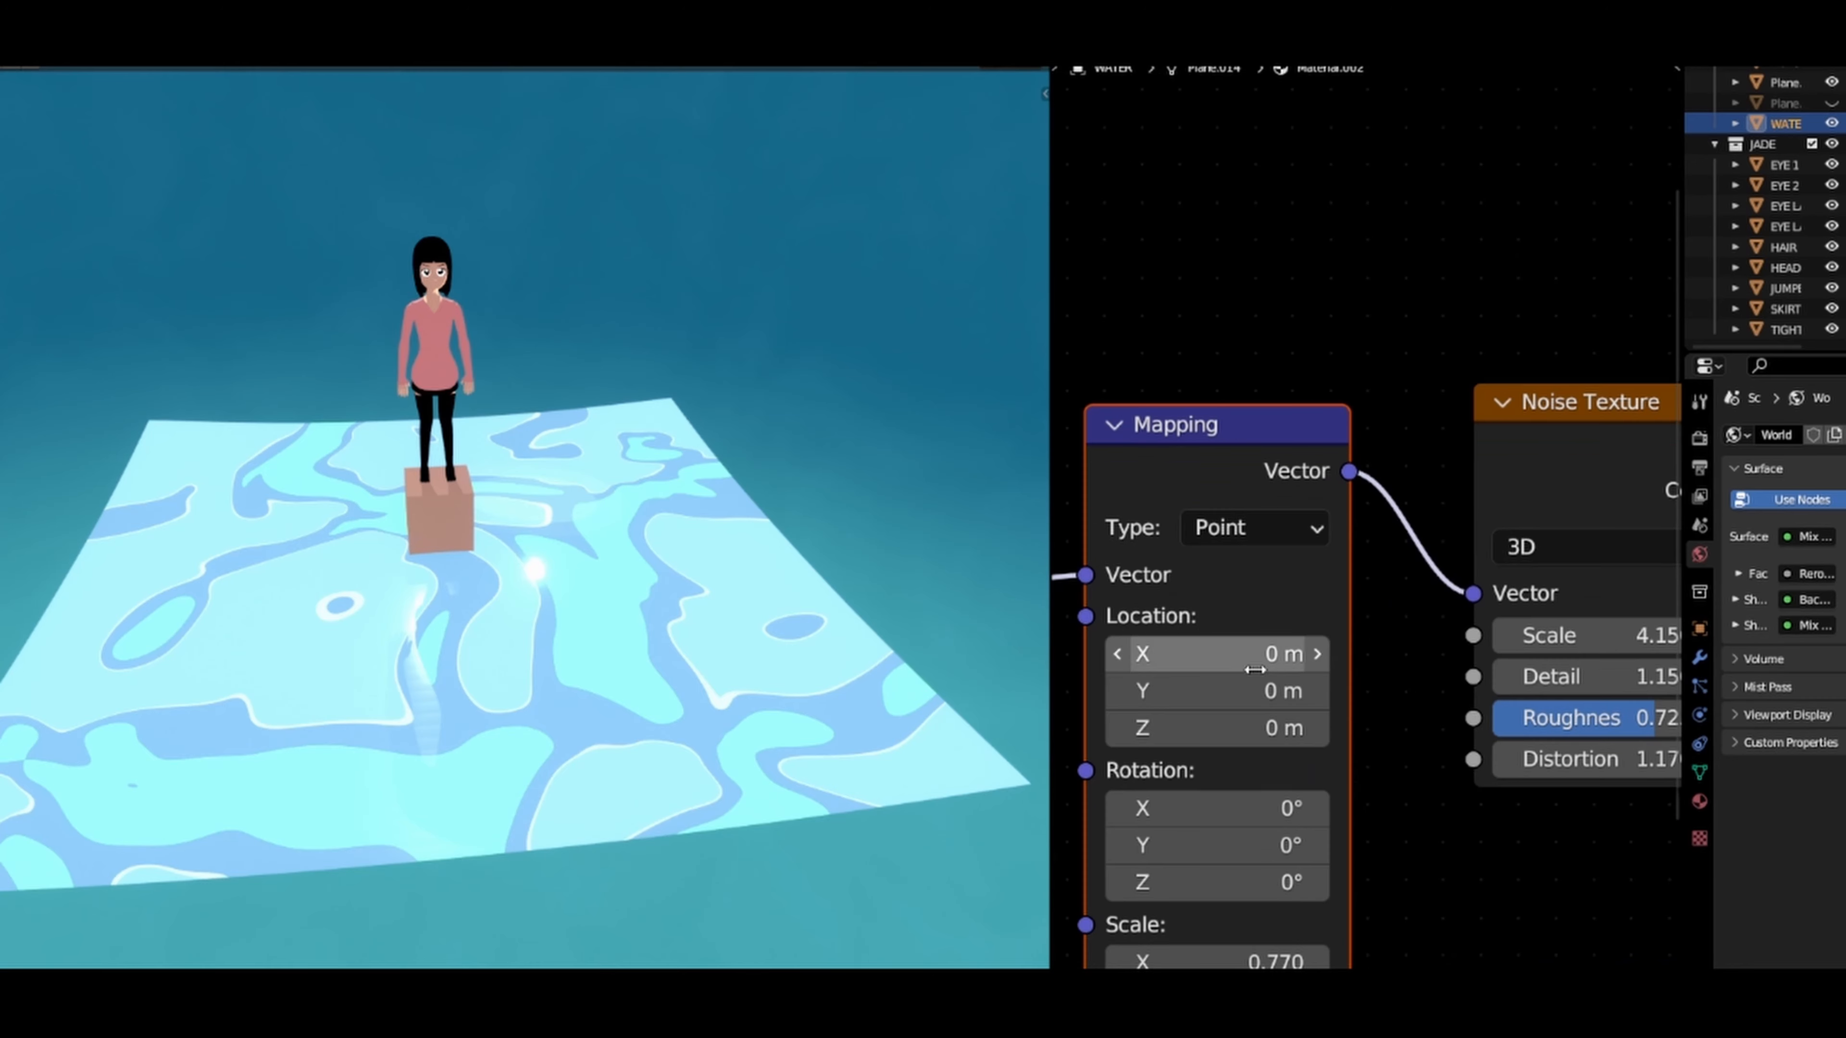
pyautogui.moveTo(1204, 636); pyautogui.dragTo(1360, 685)
pyautogui.hotkey('ctrl', 'z')
pyautogui.hotkey('ctrl', 'z')
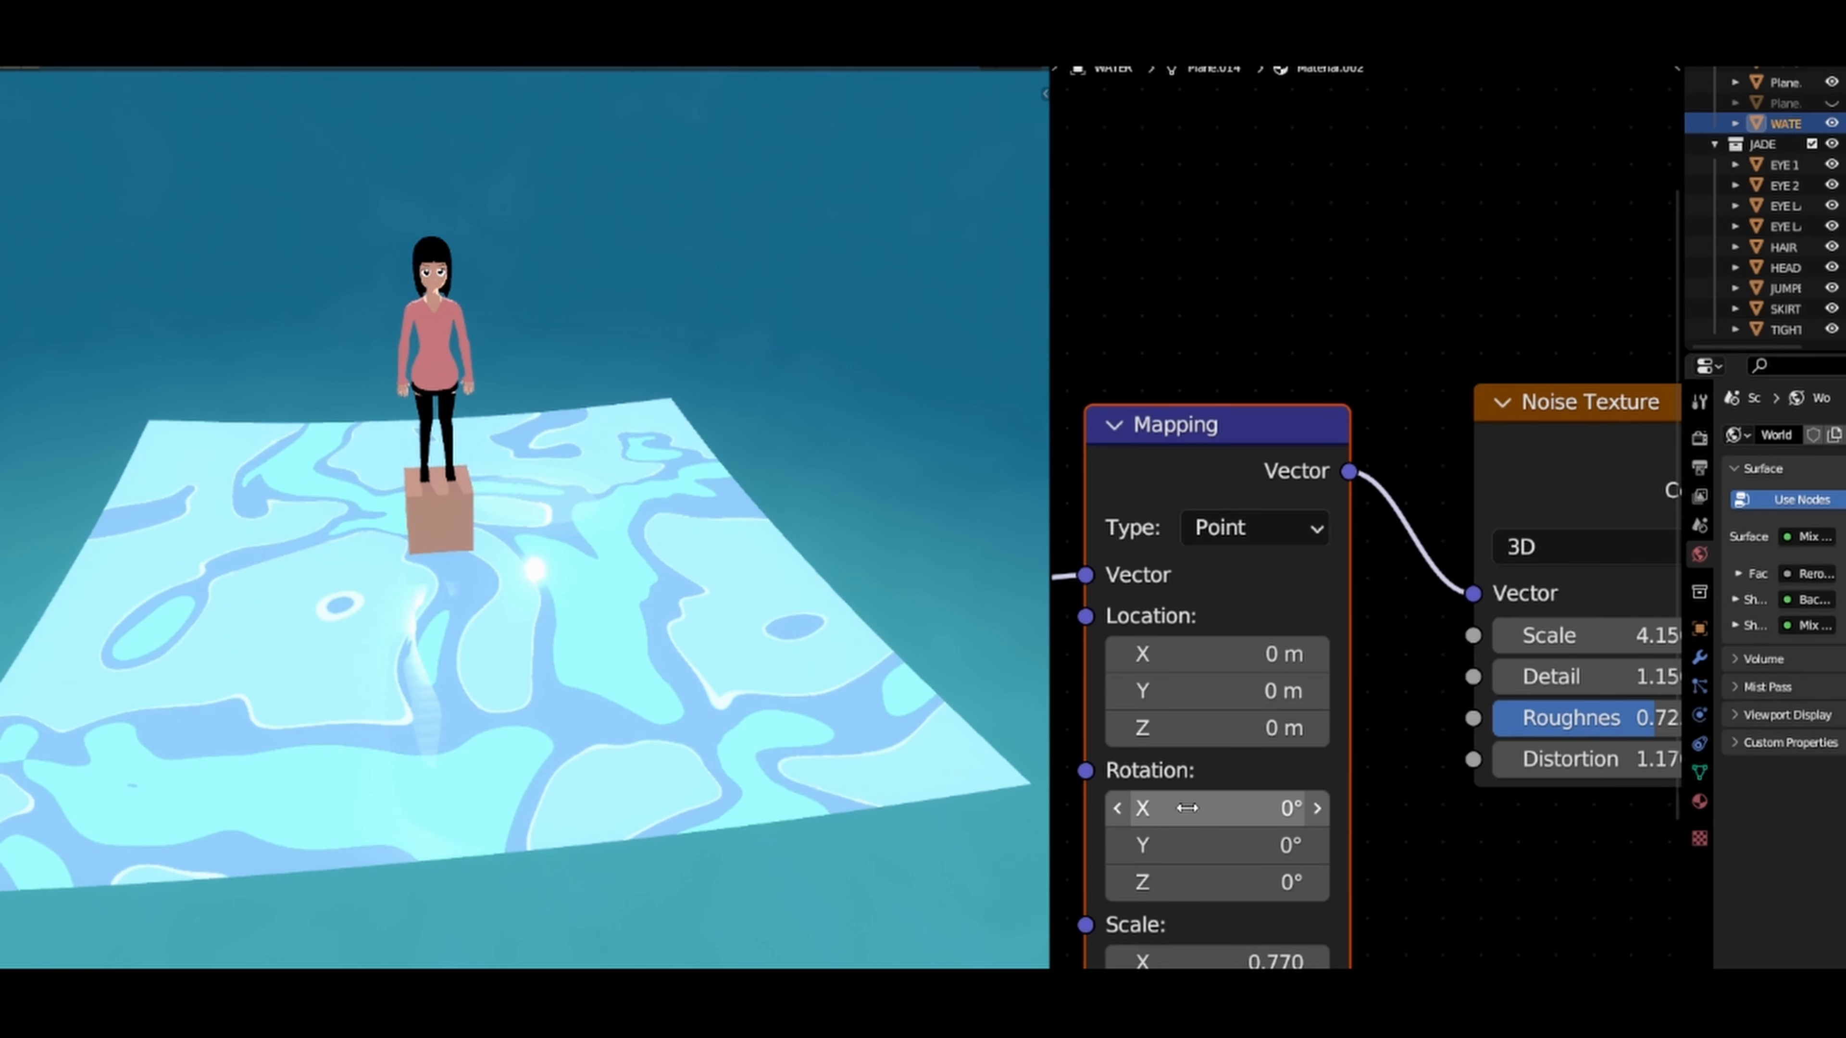
# Step: Animate the Mapping node's X rotation with the driver expression #frame/35
pyautogui.moveTo(1217, 808); pyautogui.dragTo(712, 808)
pyautogui.click(1241, 807)
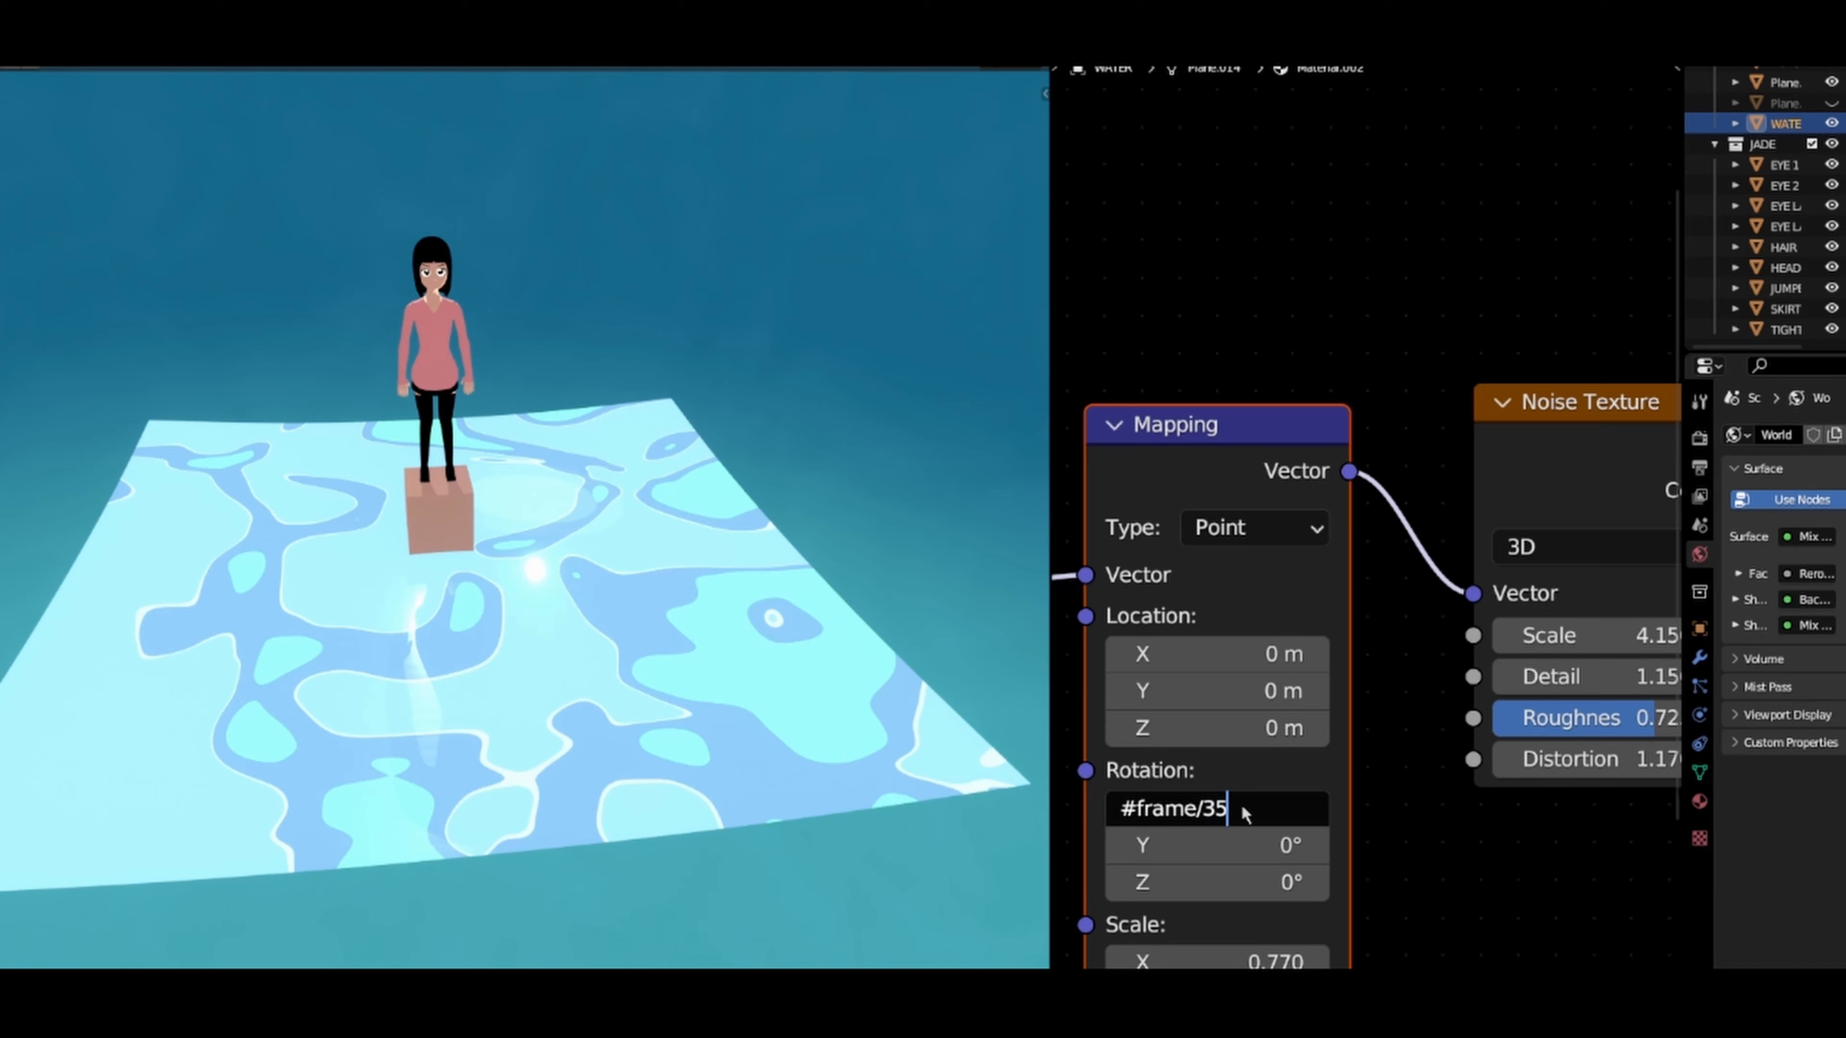
pyautogui.press('Return')
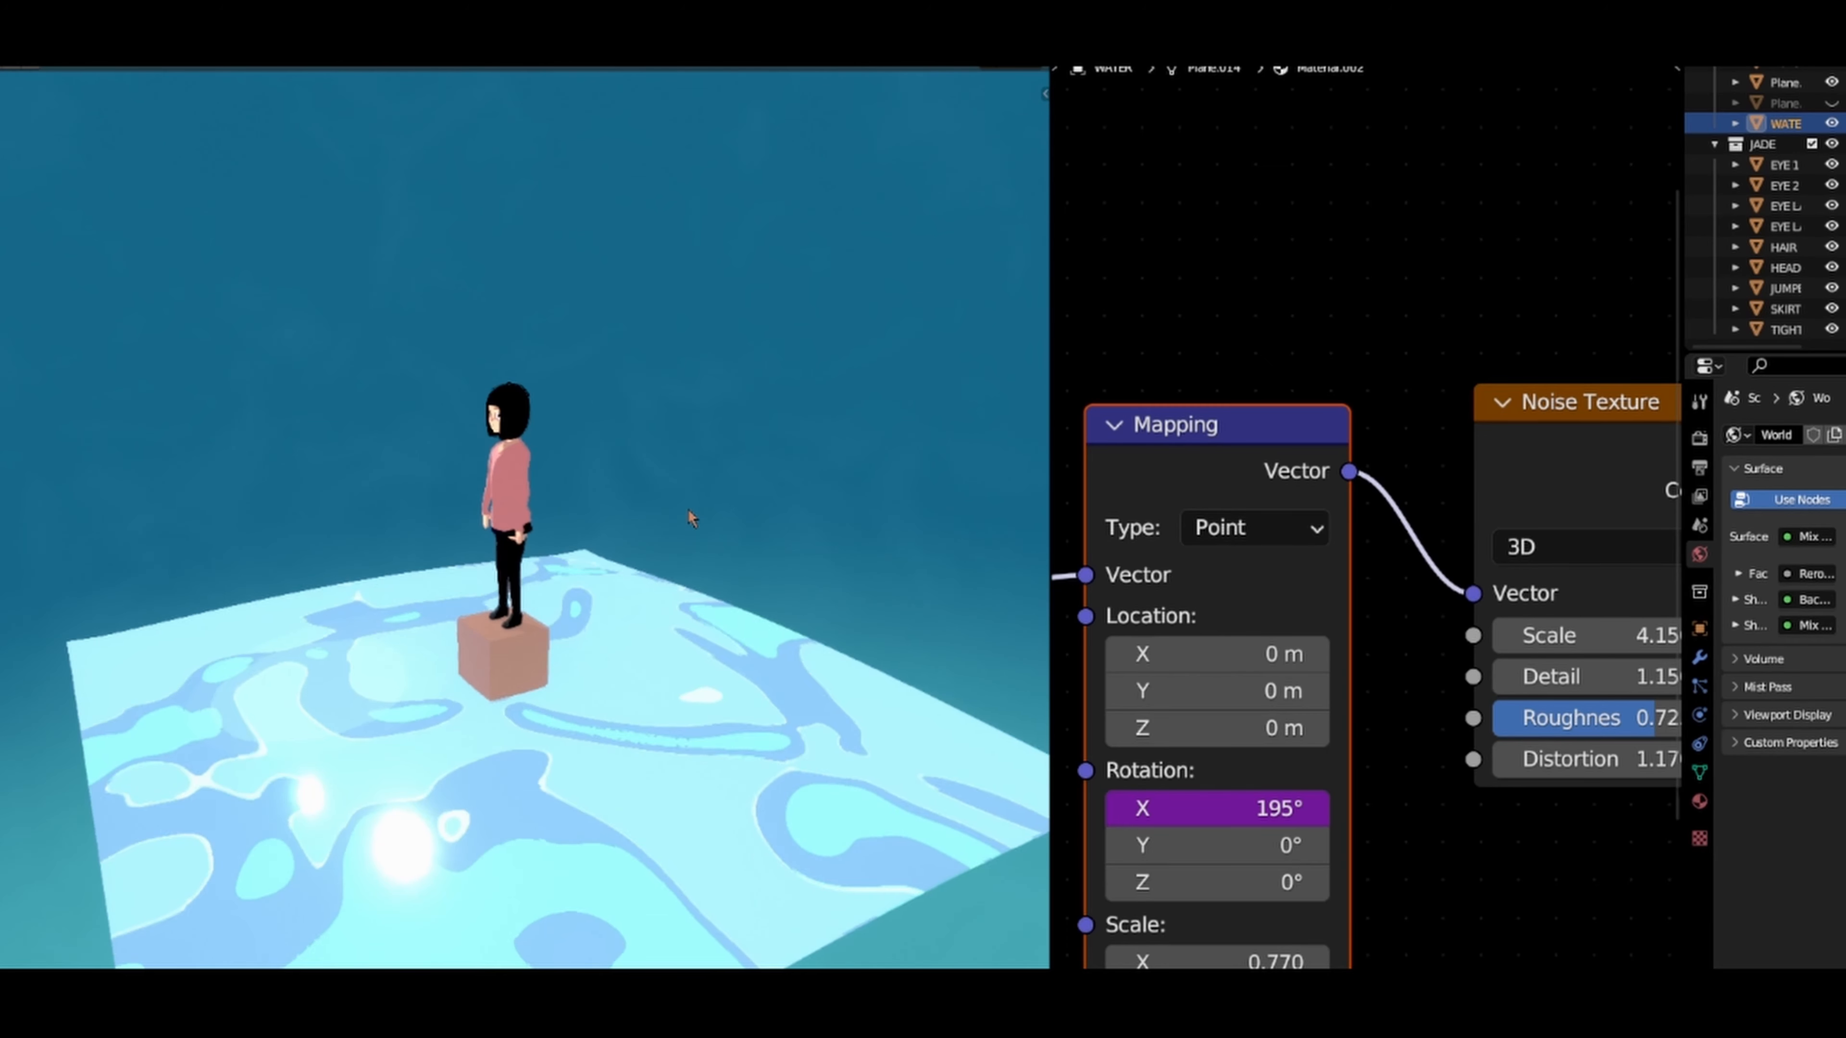
# Step: Lower the Noise Texture's Scale to 2.710 and inspect the enlarged pattern around the character
pyautogui.scroll(-8, 1482, 626)
pyautogui.moveTo(1482, 596); pyautogui.dragTo(1305, 554, button='middle')
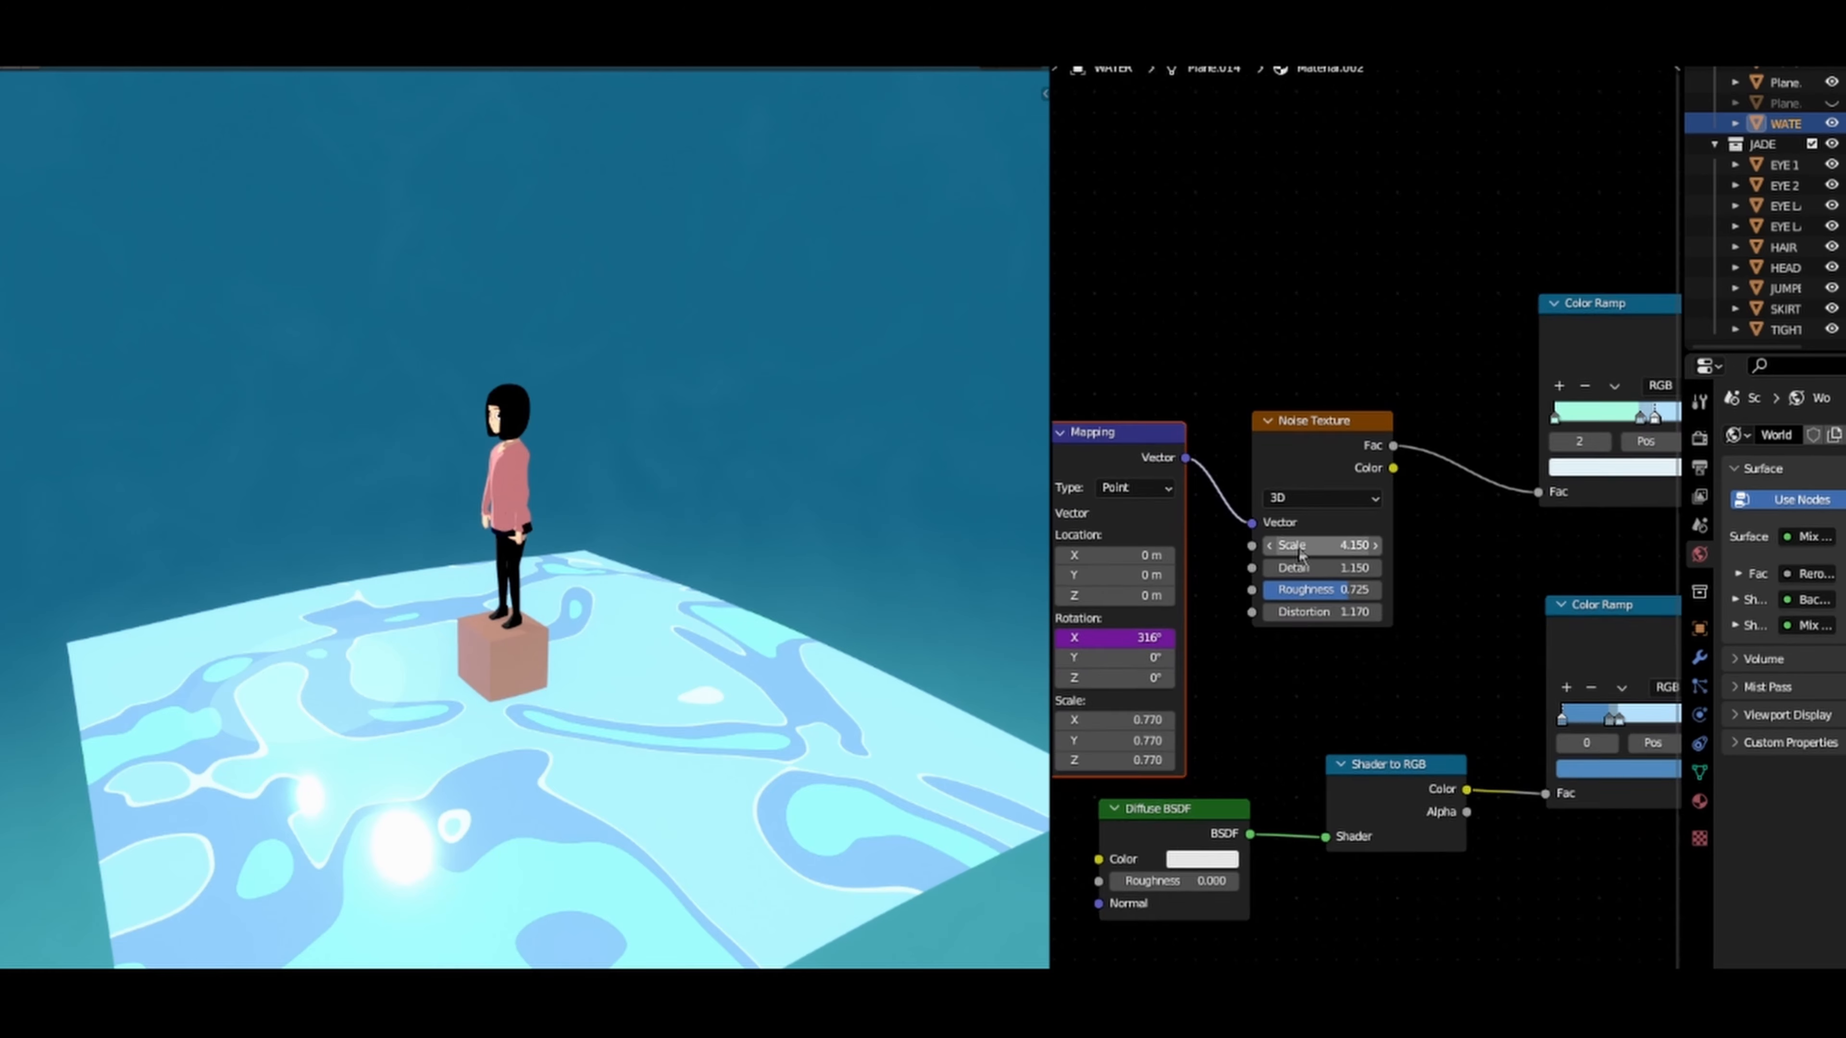
pyautogui.scroll(3, 1308, 557)
pyautogui.moveTo(1308, 547); pyautogui.dragTo(1204, 546)
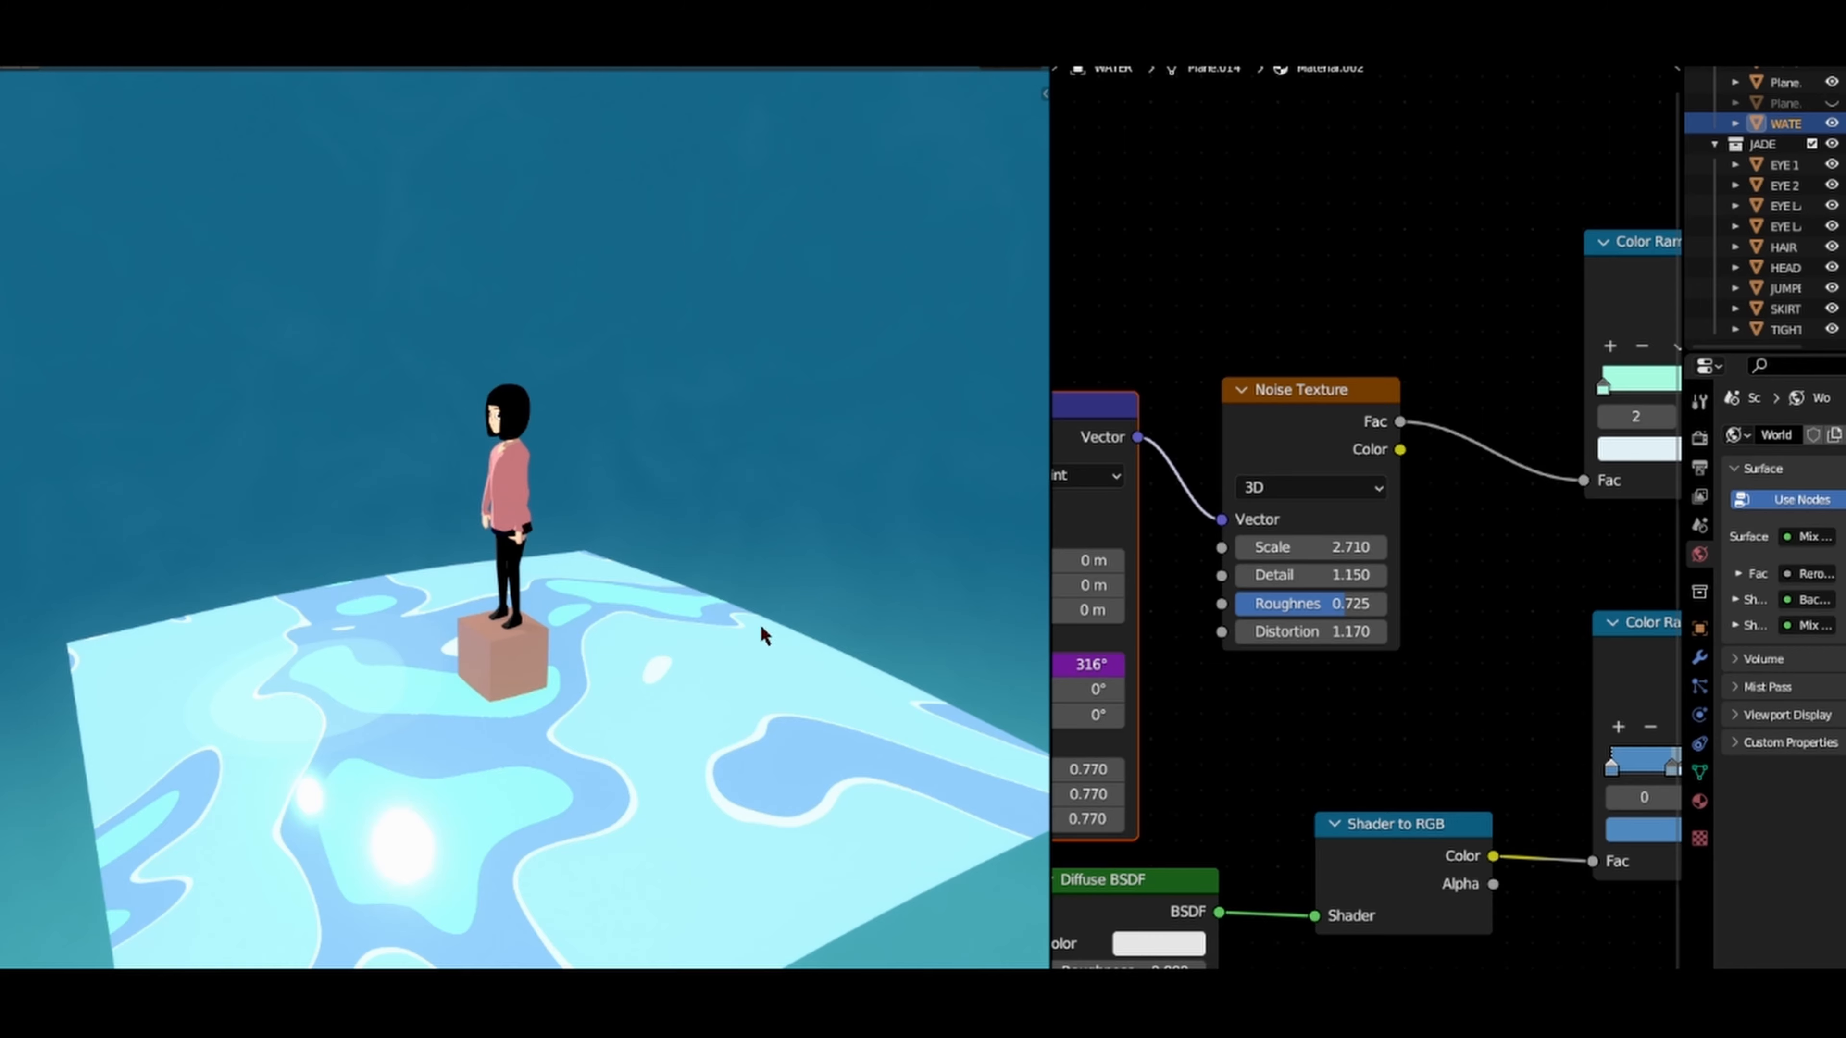
pyautogui.scroll(1, 762, 644)
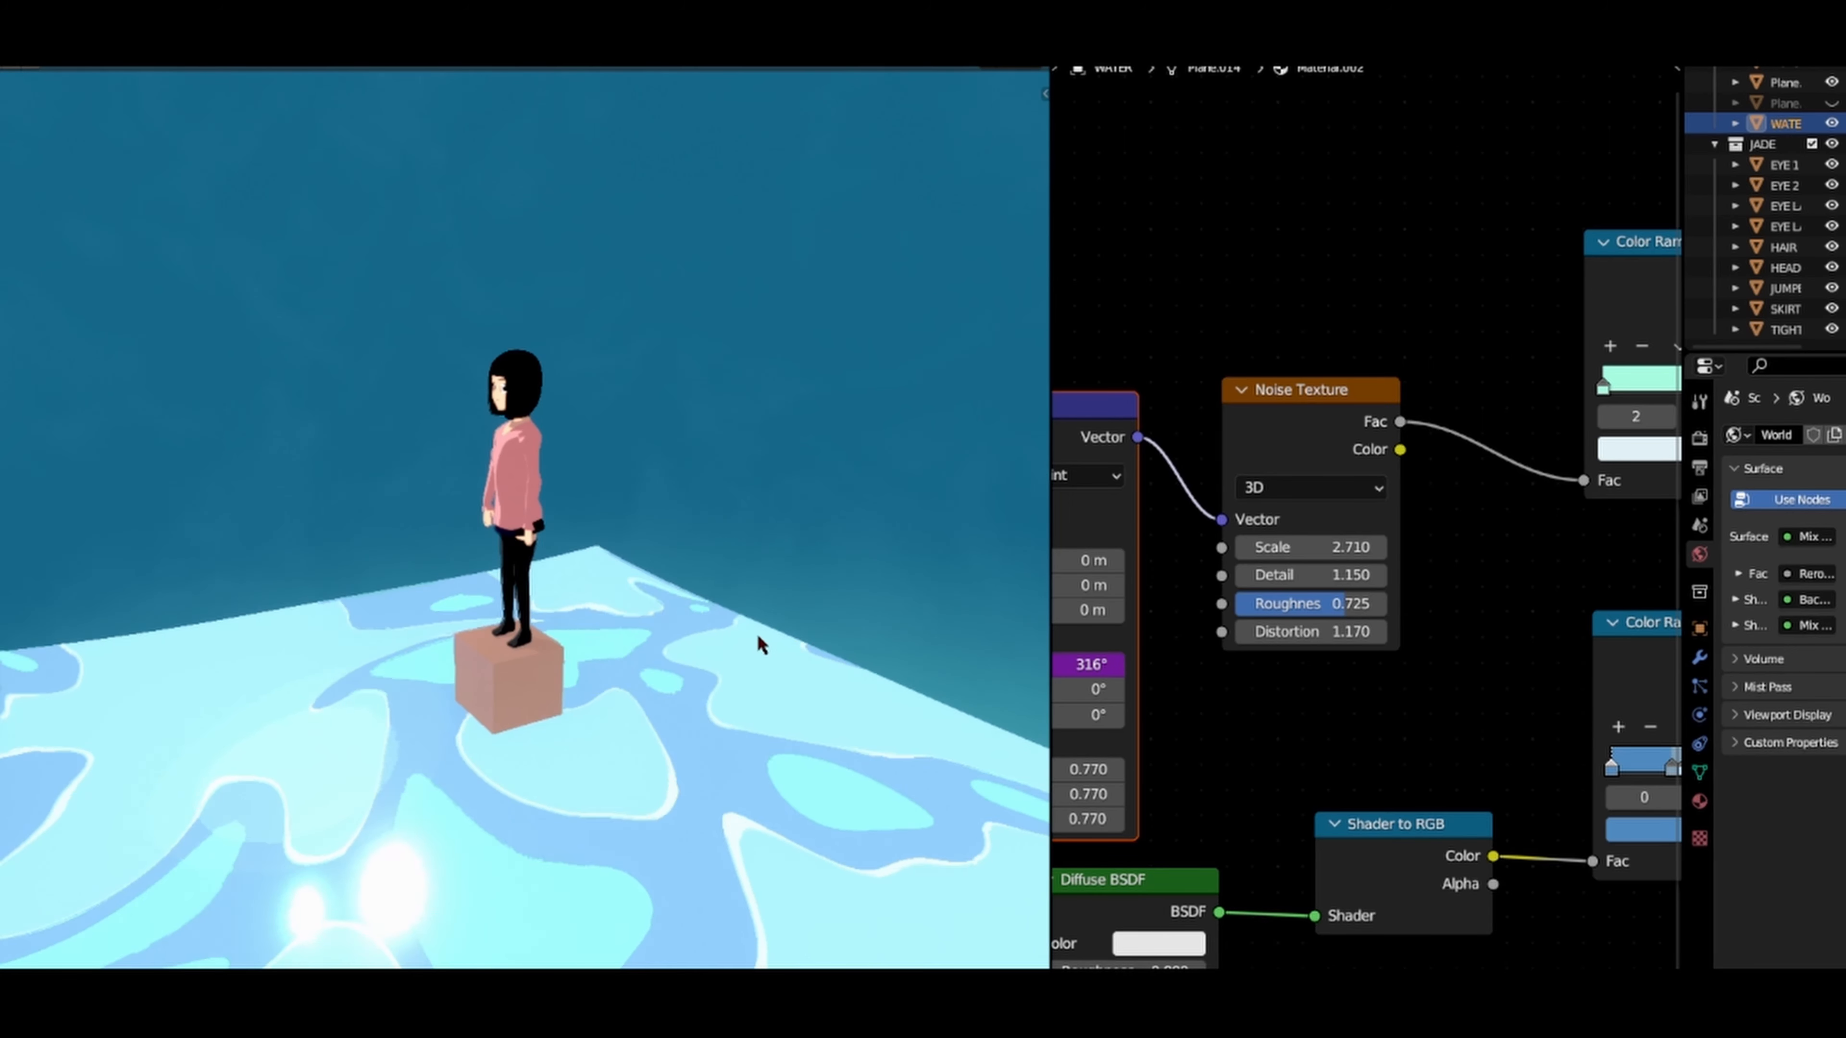
pyautogui.scroll(-2, 758, 641)
pyautogui.scroll(2, 717, 665)
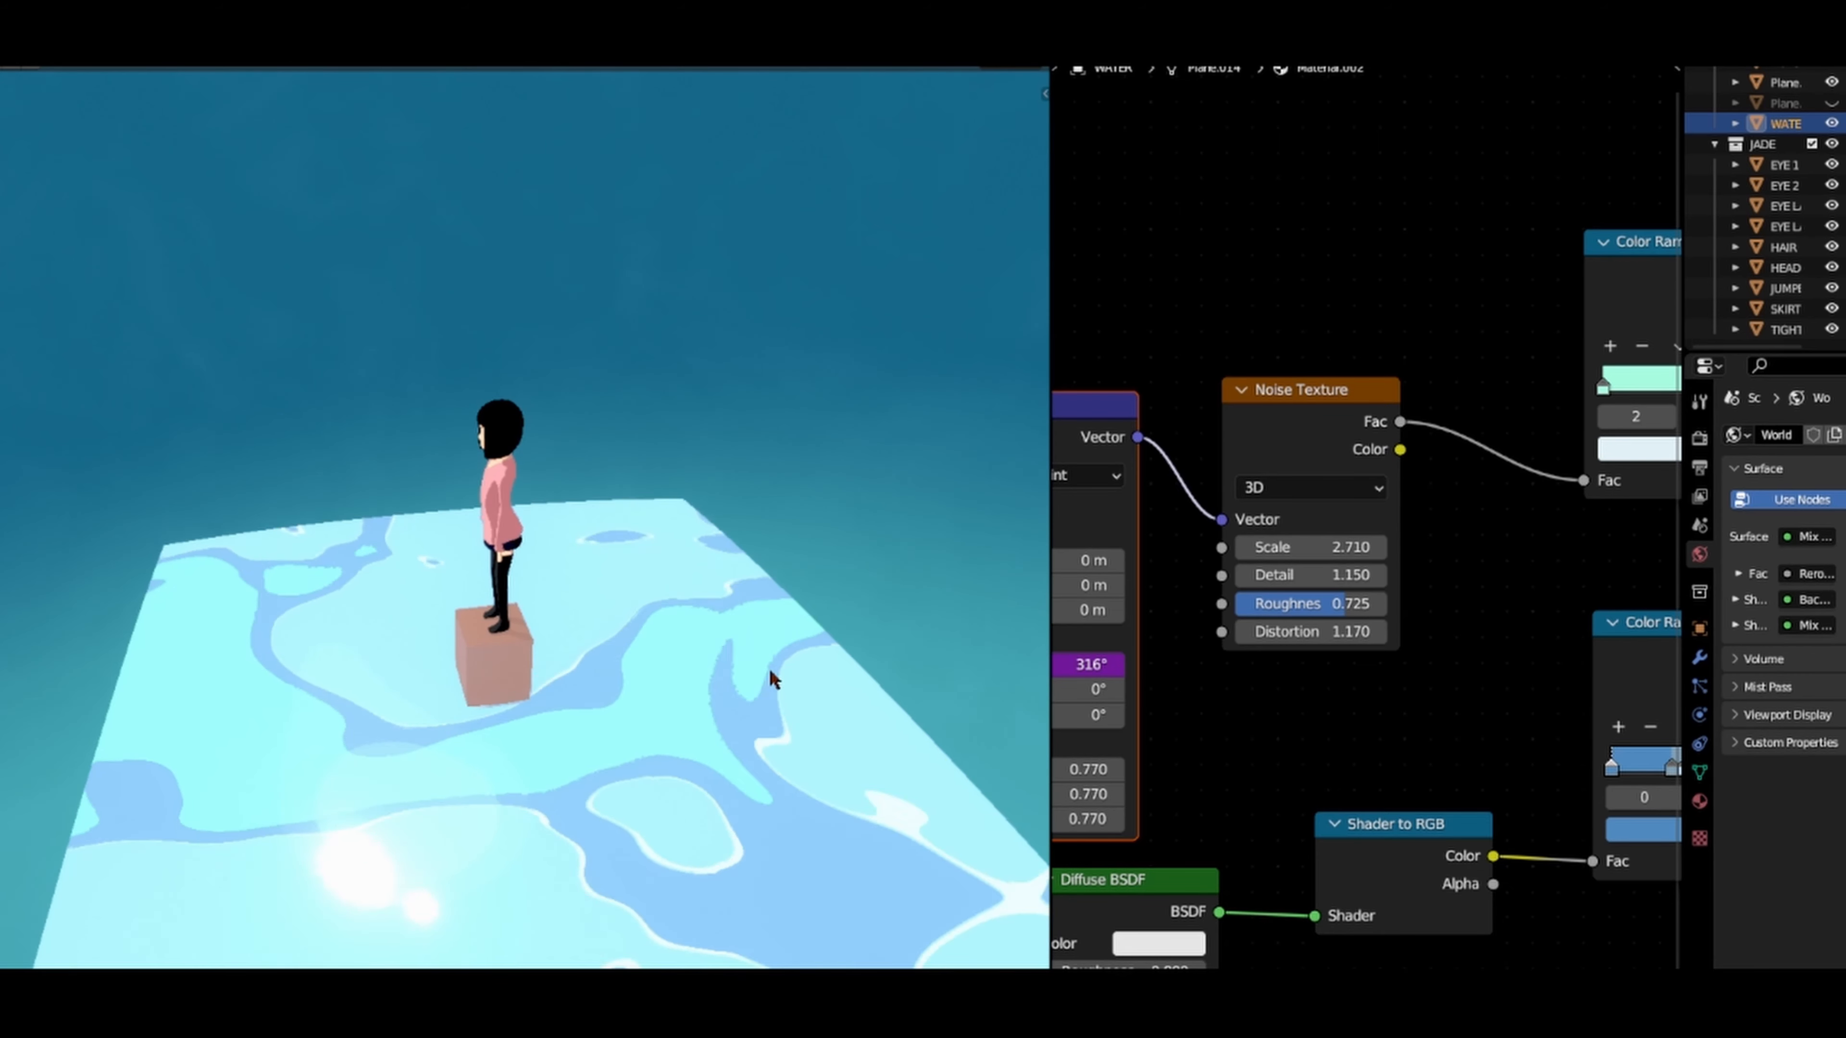
# Step: Try other Noise Texture Scale values and settle on 4.180
pyautogui.moveTo(1310, 547); pyautogui.dragTo(1293, 548)
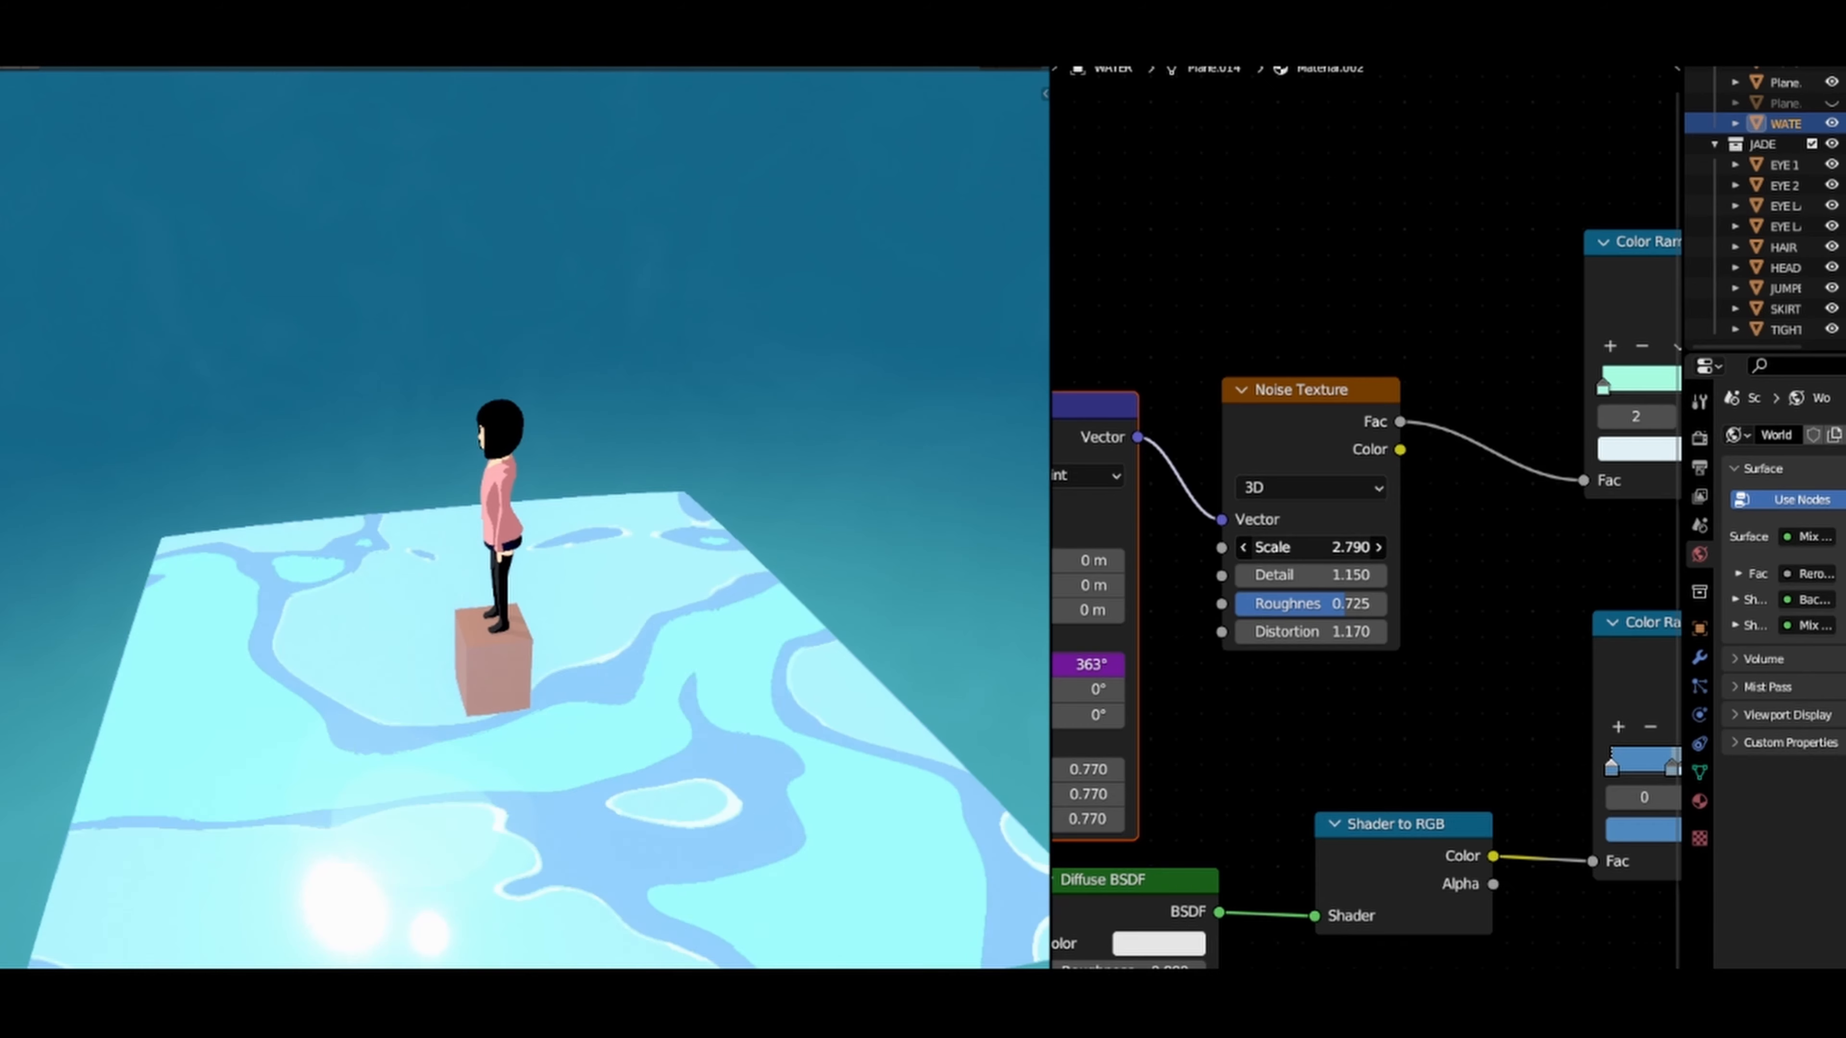
pyautogui.moveTo(1311, 547); pyautogui.dragTo(1387, 548)
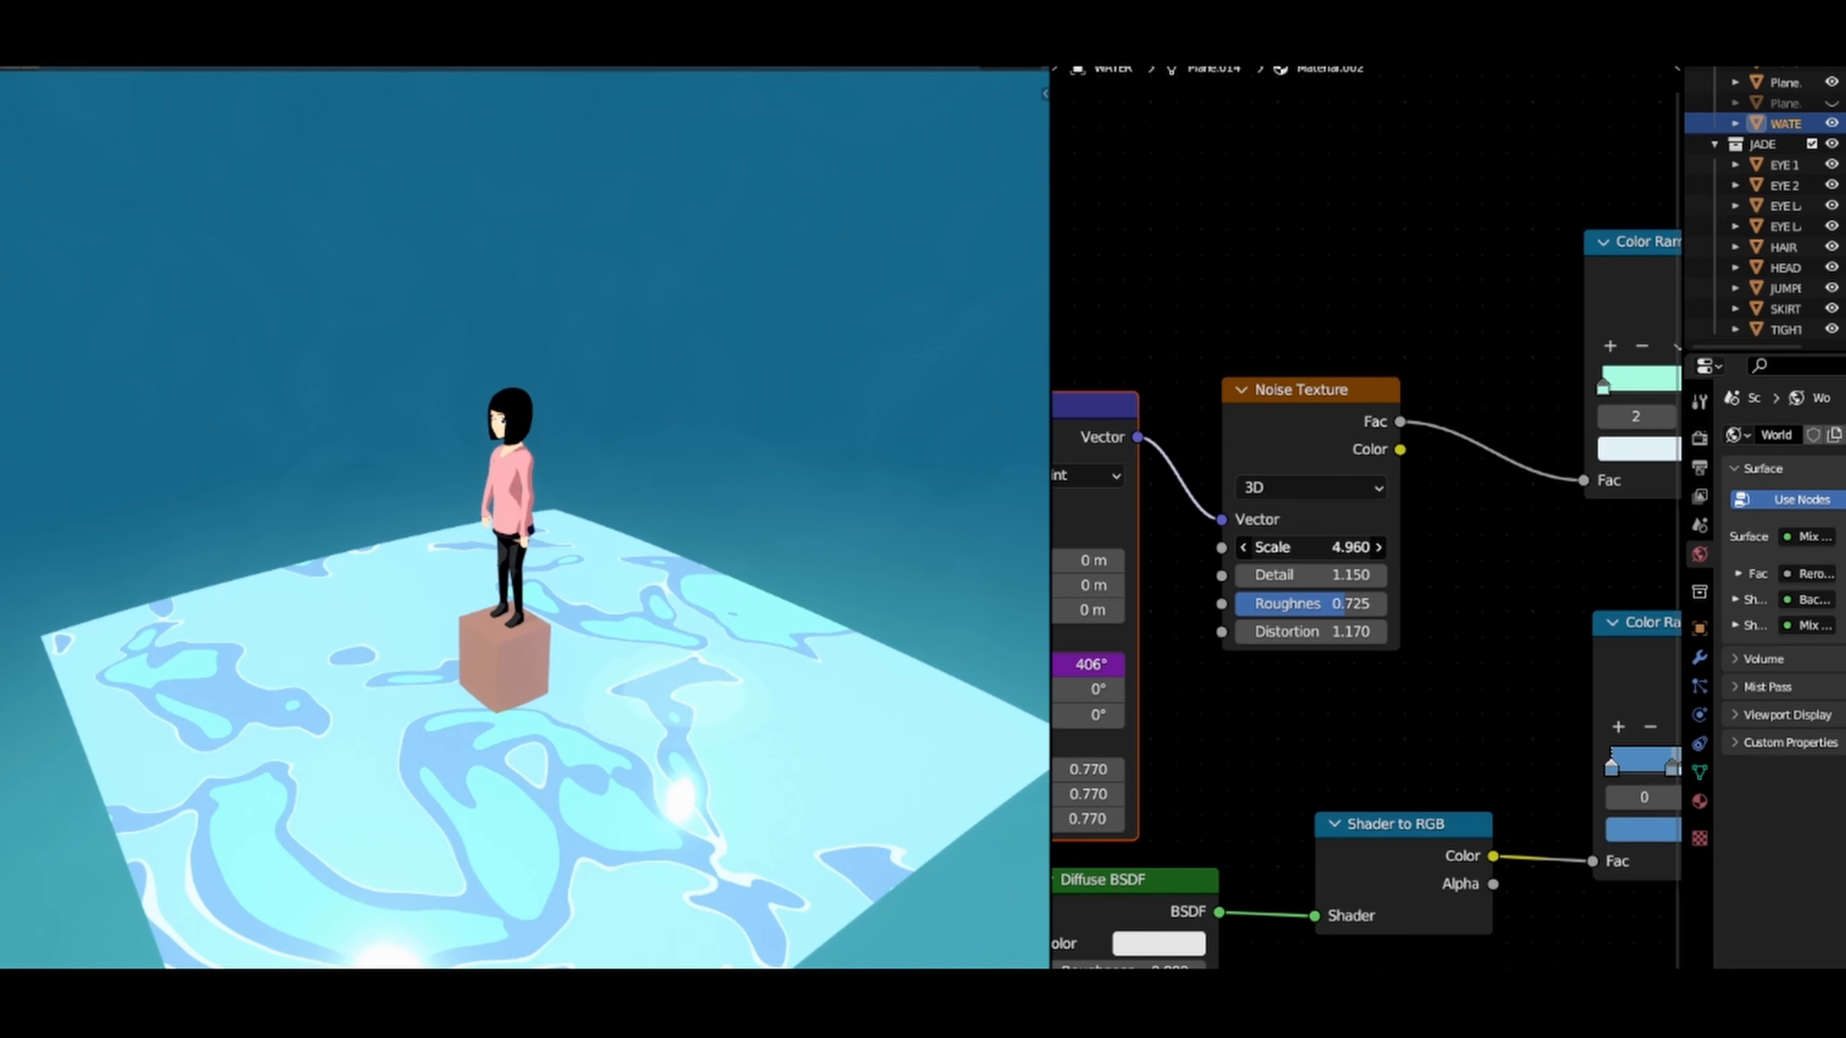
pyautogui.moveTo(1311, 548); pyautogui.dragTo(1254, 548)
# Step: In the upper Color Ramp, spread the near-white and light blue stops apart to widen the white band, and place the mid-blue stop at 0.405
pyautogui.scroll(-2, 1370, 550)
pyautogui.moveTo(1440, 496); pyautogui.dragTo(1328, 514, button='middle')
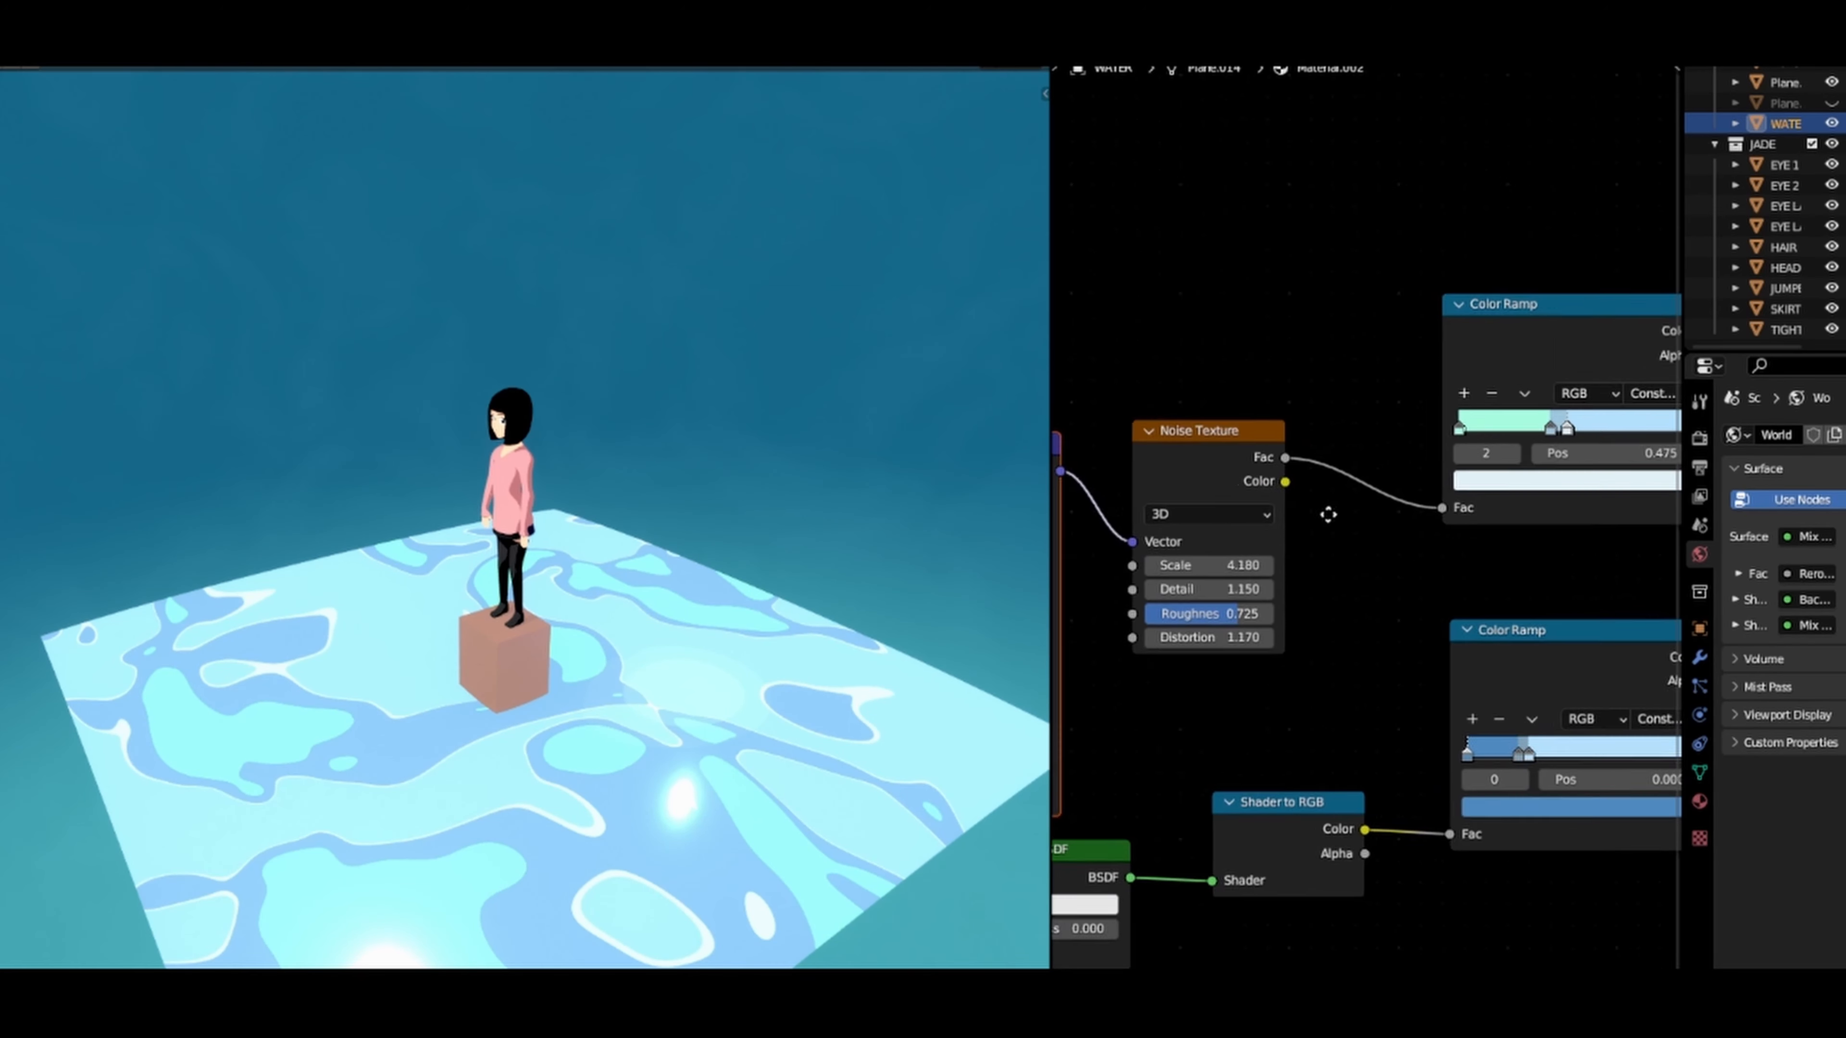
pyautogui.scroll(4, 1381, 472)
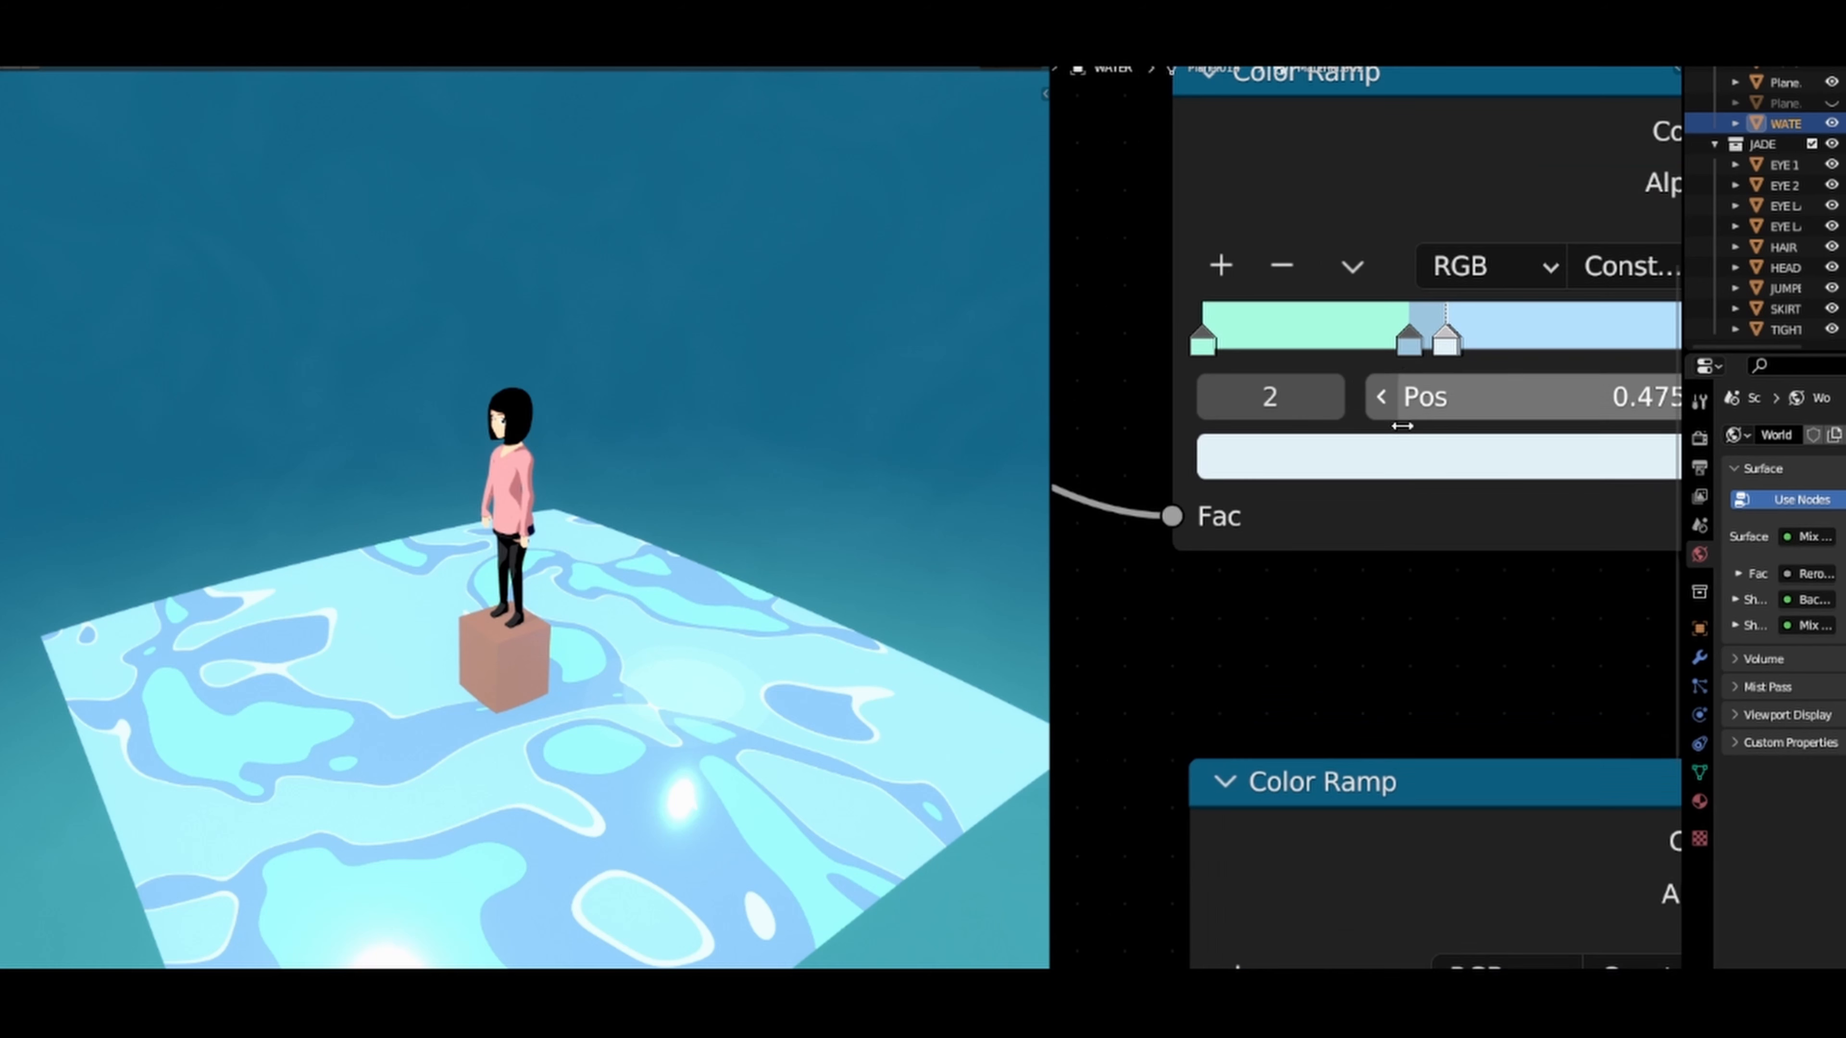
pyautogui.click(1409, 343)
pyautogui.moveTo(1410, 344); pyautogui.dragTo(1401, 347)
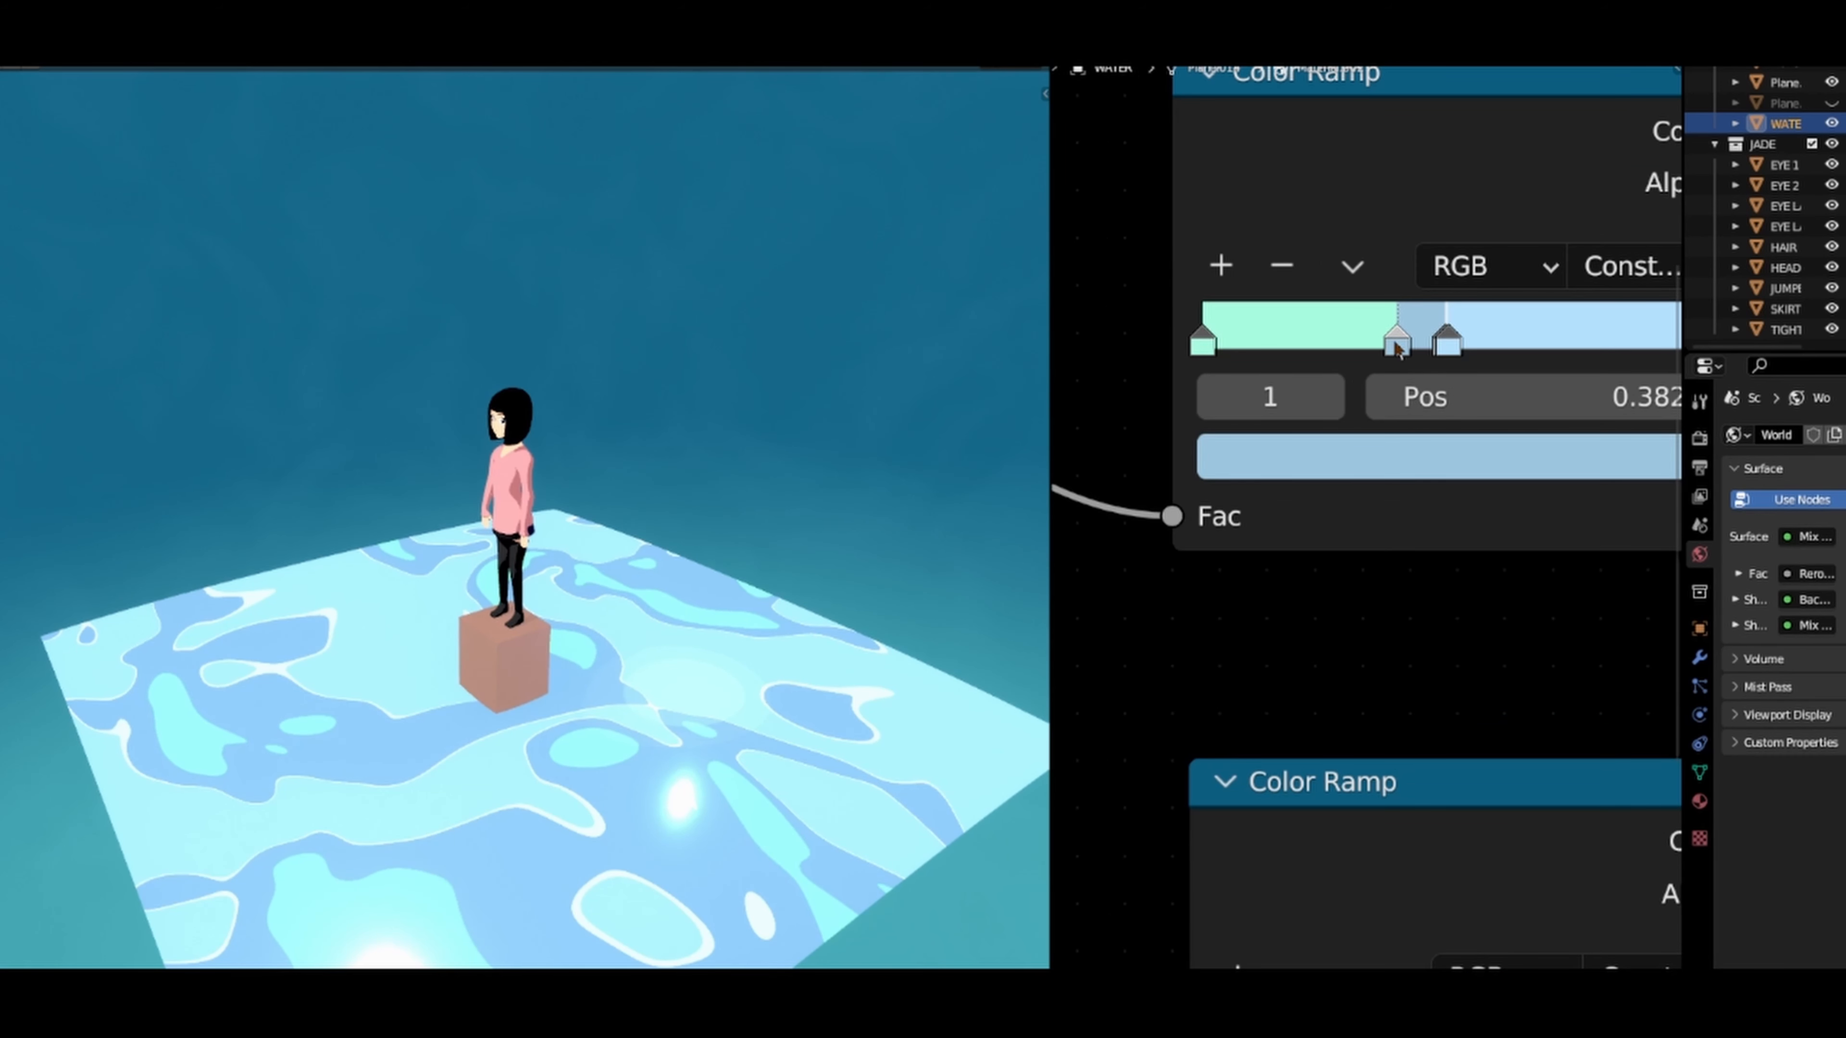
pyautogui.click(1437, 349)
pyautogui.moveTo(1437, 349)
pyautogui.mouseDown()
pyautogui.moveTo(1464, 362)
pyautogui.moveTo(1410, 356)
pyautogui.mouseUp()
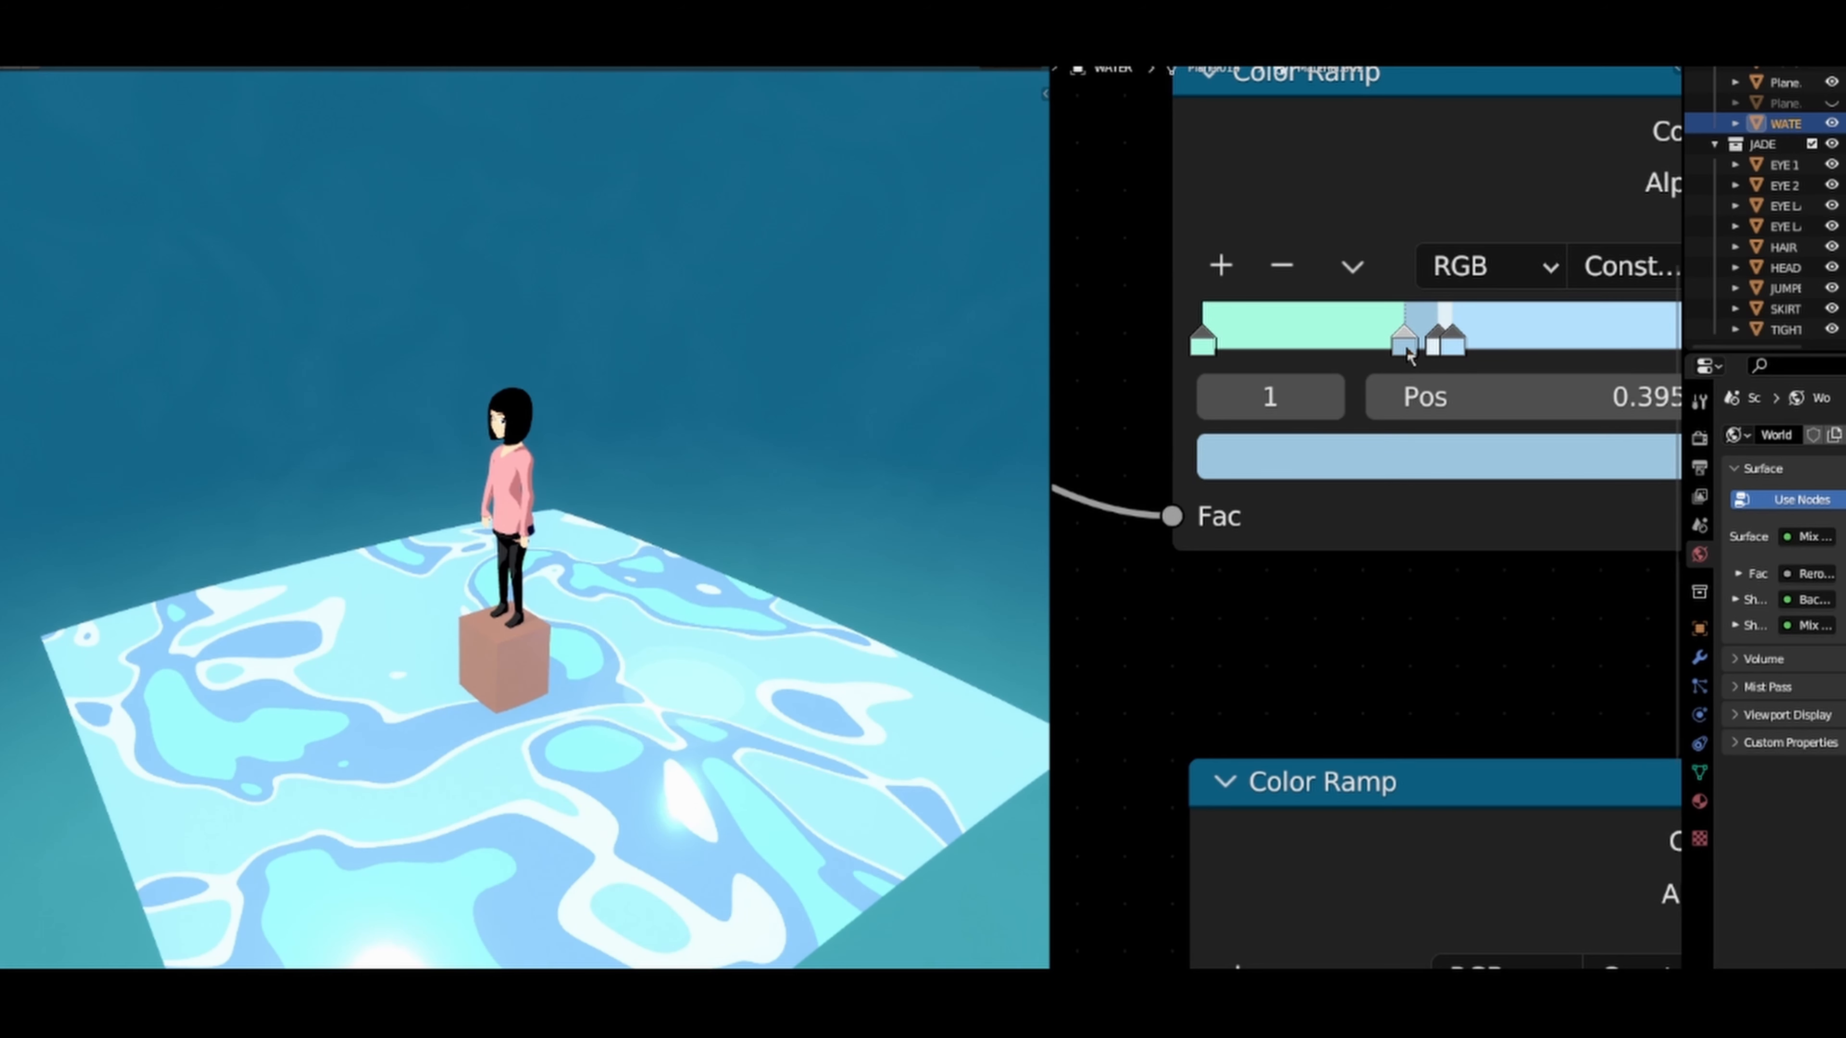
# Step: Recolour the first stop of the upper Color Ramp light blue with hue 0.595 and saturation 0.579
pyautogui.click(1222, 345)
pyautogui.click(1287, 454)
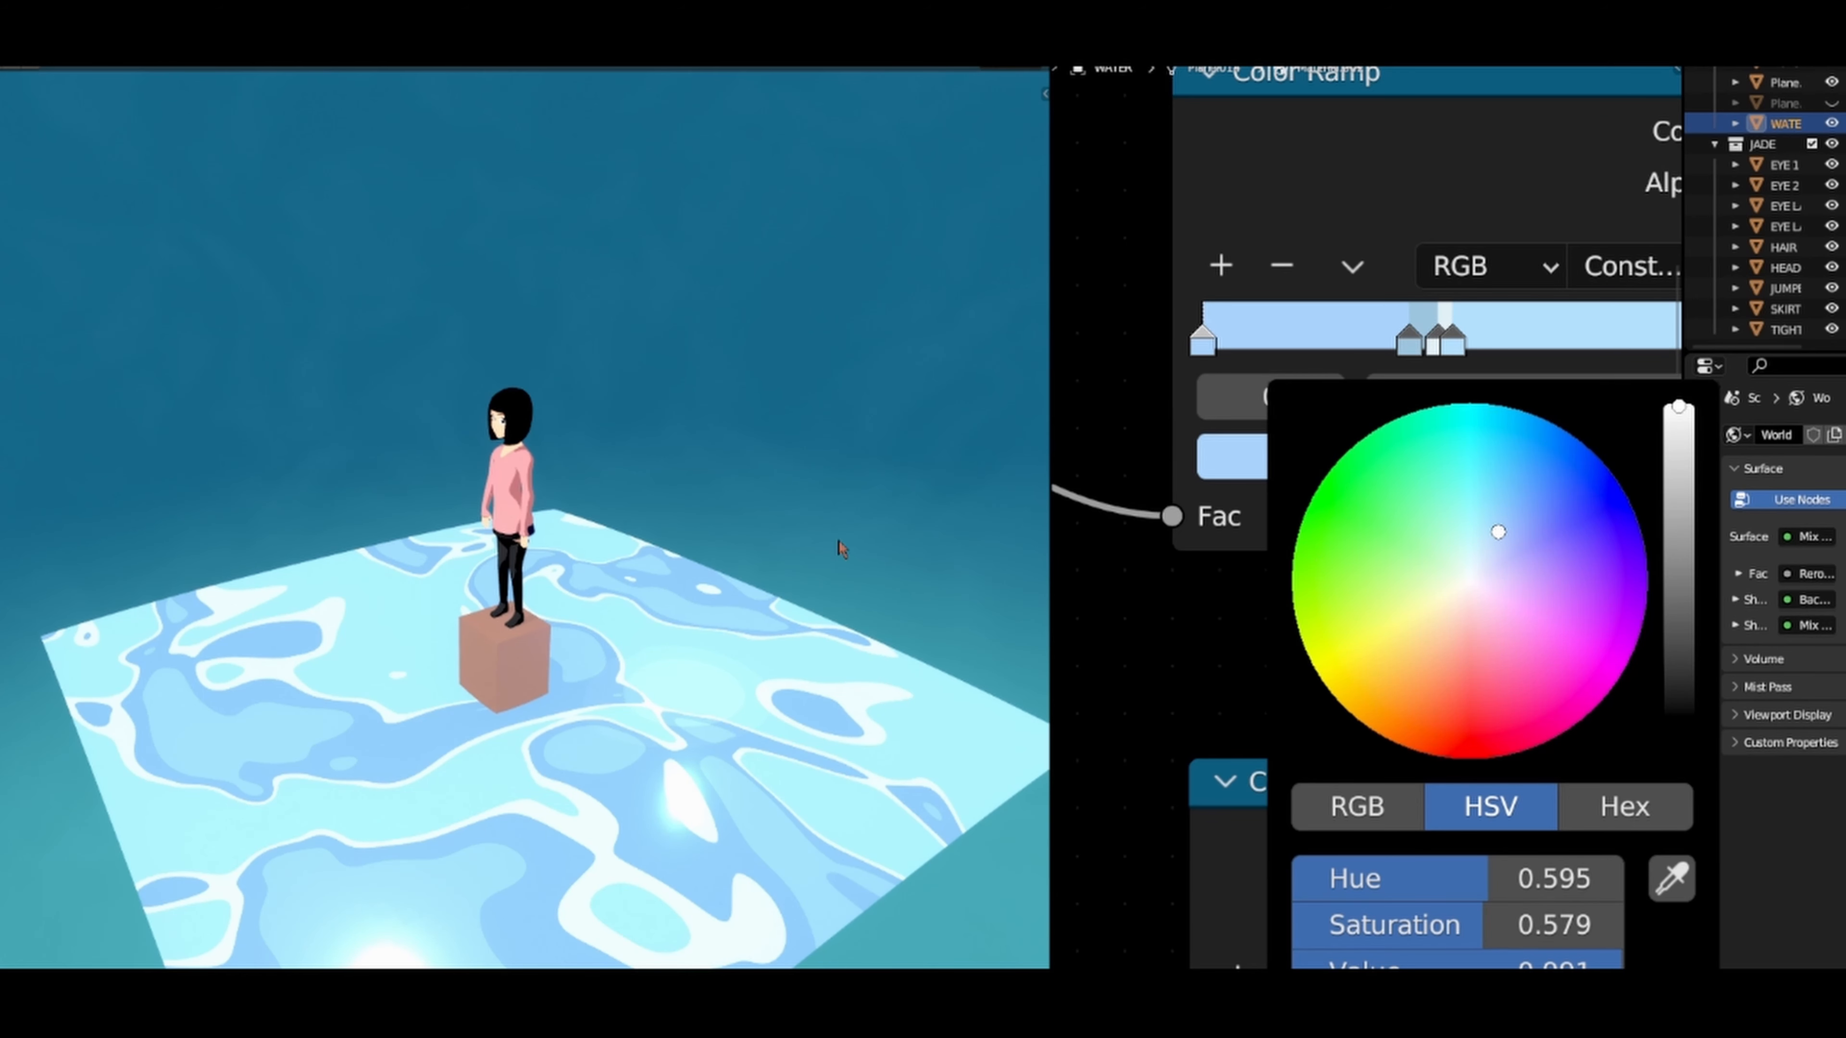
pyautogui.moveTo(740, 525); pyautogui.dragTo(703, 550, button='middle')
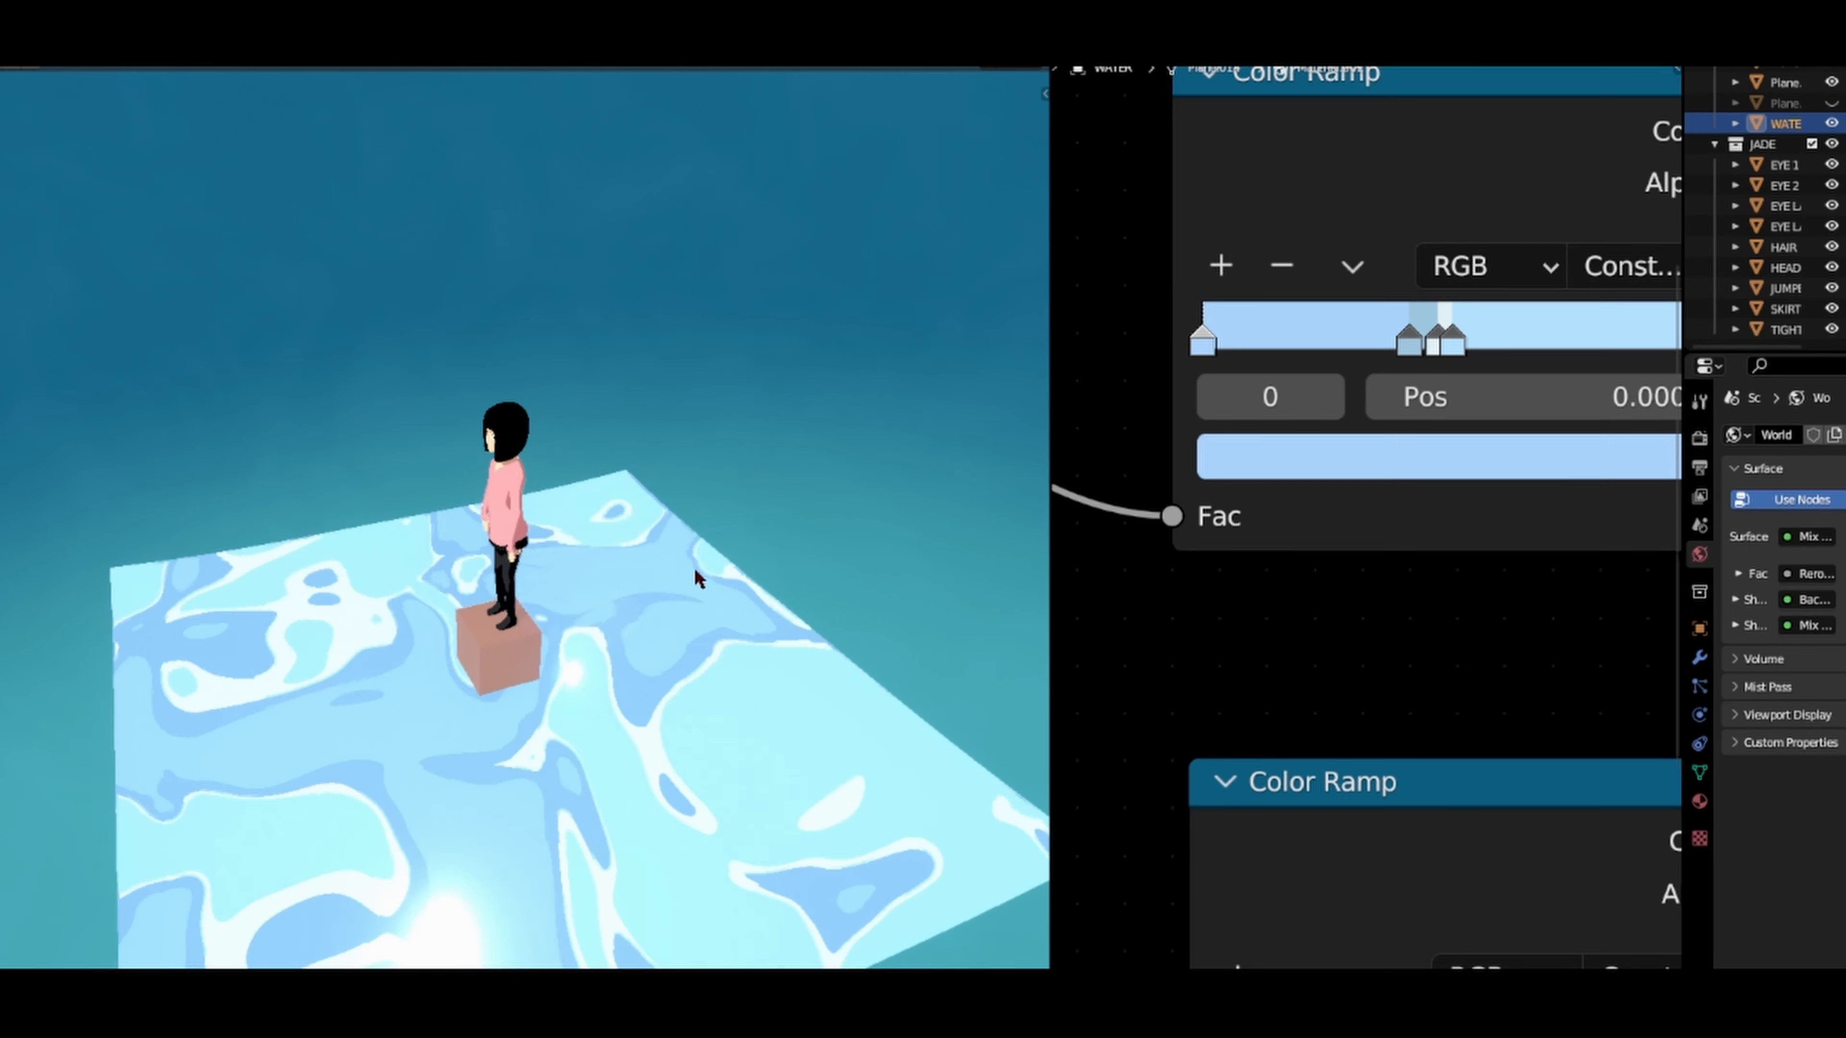
# Step: Shift the middle stops of the upper Color Ramp along the ramp, placing the mid-blue stop at 0.445
pyautogui.click(1409, 344)
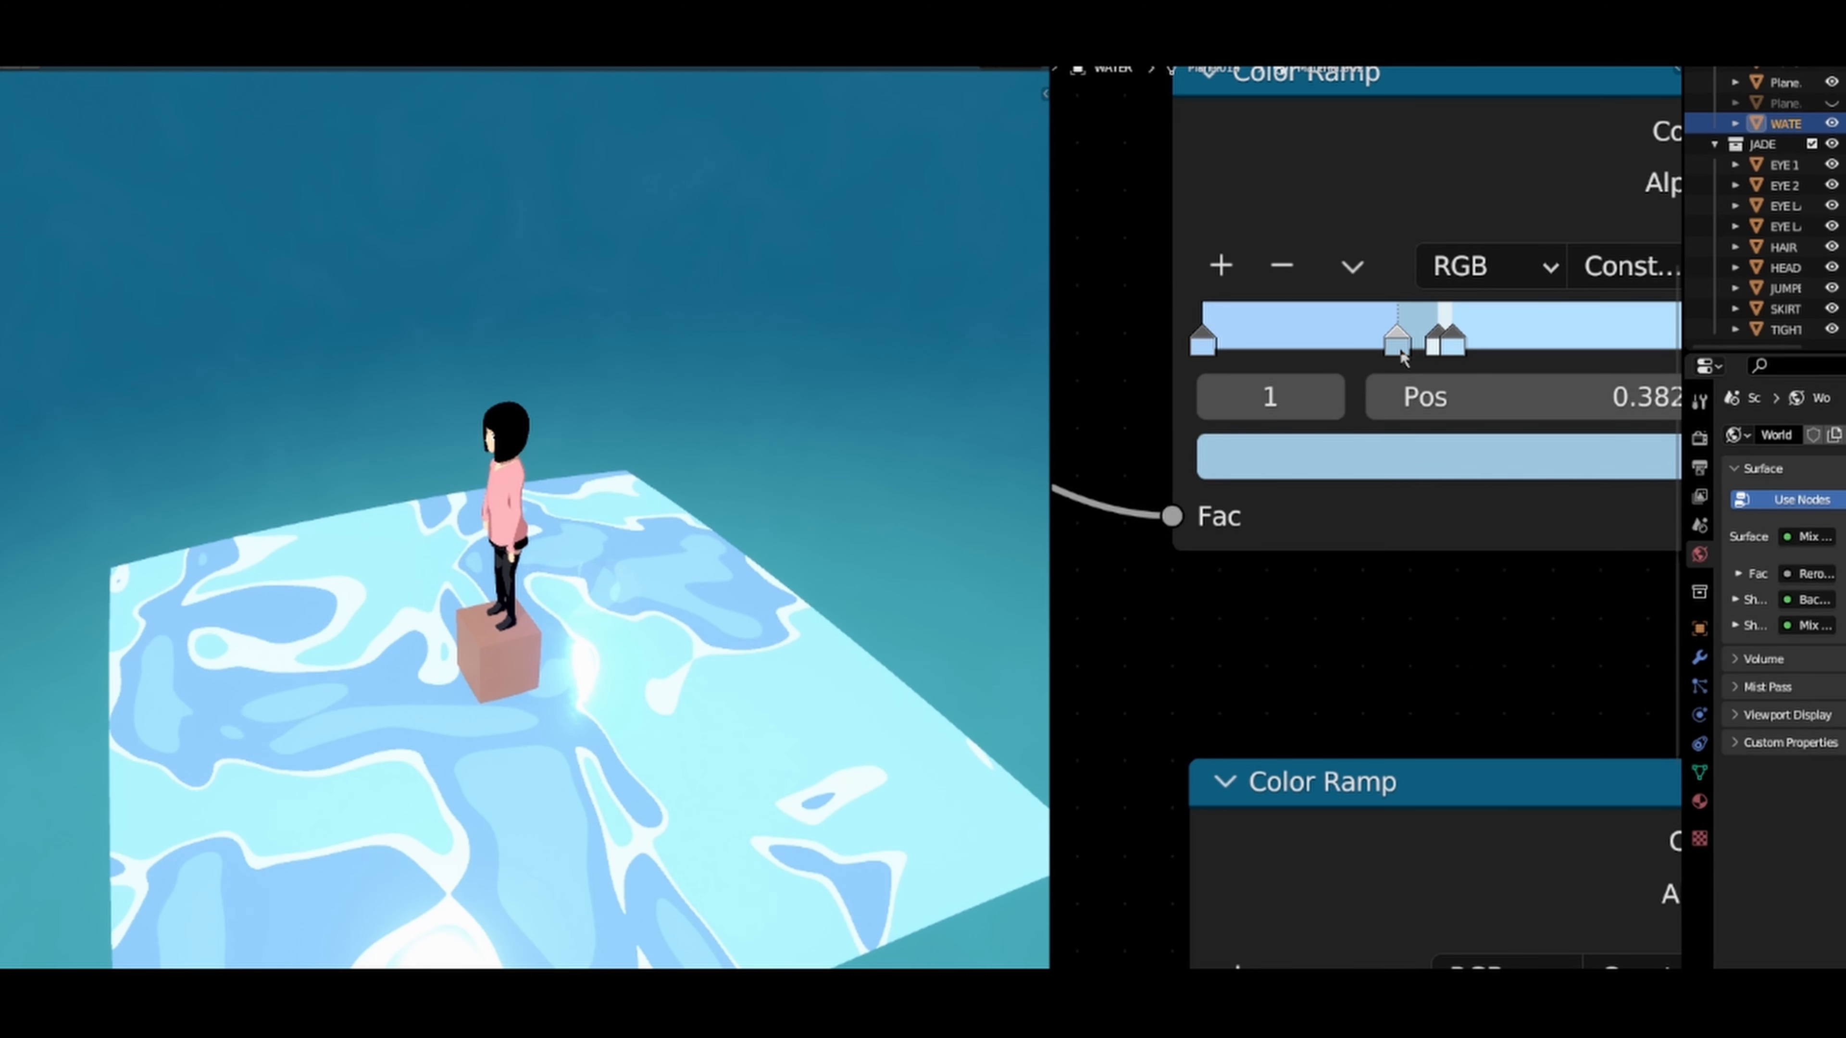
pyautogui.moveTo(1408, 356)
pyautogui.mouseDown()
pyautogui.moveTo(1479, 350)
pyautogui.moveTo(1426, 353)
pyautogui.mouseUp()
pyautogui.click(1445, 353)
pyautogui.click(1412, 351)
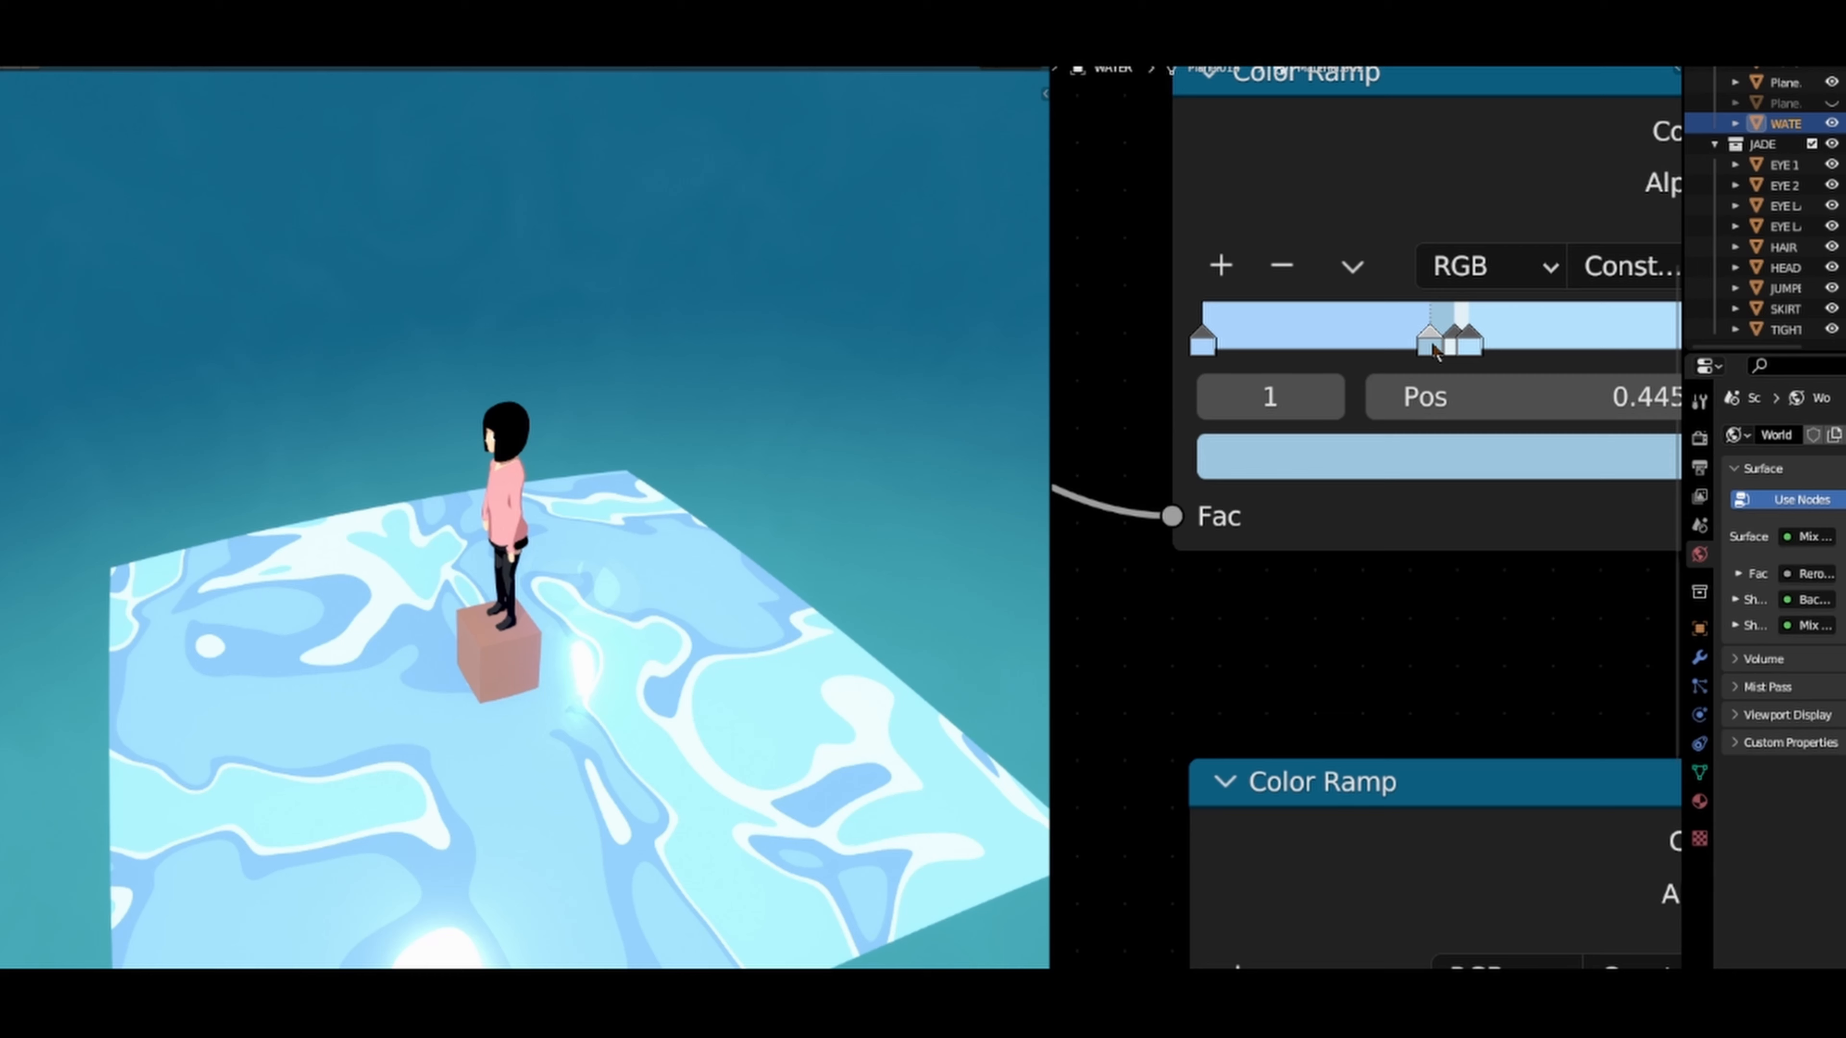
# Step: Widen the white band by moving the light blue stop further from the near-white one, and set the mid-blue stop to 0.455
pyautogui.click(1468, 348)
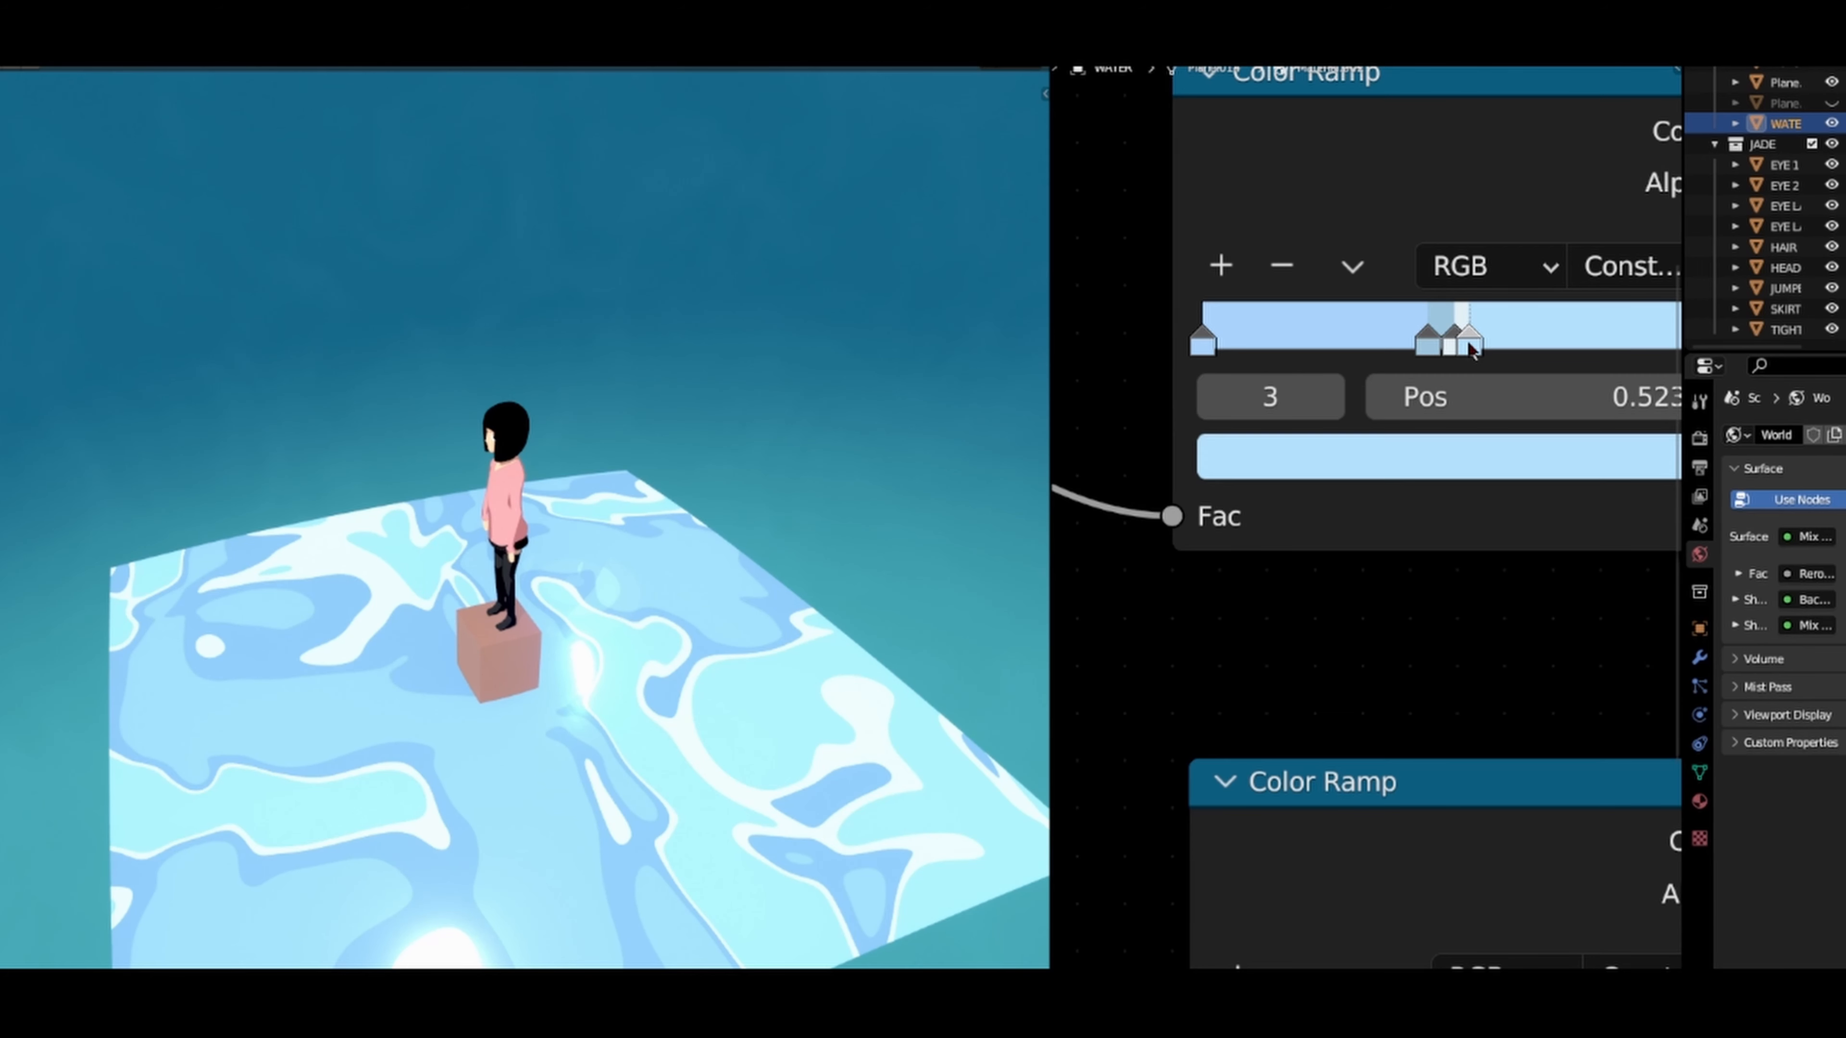
pyautogui.moveTo(1478, 351); pyautogui.dragTo(1414, 360)
pyautogui.click(1459, 352)
pyautogui.moveTo(1417, 358); pyautogui.dragTo(1431, 359)
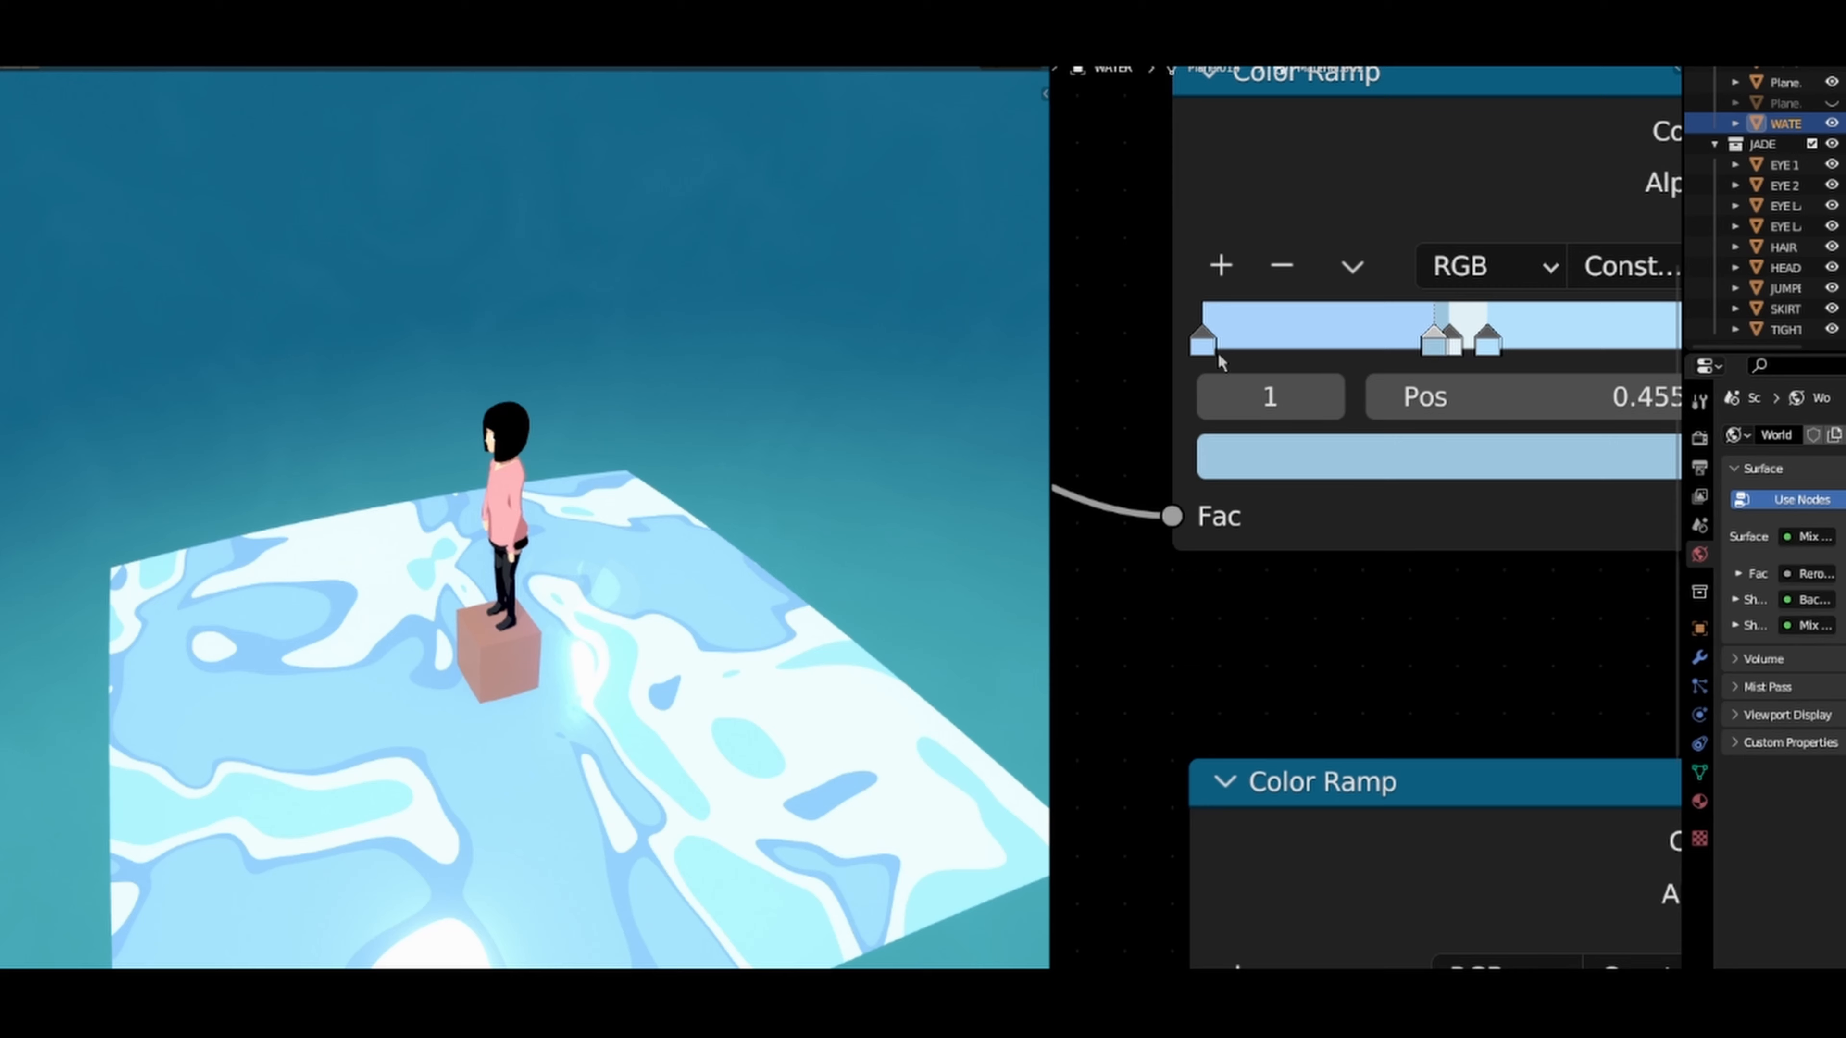
# Step: Narrow the white band by bringing the light blue stop closer, and place the mid-blue stop at 0.432 and the near-white stop at 0.484
pyautogui.moveTo(1206, 349)
pyautogui.mouseDown()
pyautogui.moveTo(1530, 350)
pyautogui.moveTo(1191, 365)
pyautogui.mouseUp()
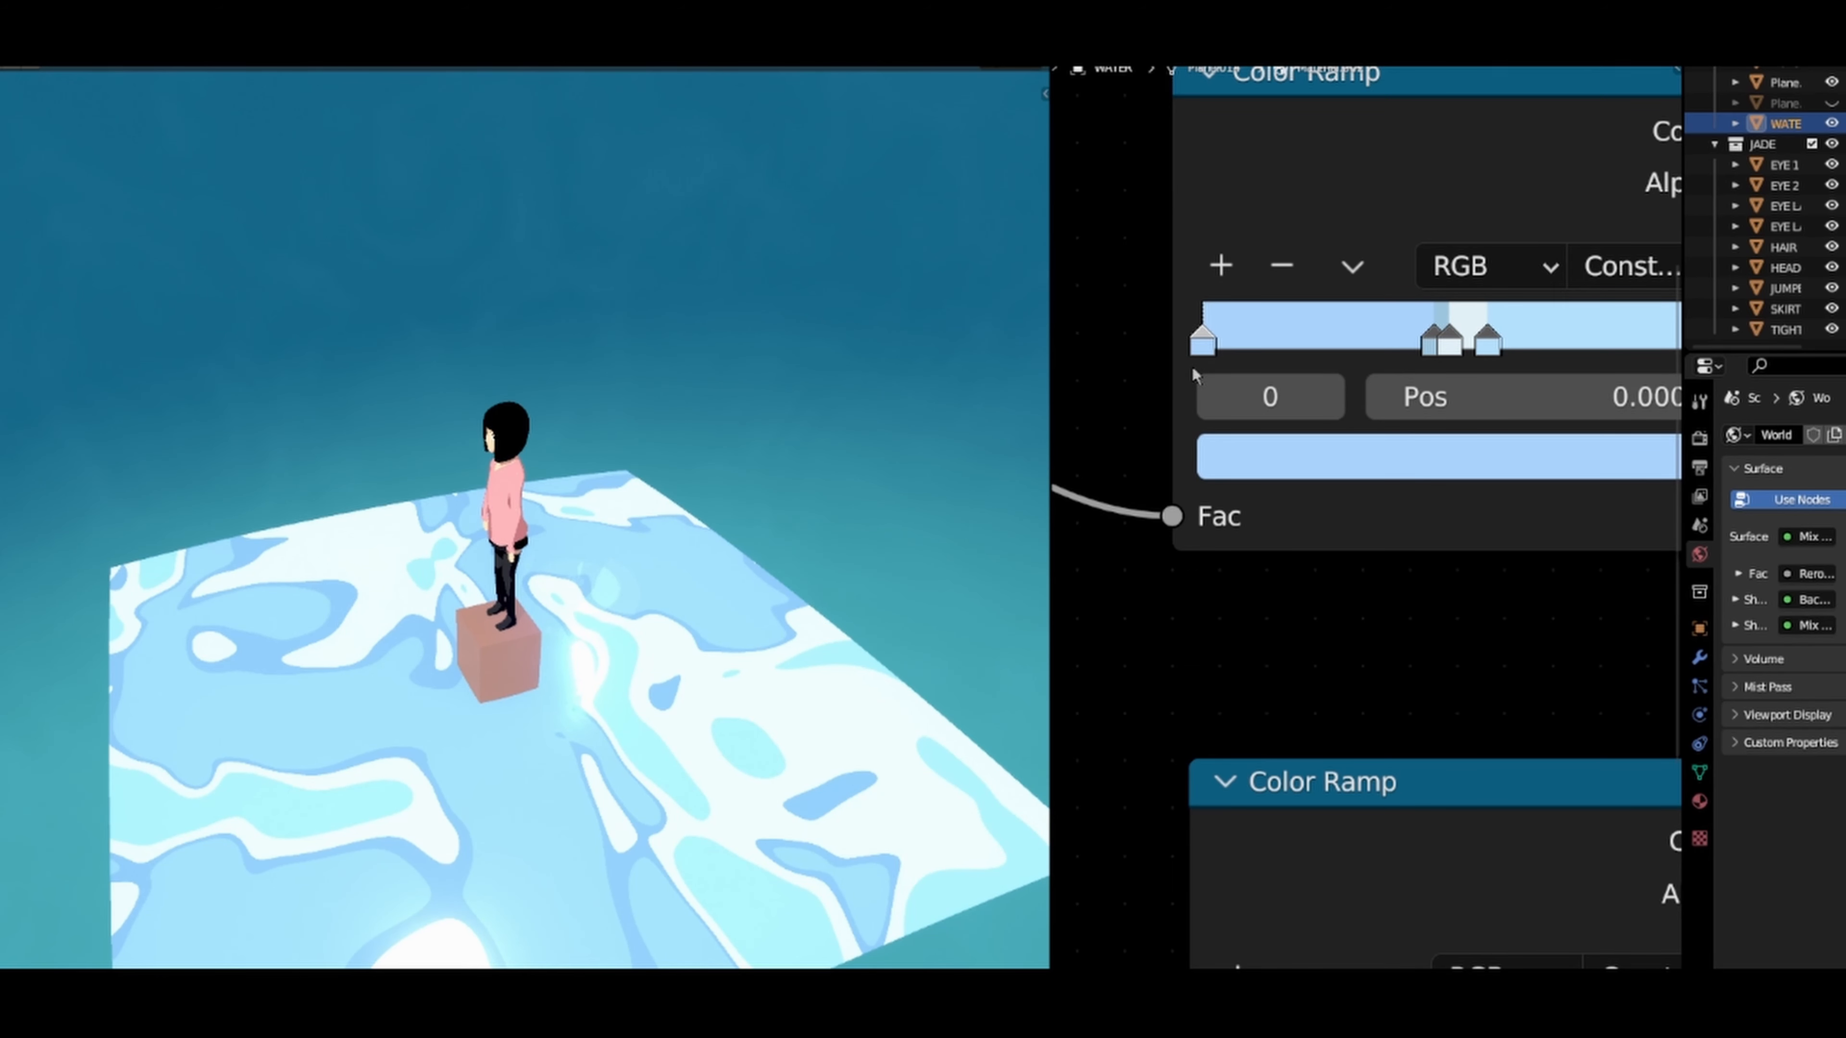
pyautogui.click(1488, 343)
pyautogui.moveTo(1489, 349); pyautogui.dragTo(1416, 352)
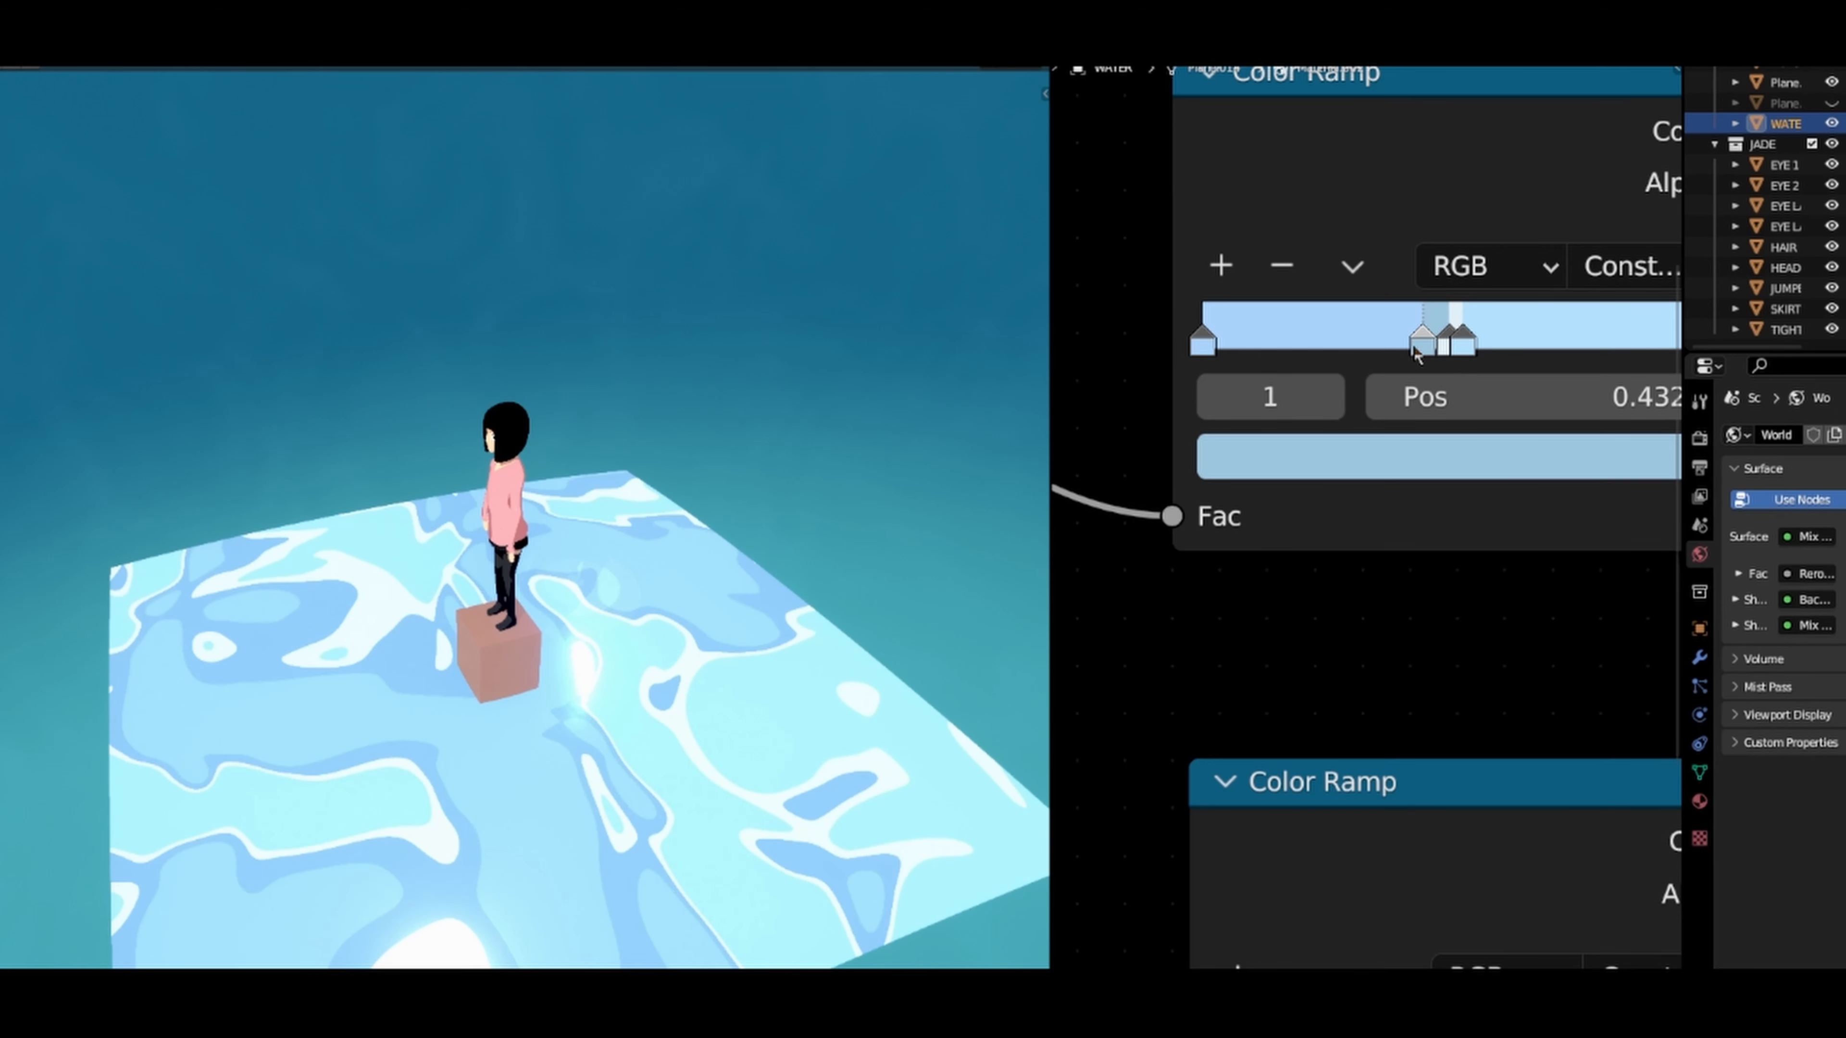
pyautogui.click(1444, 349)
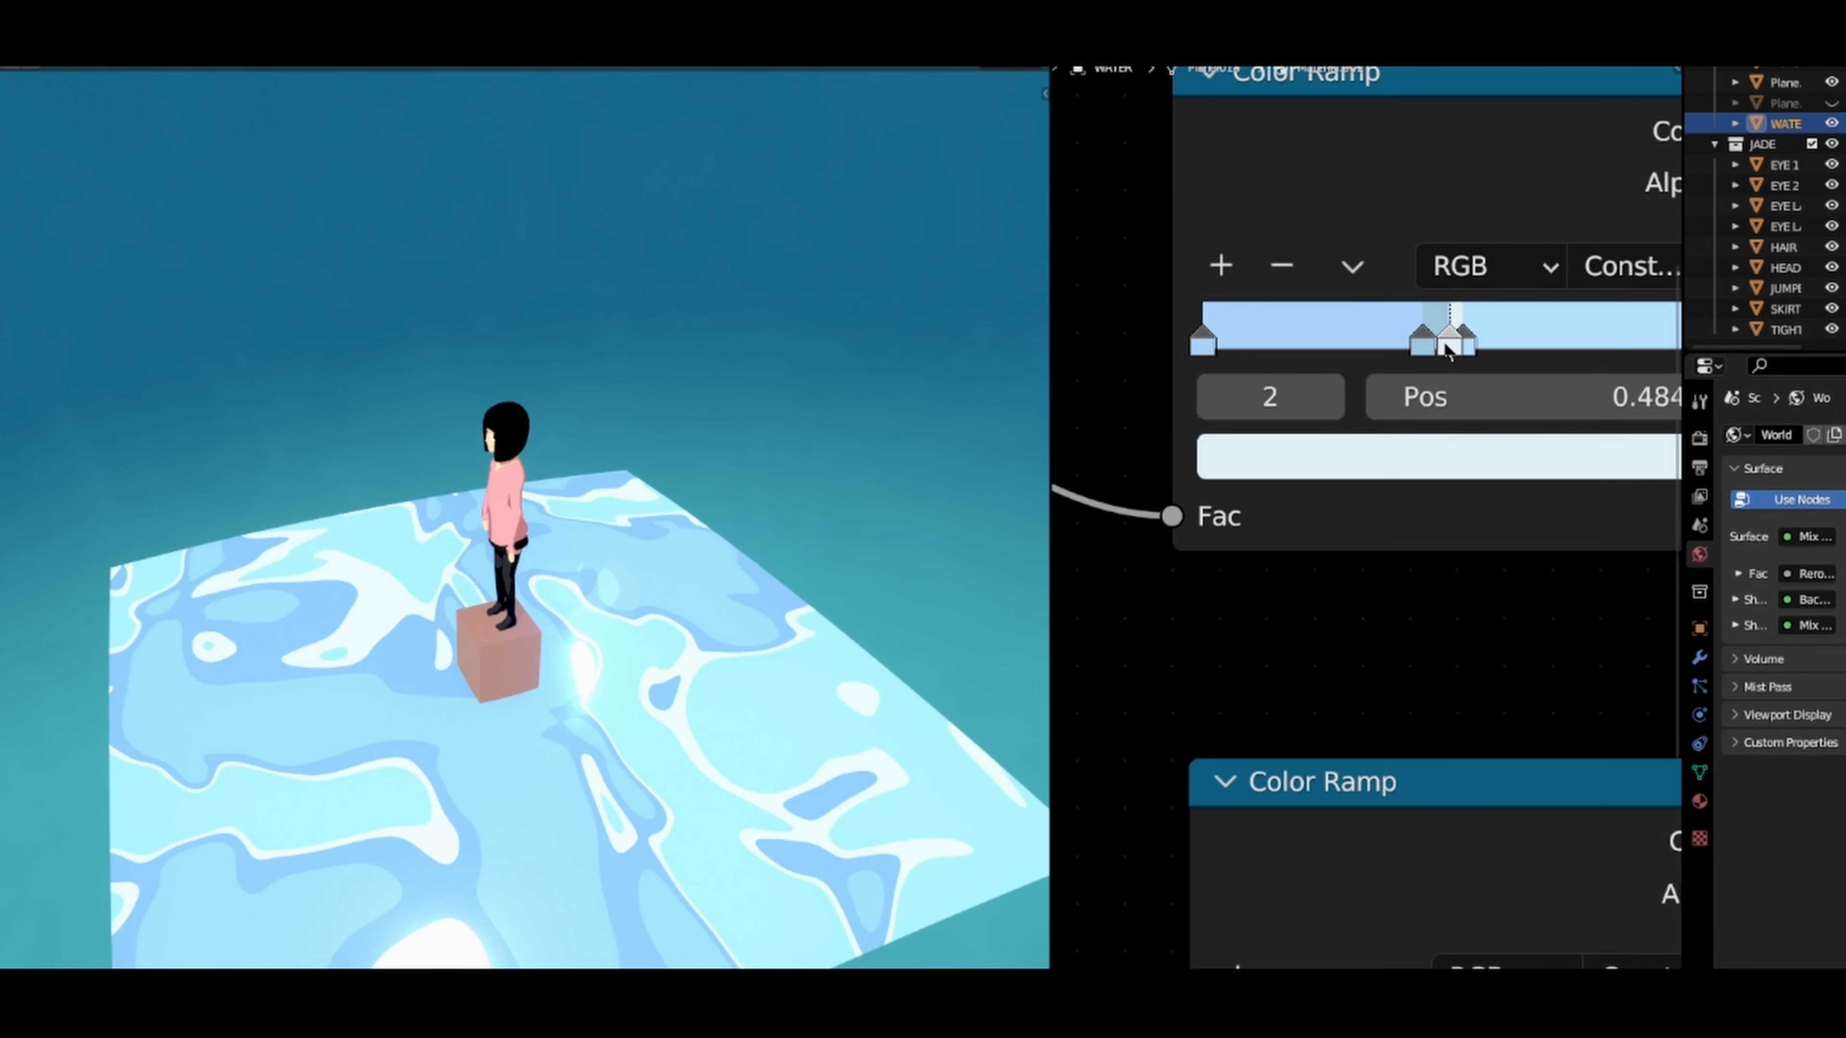
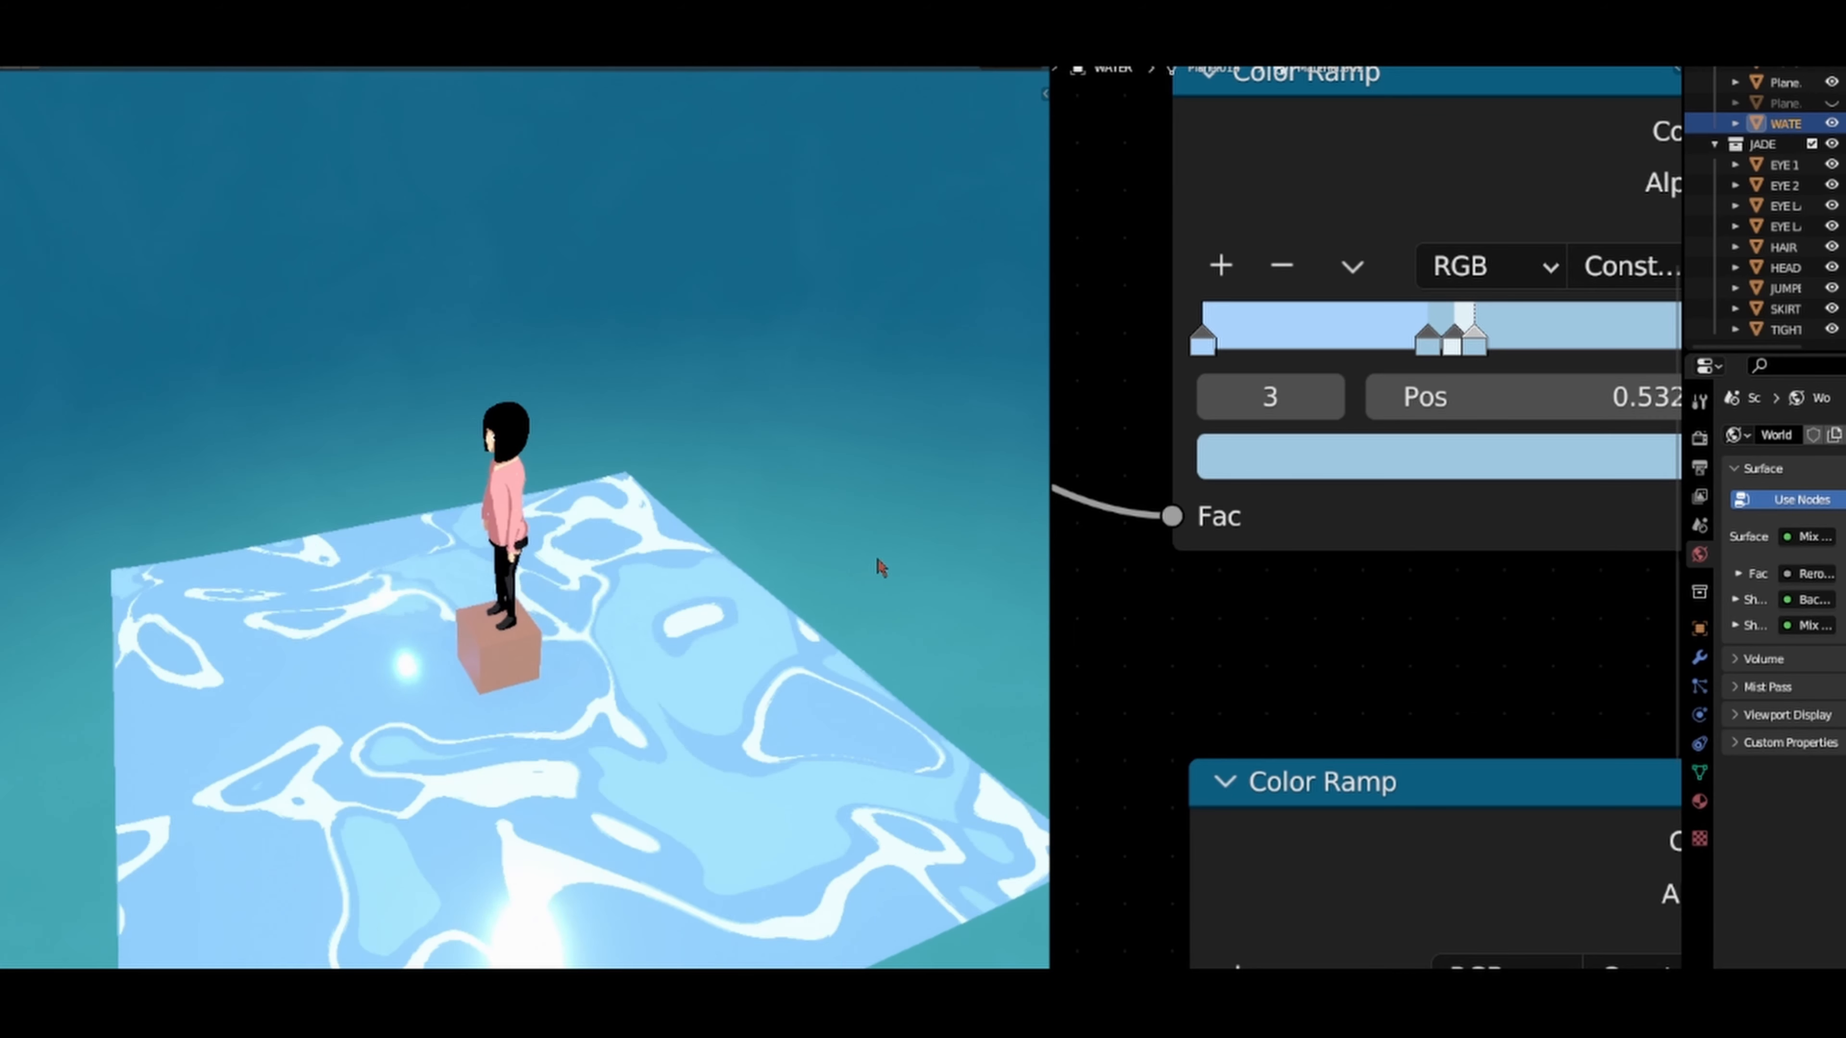
# Step: Brighten the colours of stops 3 and 1 of the upper Color Ramp to lighter blues
pyautogui.click(1299, 480)
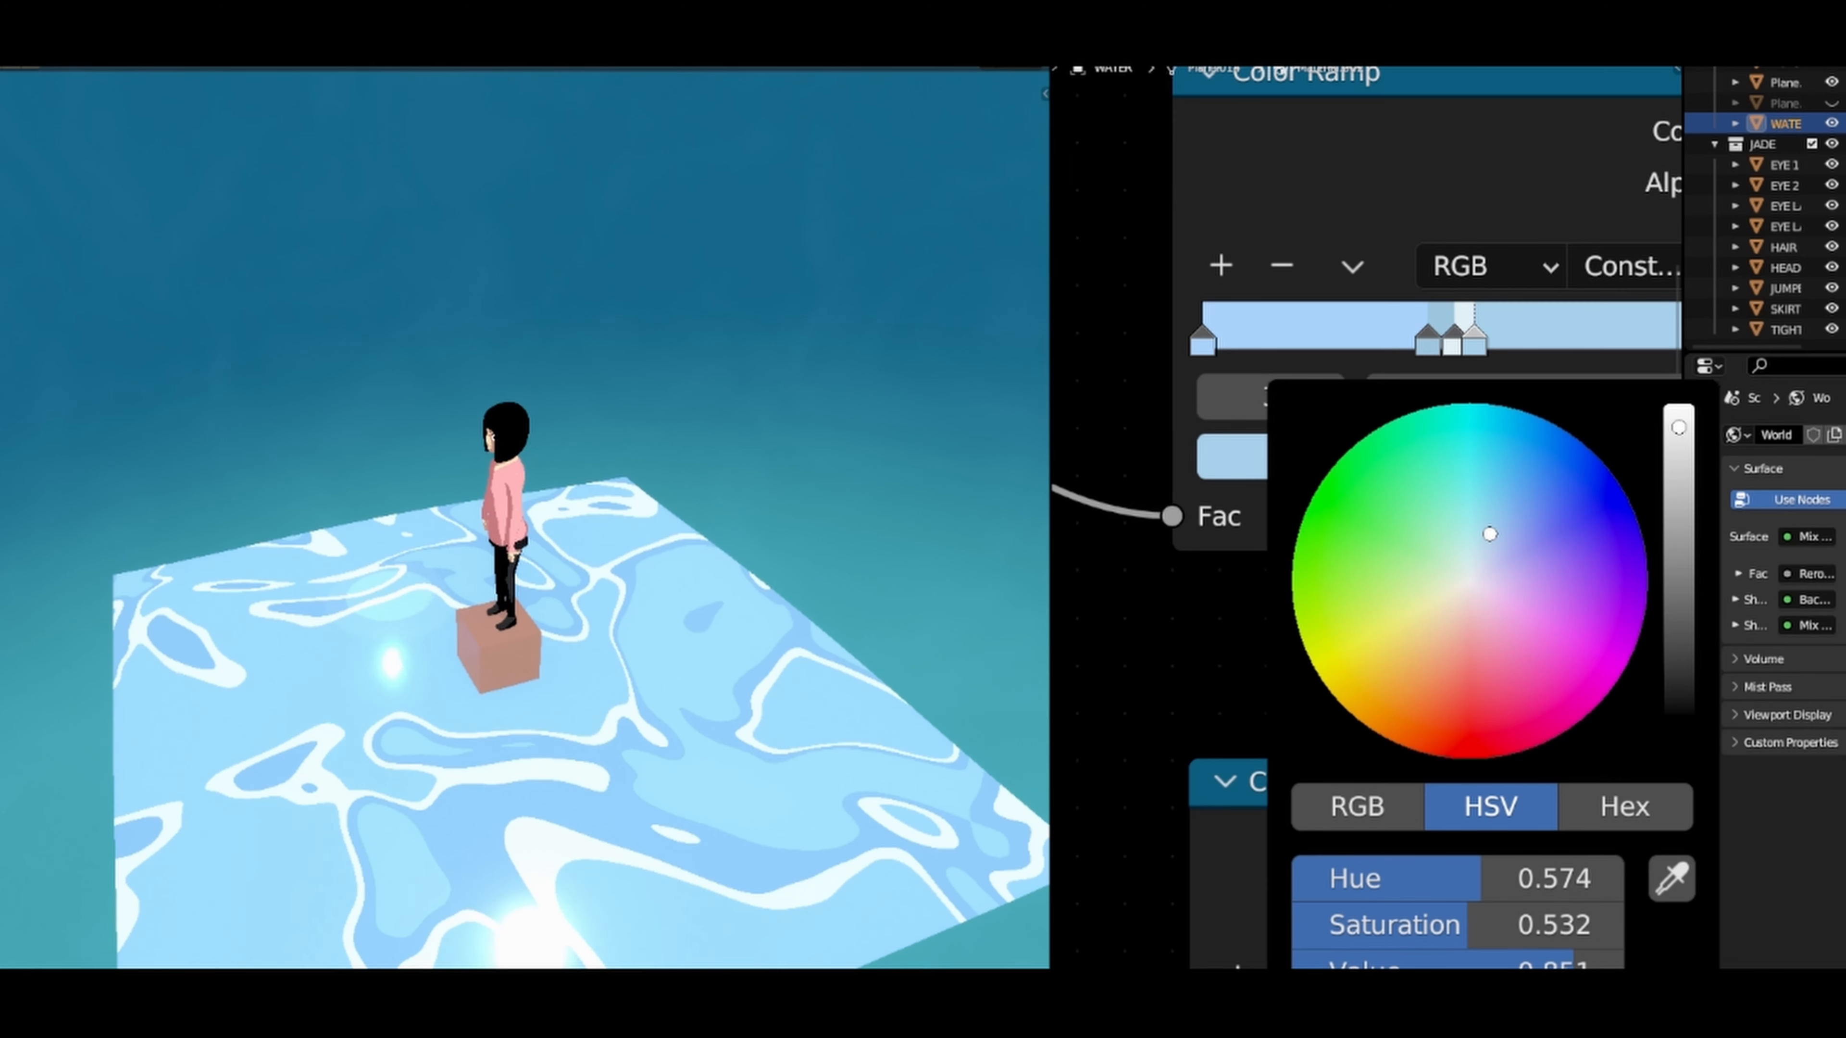
pyautogui.moveTo(1678, 422); pyautogui.dragTo(1678, 412)
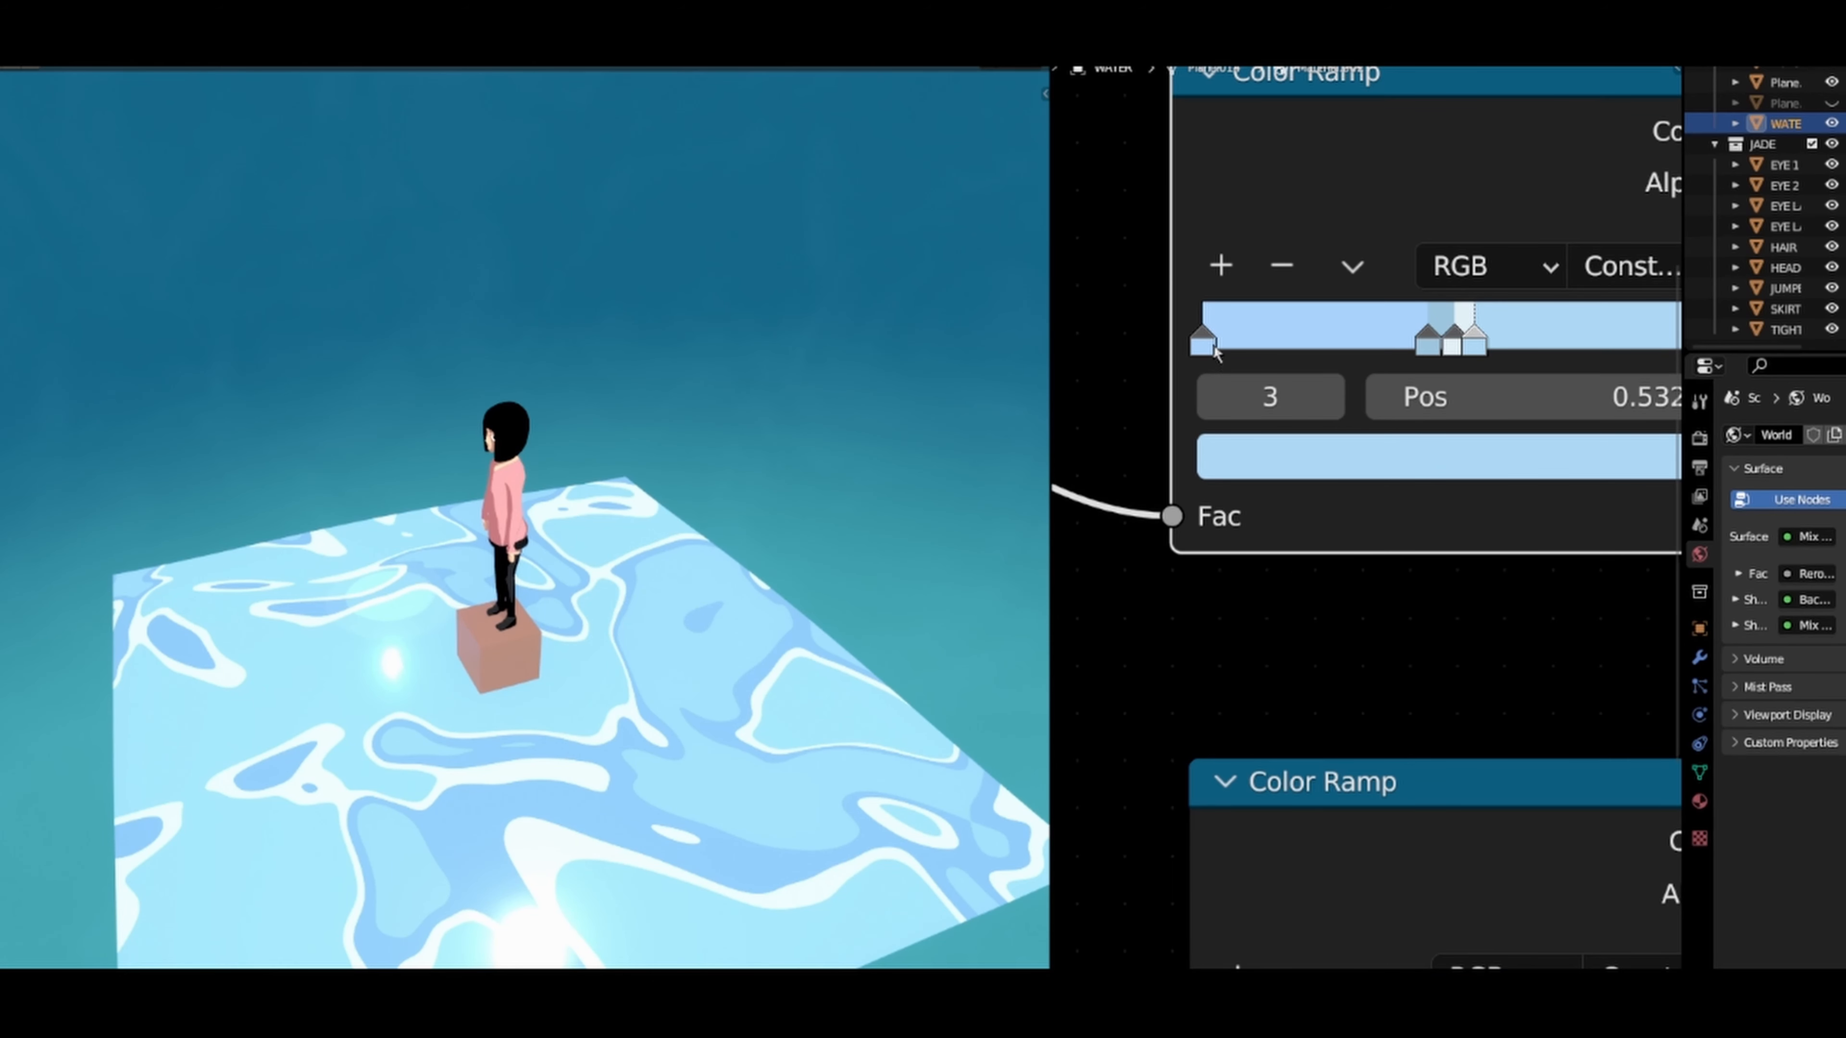
pyautogui.click(1202, 338)
pyautogui.click(1279, 464)
pyautogui.click(1429, 342)
pyautogui.click(1419, 456)
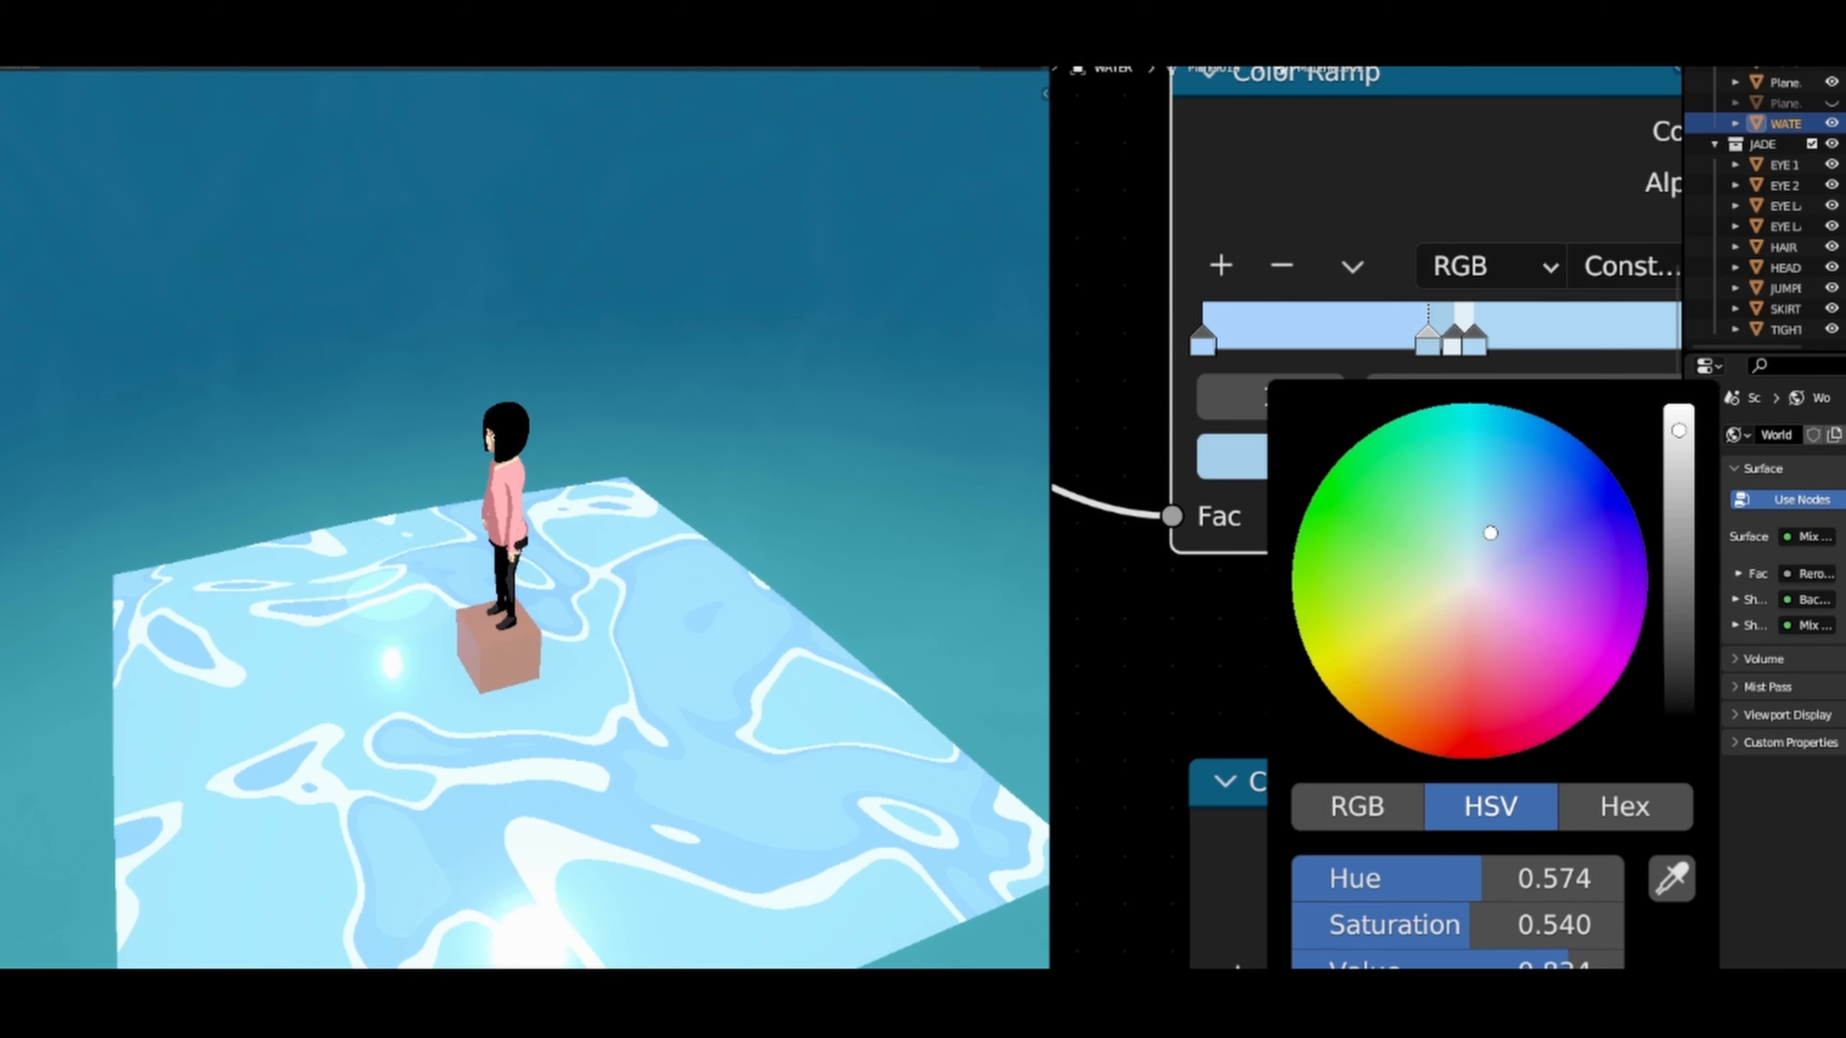
pyautogui.moveTo(1679, 415); pyautogui.dragTo(1678, 423)
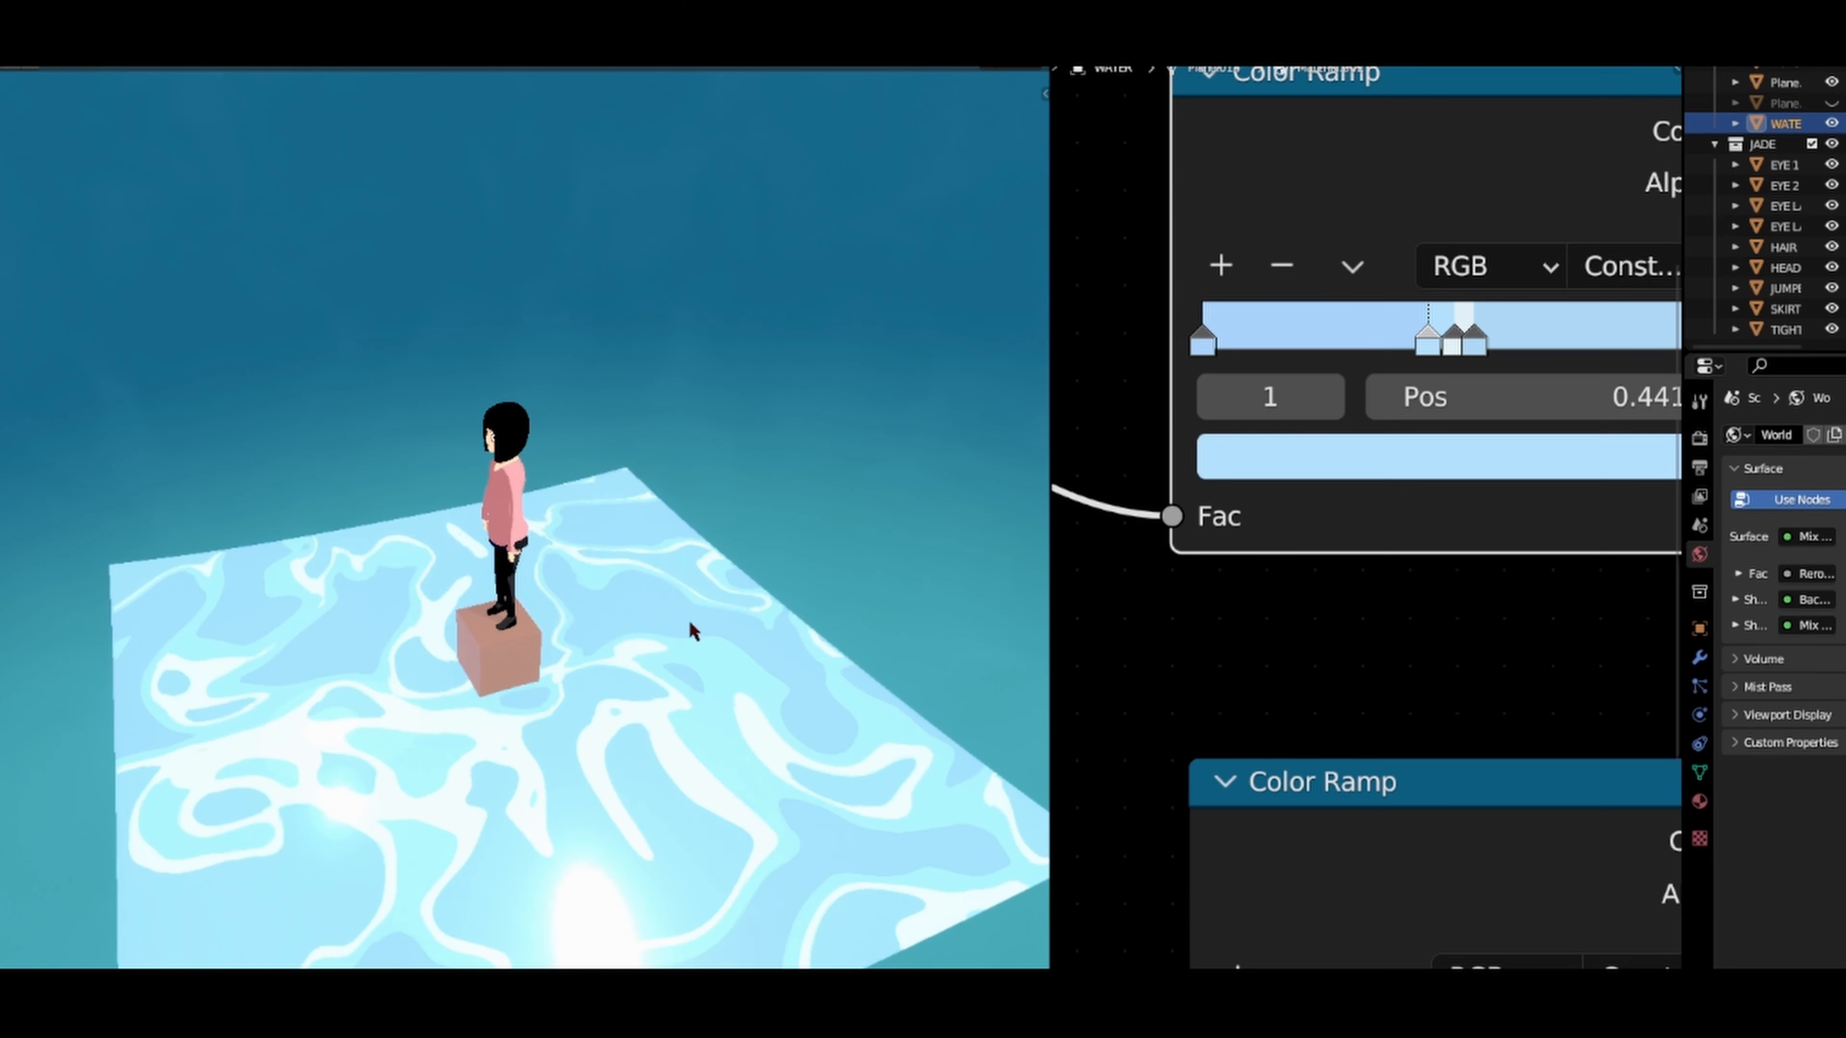
# Step: Narrow the white band of the upper Color Ramp by placing stop 2 at 0.516, and move stop 1 to 0.409
pyautogui.click(1452, 347)
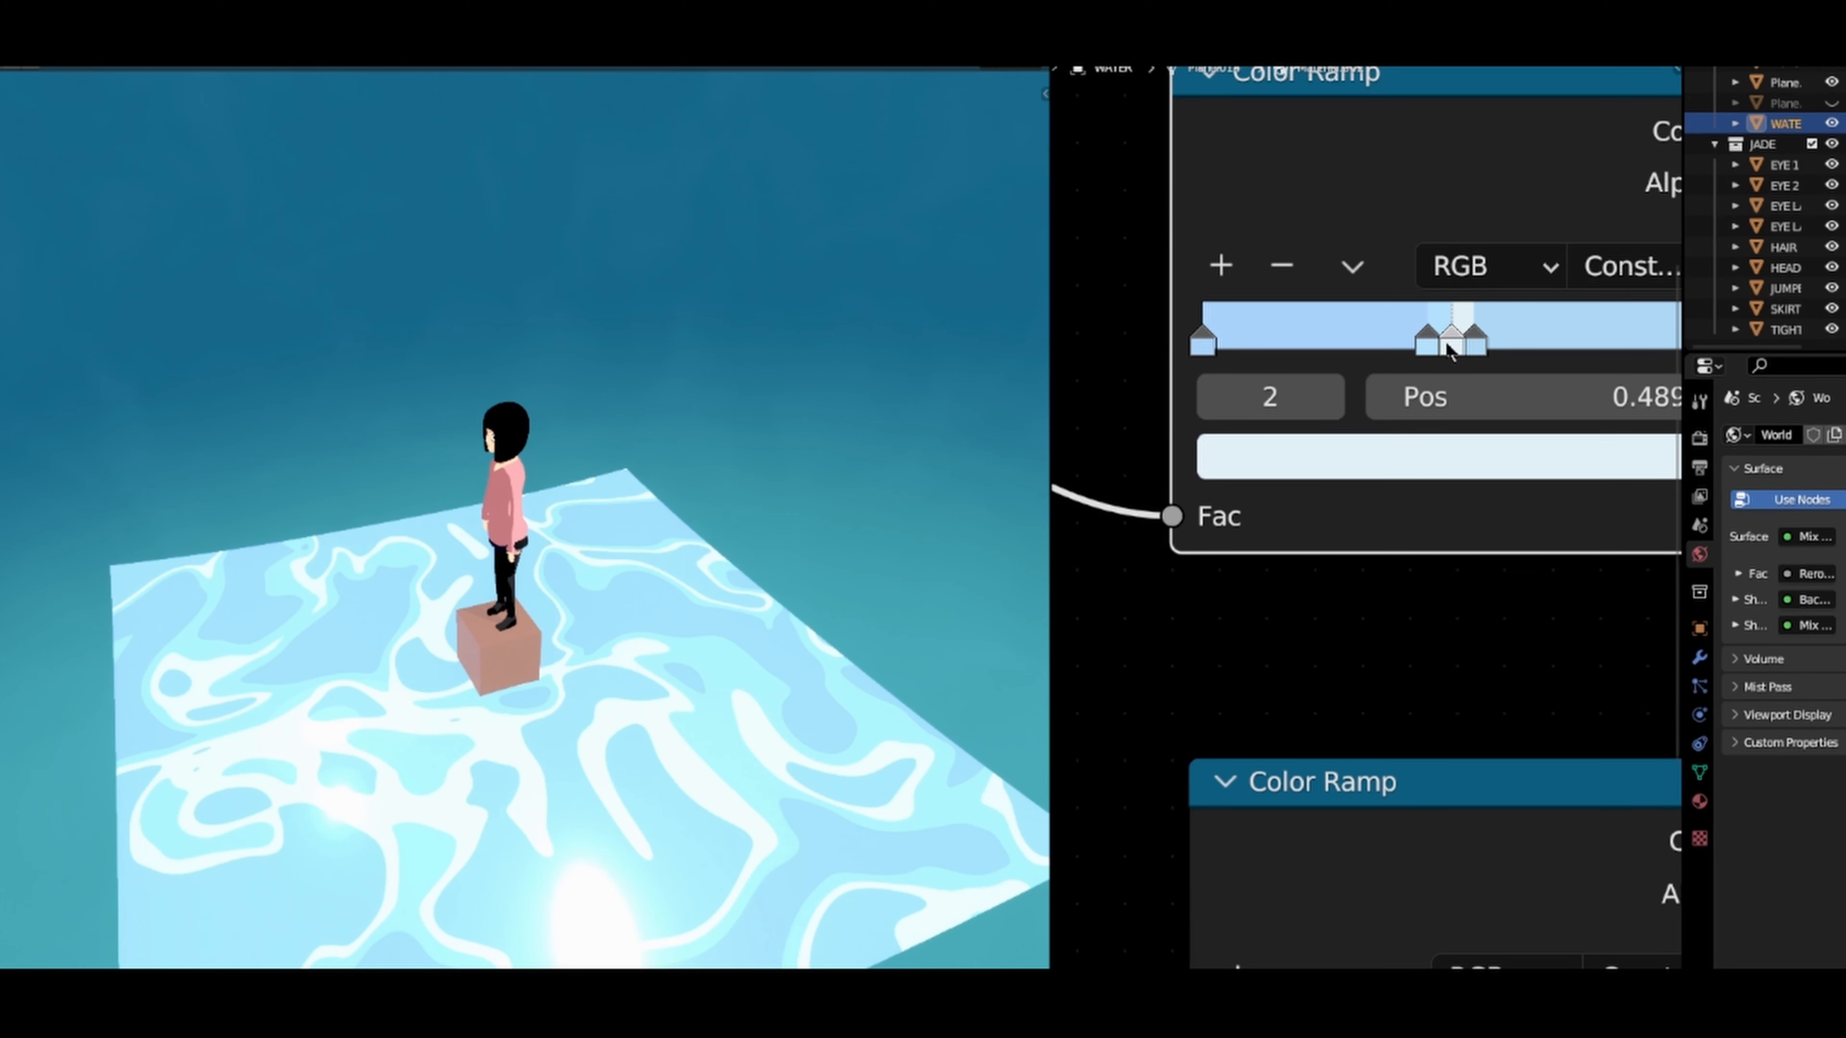
pyautogui.moveTo(1452, 348); pyautogui.dragTo(1464, 347)
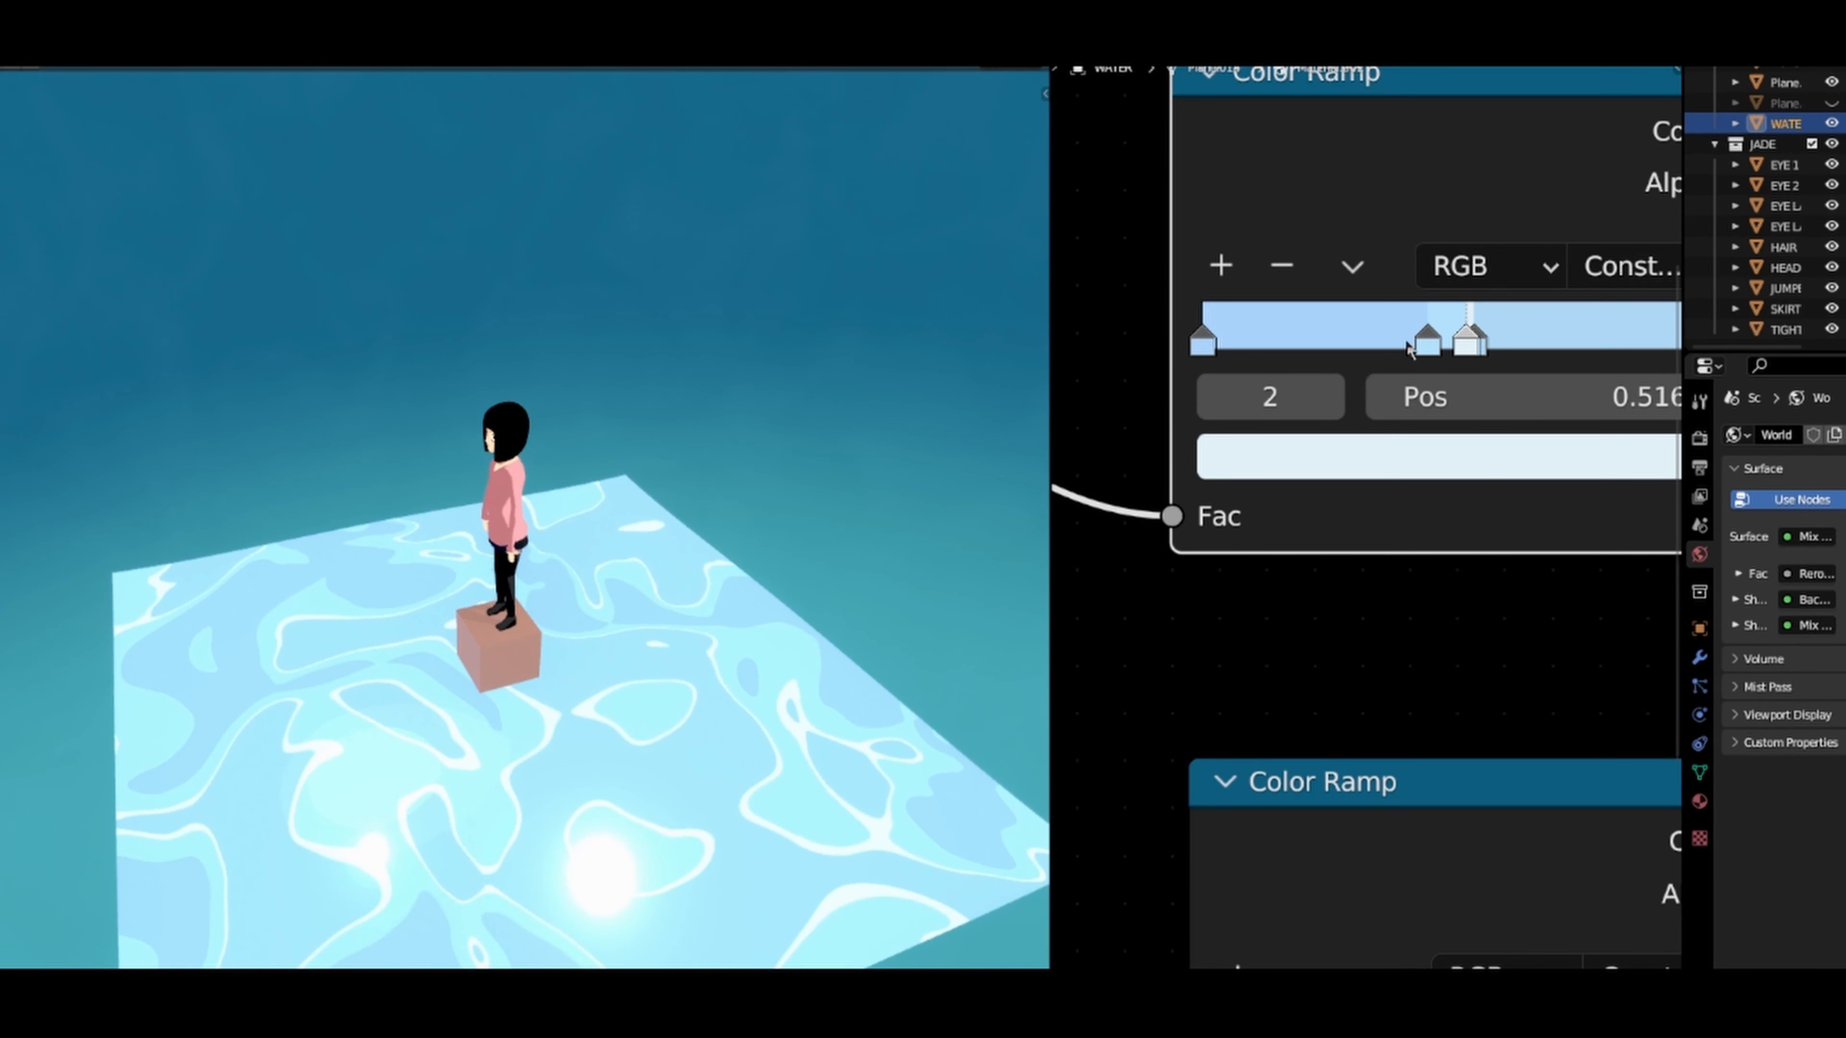
pyautogui.moveTo(1427, 348)
pyautogui.mouseDown()
pyautogui.moveTo(1454, 357)
pyautogui.moveTo(1405, 368)
pyautogui.mouseUp()
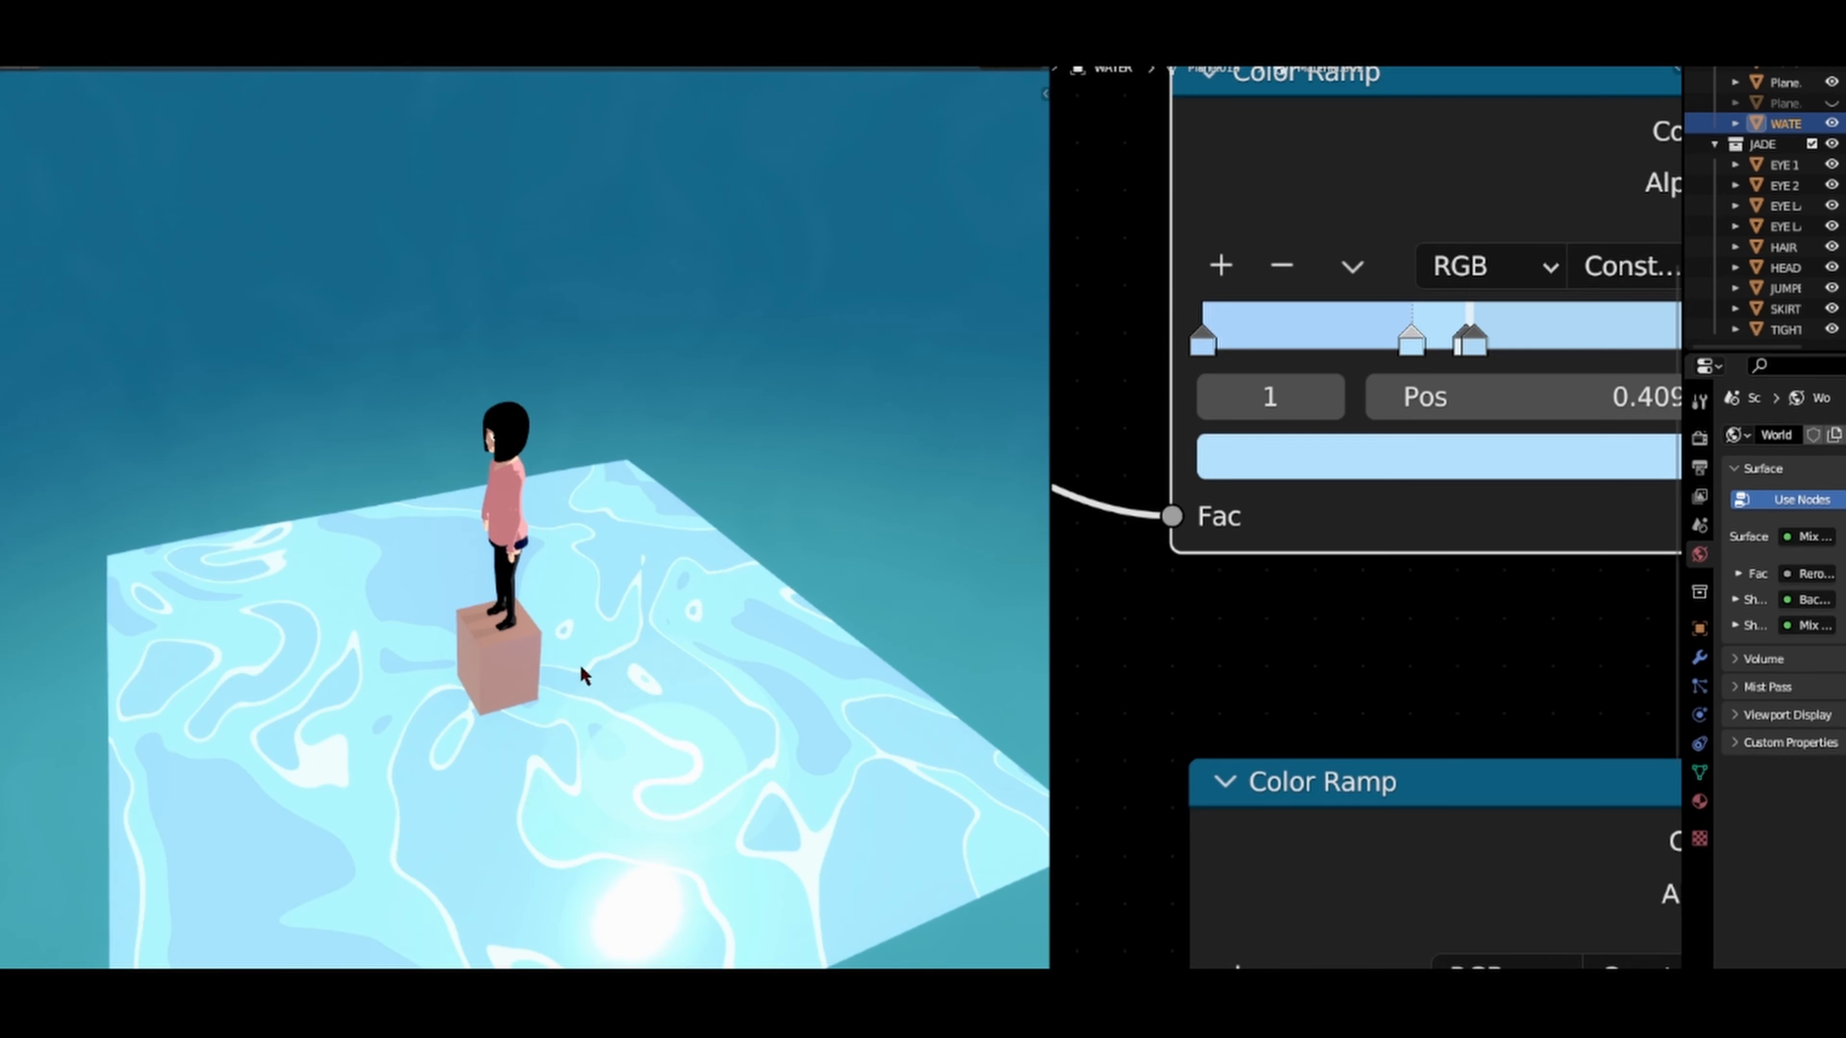
# Step: Widen the 3D viewport over the node editor and inspect the character from the front
pyautogui.moveTo(581, 666); pyautogui.dragTo(622, 651, button='middle')
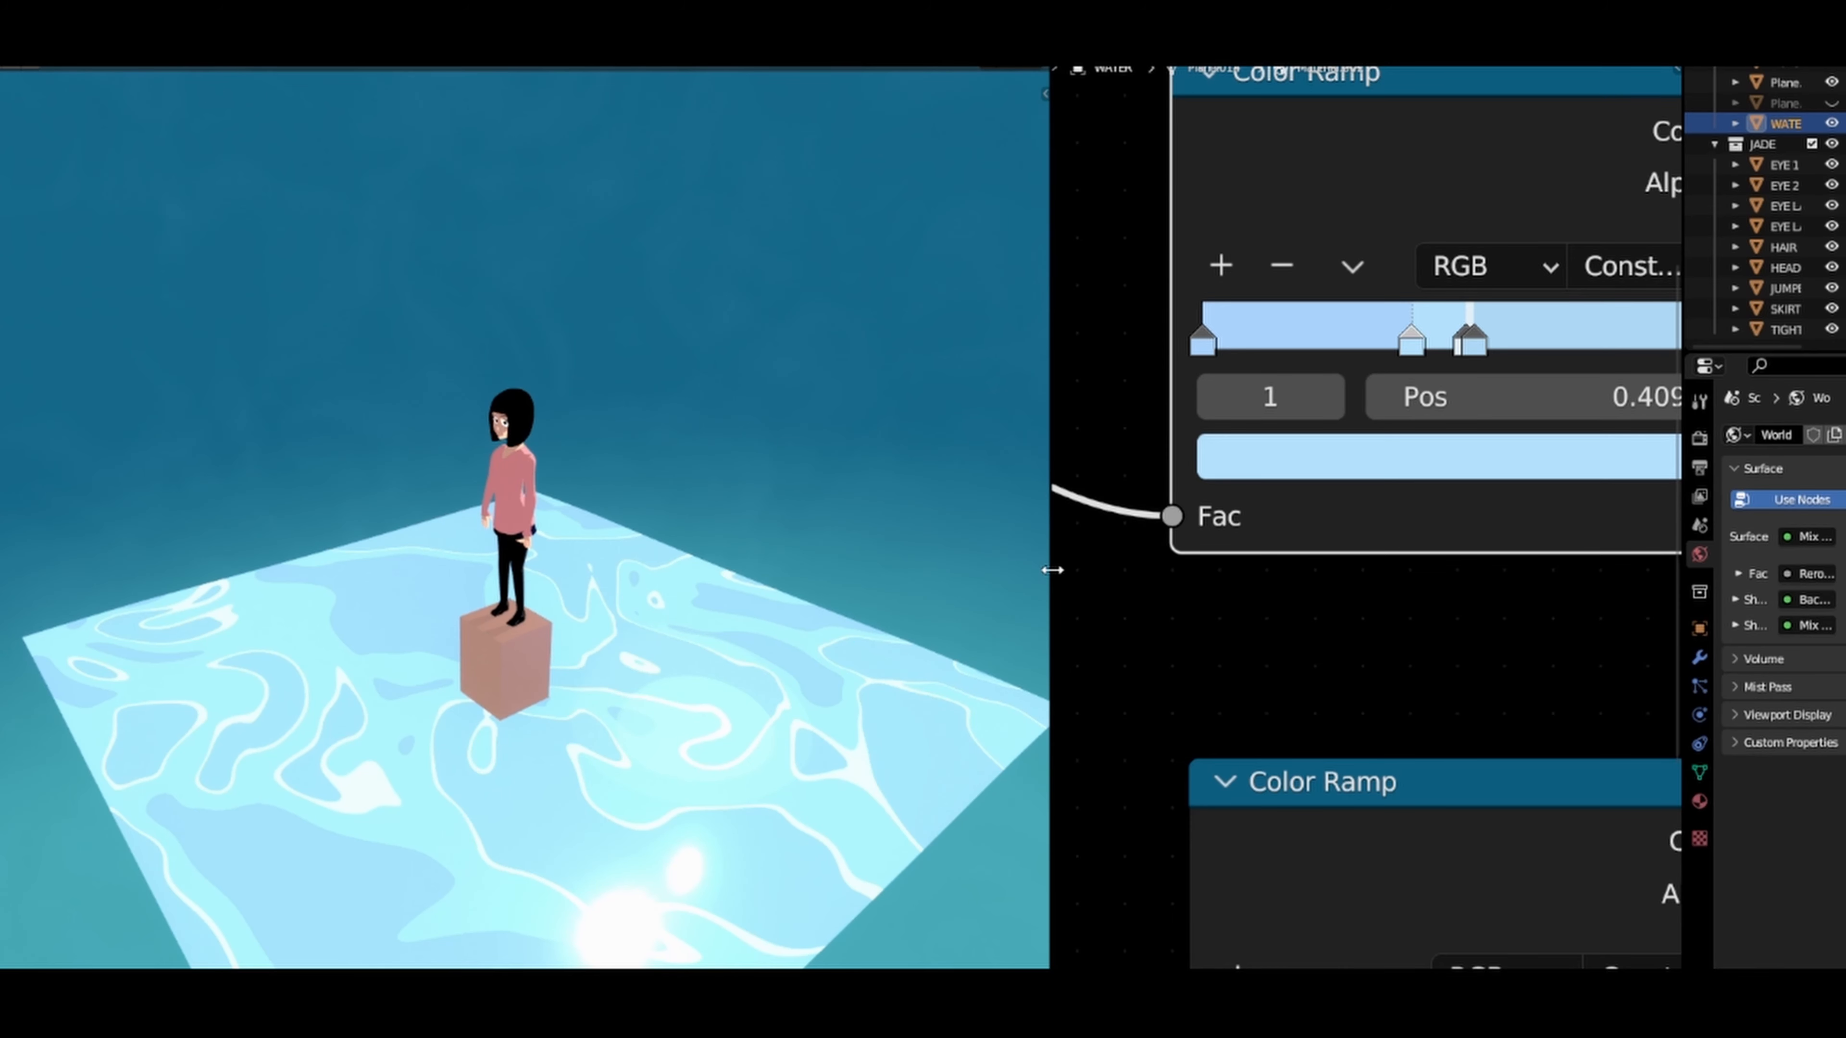
pyautogui.moveTo(1053, 570); pyautogui.dragTo(1459, 607)
pyautogui.scroll(2, 1077, 597)
pyautogui.moveTo(1068, 593); pyautogui.dragTo(958, 421, button='middle')
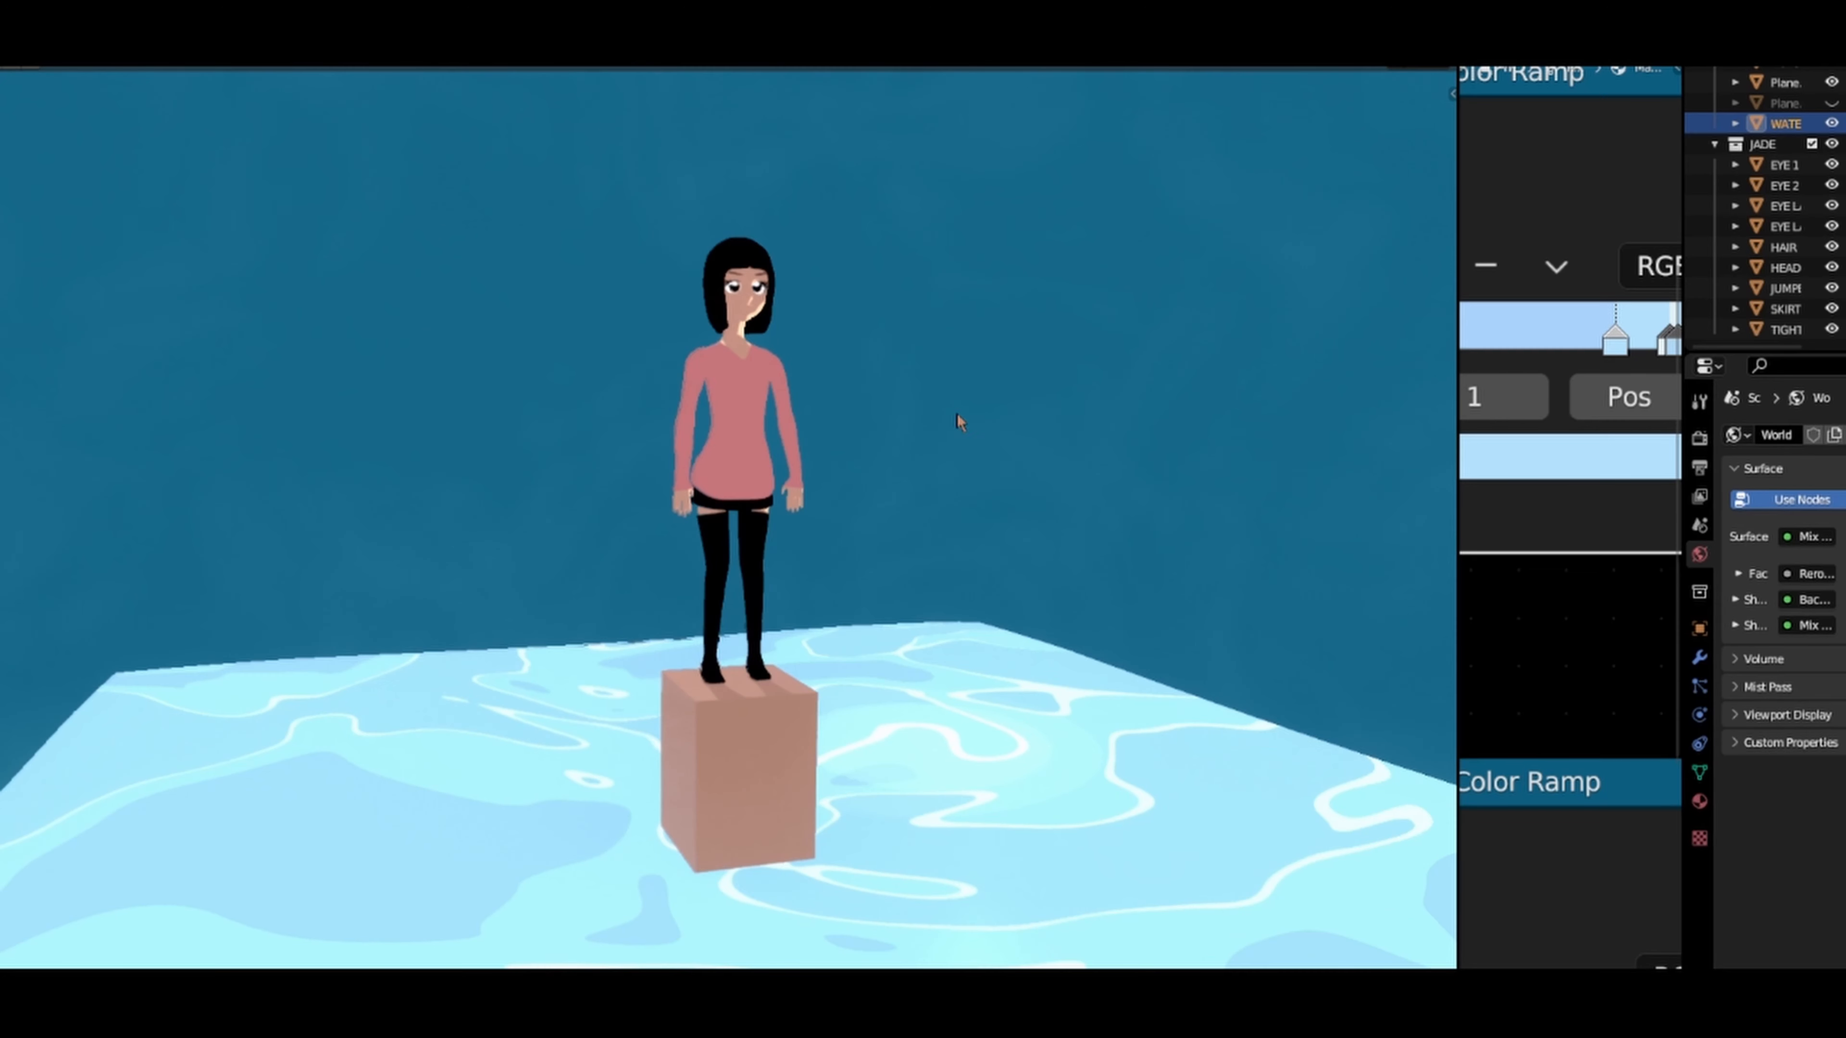
pyautogui.scroll(6, 802, 523)
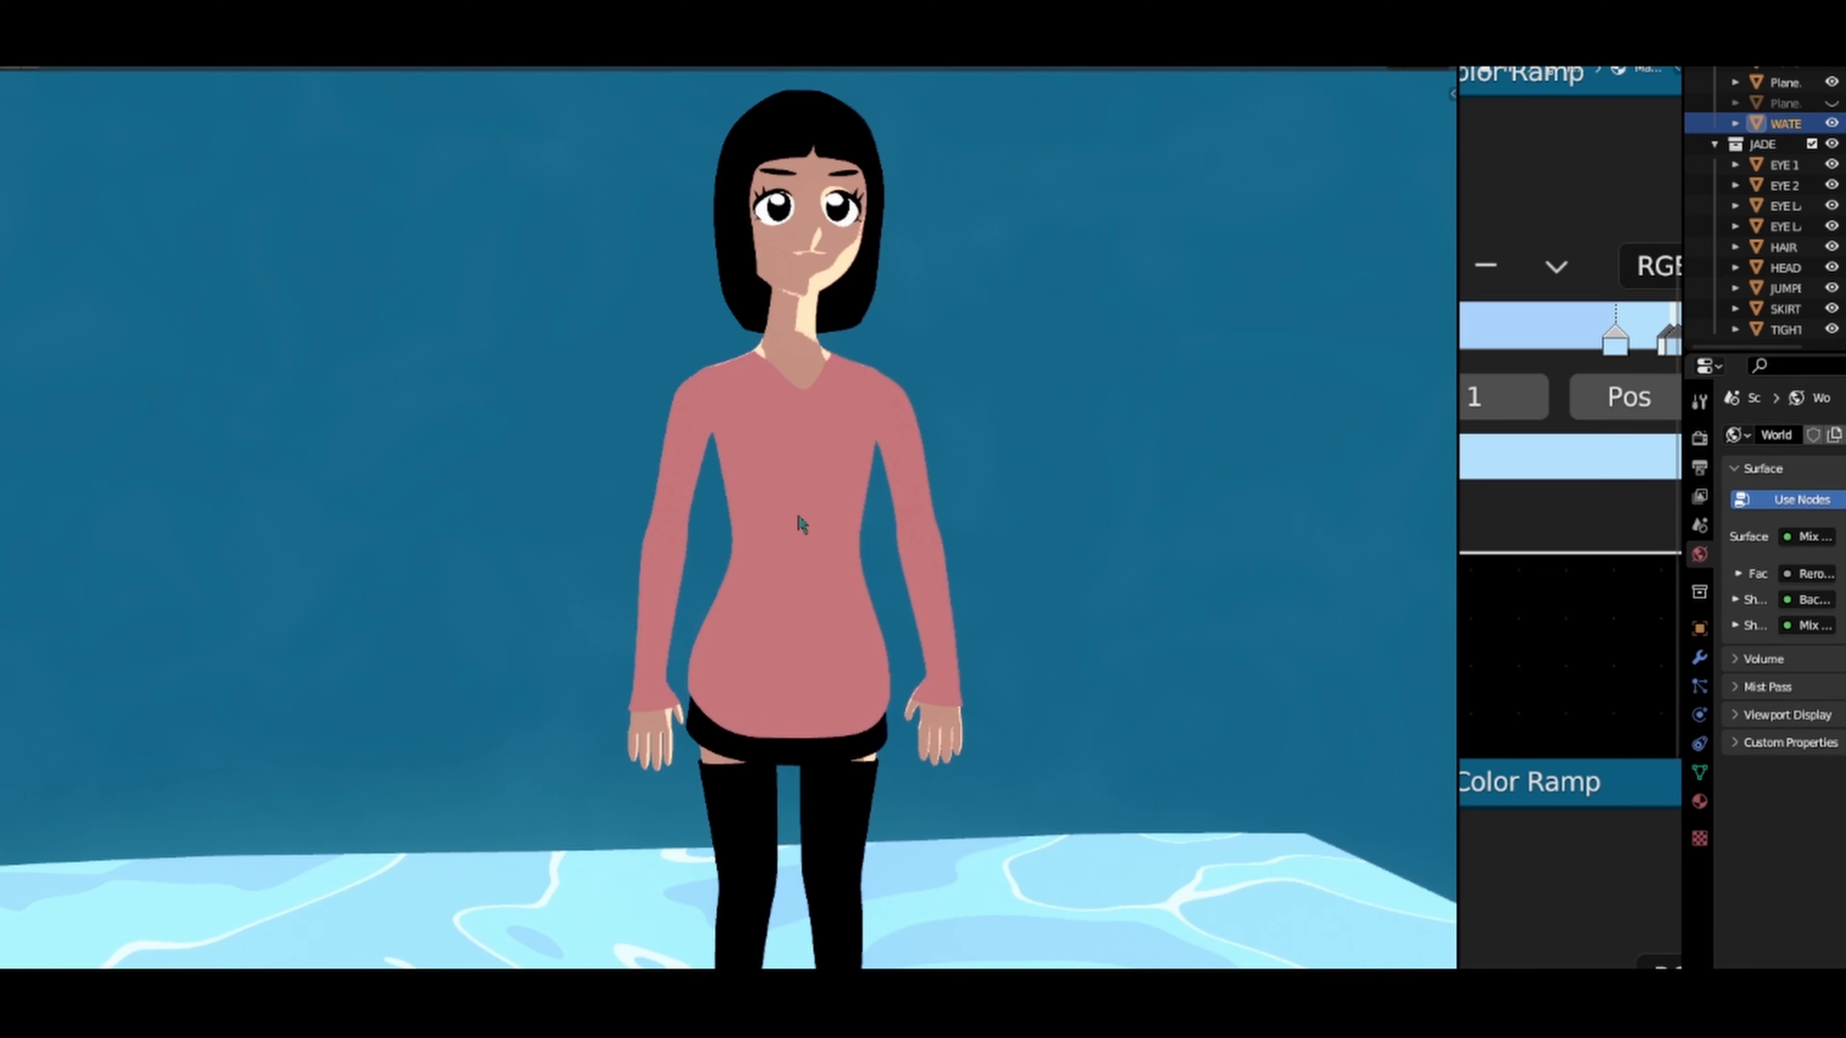
pyautogui.scroll(-6, 802, 524)
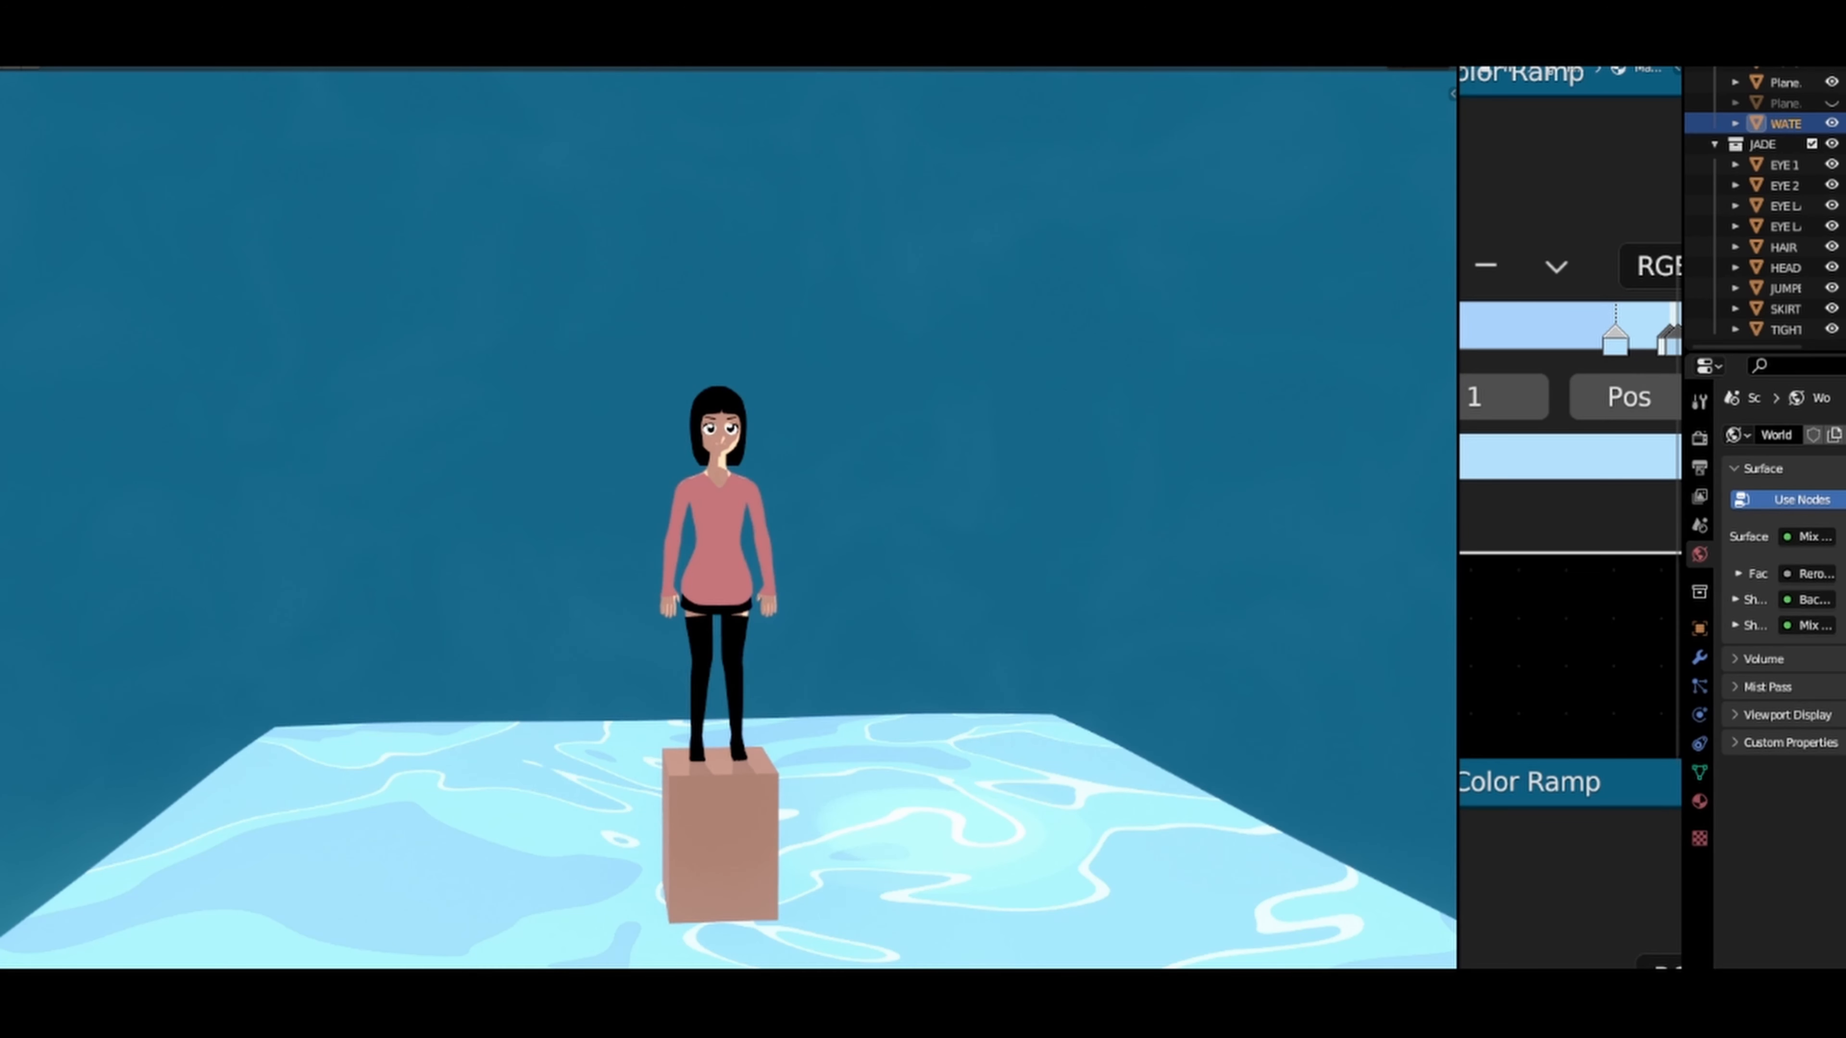
# Step: Show the viewport overlays, select the point light above the character and move it about -26.8 m along Y
pyautogui.hotkey('shift', 'alt', 'z')
pyautogui.moveTo(908, 436); pyautogui.dragTo(596, 312, button='middle')
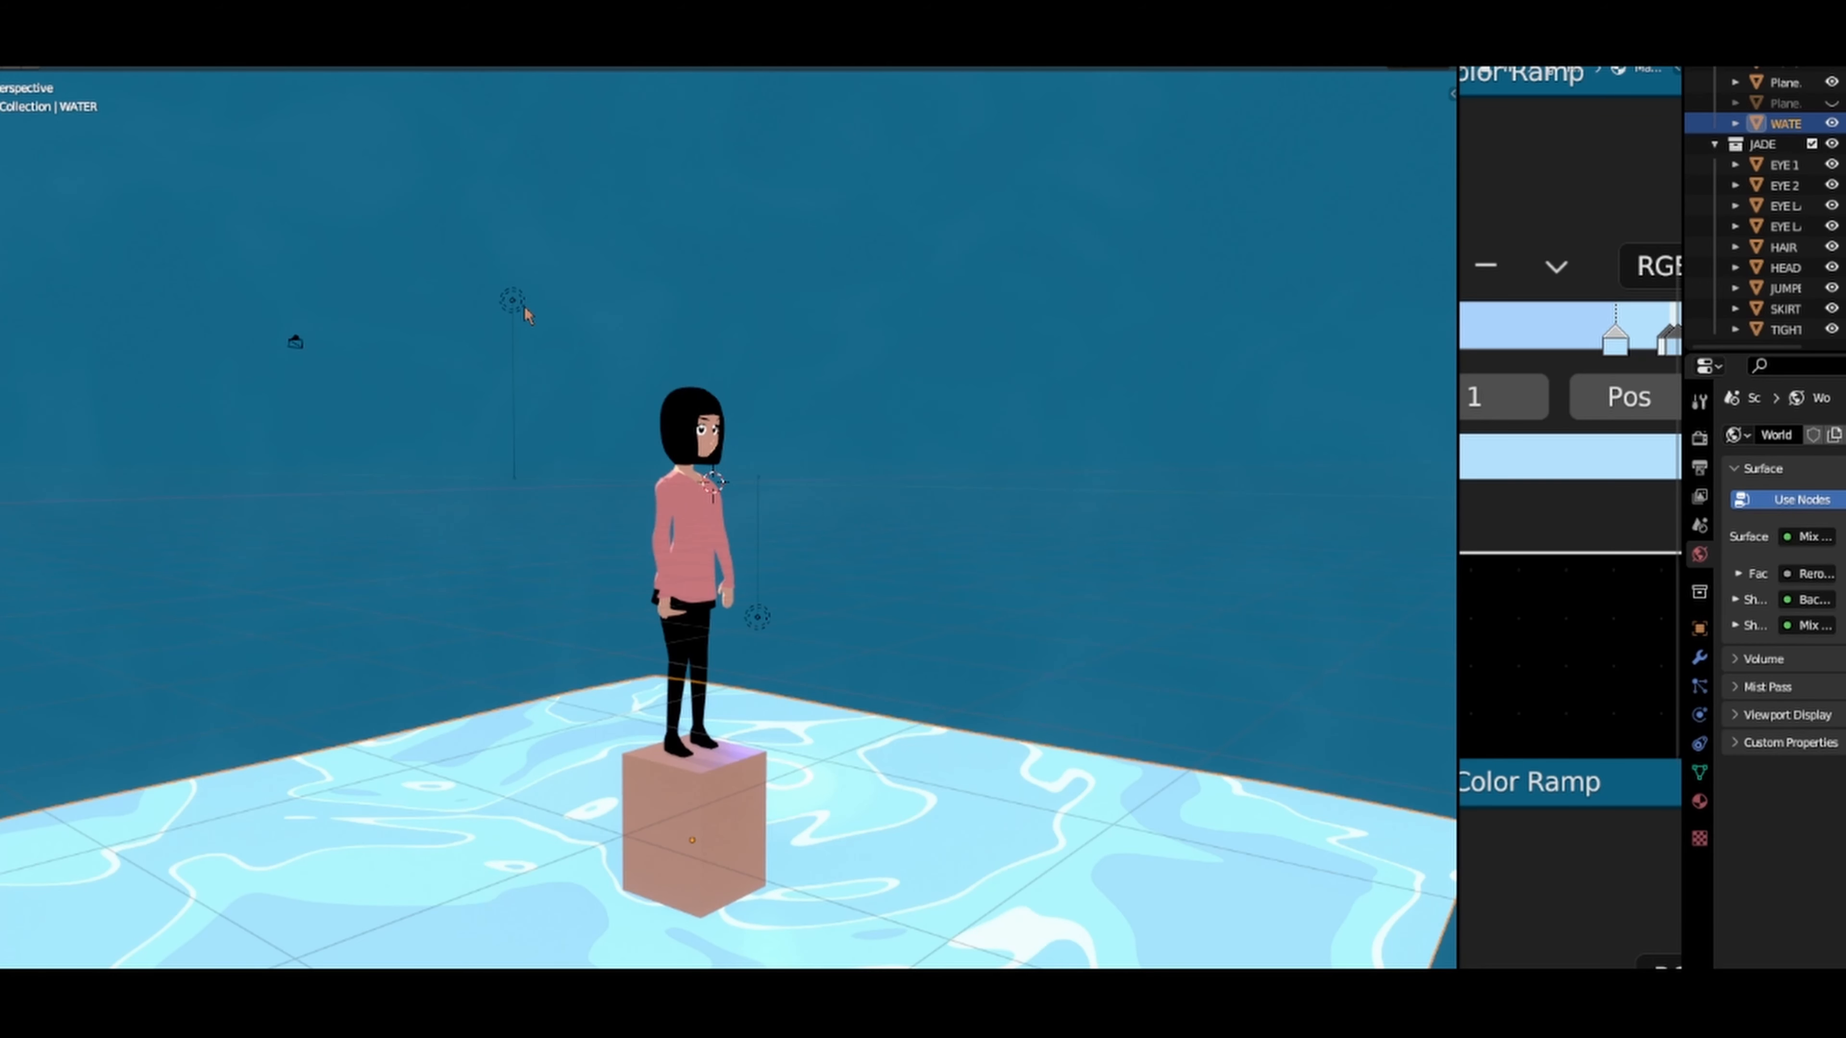
pyautogui.click(531, 353)
pyautogui.press('g')
pyautogui.press('y')
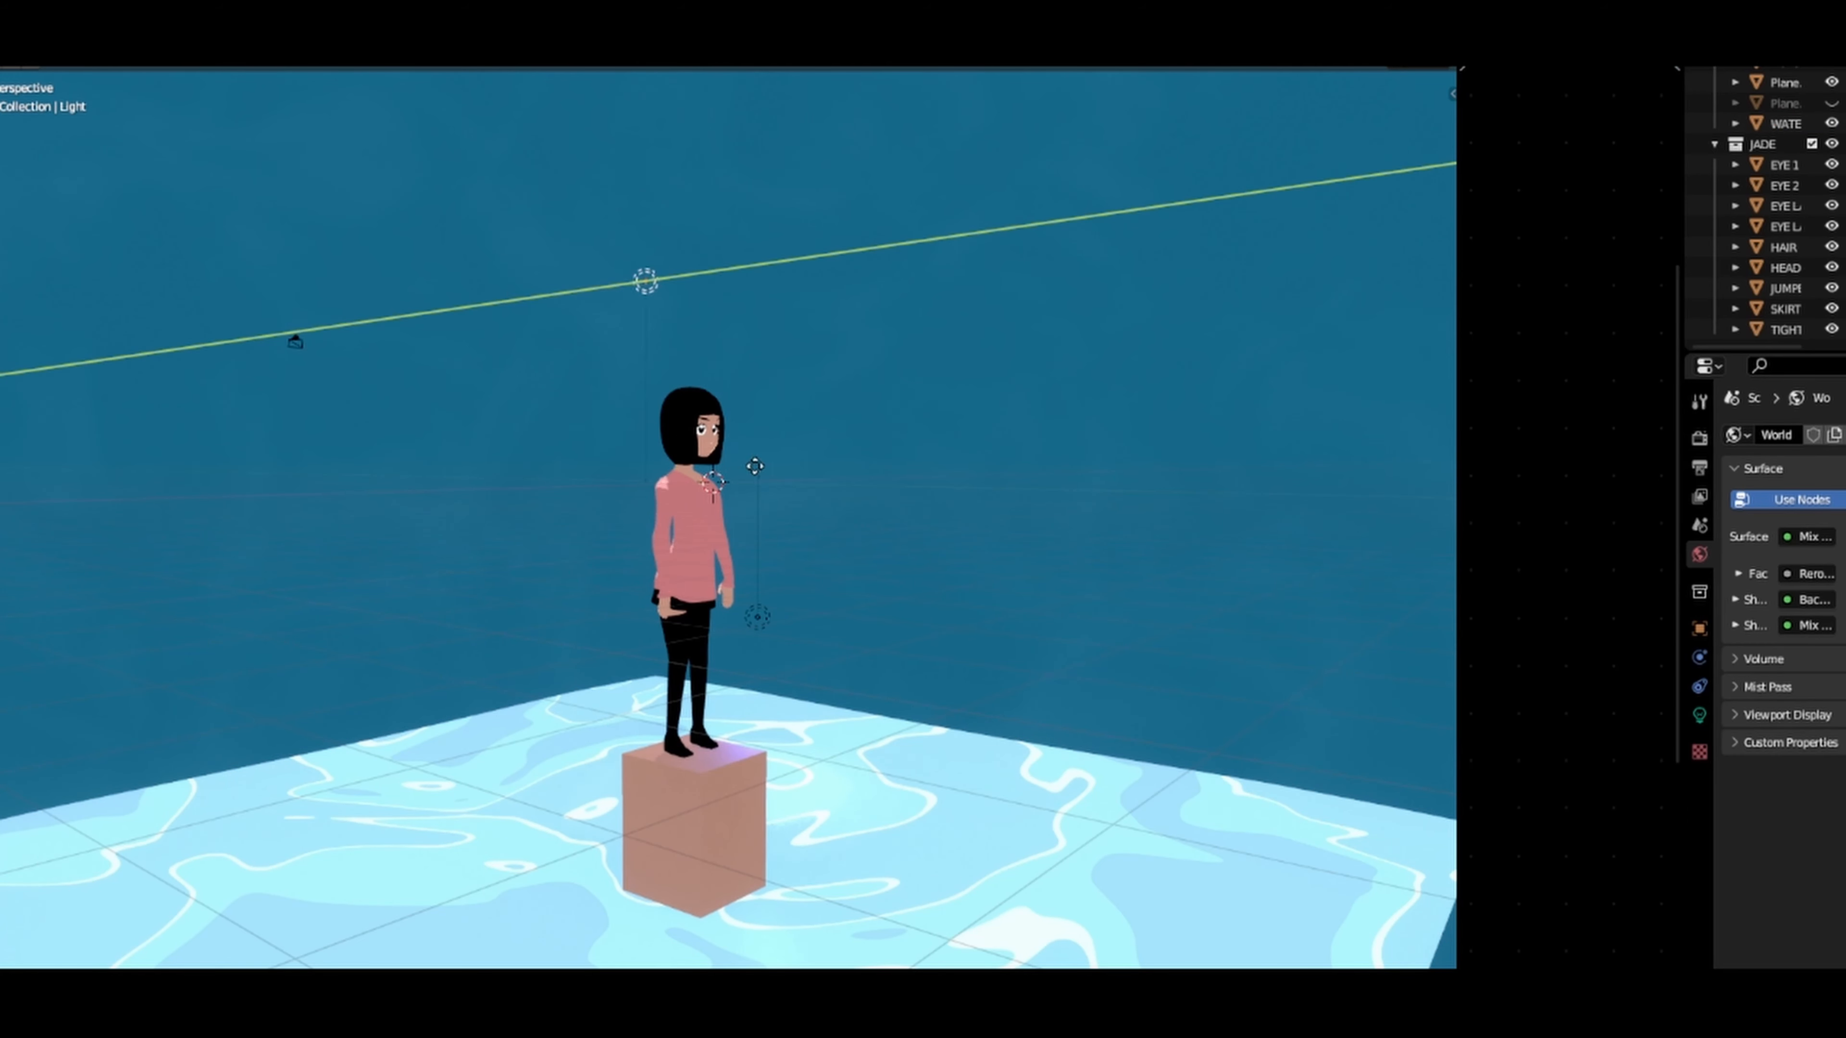
pyautogui.click(1098, 590)
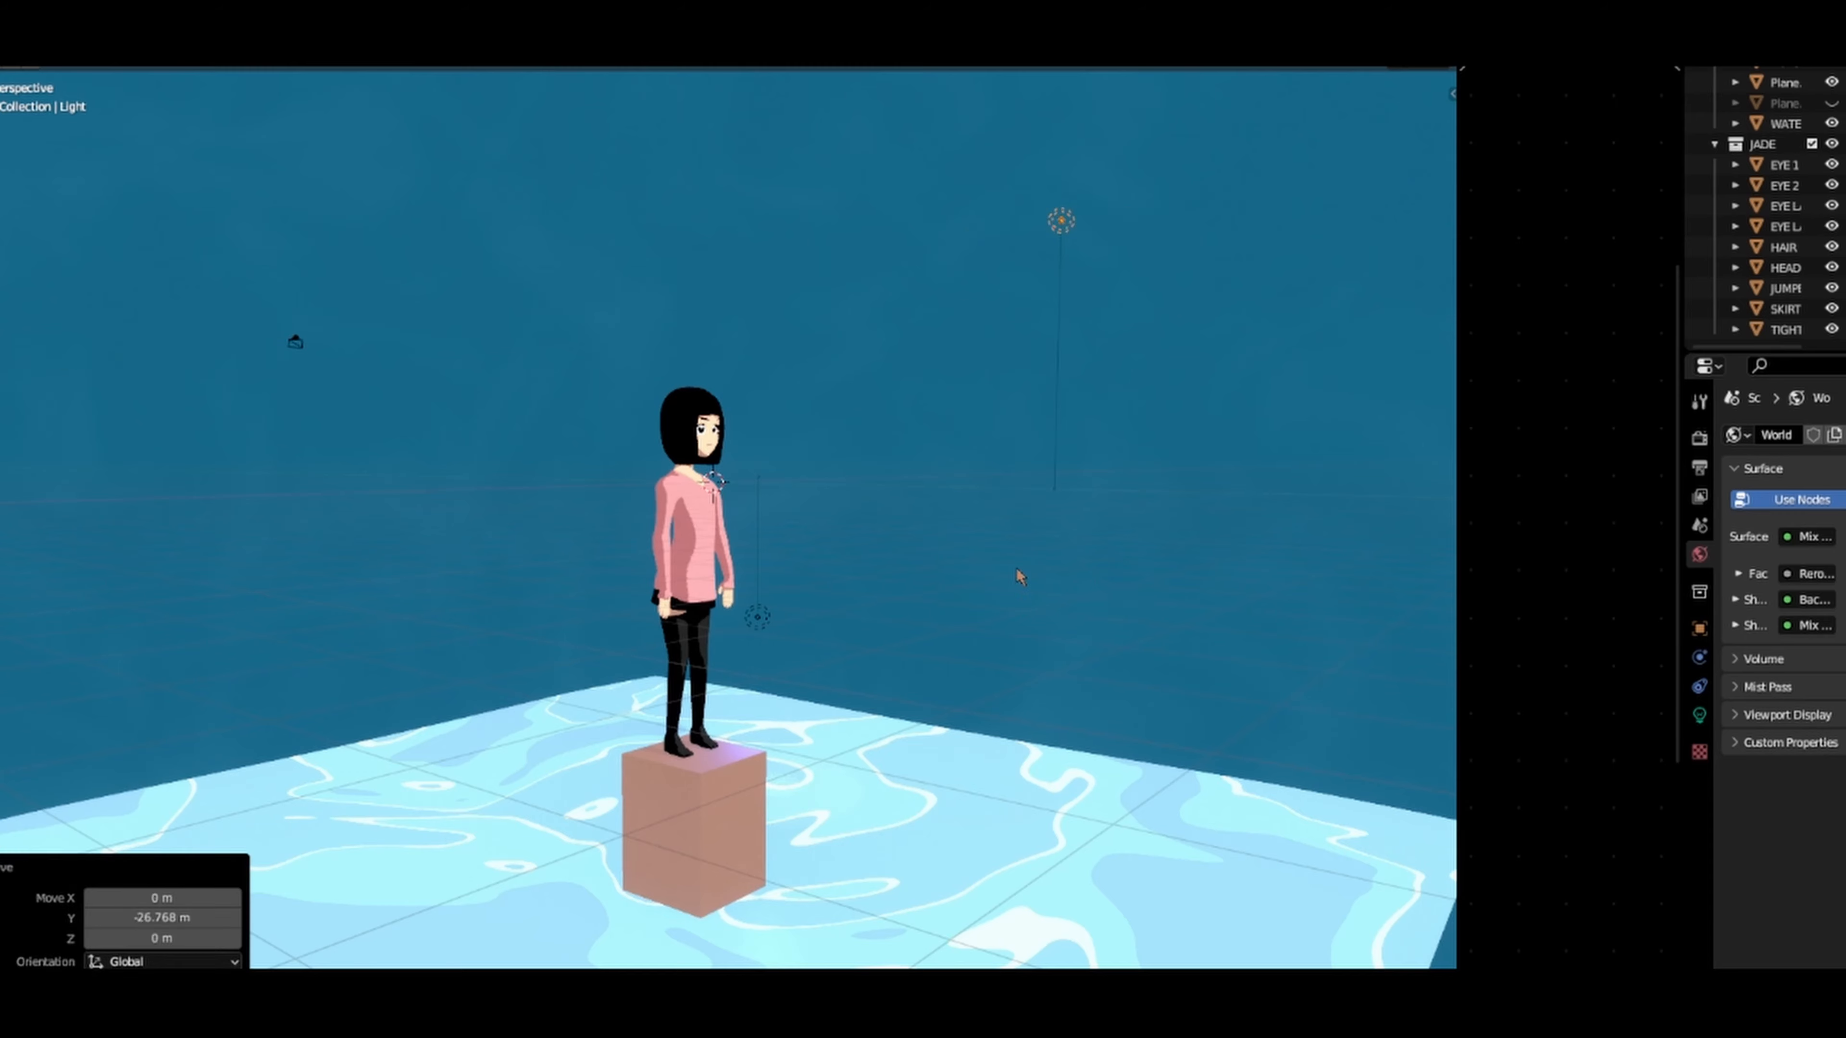
# Step: Lower the point light by about 6.4 m along Z and set its power to 3500
pyautogui.moveTo(1022, 573); pyautogui.dragTo(833, 537, button='middle')
pyautogui.press('g')
pyautogui.press('z')
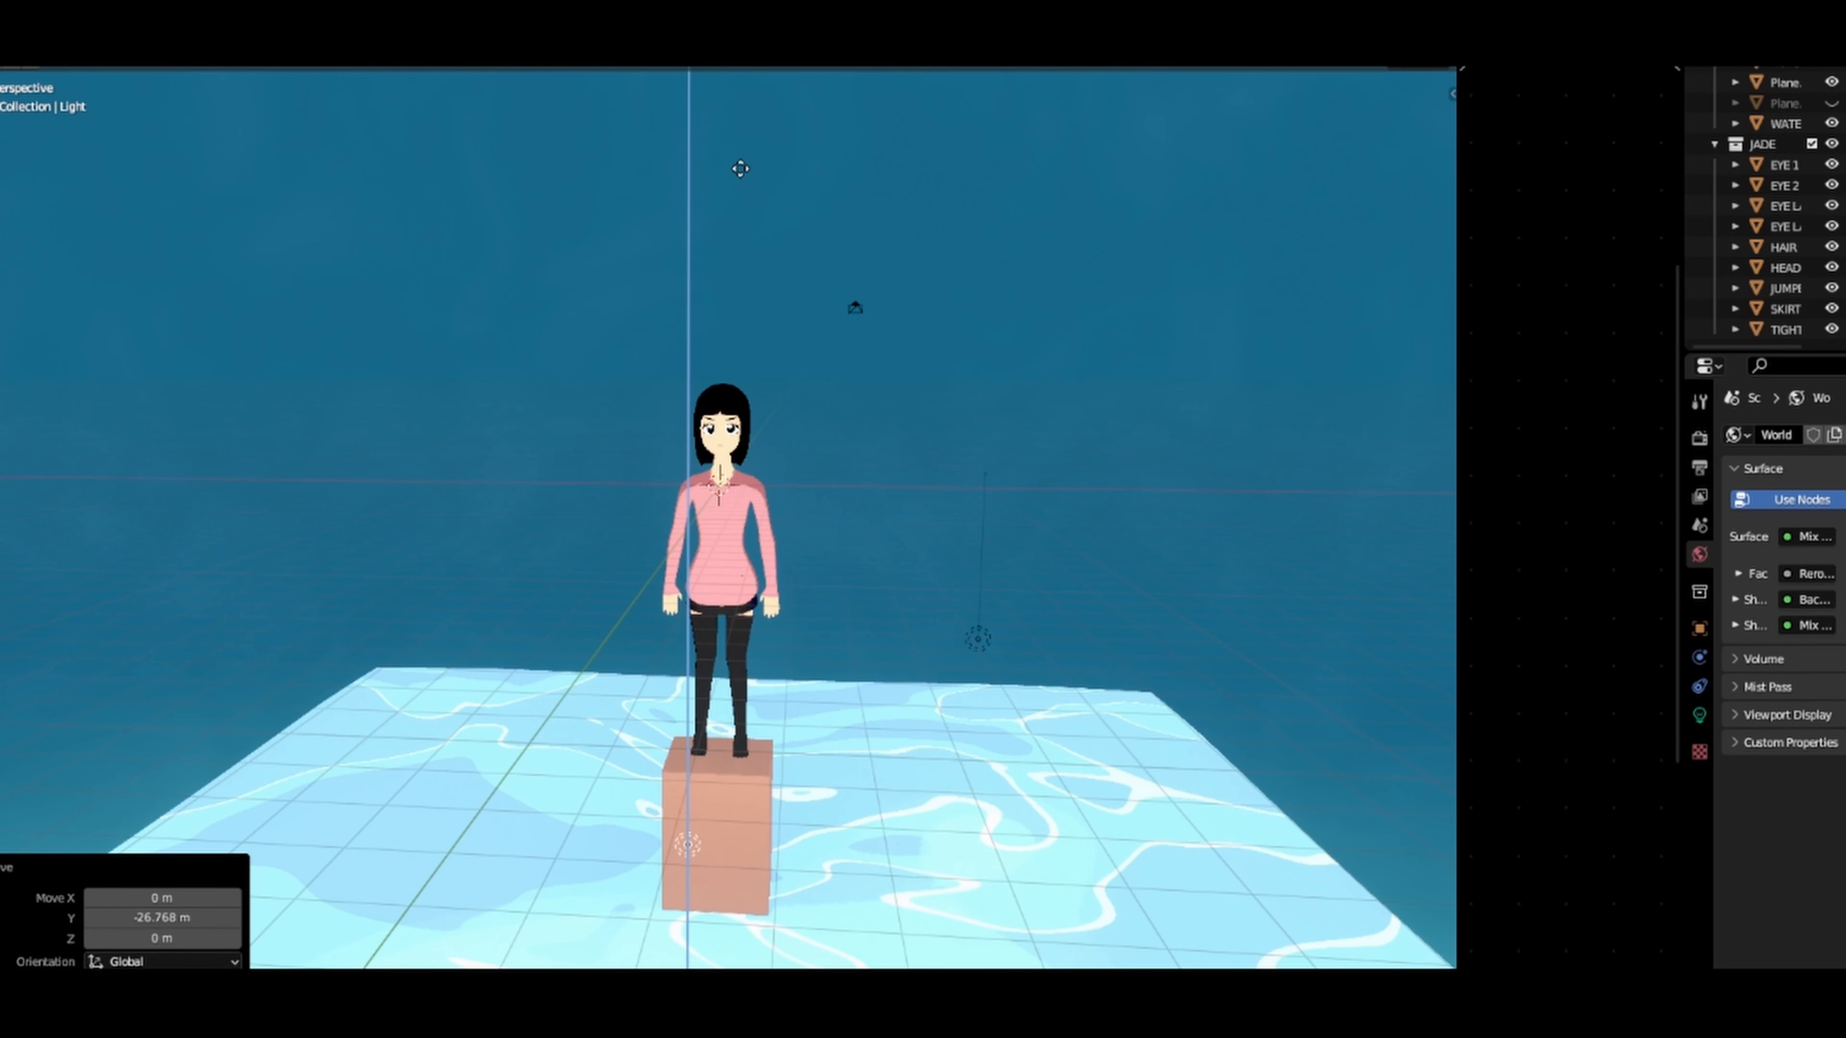
pyautogui.click(768, 774)
pyautogui.click(1699, 714)
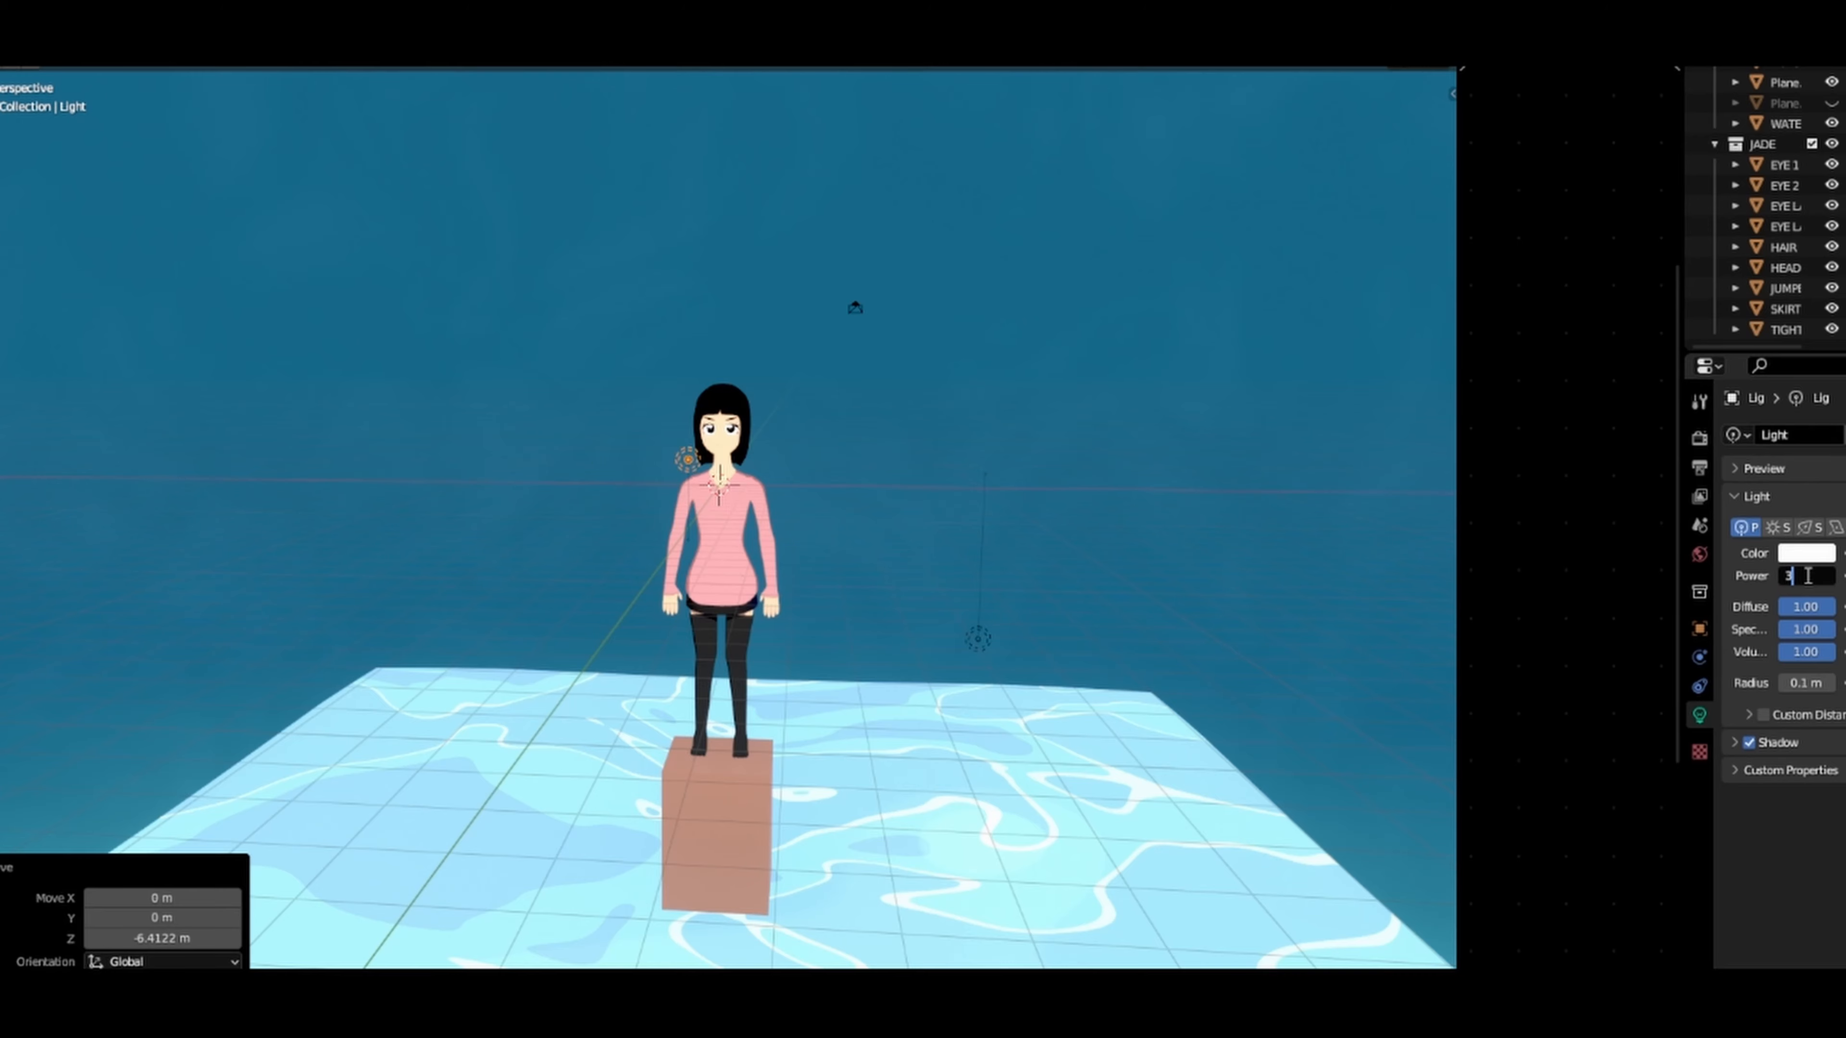
pyautogui.press('Return')
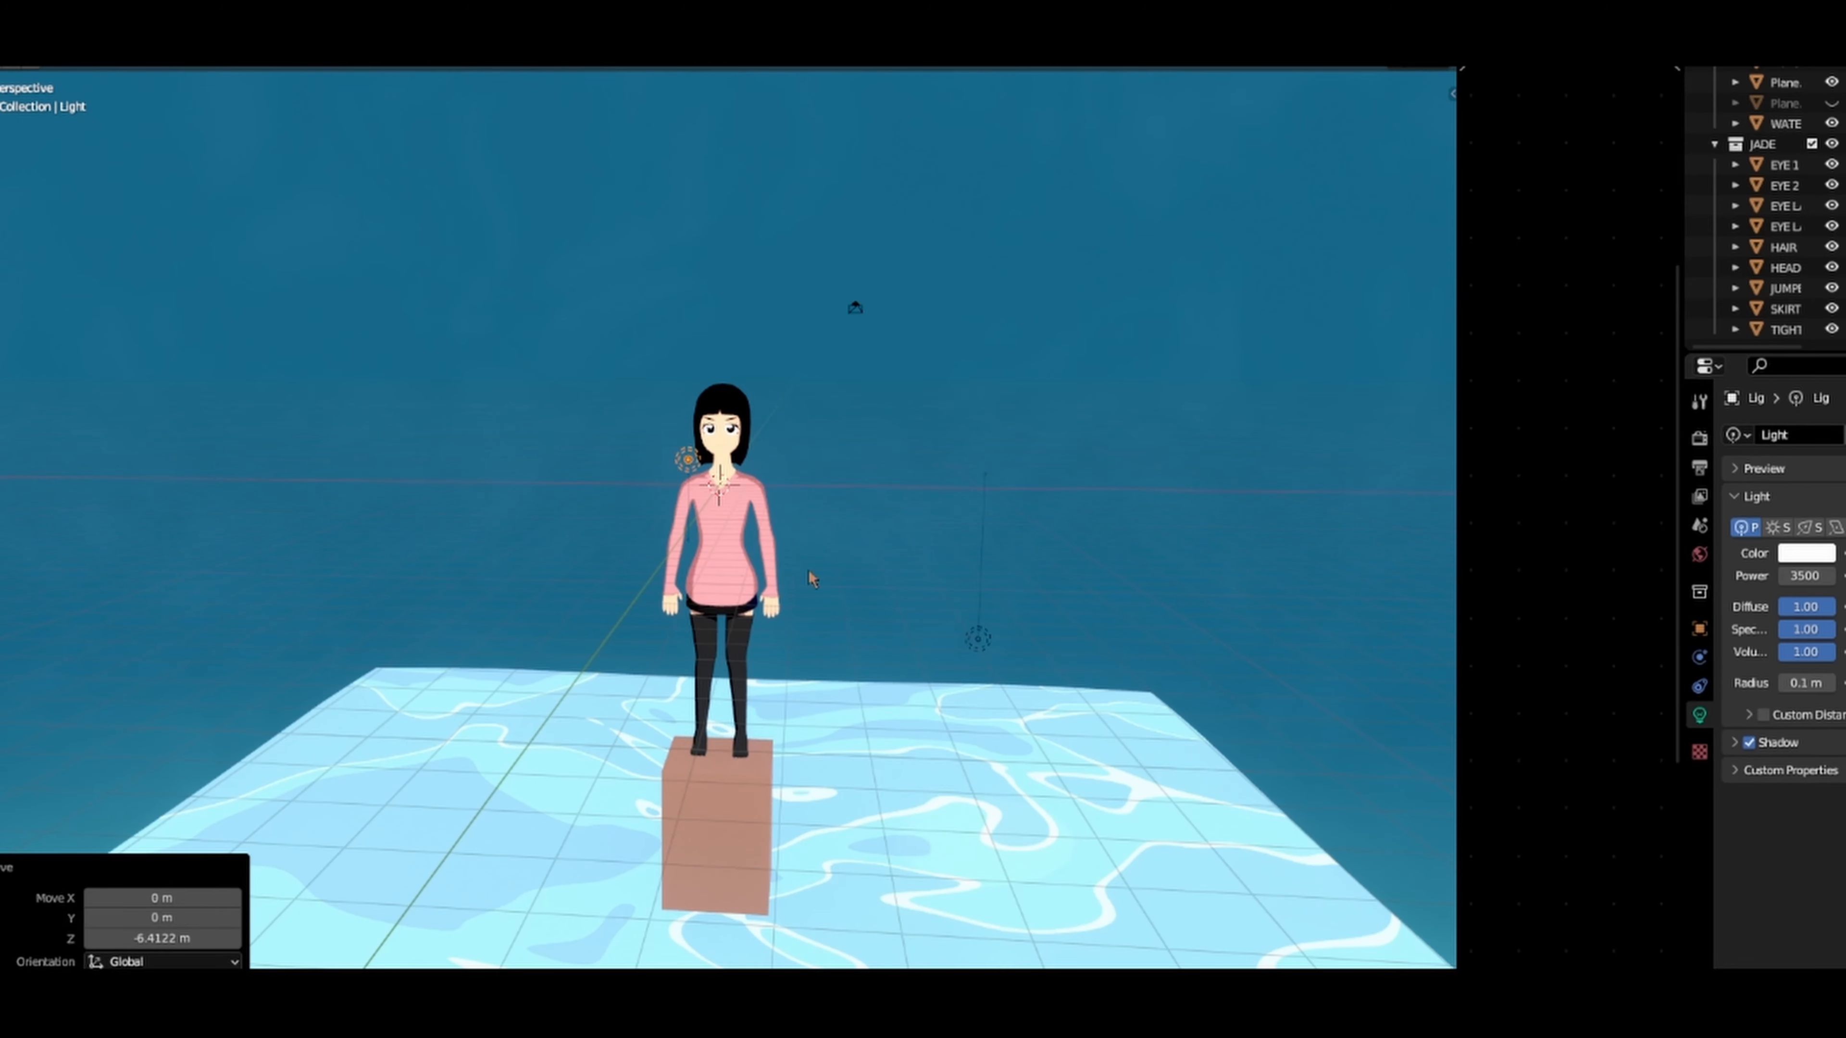
# Step: Move the point light about -0.74 m along Y and lower it by about 16 m along Z
pyautogui.scroll(2, 265, 418)
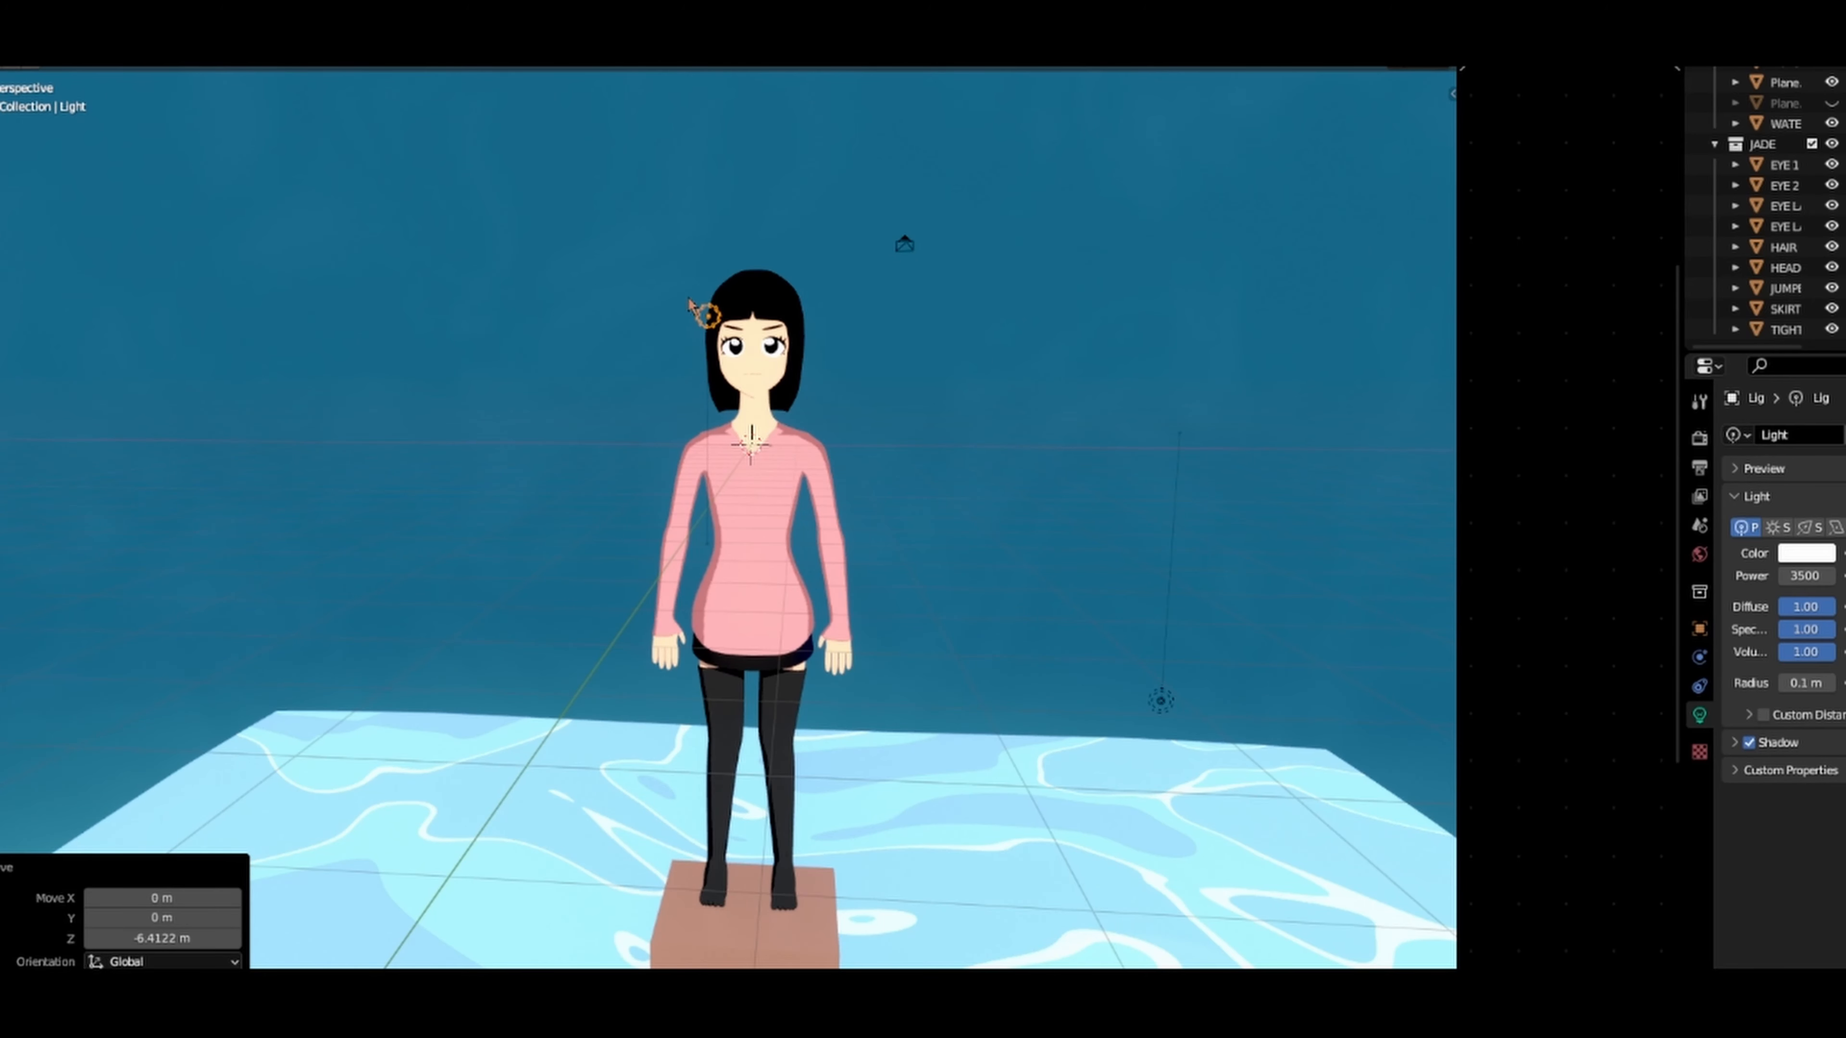
pyautogui.moveTo(712, 342); pyautogui.dragTo(1029, 495, button='middle')
pyautogui.press('y')
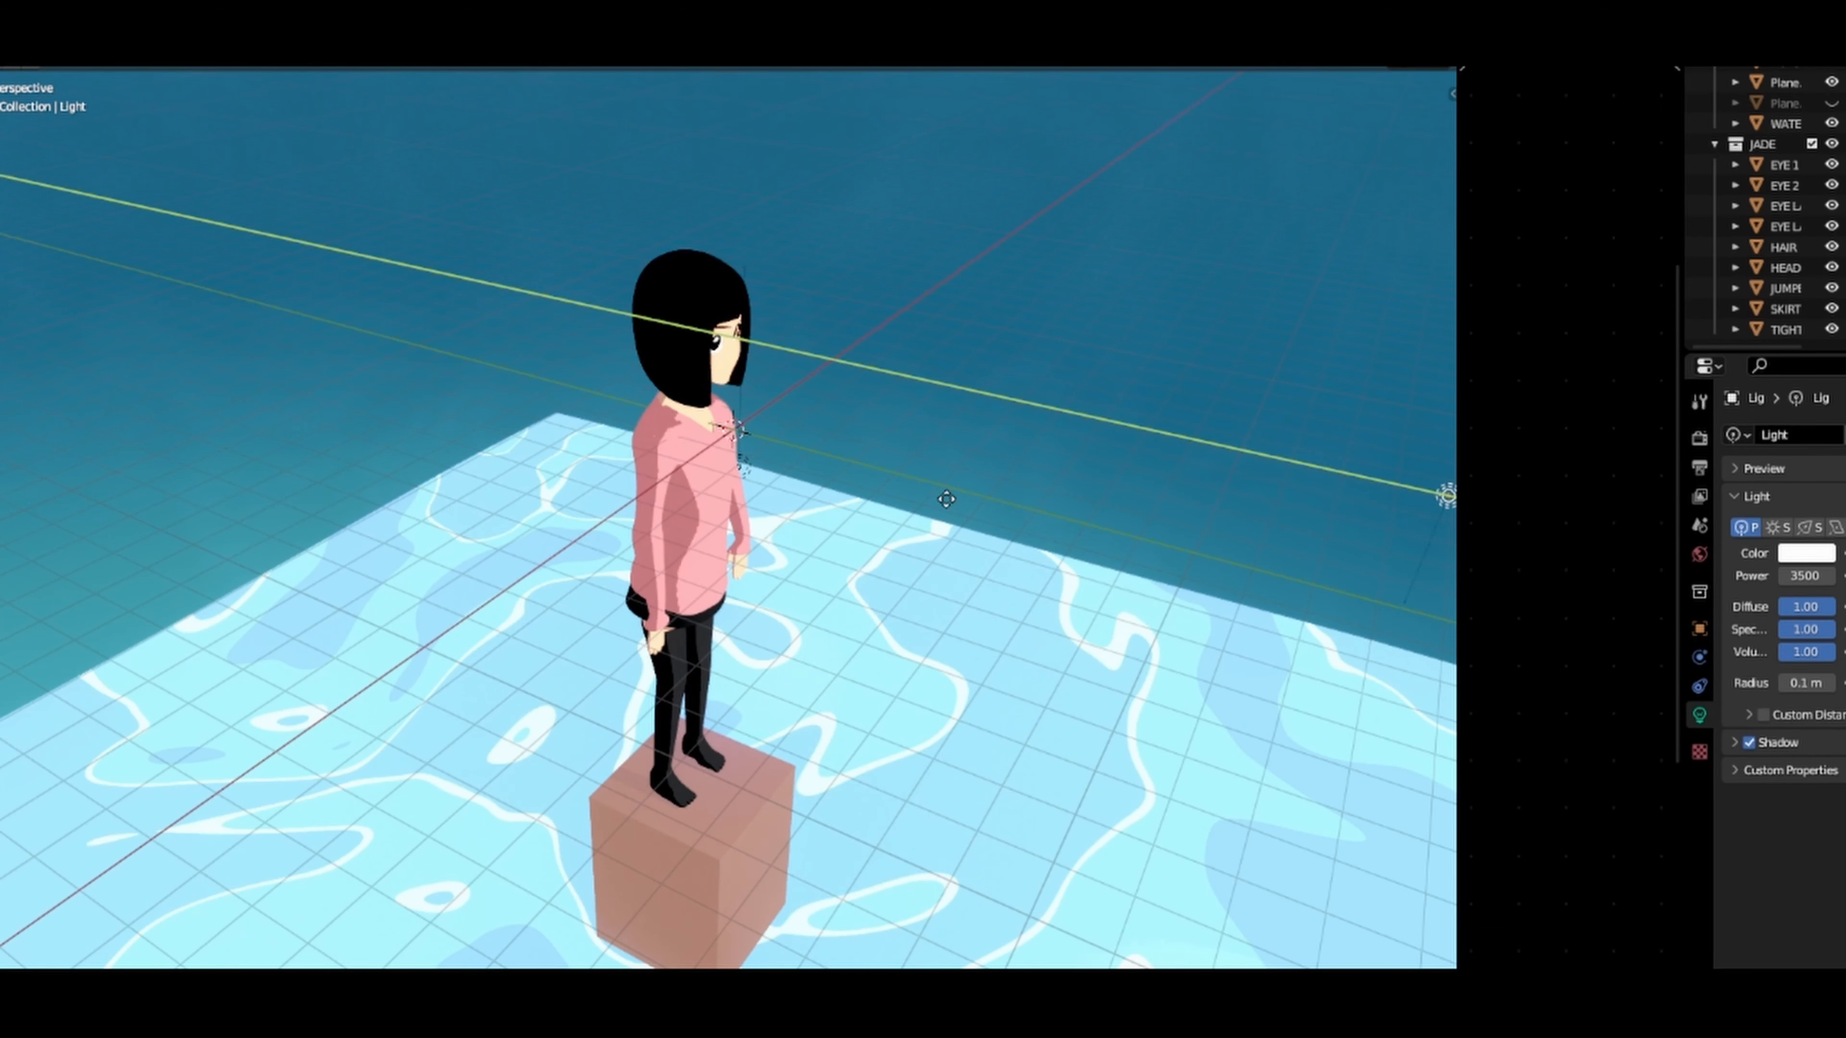
pyautogui.click(1041, 602)
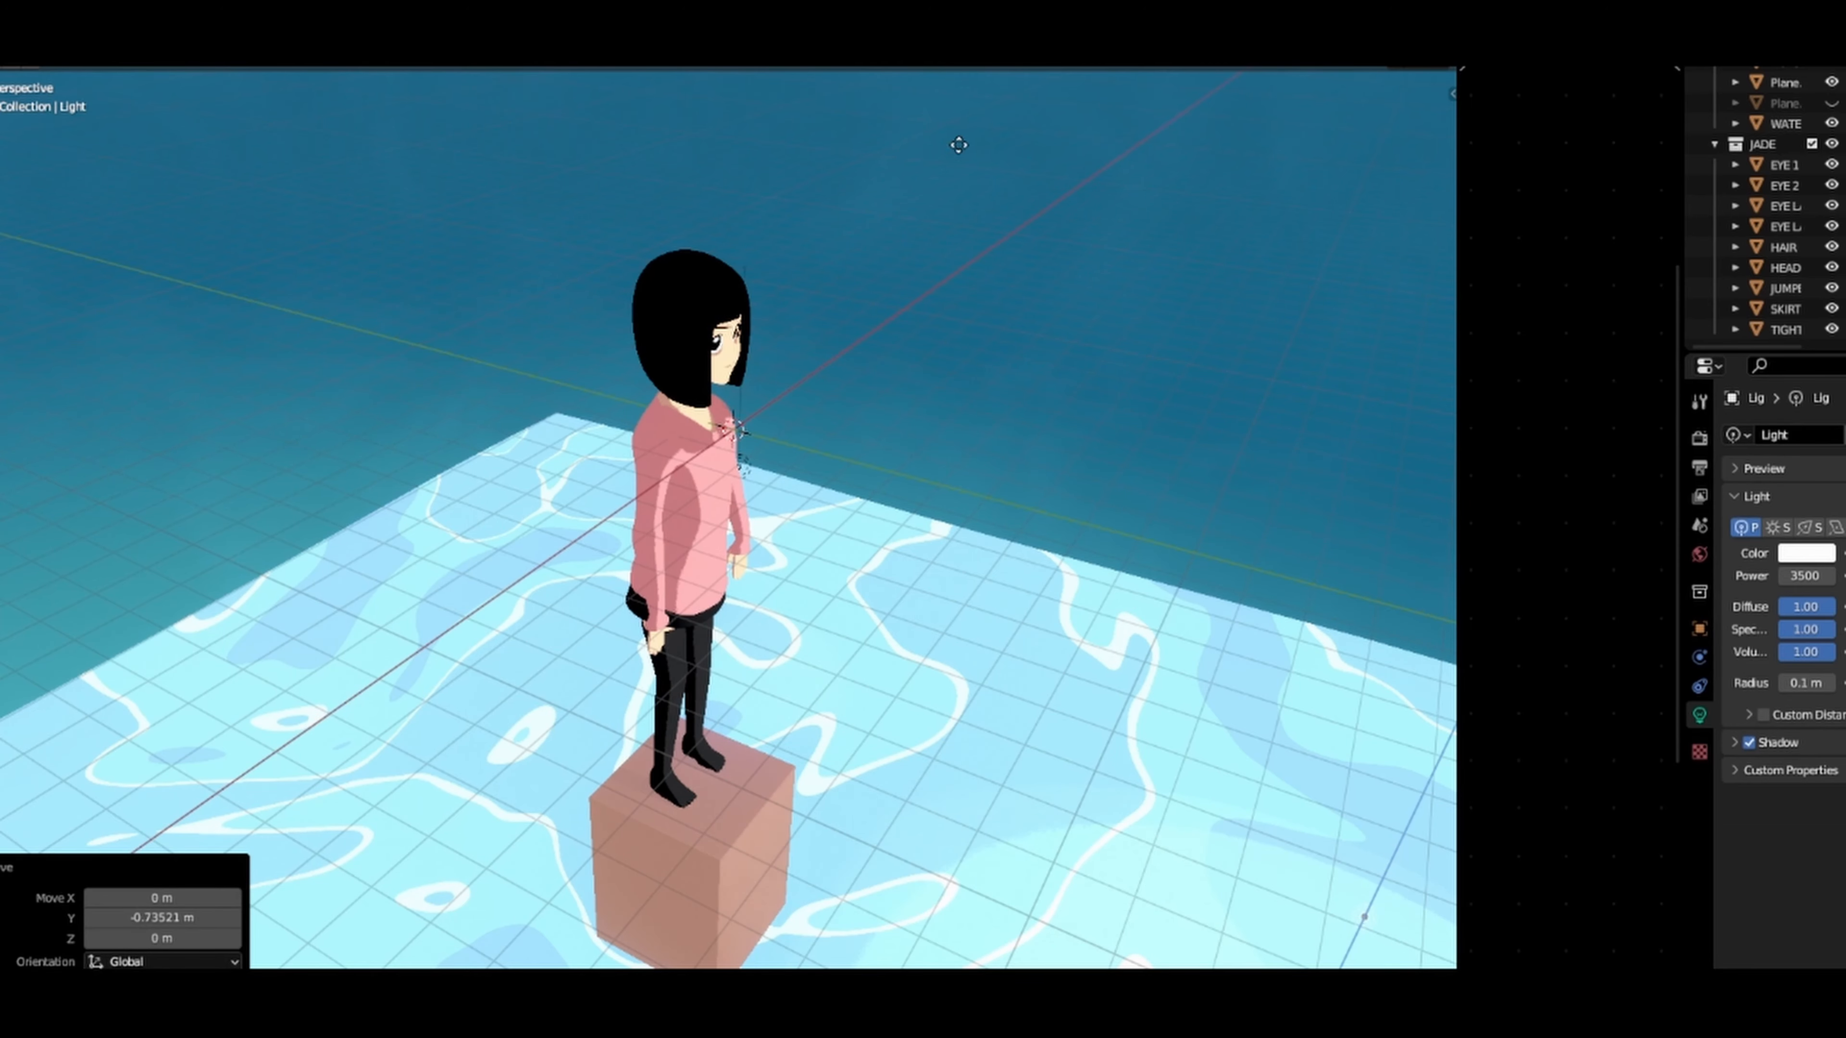
pyautogui.click(965, 330)
# Step: Hide the viewport overlays and move the light about -4.35 m in X, 2.35 m in Y and 7.88 m in Z
pyautogui.scroll(-4, 945, 342)
pyautogui.moveTo(901, 349); pyautogui.dragTo(1073, 254, button='middle')
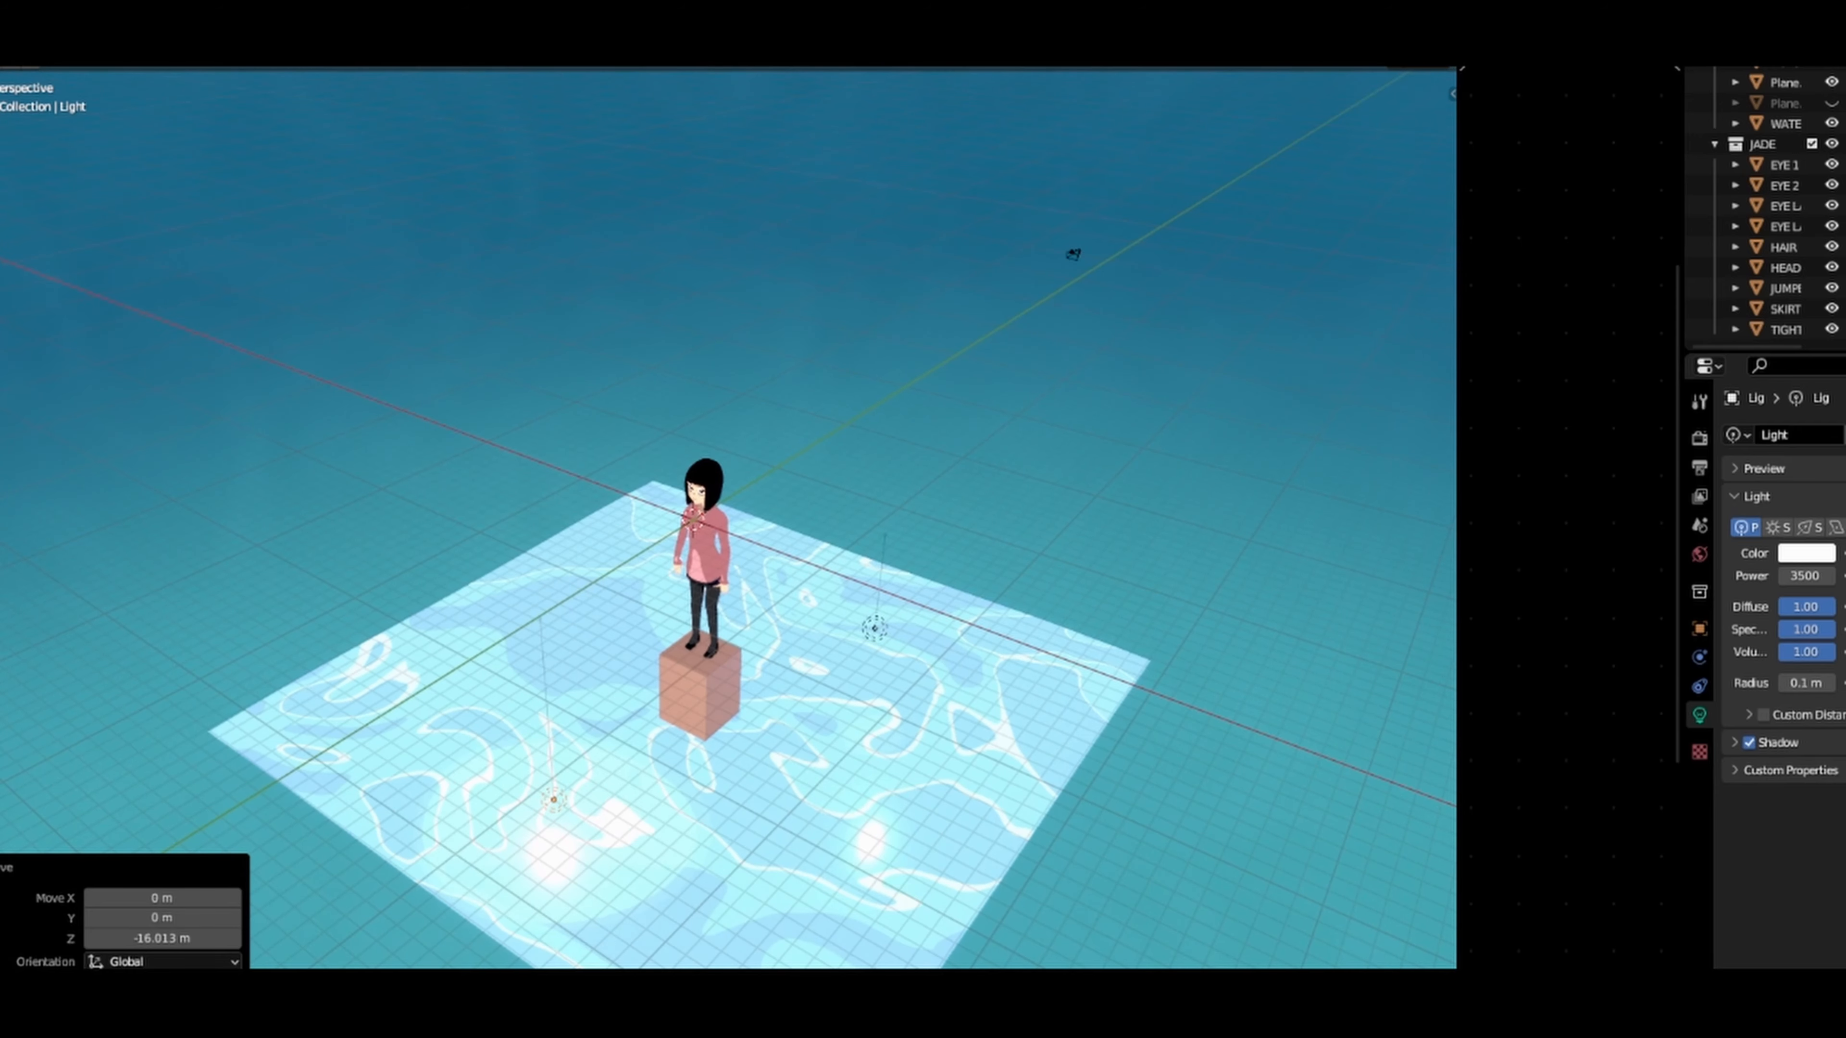
pyautogui.hotkey('shift', 'alt', 'z')
pyautogui.scroll(4, 1074, 254)
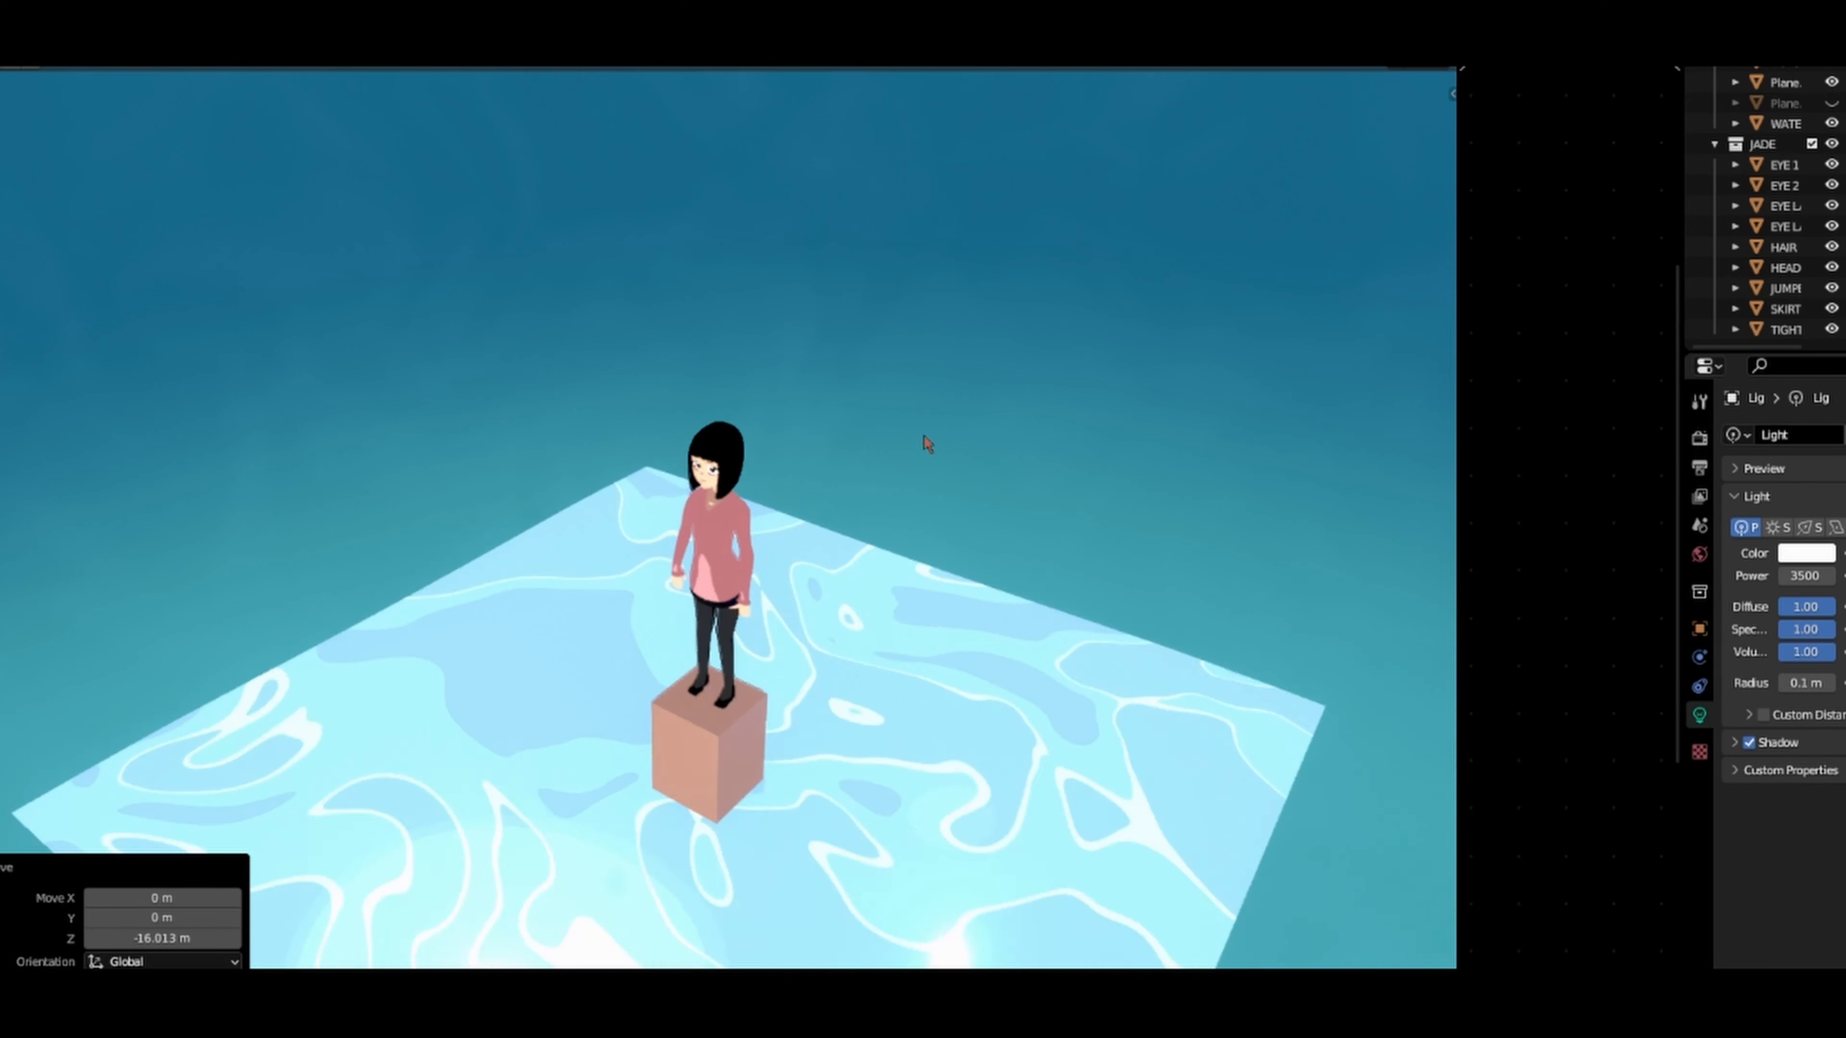
pyautogui.press('g')
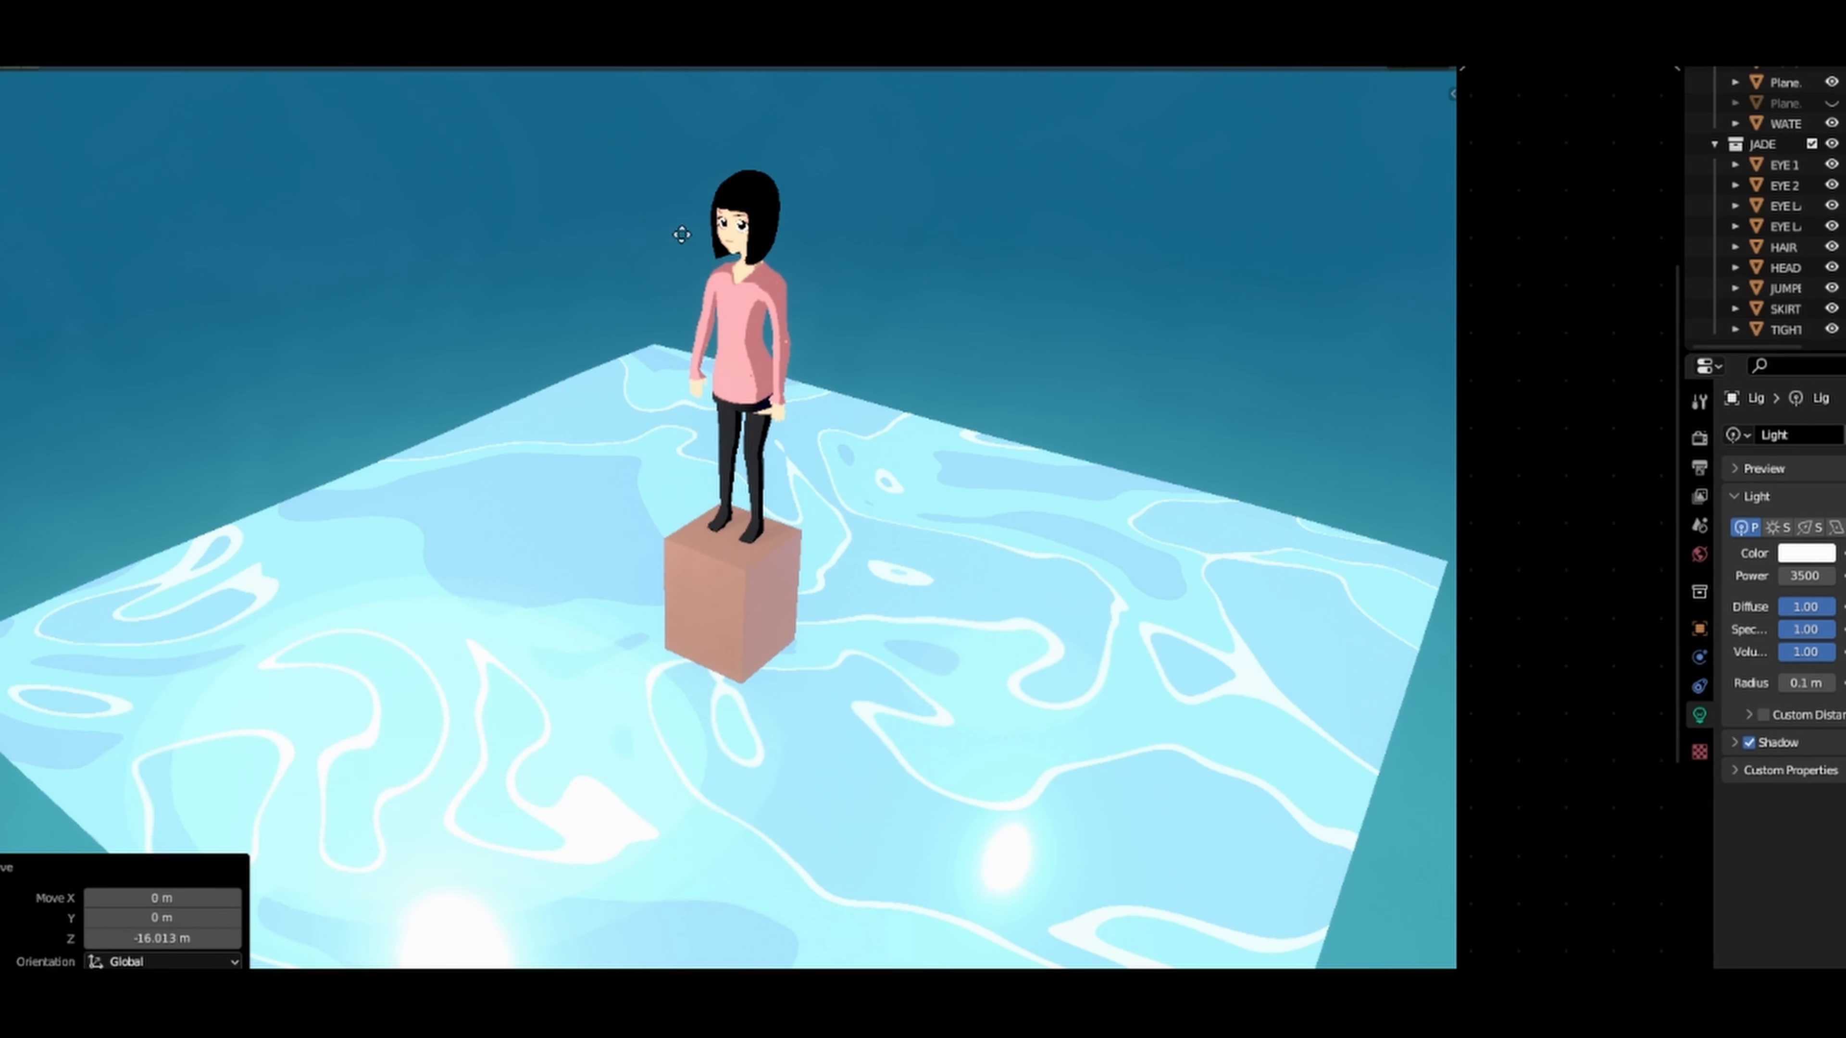
pyautogui.click(680, 264)
# Step: Adjust the light's height along Z and shift it about 2.02 m along Y
pyautogui.press('g')
pyautogui.press('z')
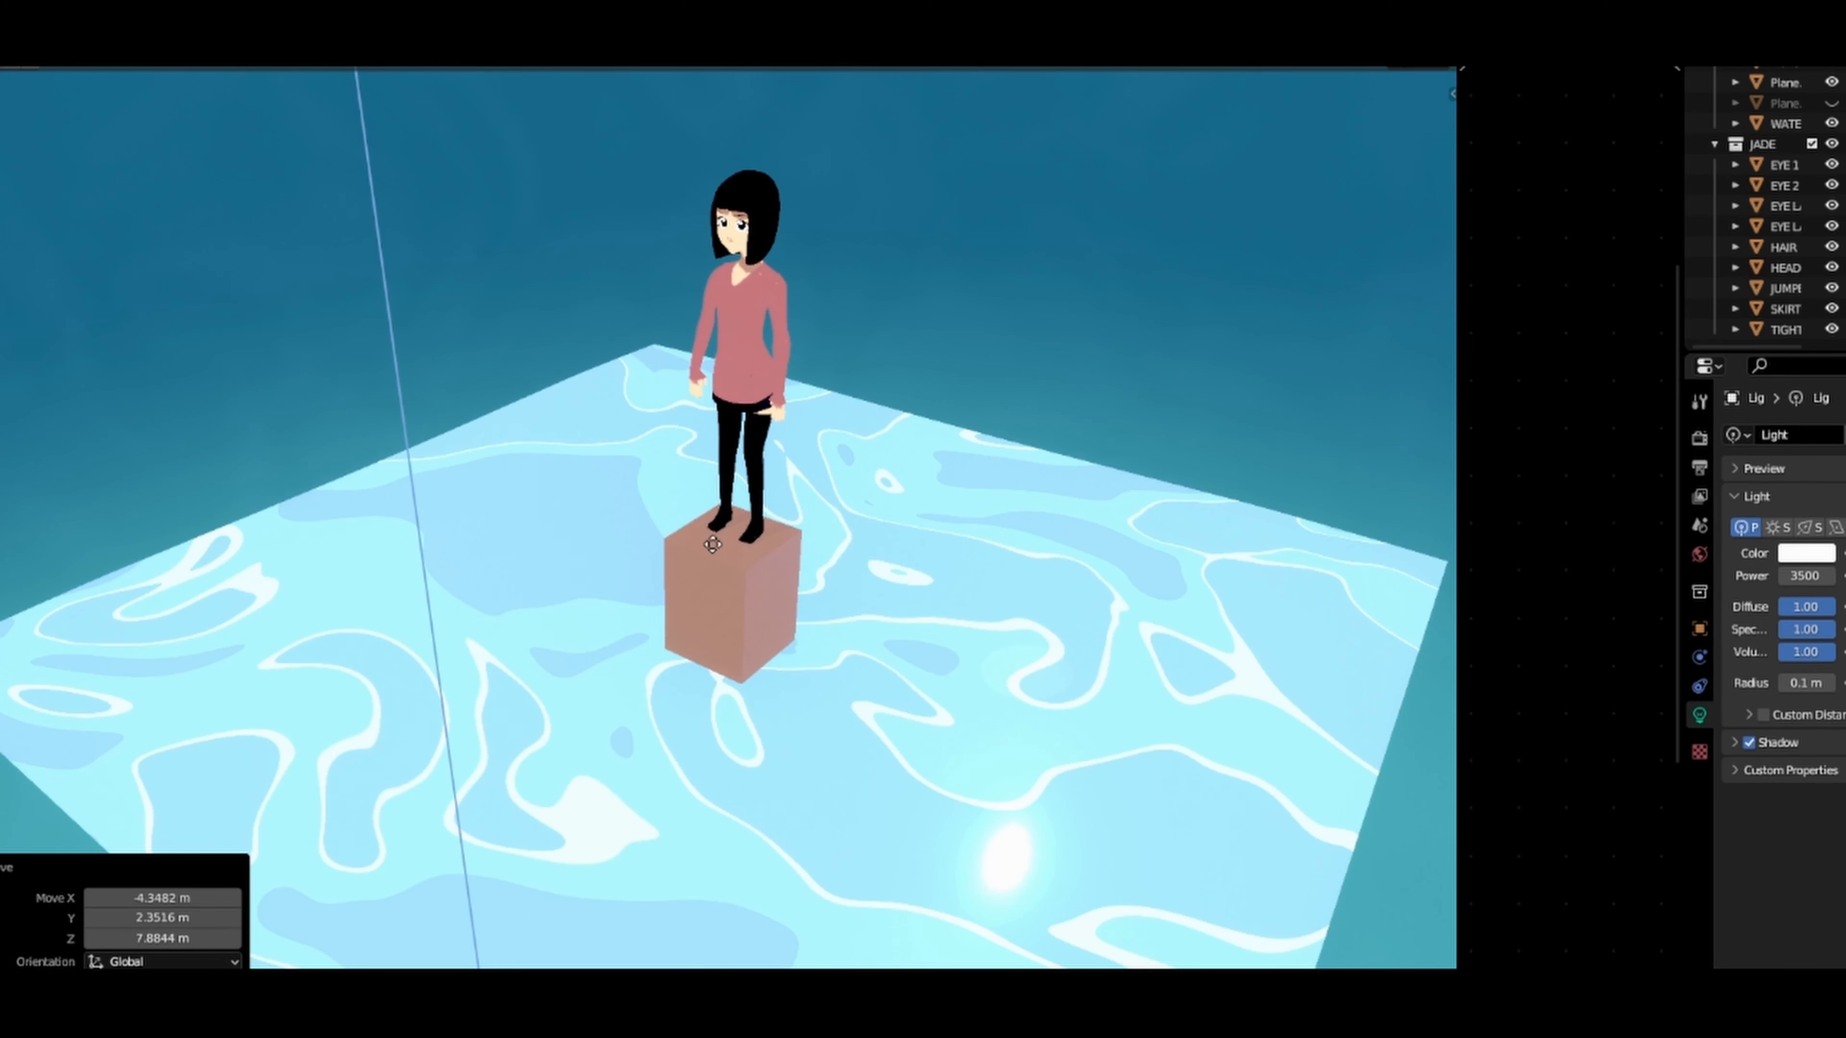
pyautogui.click(681, 807)
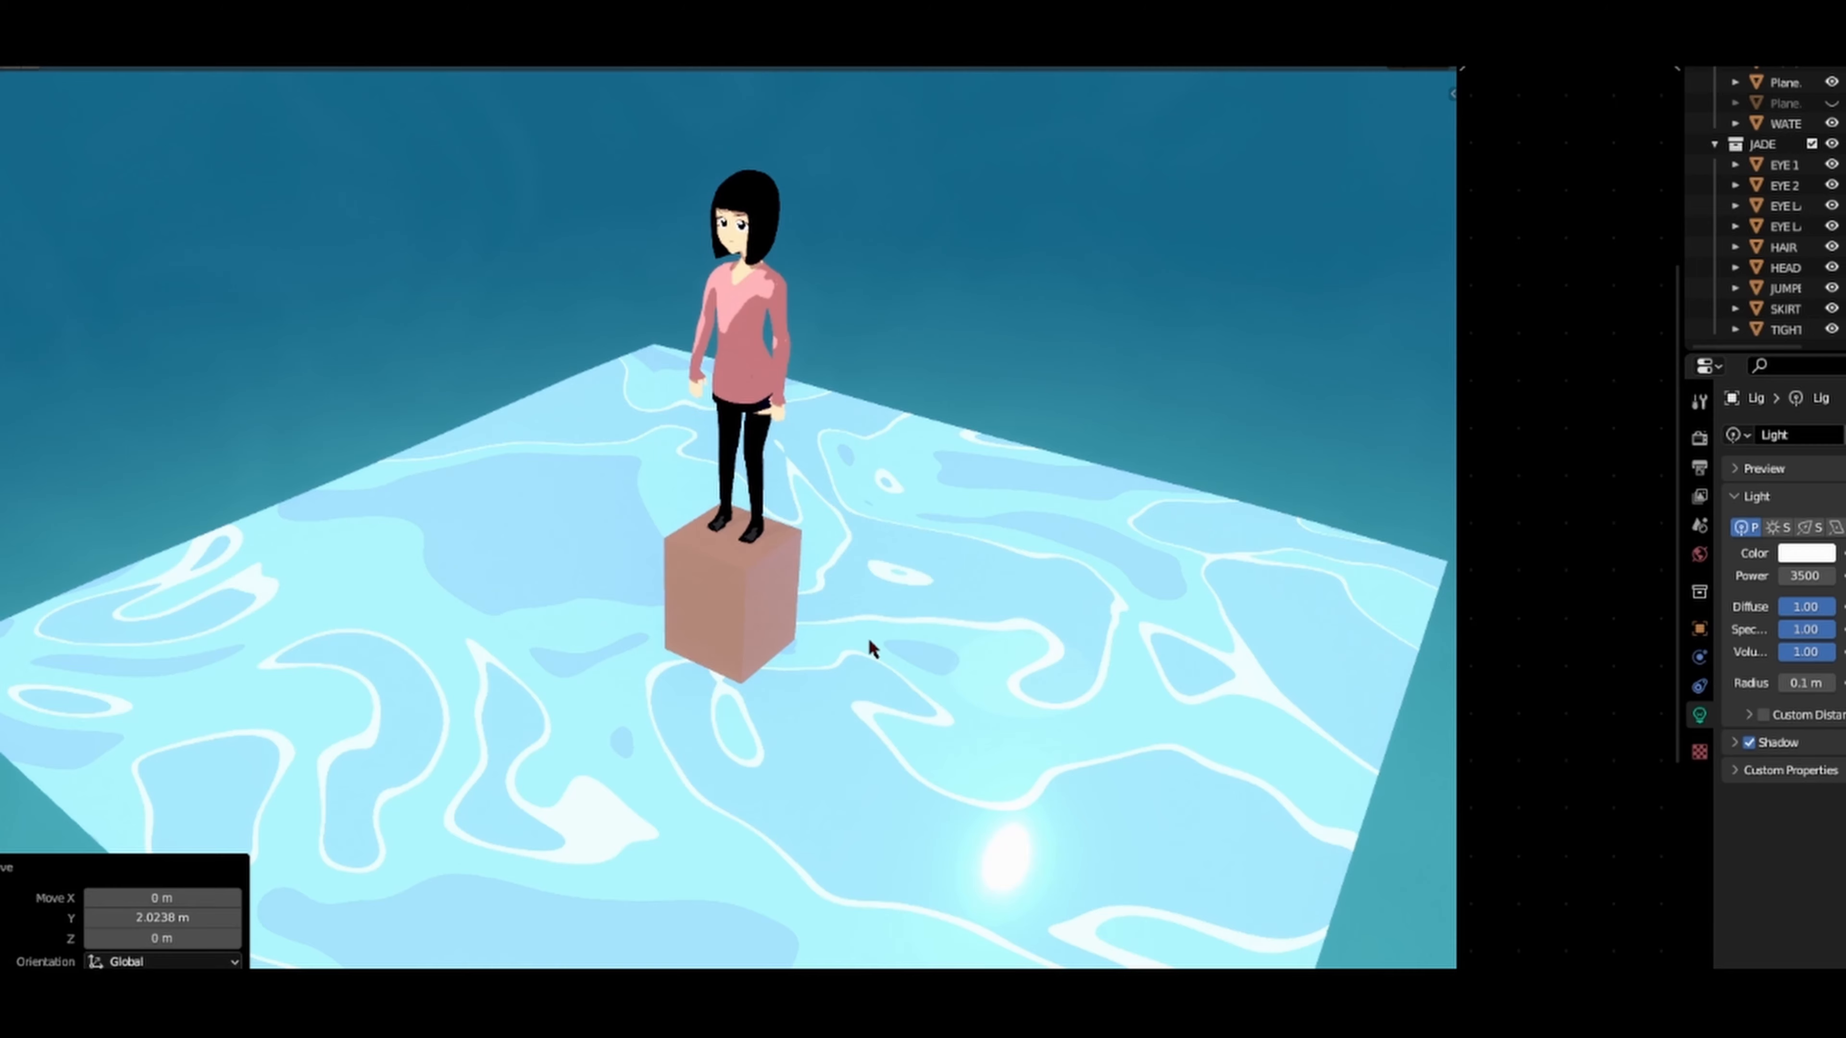
# Step: Examine the toon shading on the relit character up close and from the front in a widened 3D viewport
pyautogui.scroll(1, 833, 375)
pyautogui.moveTo(834, 376); pyautogui.dragTo(793, 675, button='middle')
pyautogui.scroll(3, 786, 601)
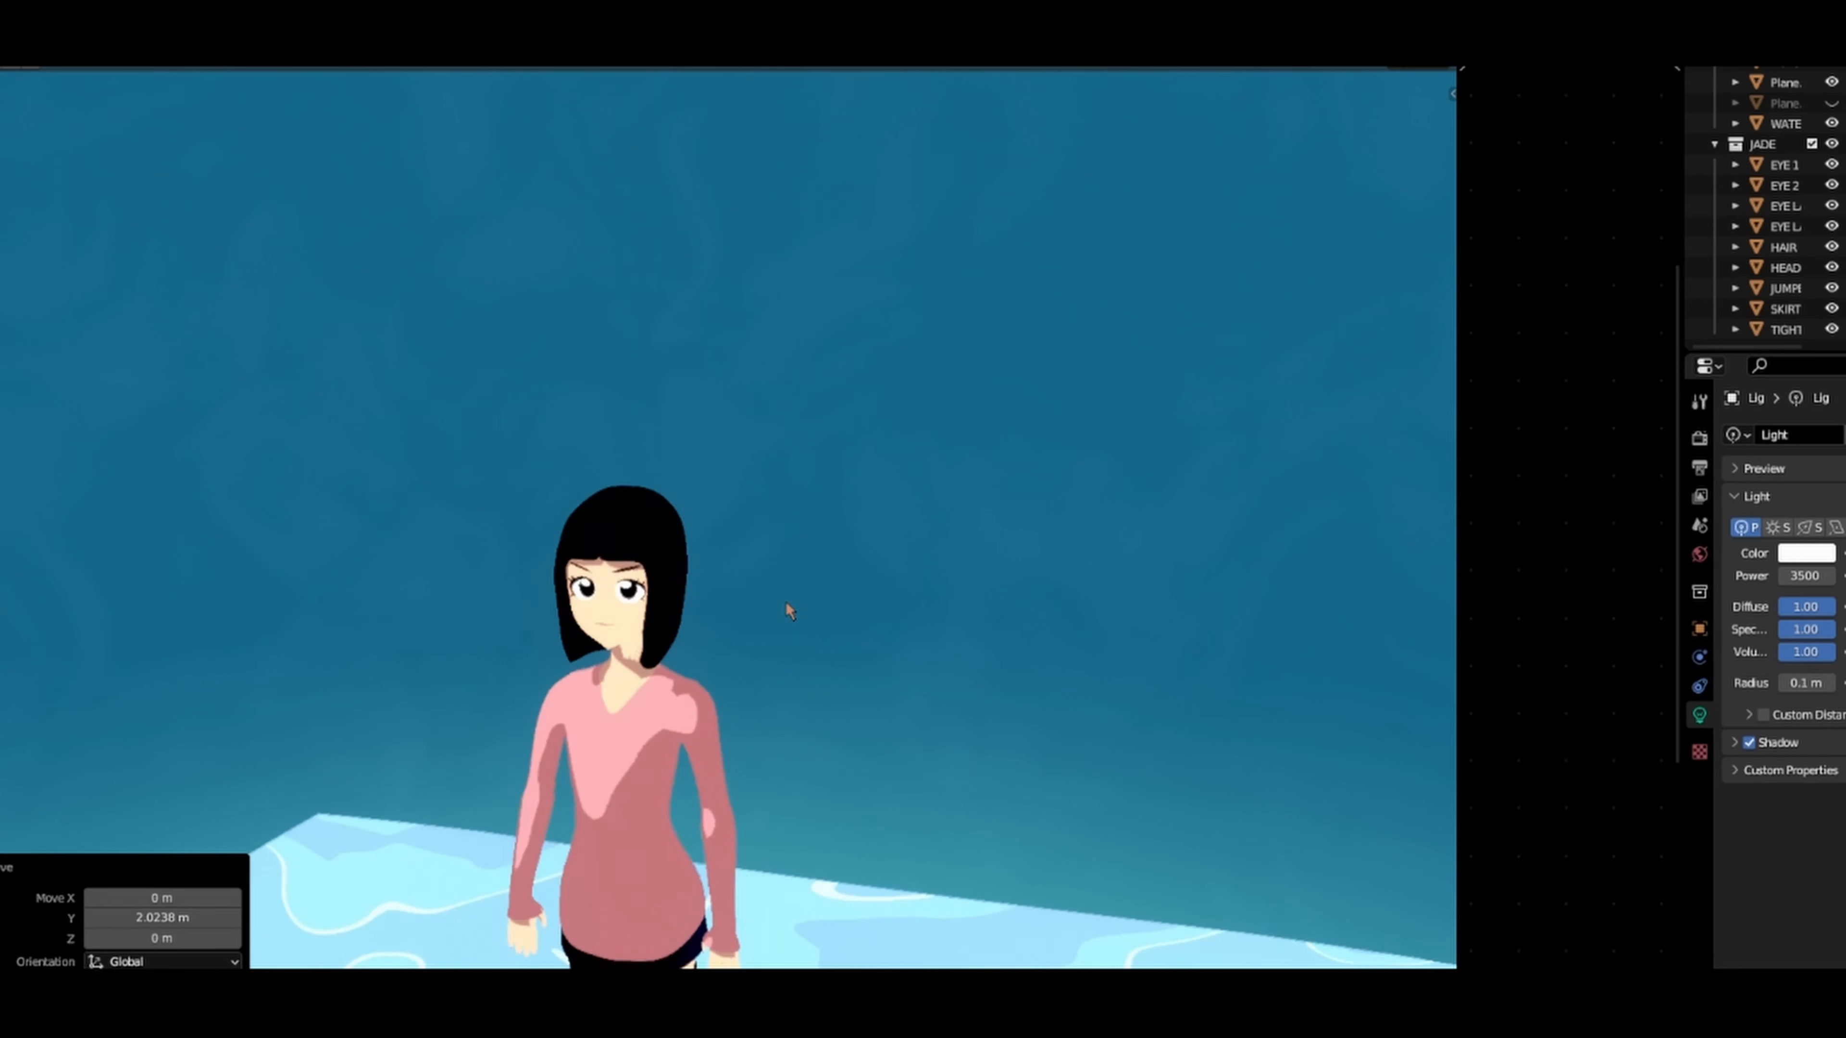
pyautogui.moveTo(785, 602)
pyautogui.mouseDown(button='middle')
pyautogui.moveTo(832, 576)
pyautogui.moveTo(787, 564)
pyautogui.moveTo(759, 678)
pyautogui.moveTo(763, 580)
pyautogui.mouseUp(button='middle')
pyautogui.scroll(2, 835, 577)
pyautogui.scroll(-3, 756, 665)
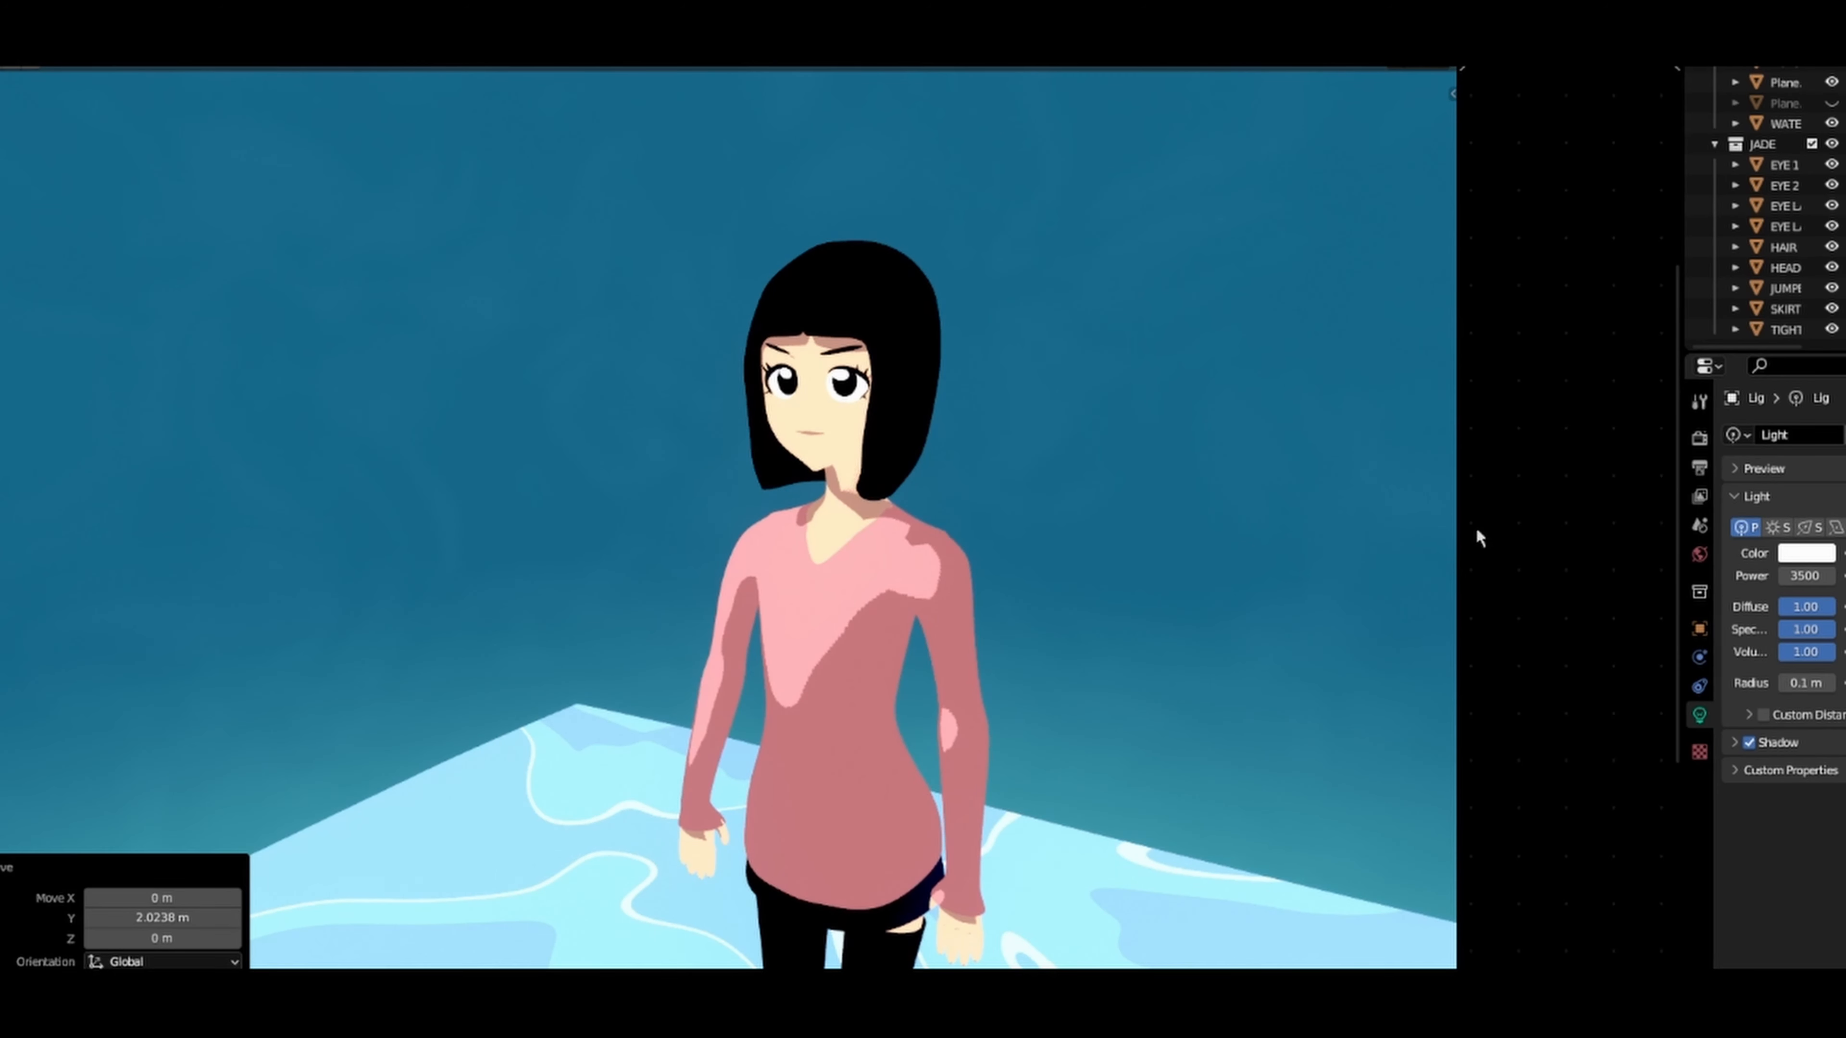
pyautogui.moveTo(1456, 553); pyautogui.dragTo(1650, 567)
pyautogui.scroll(-4, 1215, 662)
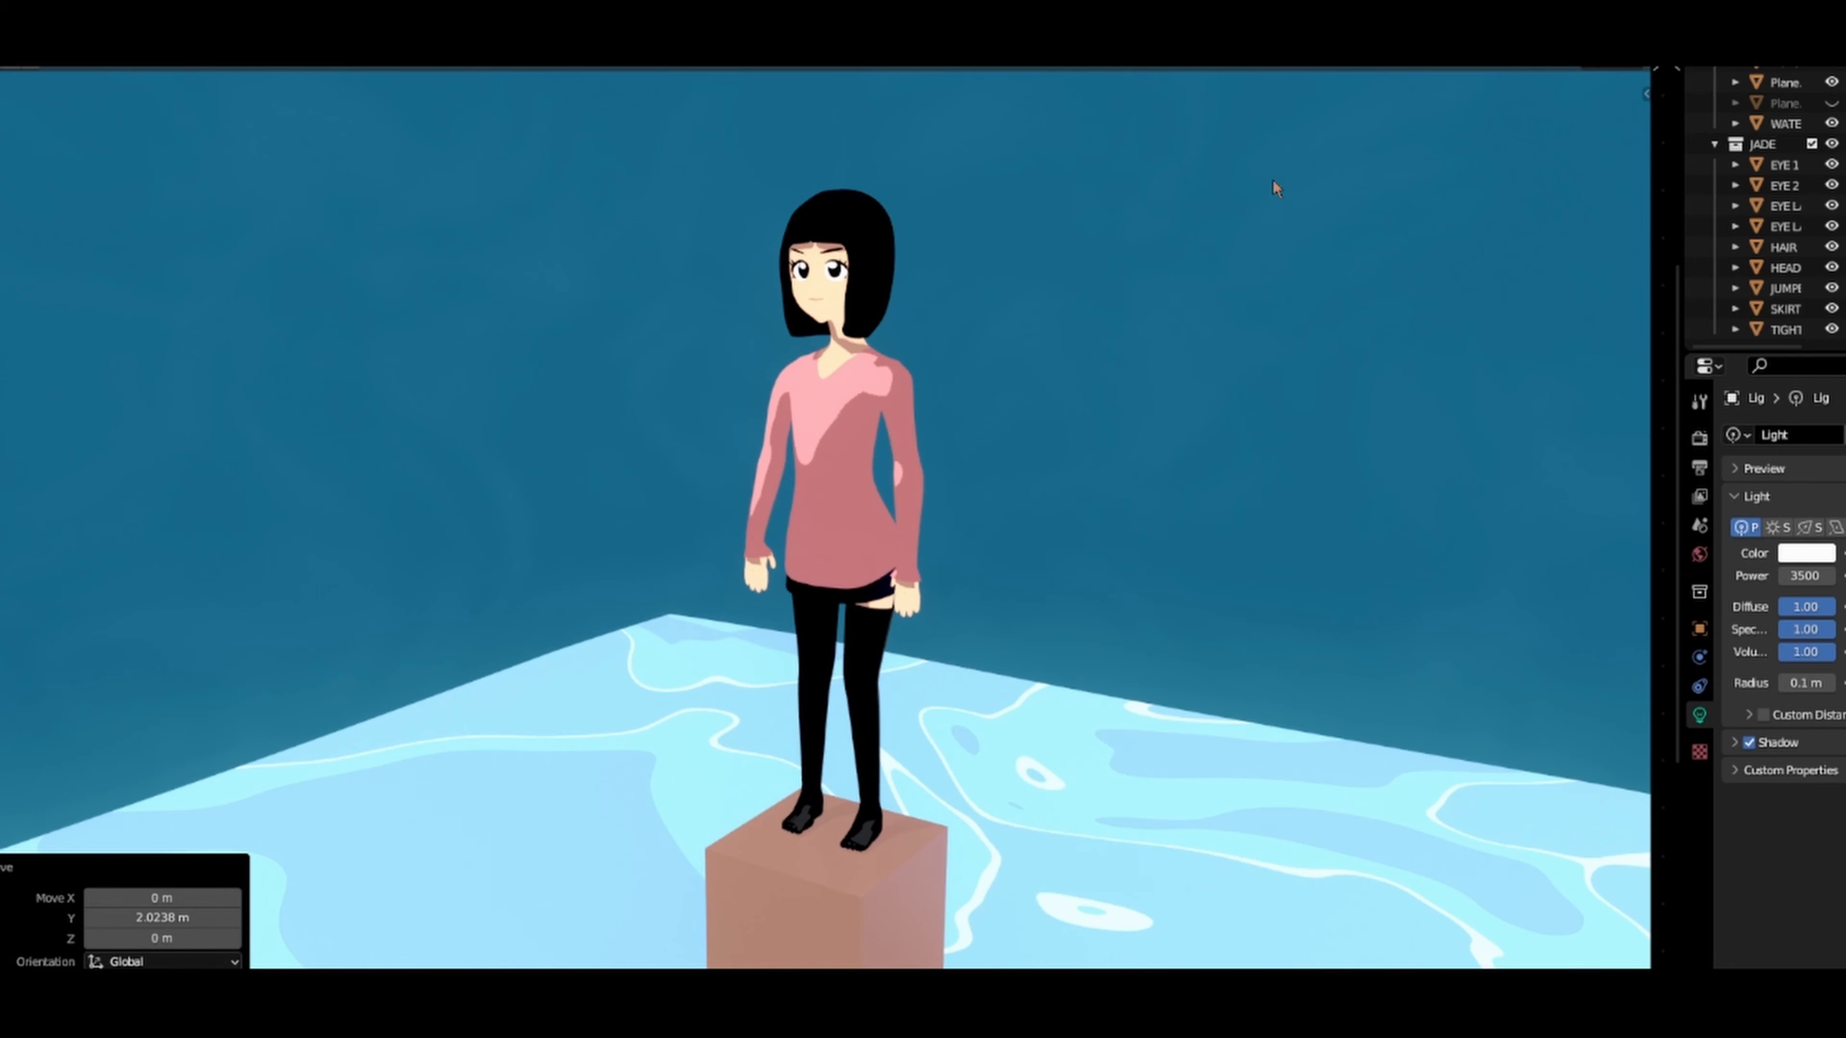
pyautogui.scroll(-2, 832, 509)
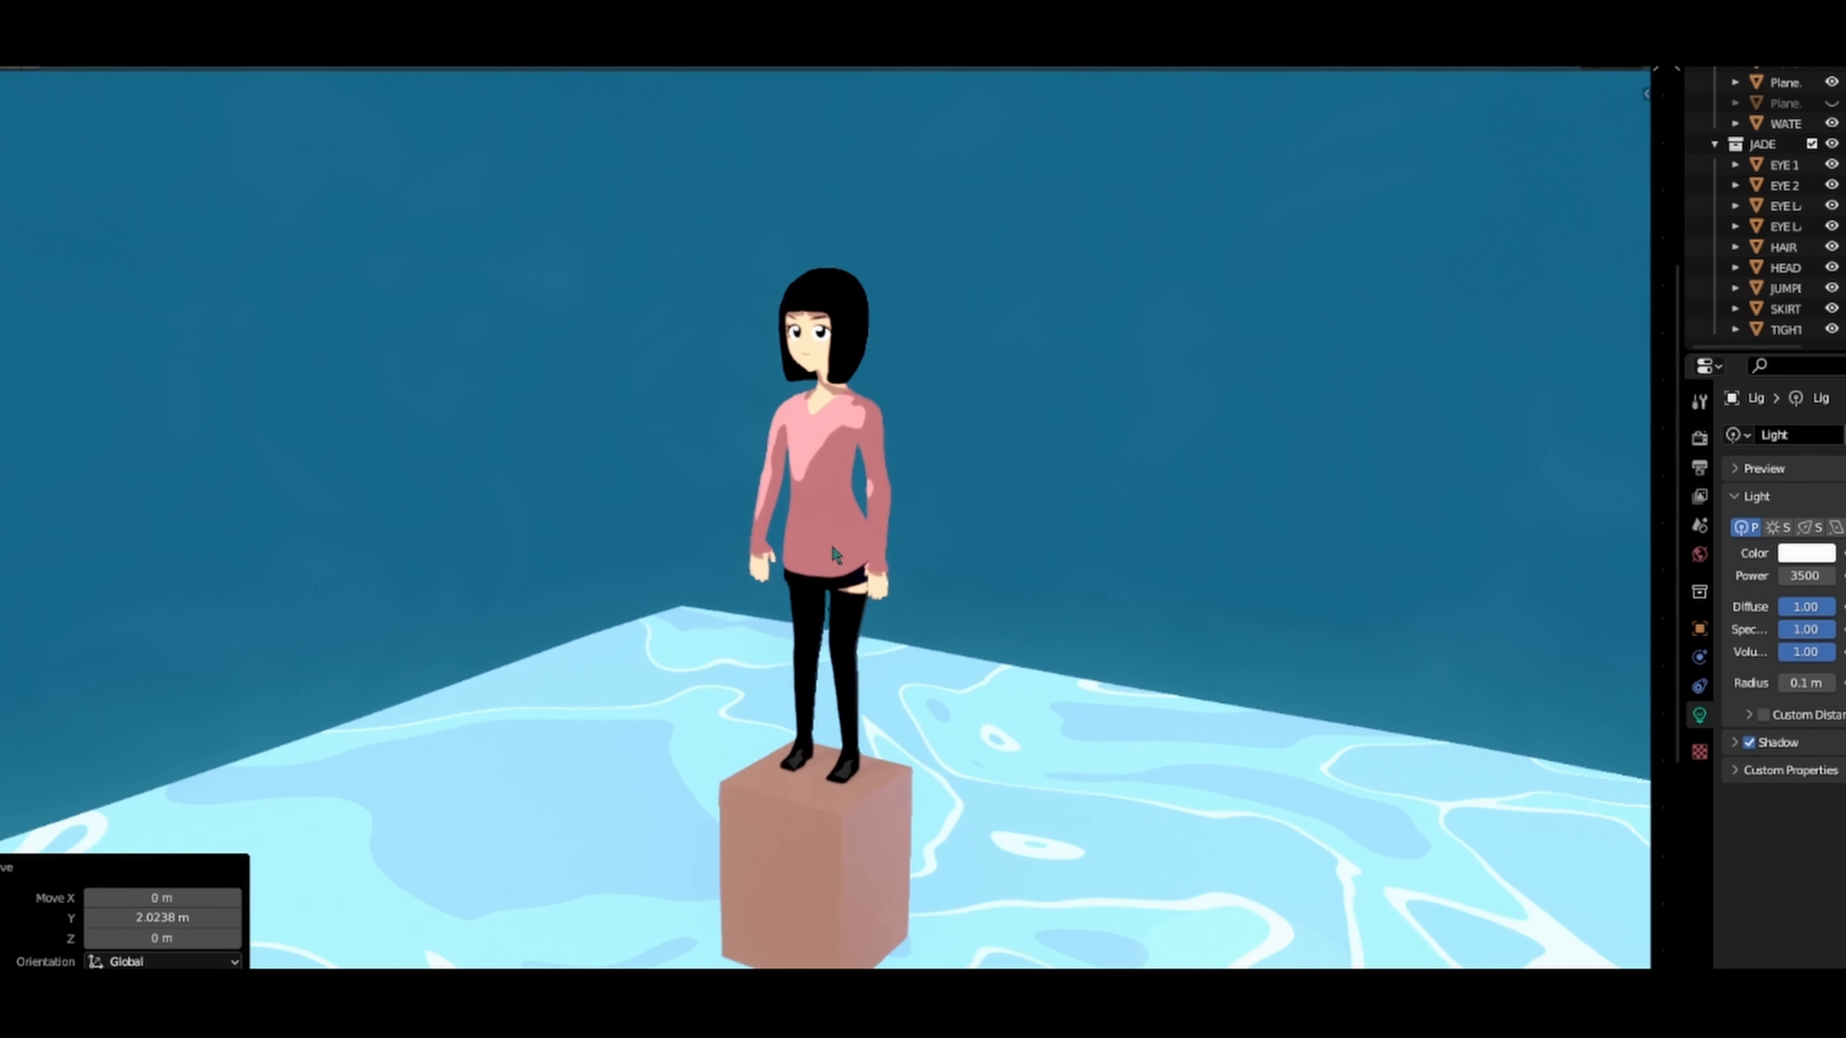
pyautogui.moveTo(836, 596); pyautogui.dragTo(910, 537, button='middle')
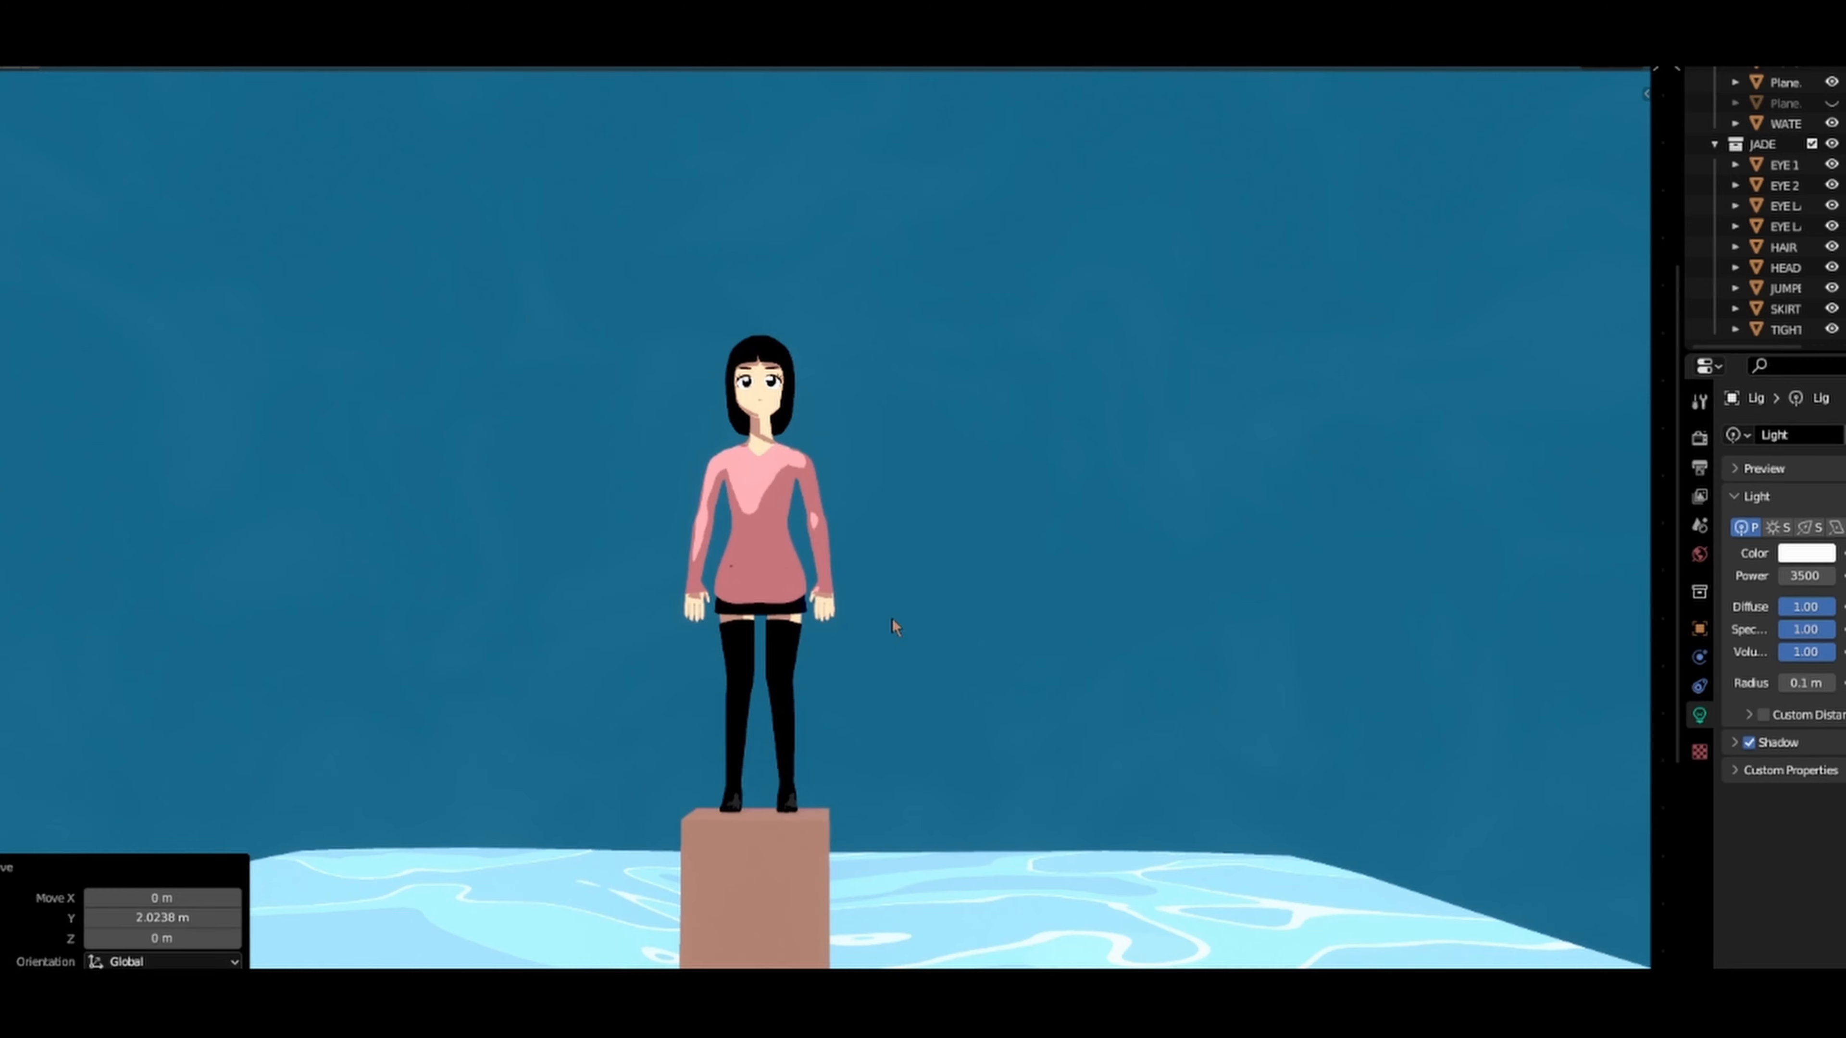
pyautogui.scroll(2, 869, 800)
pyautogui.scroll(3, 870, 740)
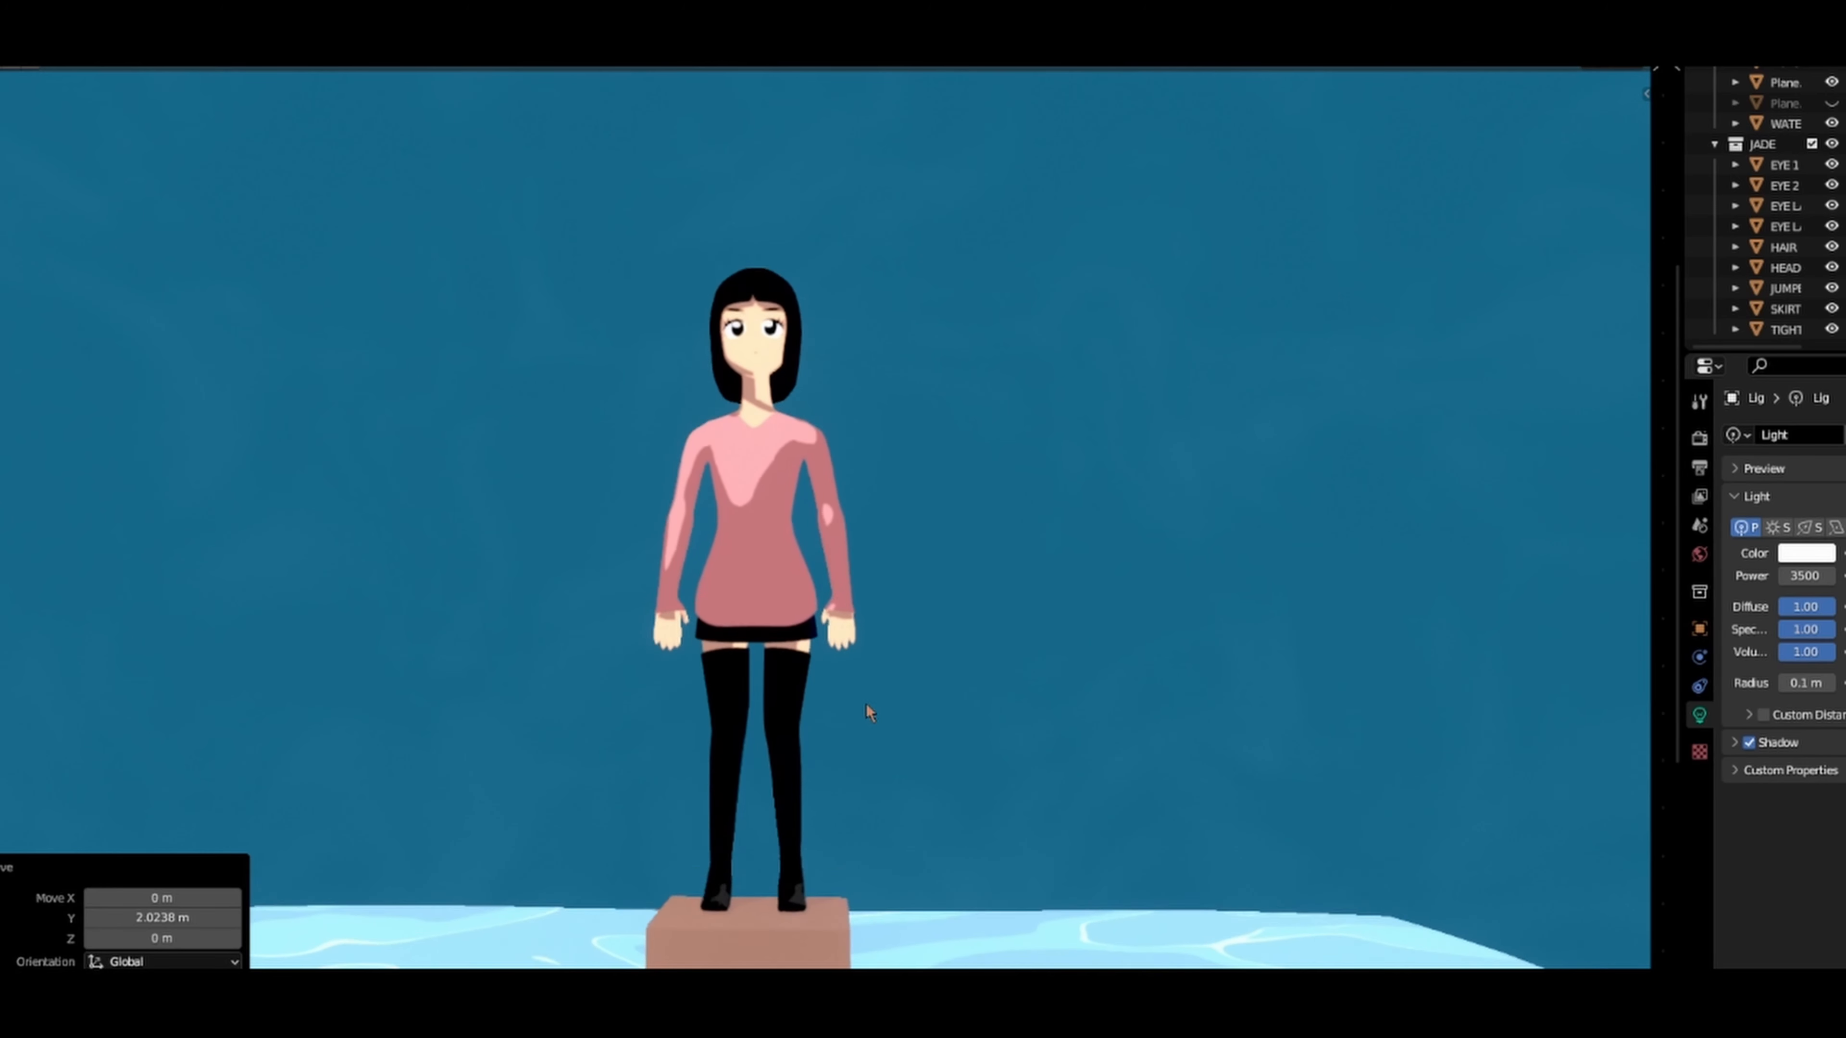